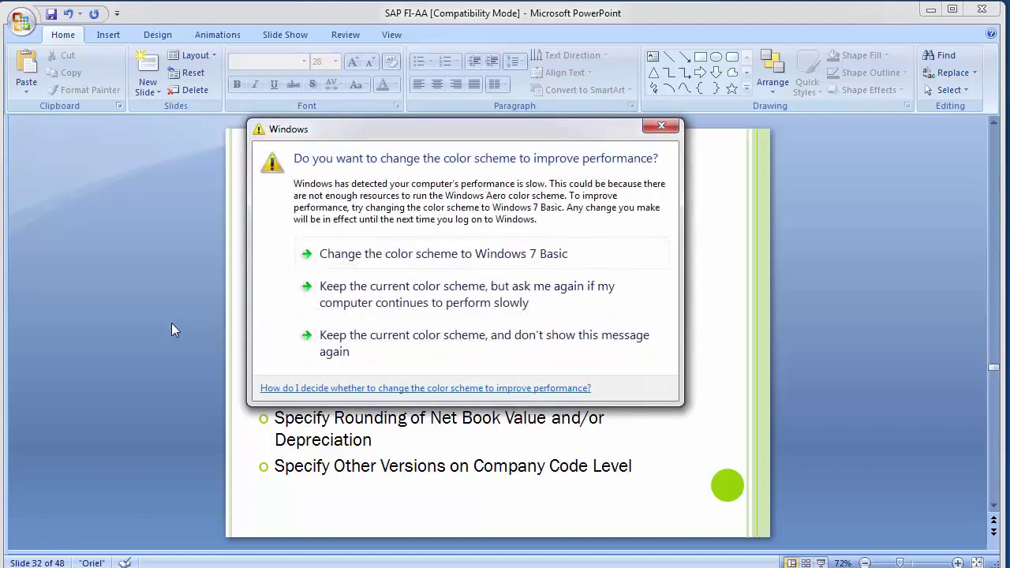
# Keep the current Windows colour scheme and stop the warning from appearing again.
pyautogui.click(322, 349)
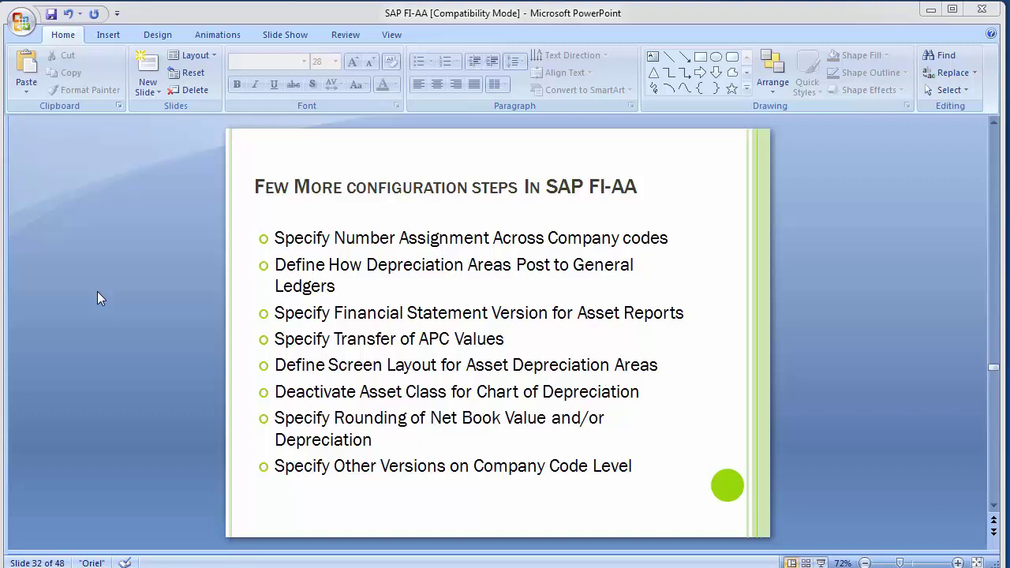
# Scroll through the slides to reach slide 34, Specify Number Assignment Across Company Codes.
pyautogui.scroll(-1, 136, 397)
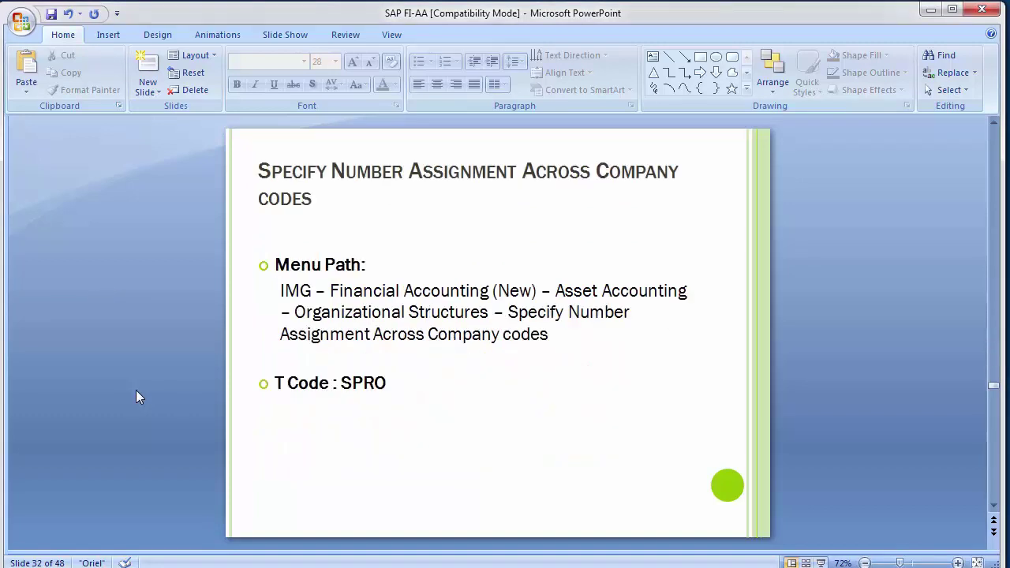
pyautogui.scroll(1, 136, 390)
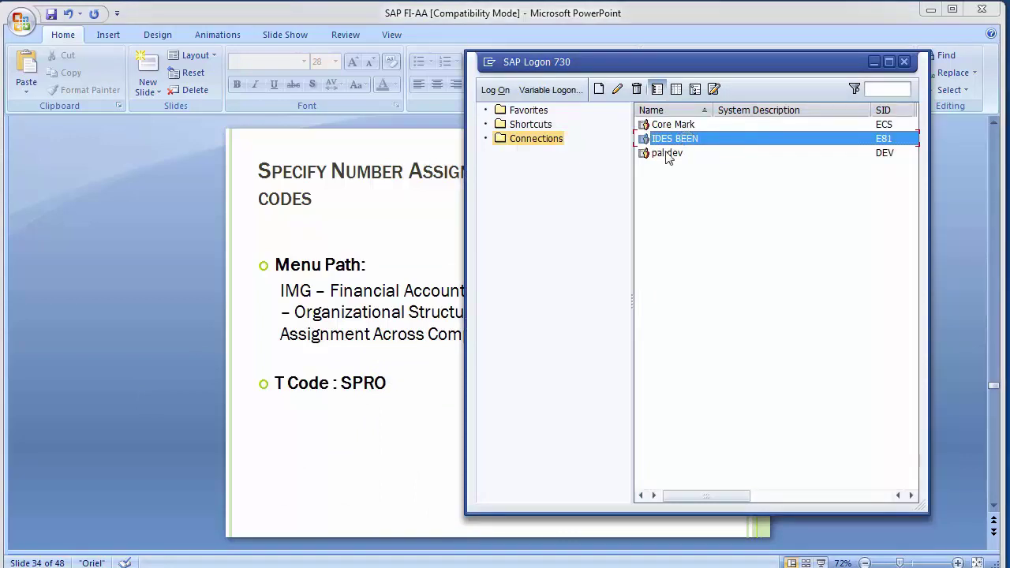
# Log on to IDES BEEN and run transaction SPRO to reach Customizing: Execute Project.
pyautogui.press('Return')
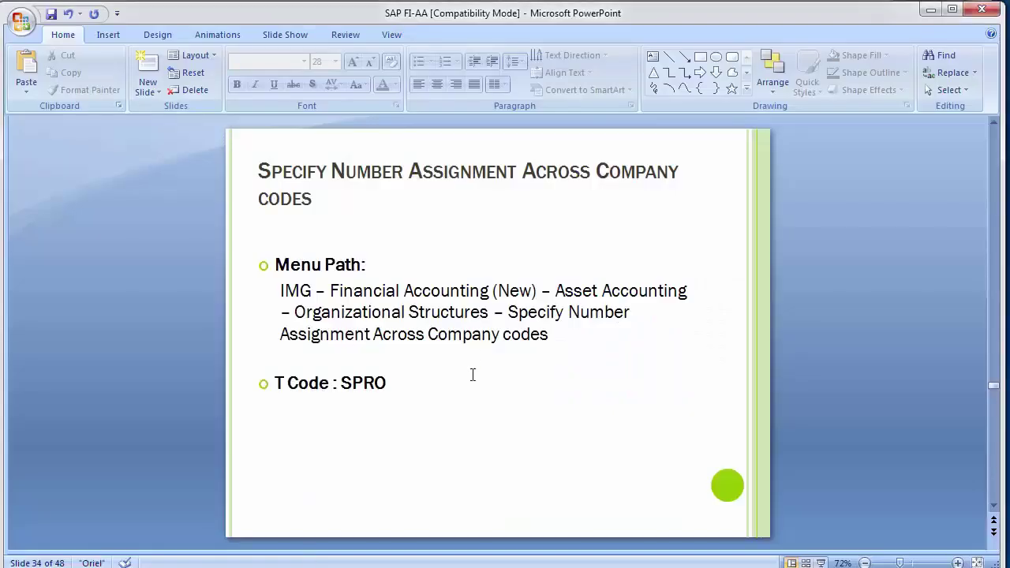
pyautogui.click(450, 387)
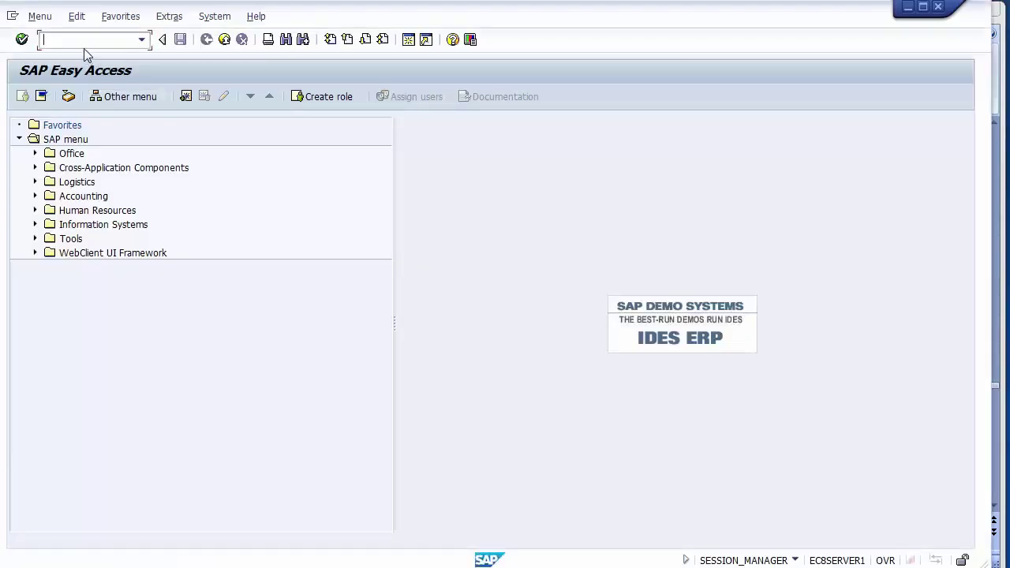
pyautogui.write('spro')
pyautogui.press('Return')
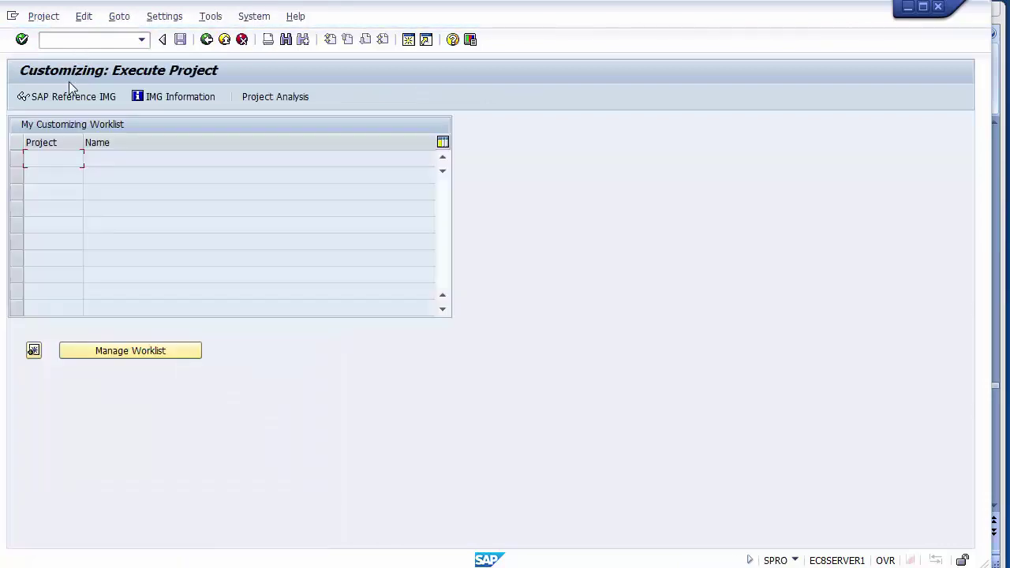
# In the SAP Reference IMG, execute Asset Accounting > Organizational Structures > Specify Number Assignment Across Company Codes.
pyautogui.click(57, 99)
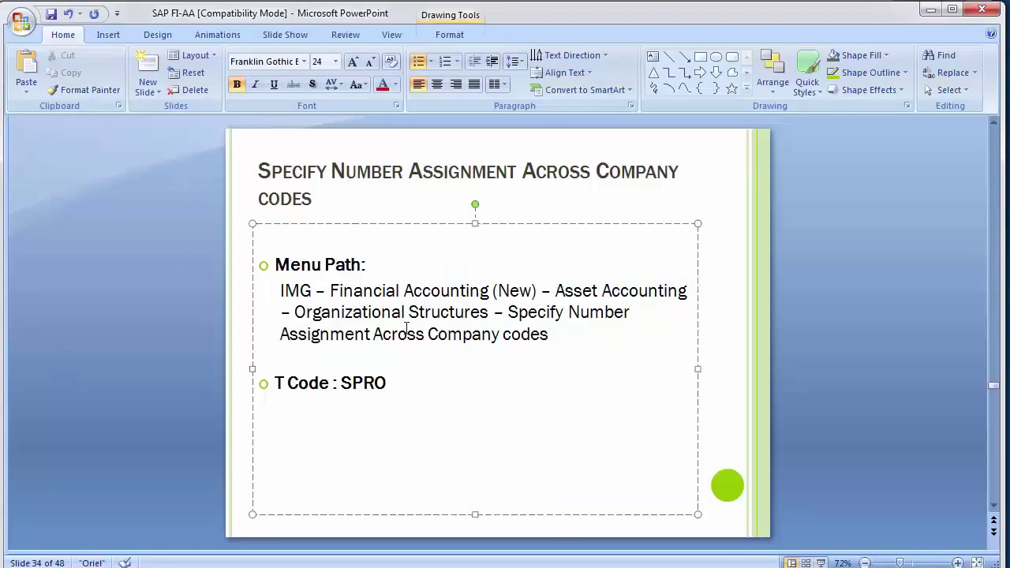
pyautogui.click(410, 316)
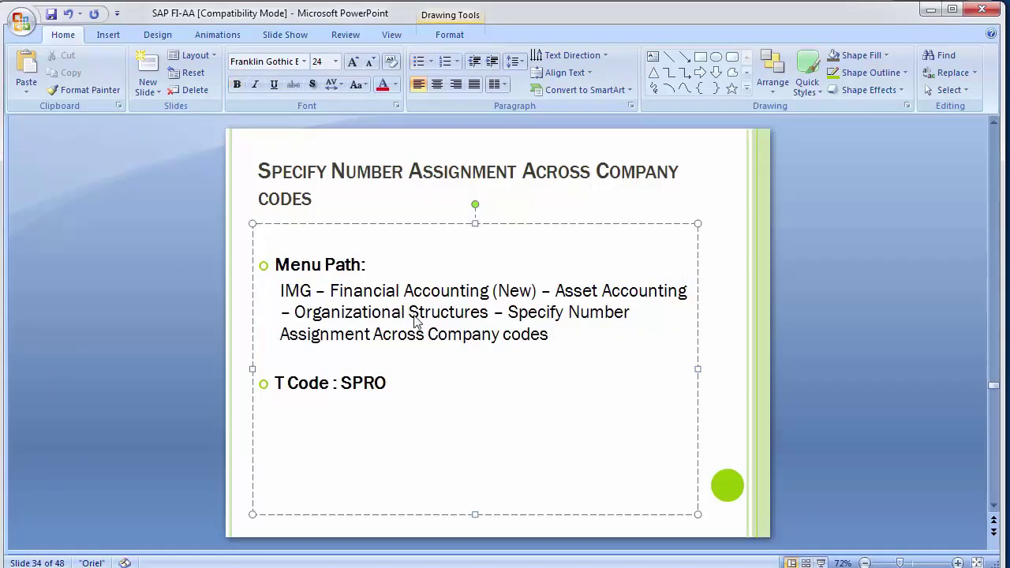
pyautogui.click(518, 314)
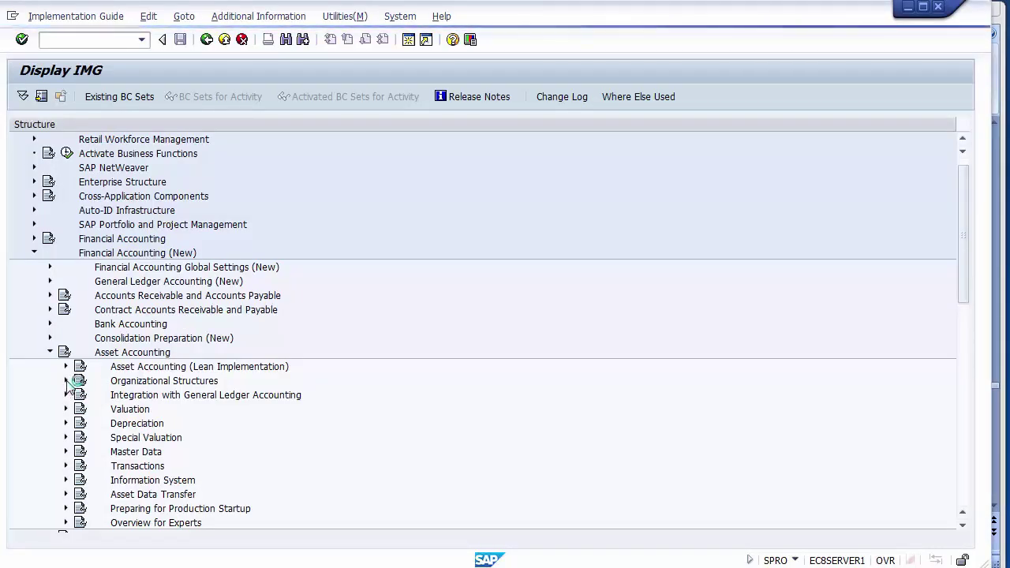
pyautogui.click(66, 381)
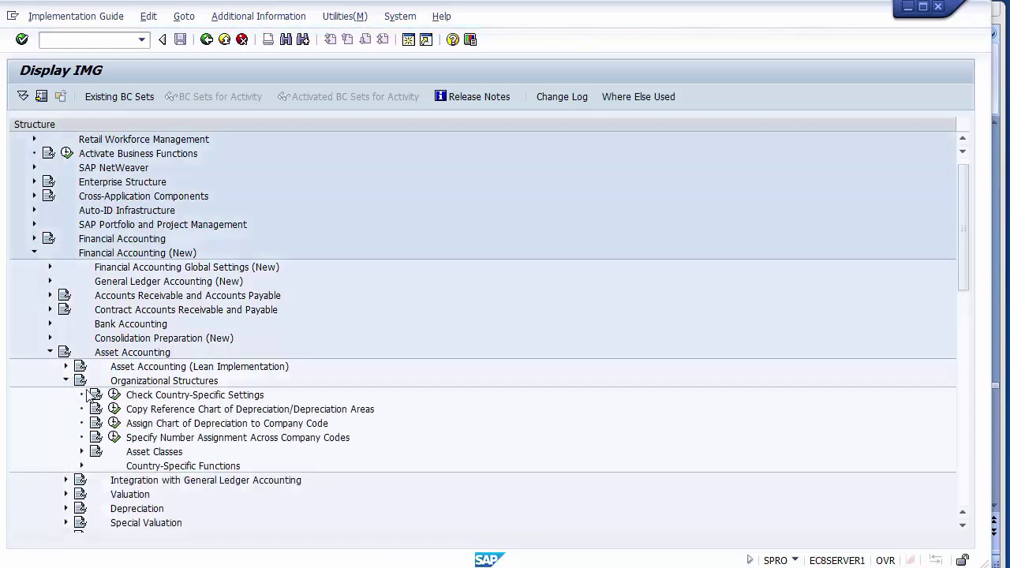
pyautogui.click(199, 441)
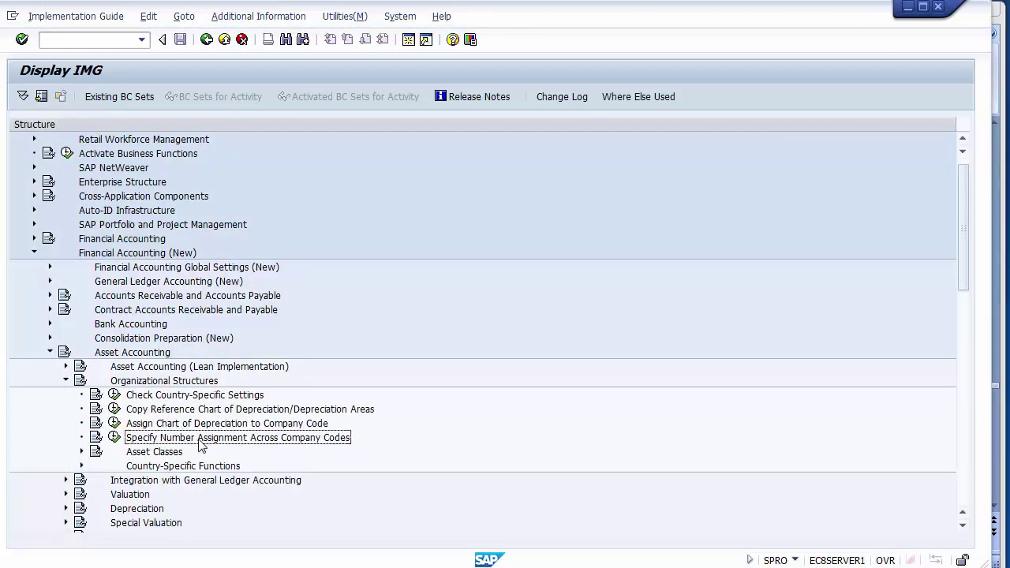
pyautogui.click(114, 438)
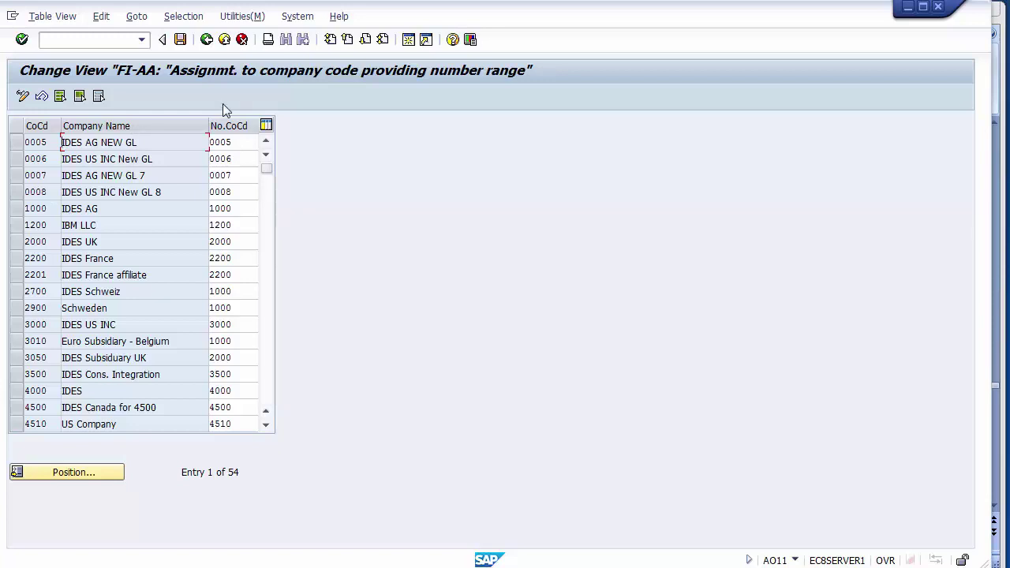
# Review the company code rows and mark company code 1200 in the IBM LLC row.
pyautogui.click(54, 141)
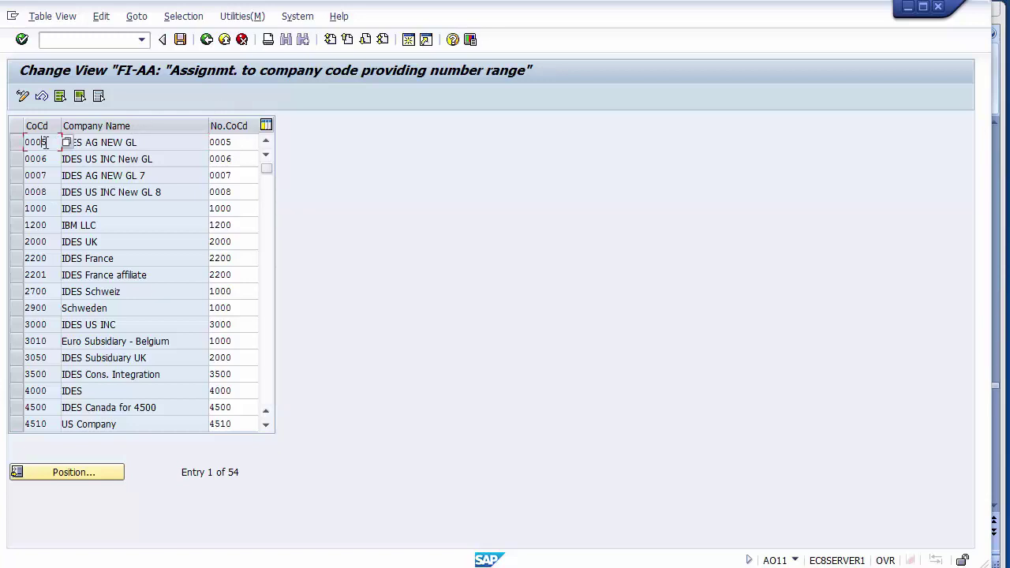
pyautogui.click(244, 136)
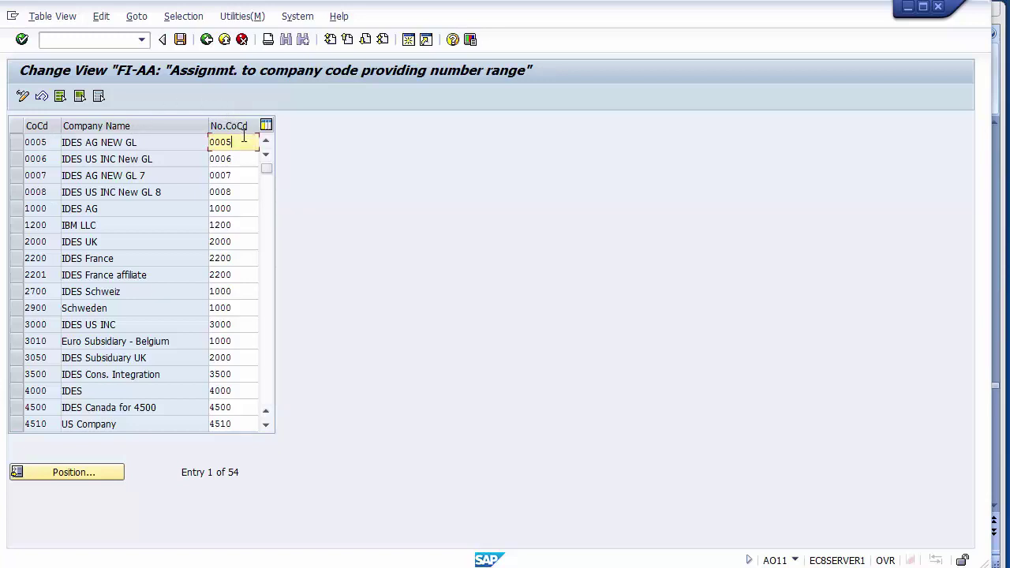
pyautogui.click(240, 225)
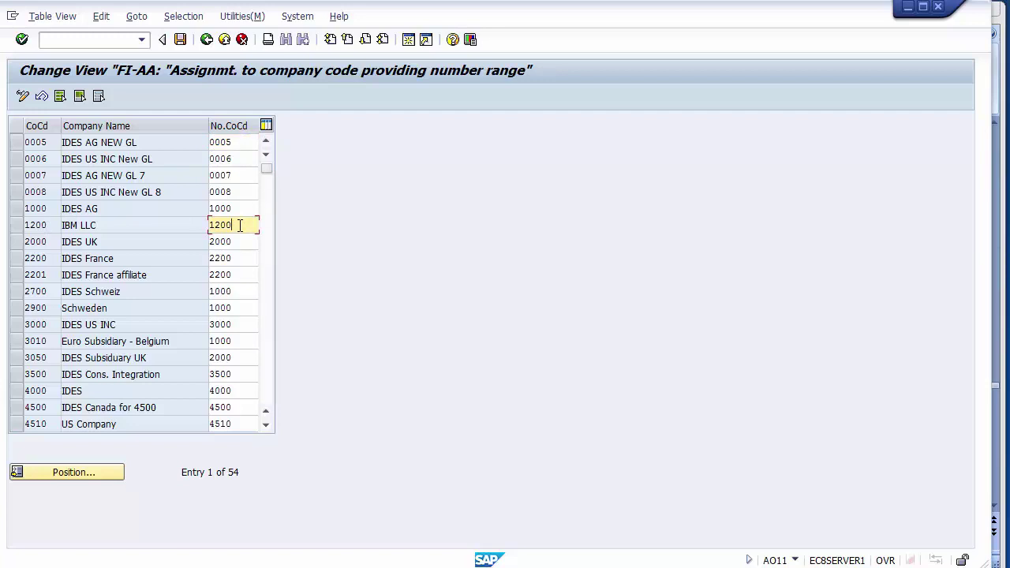
pyautogui.click(44, 242)
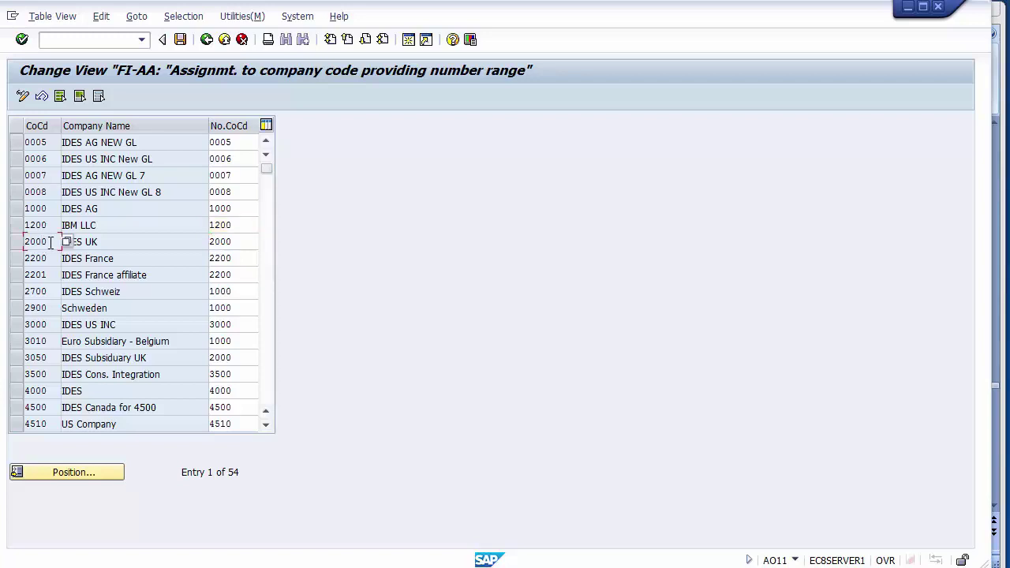
pyautogui.moveTo(49, 227); pyautogui.dragTo(20, 226)
# Change IBM LLC's number-range company code from 1200 to 1000.
pyautogui.click(244, 224)
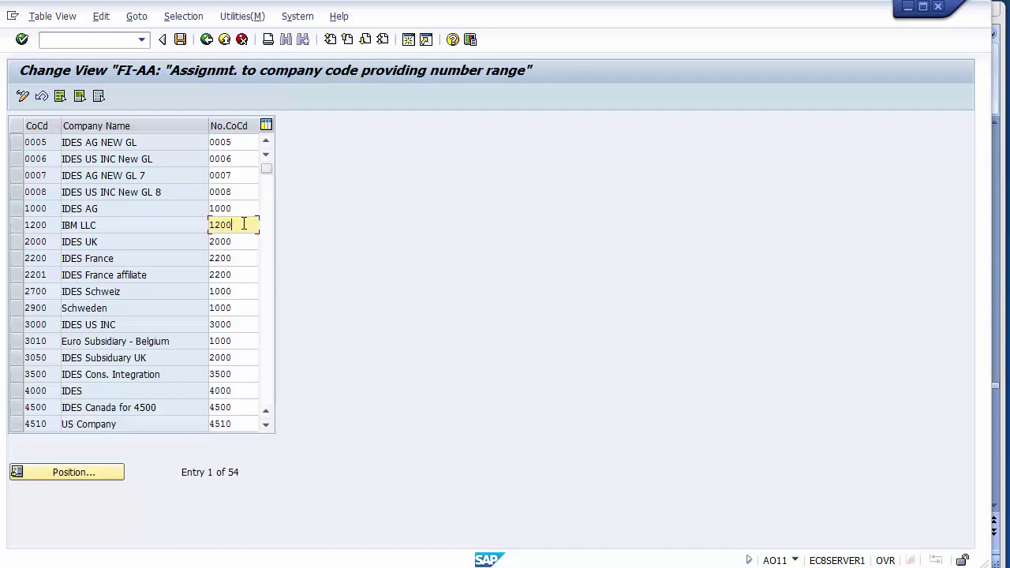
pyautogui.press('BackSpace')
pyautogui.press('BackSpace')
pyautogui.press('BackSpace')
pyautogui.write('000')
pyautogui.doubleClick(221, 225)
pyautogui.click(17, 225)
pyautogui.click(242, 225)
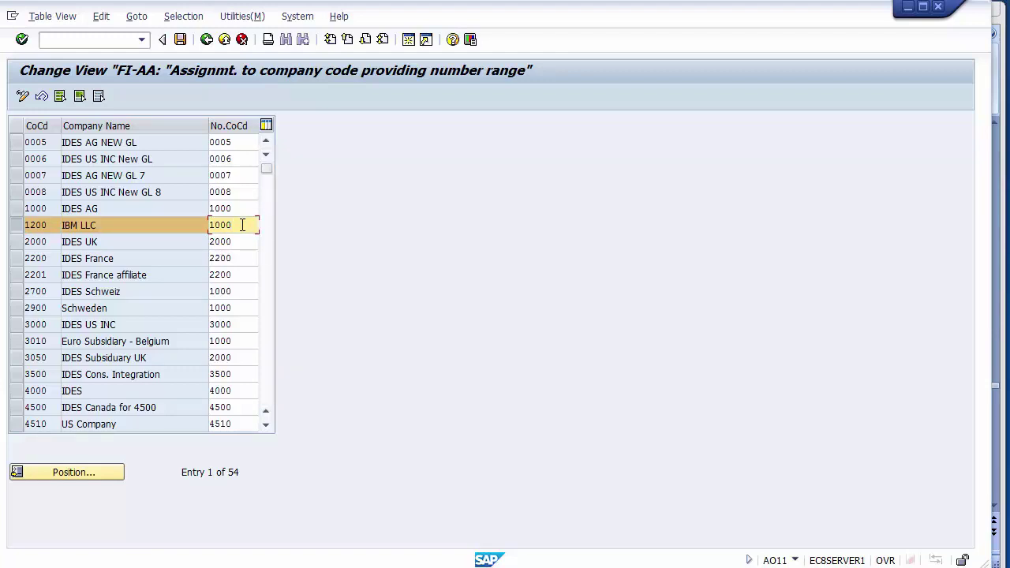
pyautogui.moveTo(242, 225); pyautogui.dragTo(208, 225)
pyautogui.click(13, 229)
pyautogui.click(13, 229)
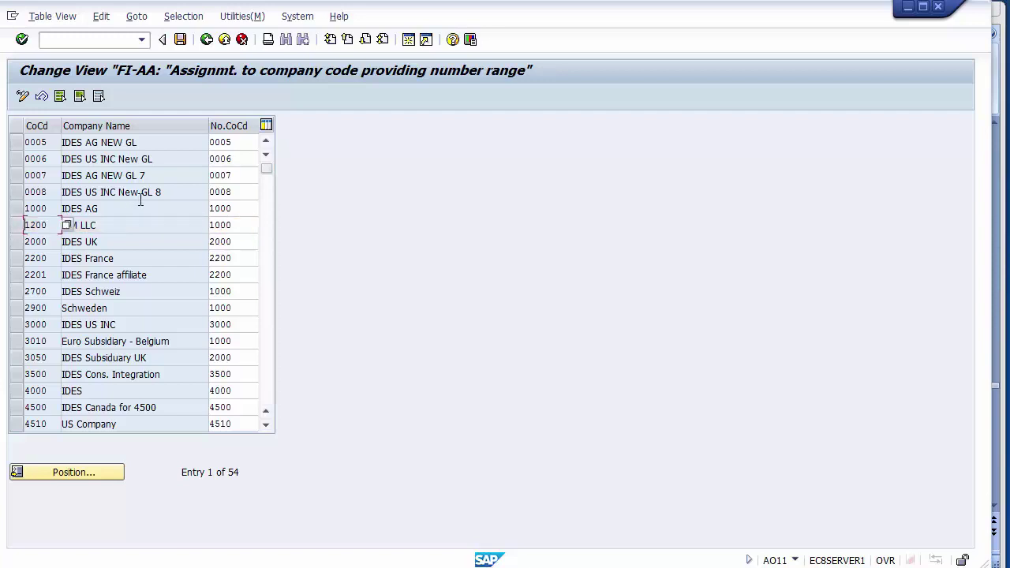
pyautogui.click(252, 226)
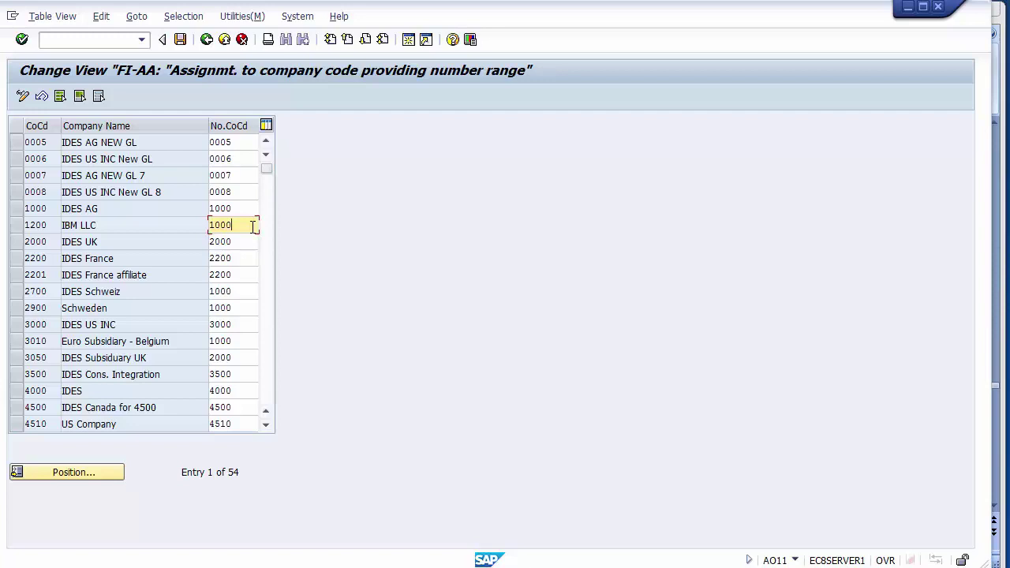
# Set IBM LLC's number-range company code back to 1200.
pyautogui.press('BackSpace')
pyautogui.press('BackSpace')
pyautogui.press('BackSpace')
pyautogui.press('BackSpace')
pyautogui.write('1200')
pyautogui.click(46, 176)
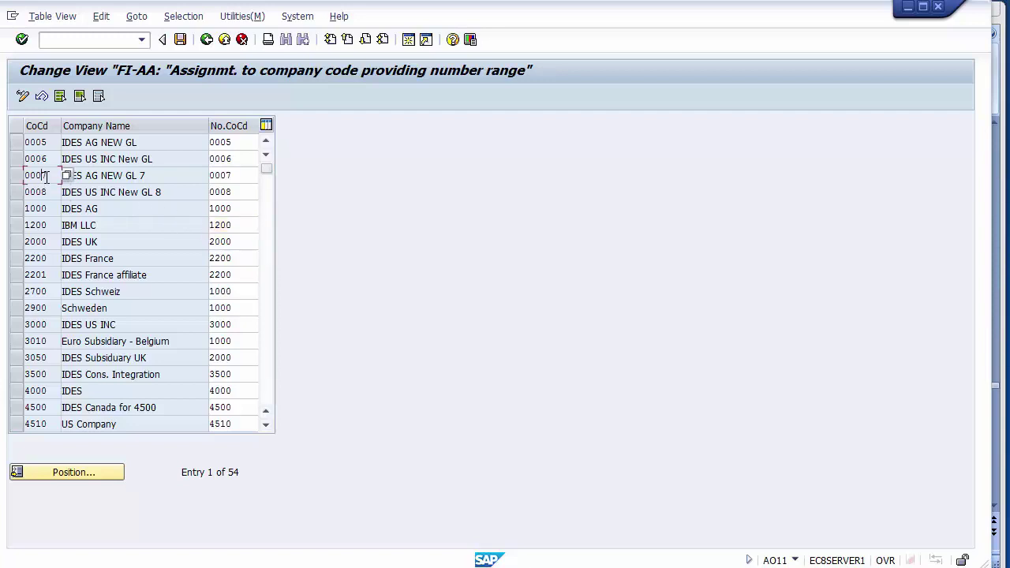
pyautogui.click(251, 175)
# Page down and review rows 5200–5504 and their number-range company codes.
pyautogui.click(268, 397)
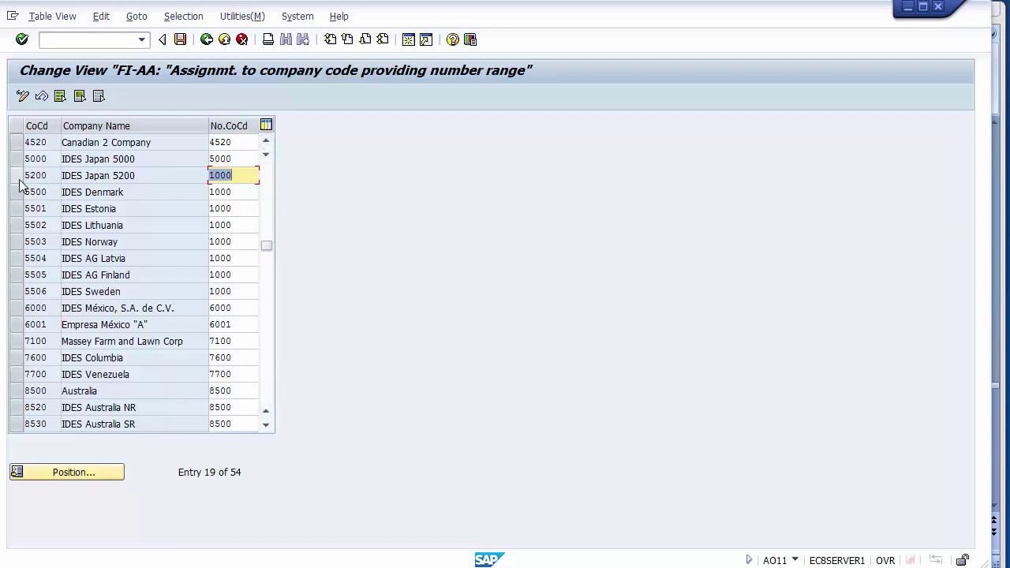
pyautogui.moveTo(17, 176); pyautogui.dragTo(17, 227)
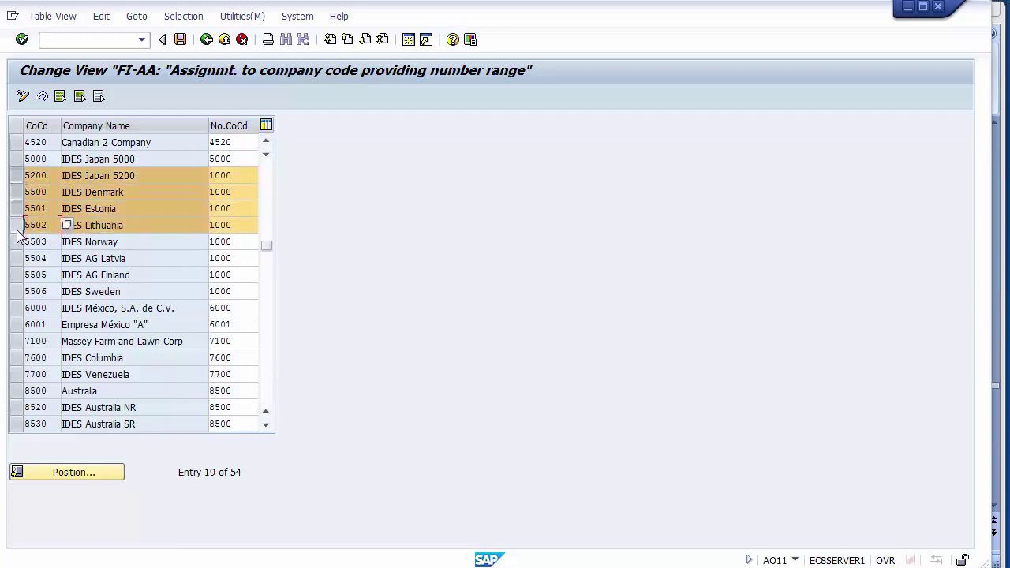
pyautogui.click(17, 259)
pyautogui.click(237, 176)
pyautogui.click(241, 191)
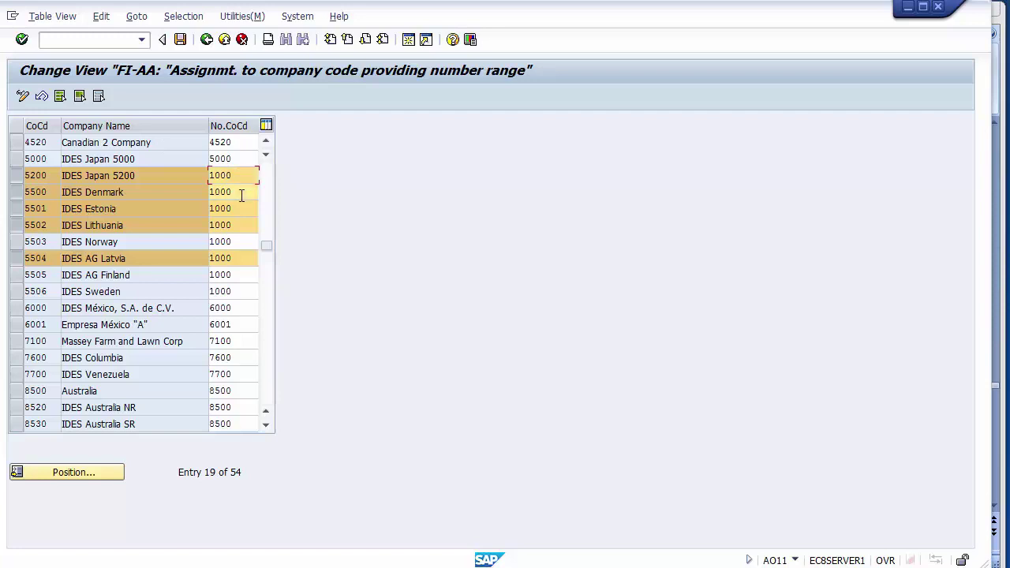
pyautogui.click(242, 208)
pyautogui.click(240, 225)
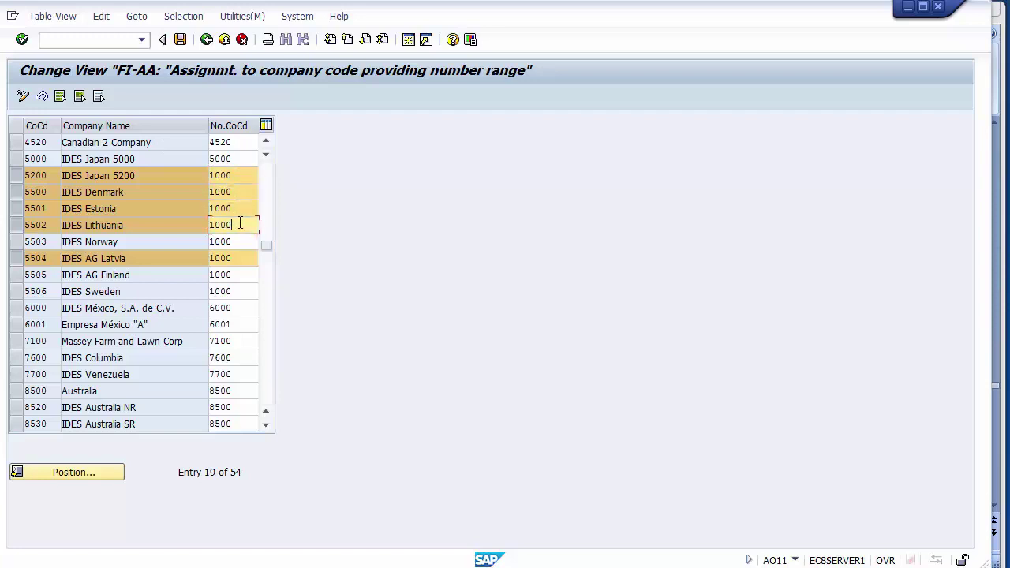
pyautogui.moveTo(16, 175); pyautogui.dragTo(16, 204)
pyautogui.click(16, 209)
pyautogui.click(17, 225)
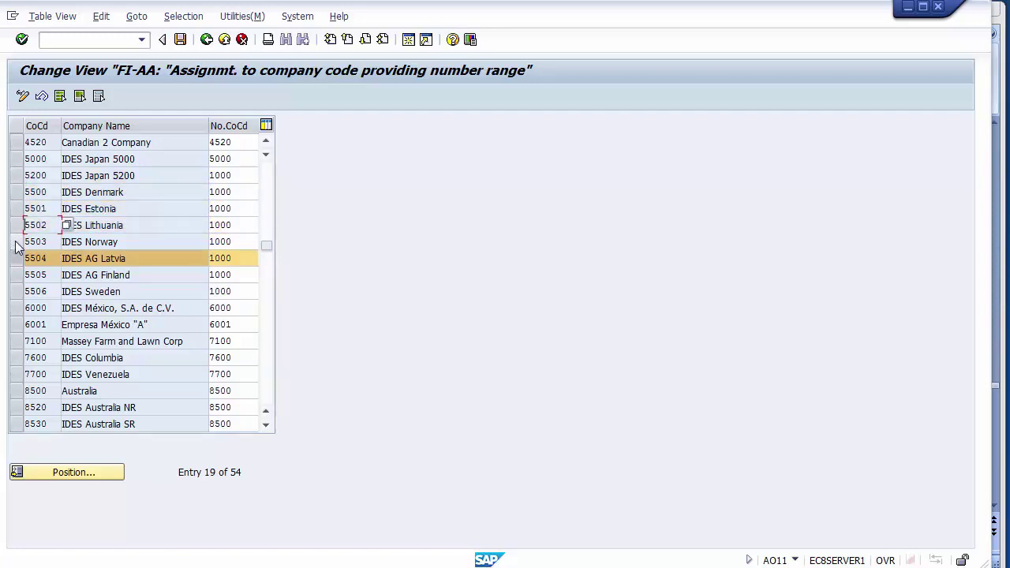
pyautogui.click(16, 258)
pyautogui.click(16, 192)
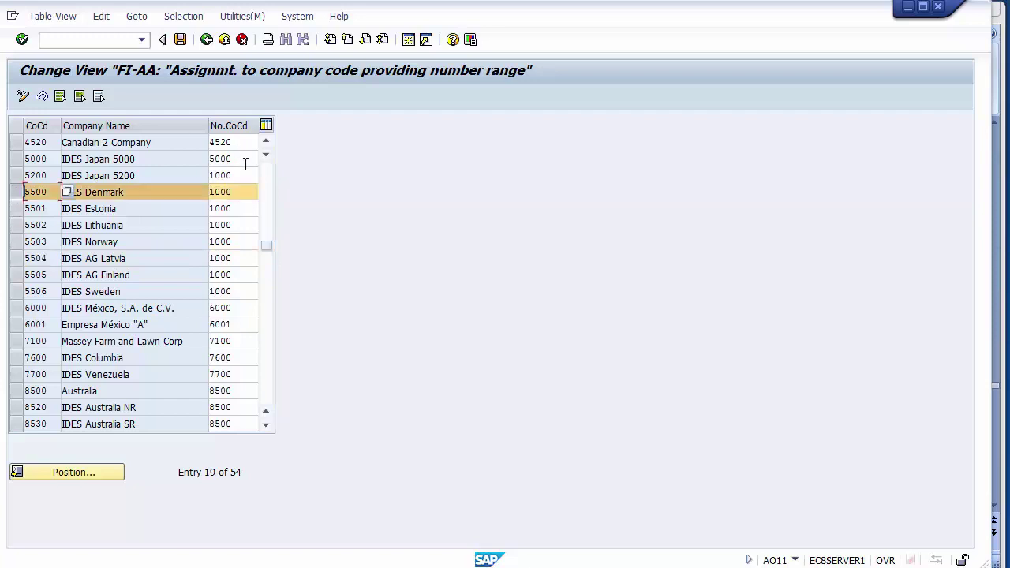
pyautogui.moveTo(244, 192); pyautogui.dragTo(192, 191)
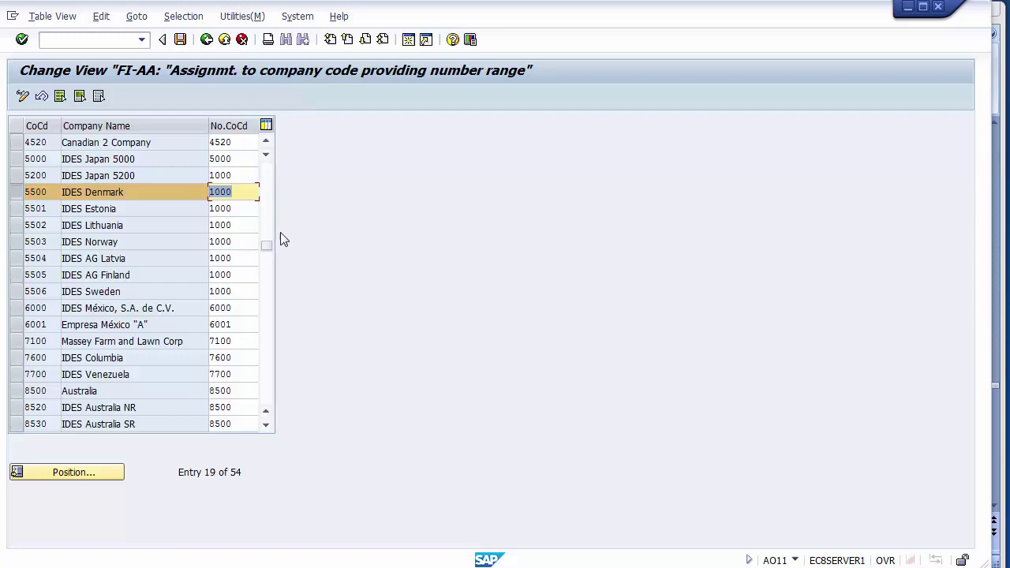
# Scroll back up, leave the assignment table, and return to slide 34.
pyautogui.moveTo(270, 246); pyautogui.dragTo(266, 124)
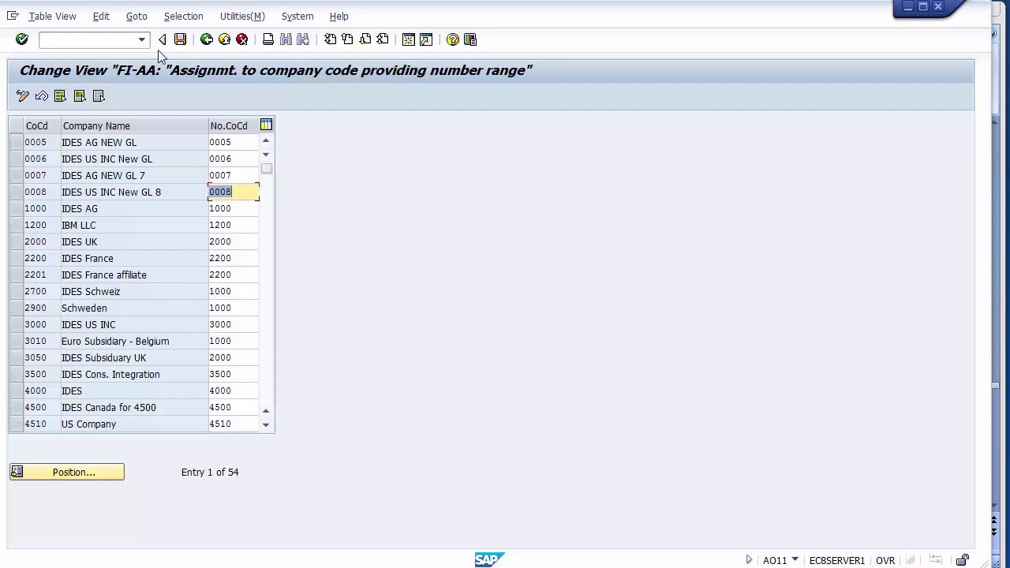
pyautogui.click(207, 41)
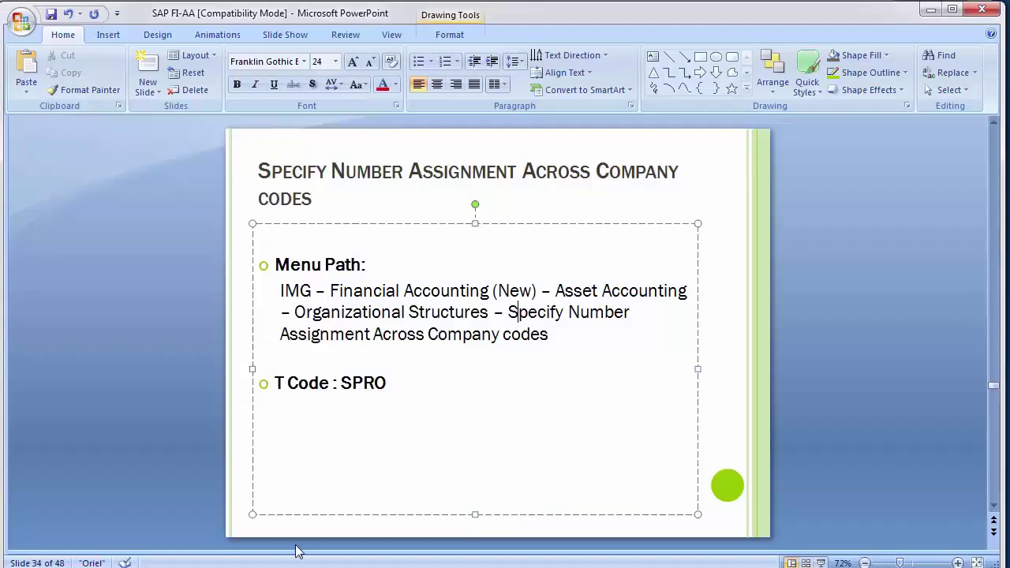
pyautogui.click(118, 304)
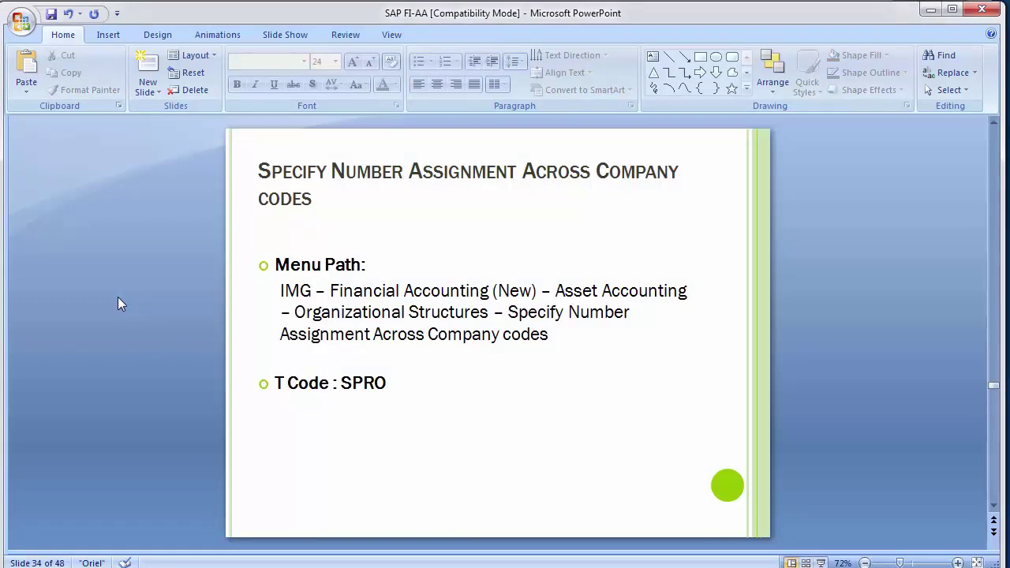
# Advance to slide 35, Define How Depreciation Areas Post to General Ledgers.
pyautogui.scroll(-1, 118, 304)
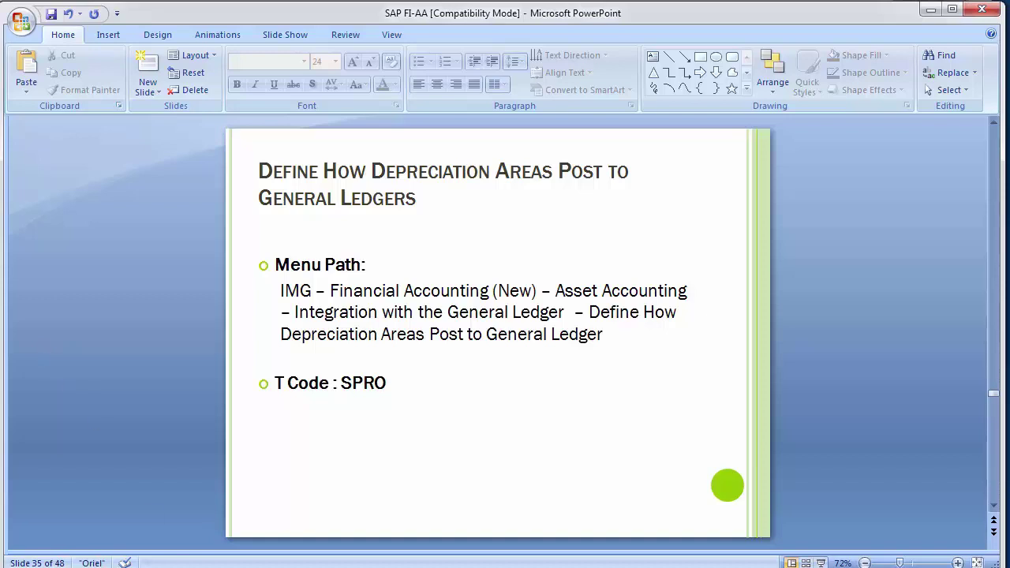
# Check the slide's IMG menu path against the SAP implementation guide.
pyautogui.click(329, 513)
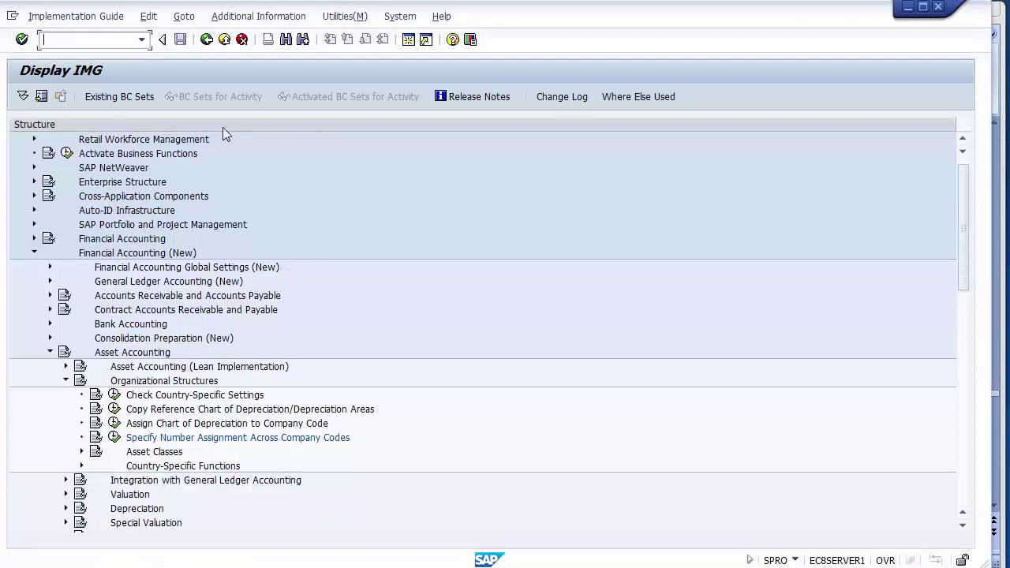
pyautogui.hotkey('alt', 'Tab')
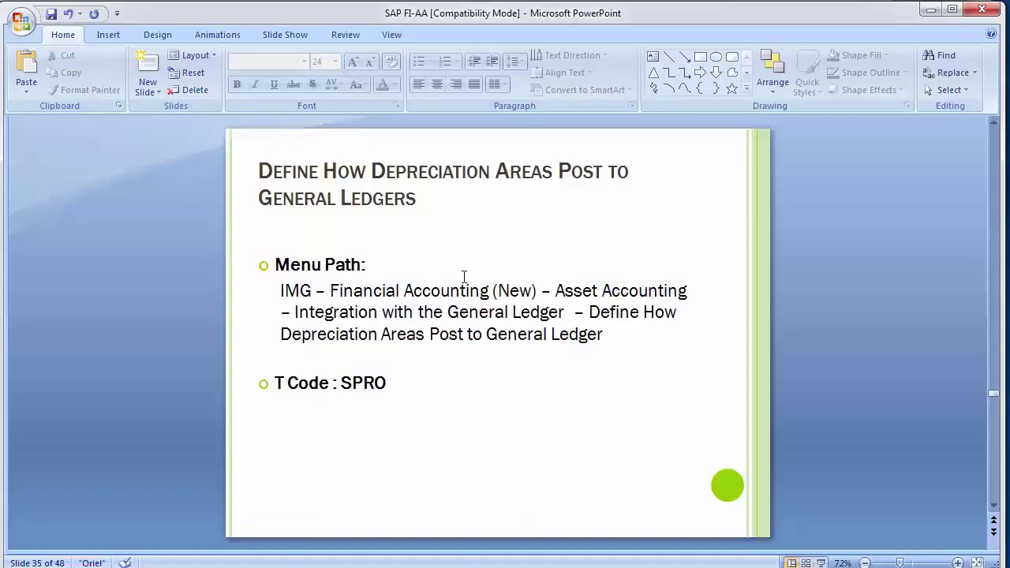
pyautogui.click(566, 292)
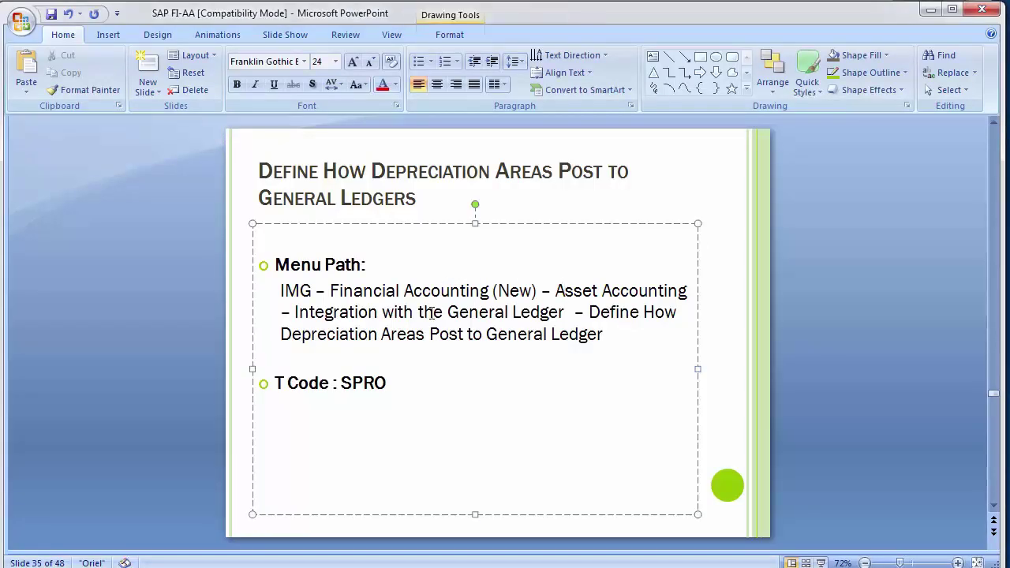
pyautogui.click(620, 312)
pyautogui.hotkey('alt', 'Tab')
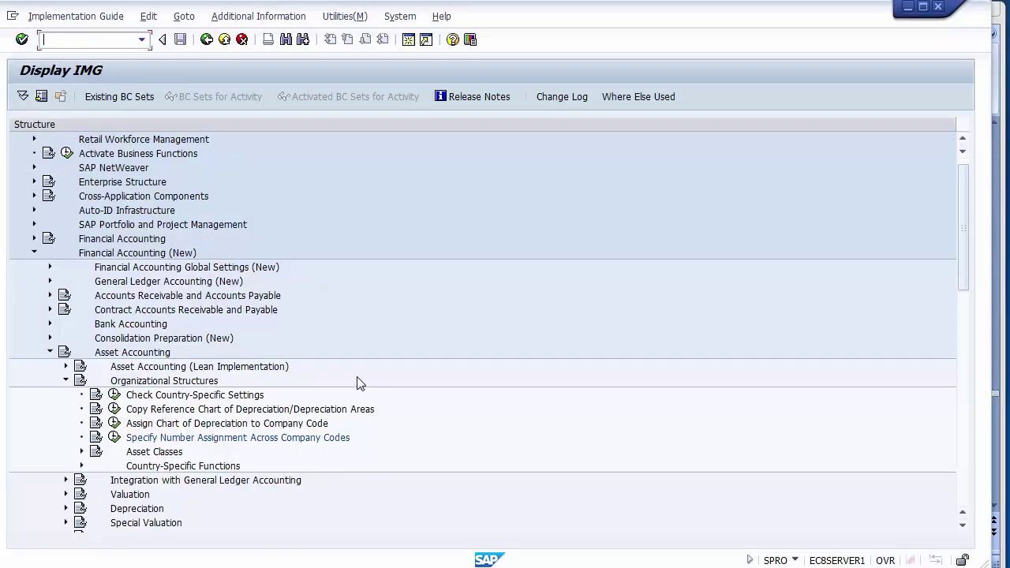
# Expand Integration with General Ledger Accounting and execute Define How Depreciation Areas Post to General Ledger.
pyautogui.click(147, 482)
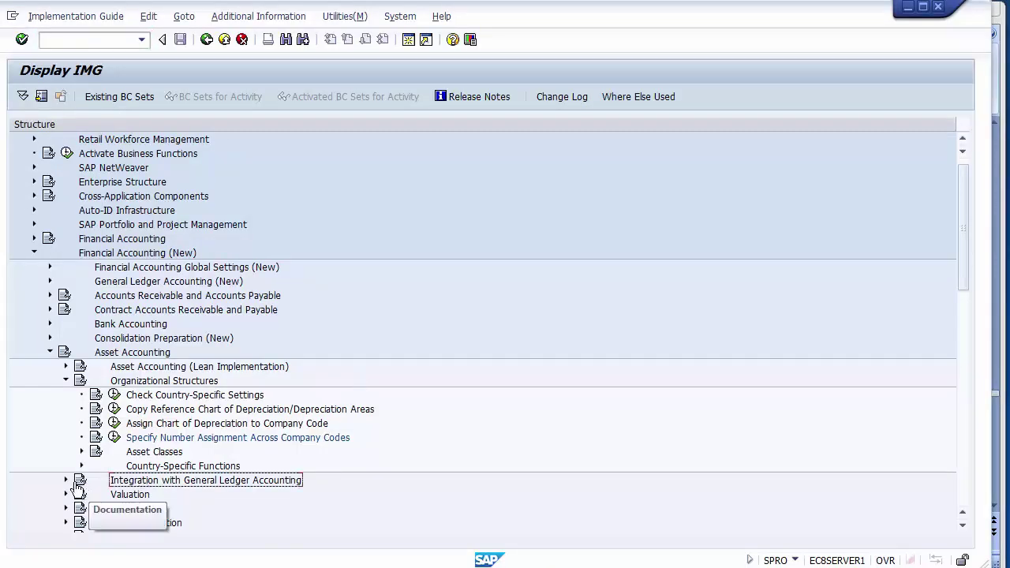
pyautogui.click(67, 480)
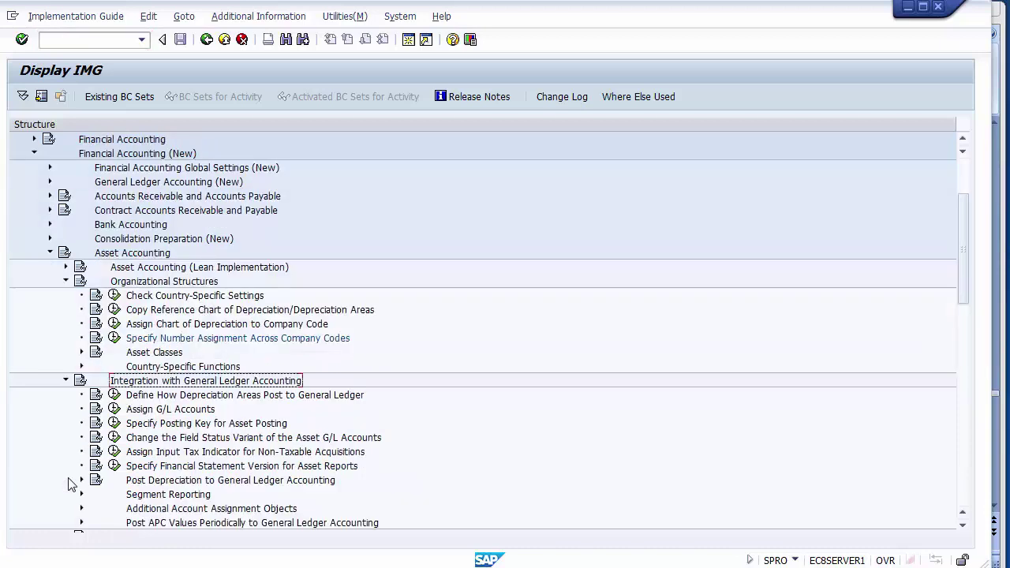
pyautogui.click(208, 397)
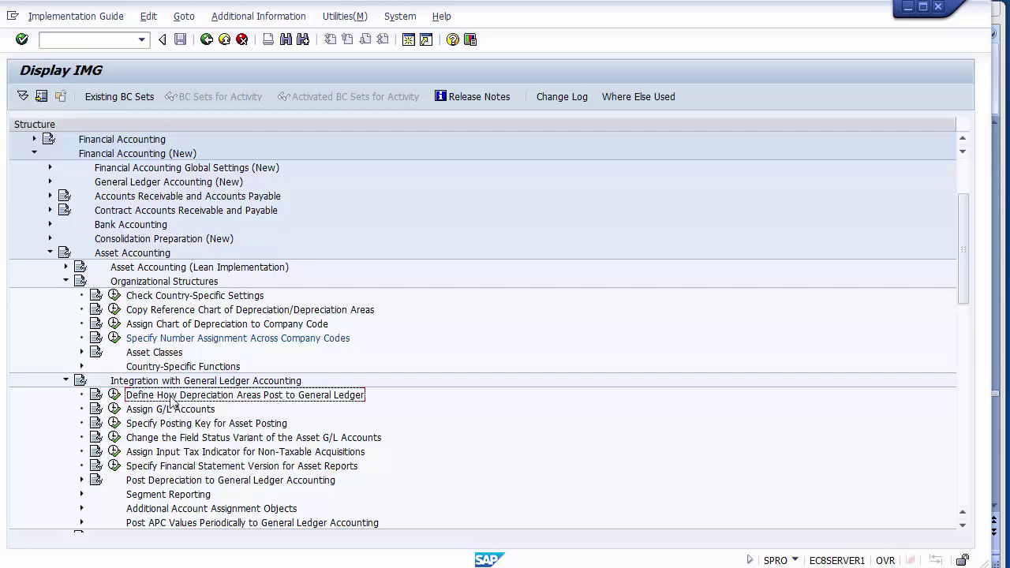
pyautogui.click(115, 396)
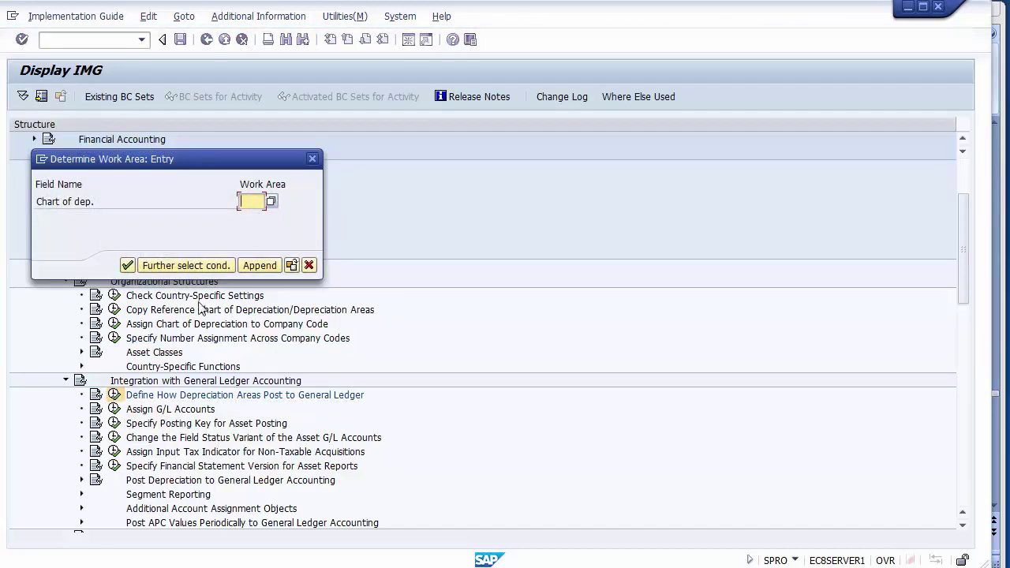
# Enter chart of depreciation 1200 as the work area and review its Book depreciation and Federal Tax areas.
pyautogui.write('1200')
pyautogui.press('Return')
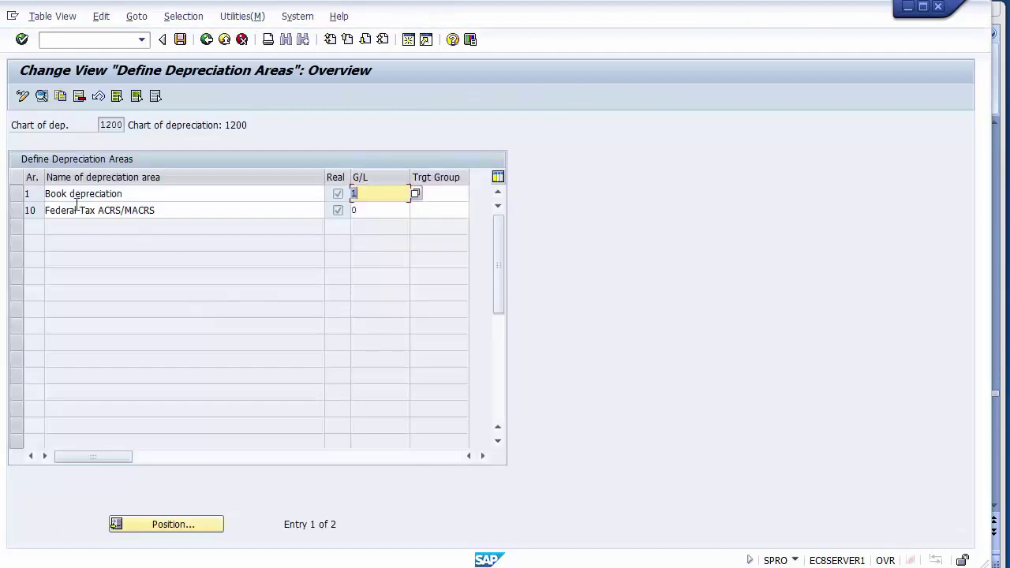
pyautogui.click(76, 195)
pyautogui.click(76, 210)
pyautogui.click(54, 195)
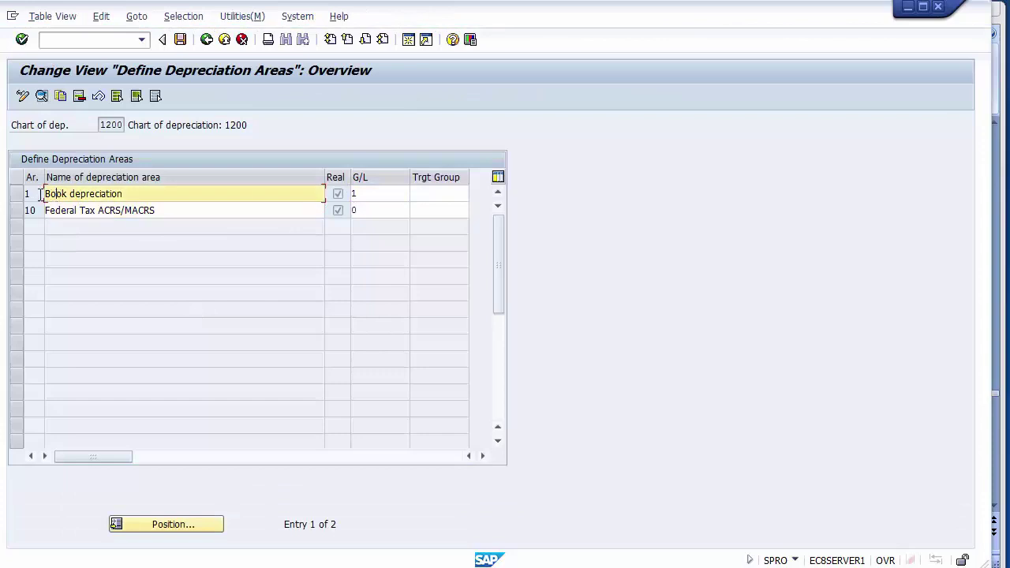
pyautogui.click(36, 194)
pyautogui.click(29, 210)
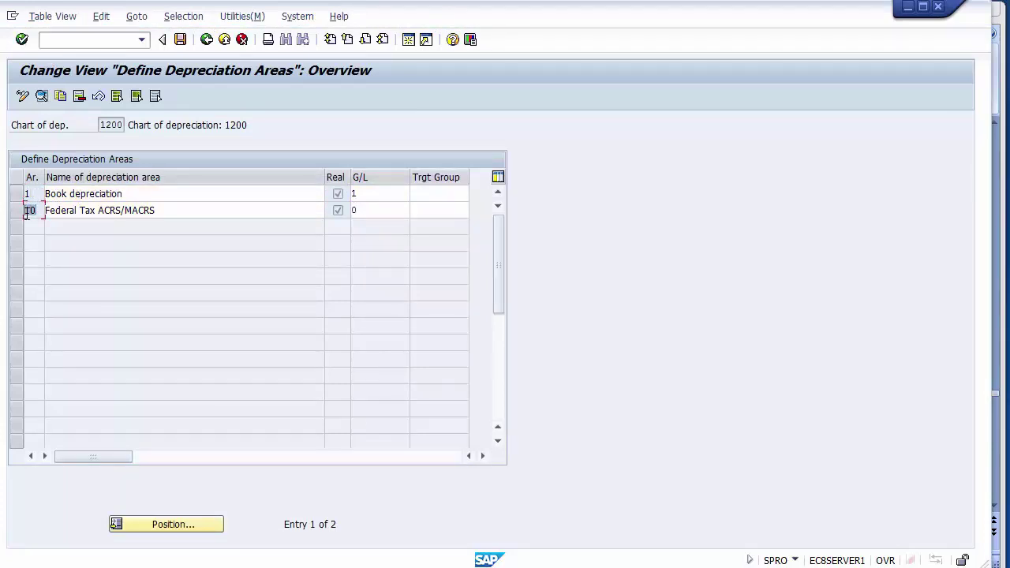
pyautogui.click(93, 196)
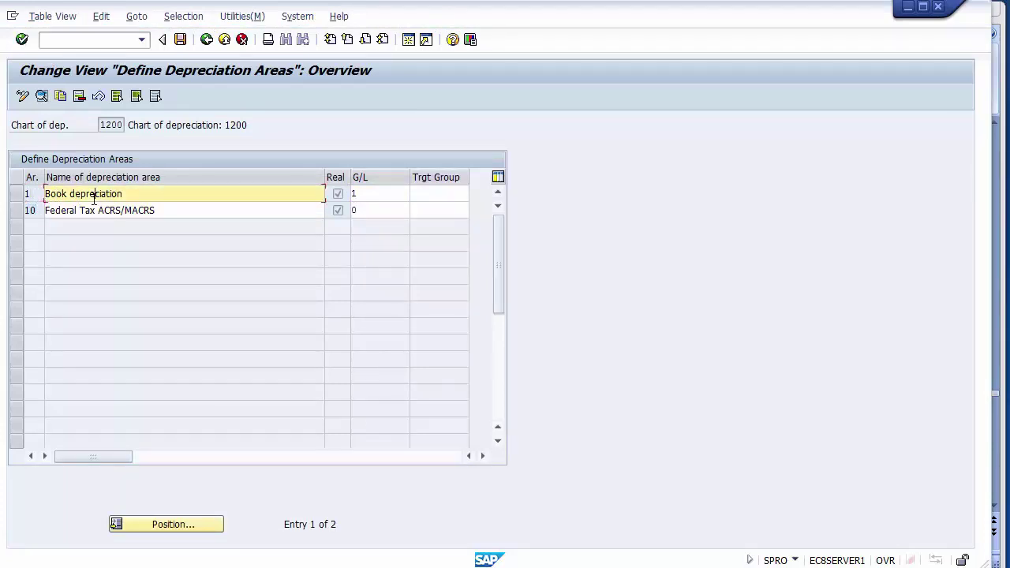
# Show the G/L posting options for Book depreciation and move the list beside the table.
pyautogui.click(375, 194)
pyautogui.press('F4')
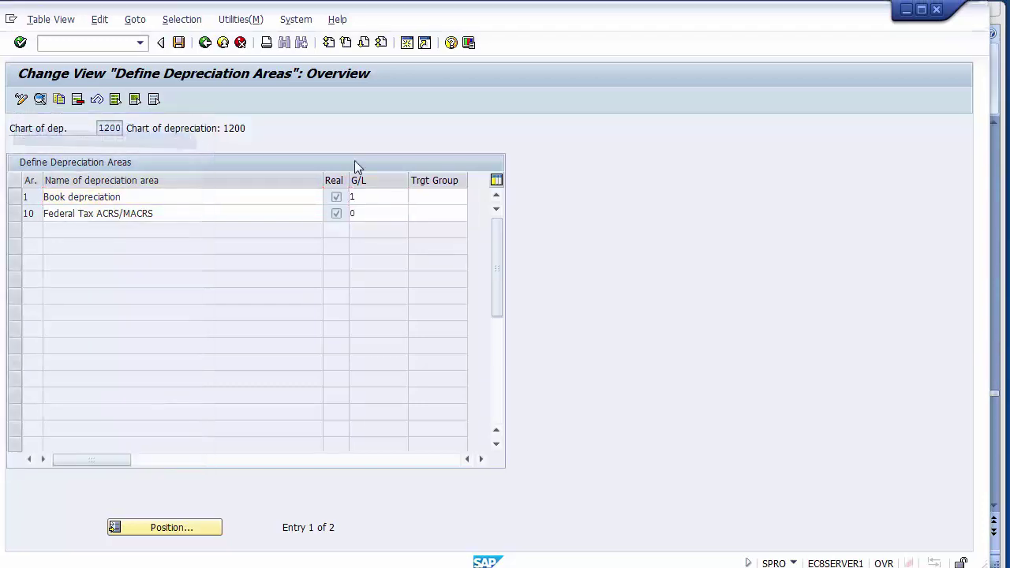
pyautogui.moveTo(217, 125); pyautogui.dragTo(631, 138)
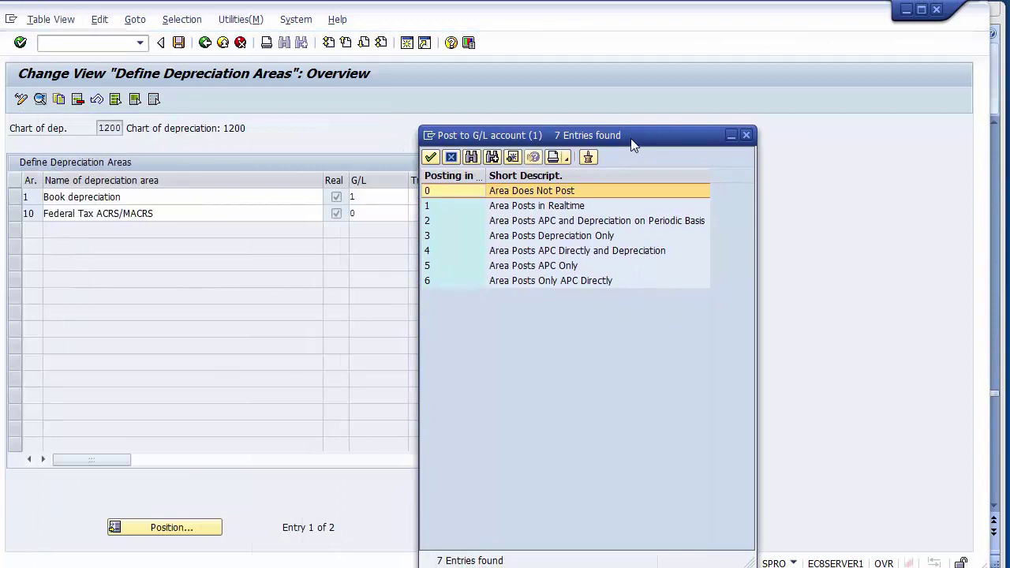
# Match Book depreciation to option 1 (realtime) and Federal Tax to option 0 (no posting), then cancel the list.
pyautogui.click(384, 196)
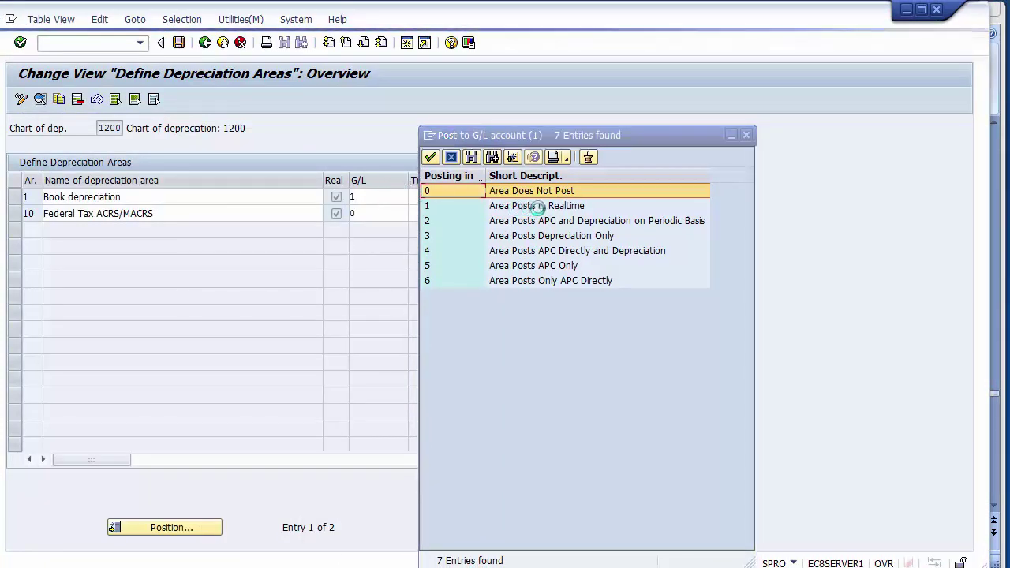
pyautogui.click(610, 210)
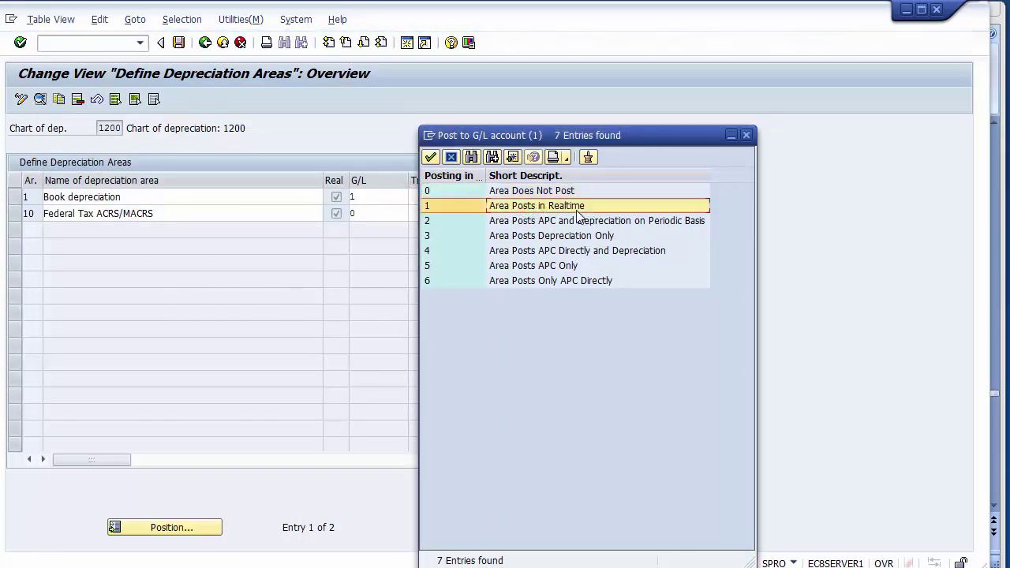
pyautogui.click(367, 213)
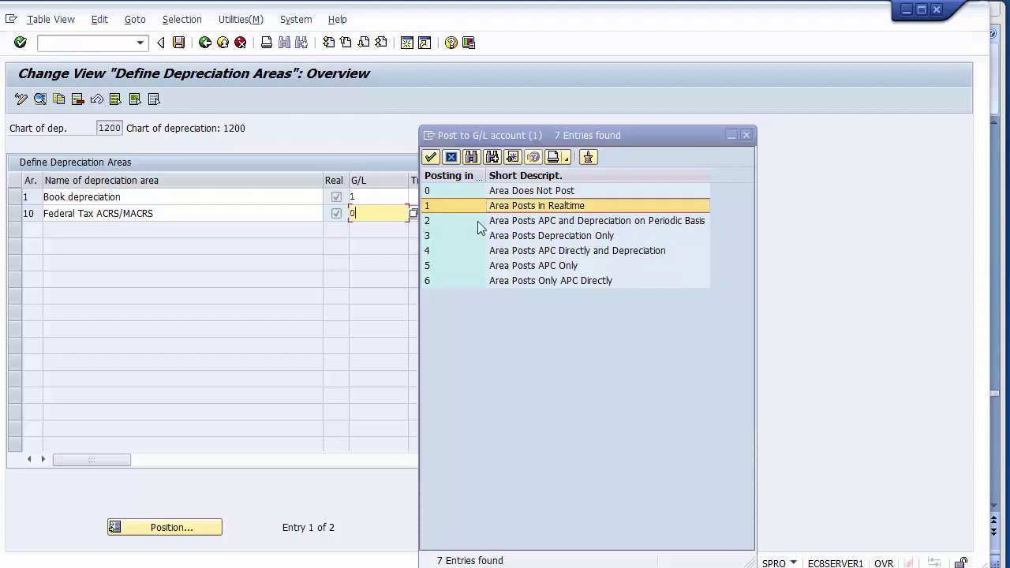
pyautogui.click(521, 194)
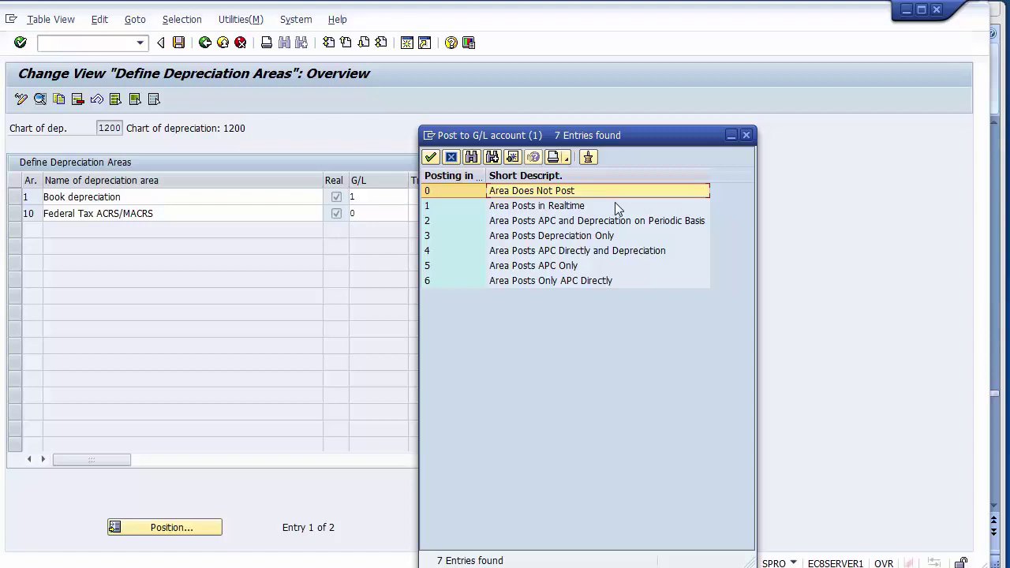
pyautogui.click(23, 197)
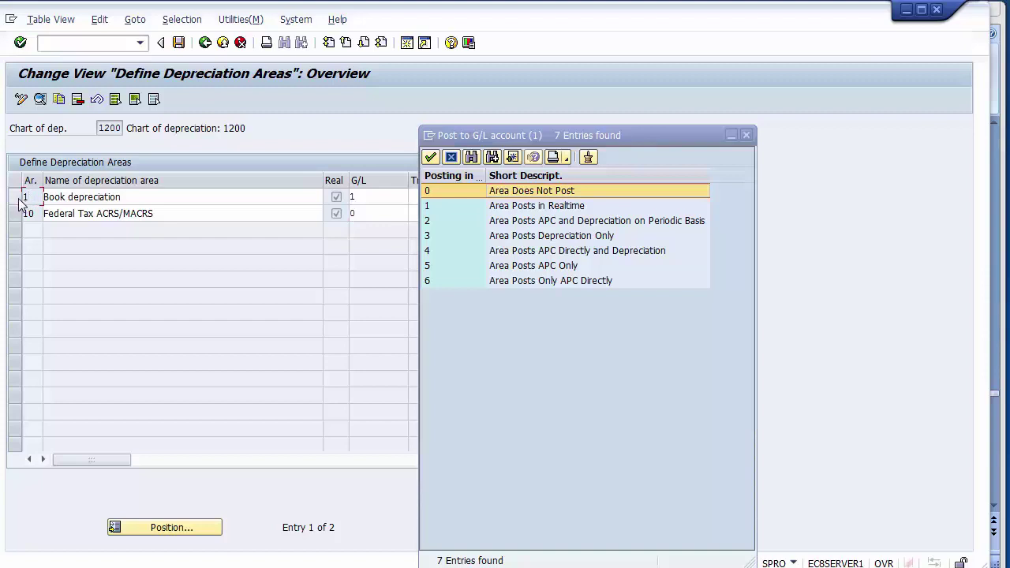
pyautogui.click(14, 197)
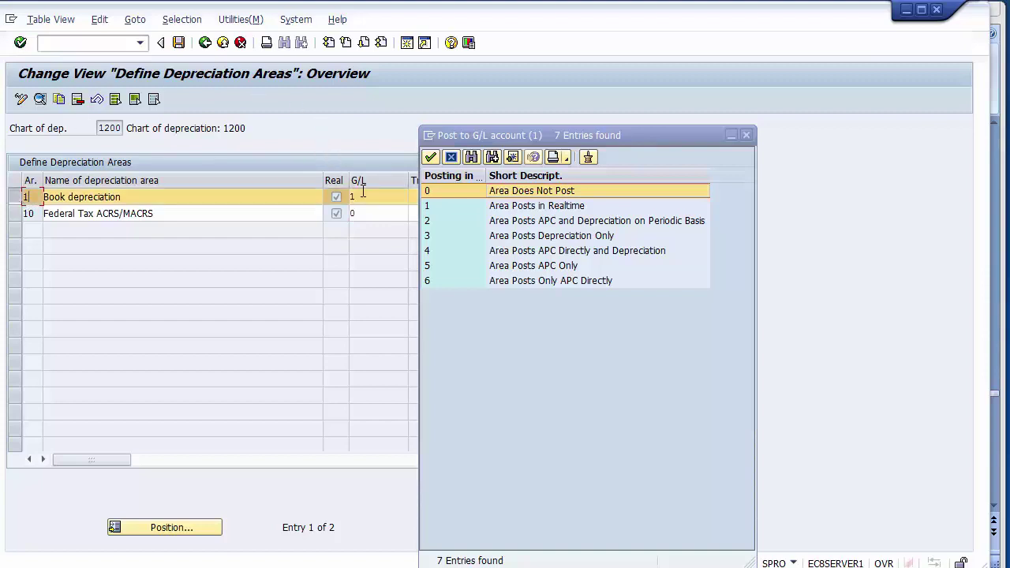
pyautogui.click(383, 204)
pyautogui.click(524, 210)
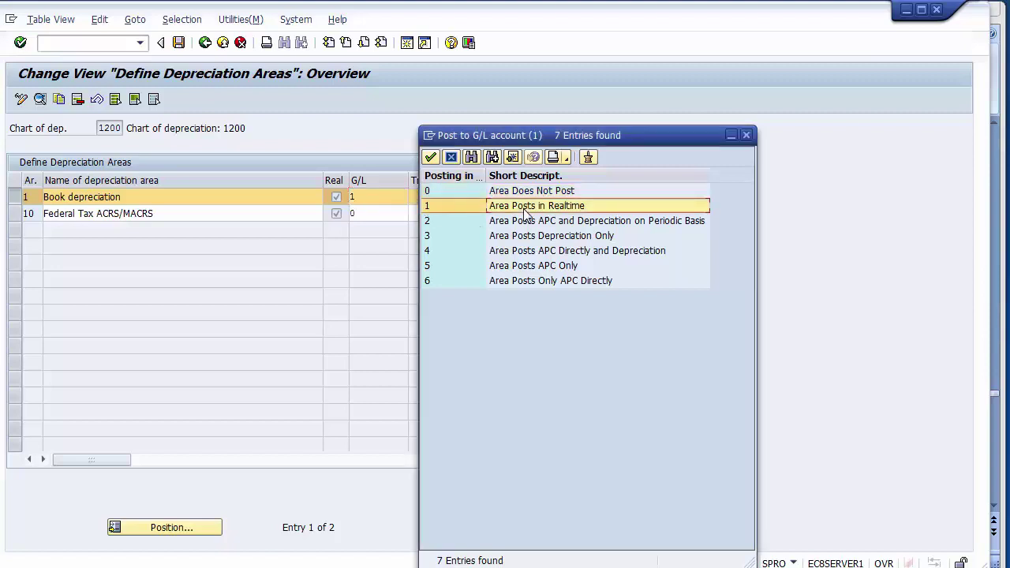
pyautogui.click(453, 157)
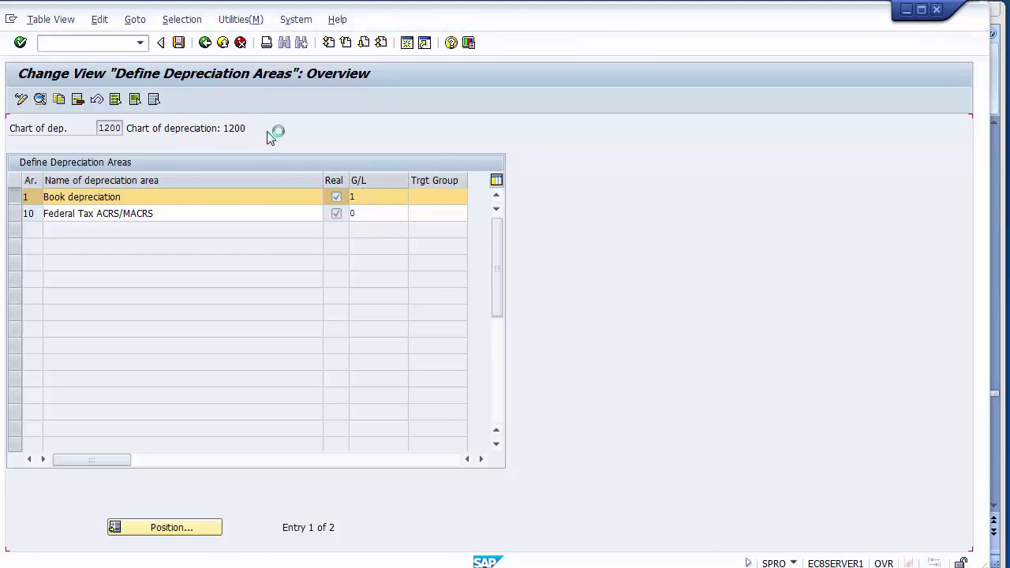
# Temporarily change the G/L posting values: Federal Tax area to 1, Book depreciation to 0.
pyautogui.click(380, 219)
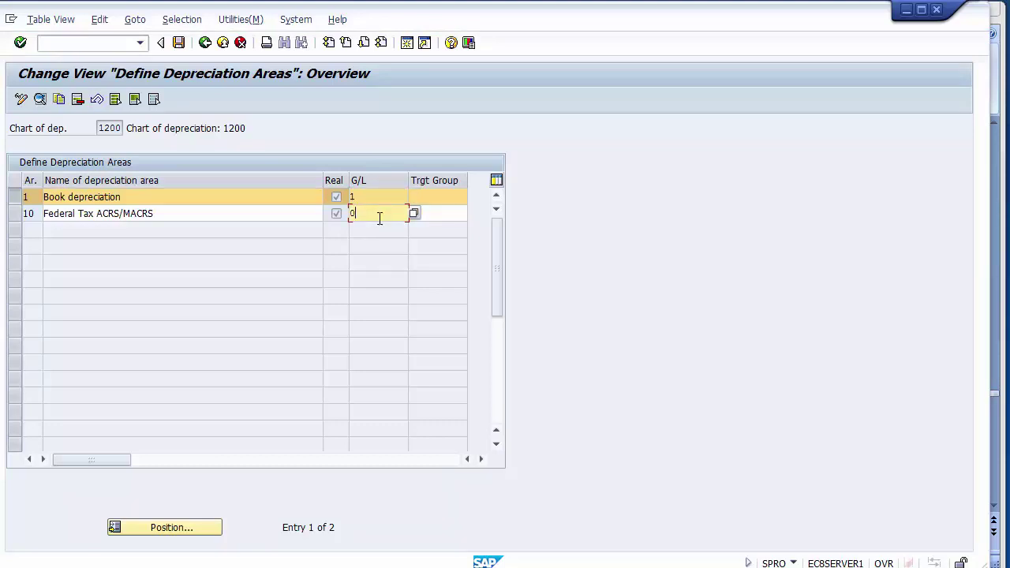
pyautogui.press('BackSpace')
pyautogui.write('1')
pyautogui.click(368, 198)
pyautogui.press('BackSpace')
pyautogui.write('0')
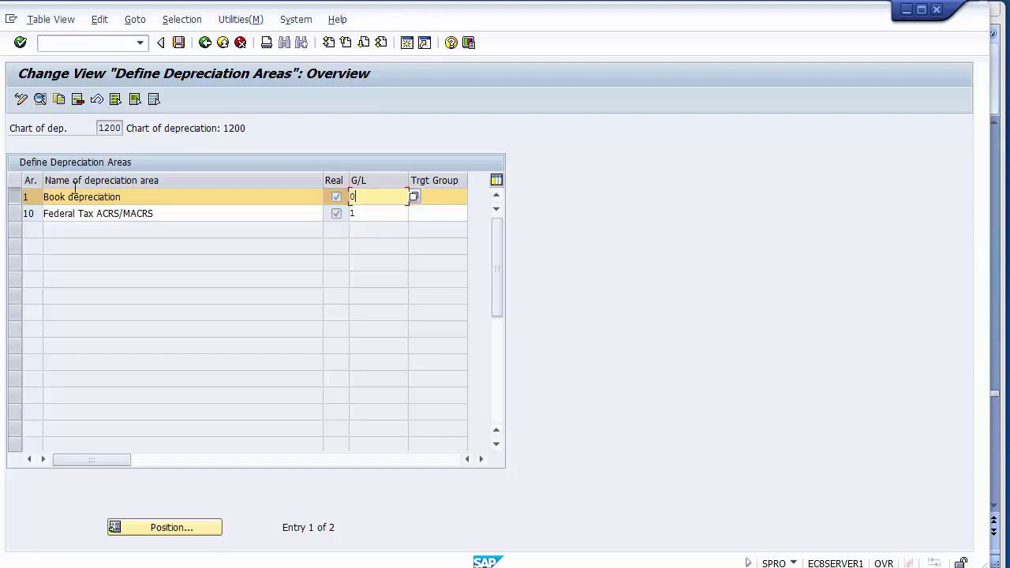
# Restore Federal Tax to 0 and Book depreciation to 1, then leave the overview for the slide.
pyautogui.click(384, 212)
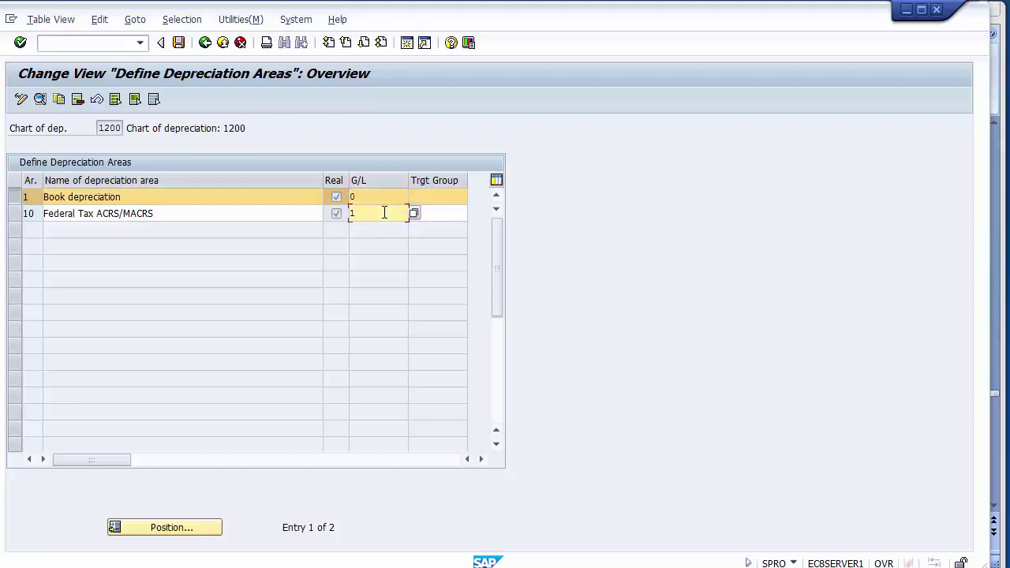
pyautogui.press('BackSpace')
pyautogui.write('0')
pyautogui.click(373, 197)
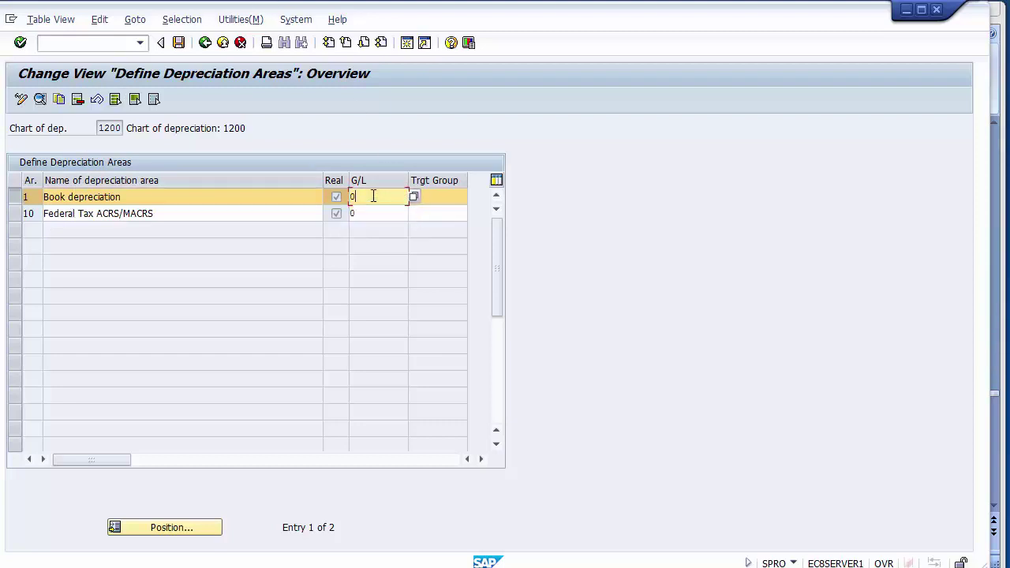
pyautogui.press('BackSpace')
pyautogui.write('1')
pyautogui.click(203, 46)
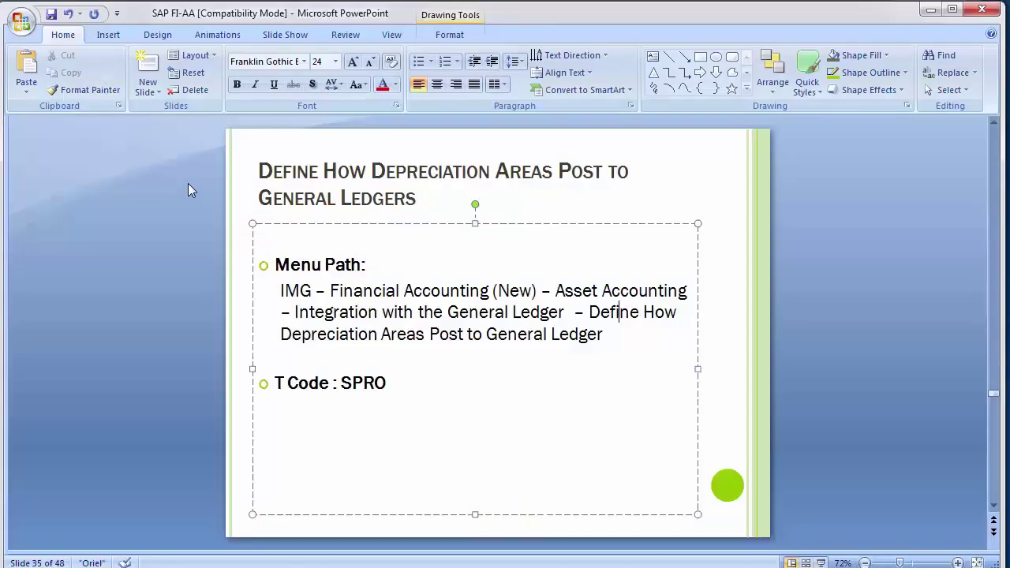
pyautogui.click(118, 311)
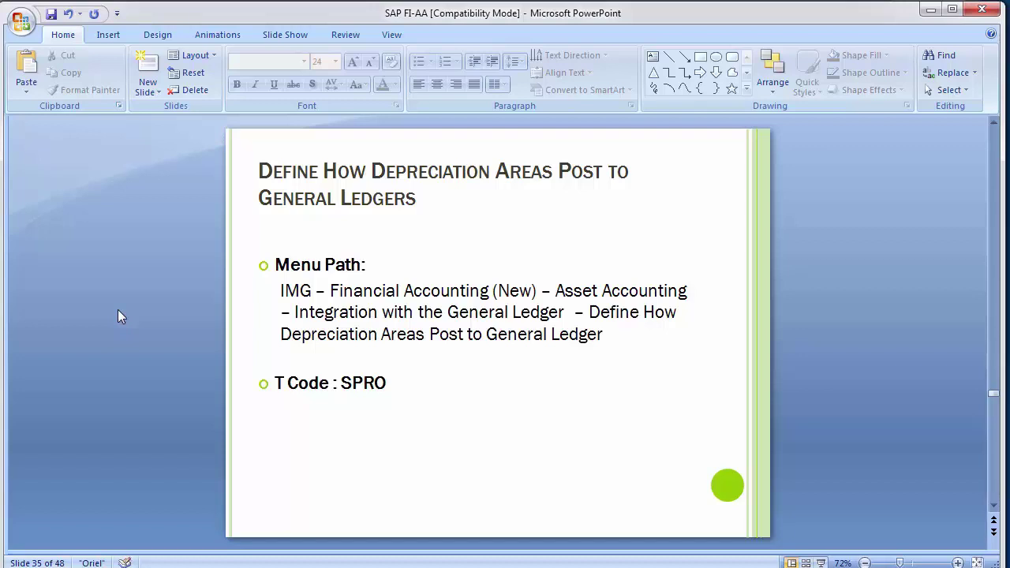
# Advance to slide 36 and return to the SAP Display IMG window.
pyautogui.scroll(-1, 118, 317)
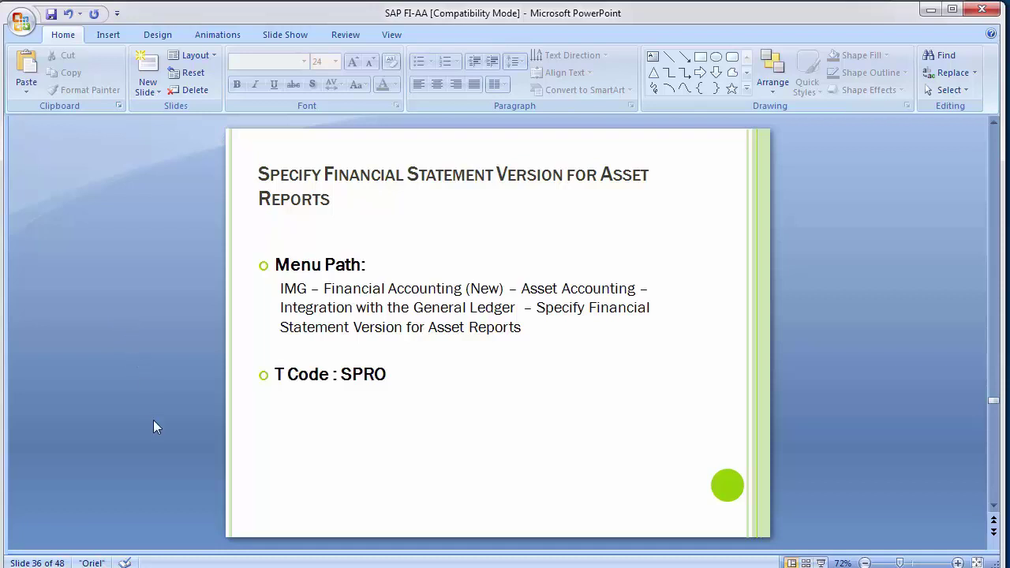
pyautogui.hotkey('alt', 'Tab')
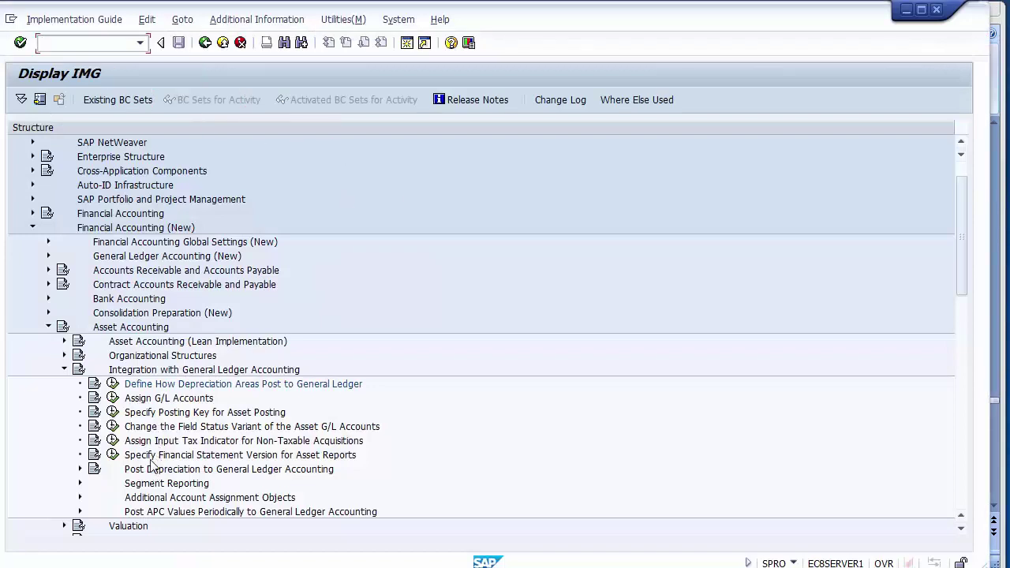
# Run Specify Financial Statement Version for Asset Reports and open company code 1200's version assignment.
pyautogui.click(156, 461)
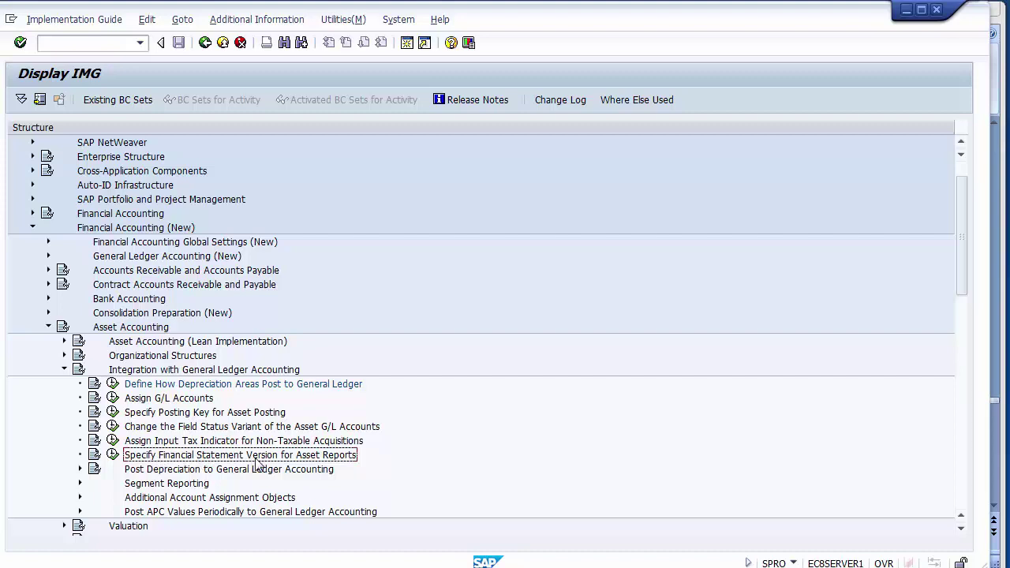
pyautogui.click(113, 459)
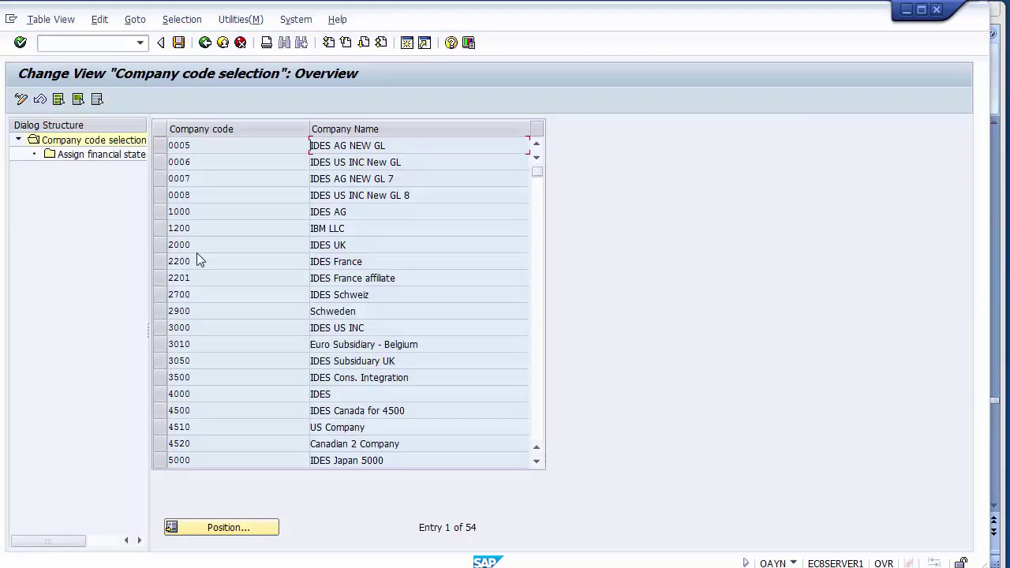
pyautogui.click(159, 228)
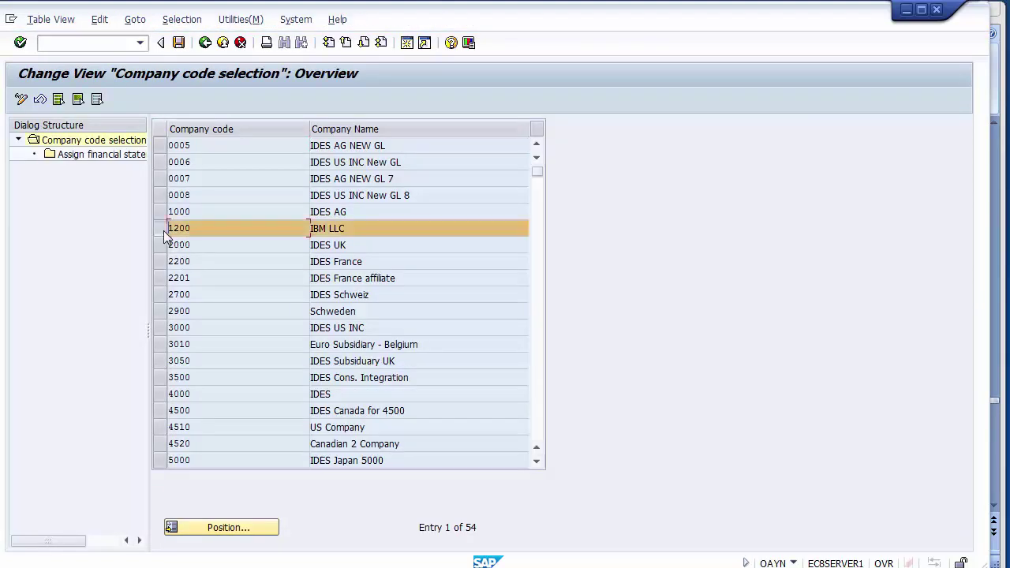
pyautogui.doubleClick(110, 160)
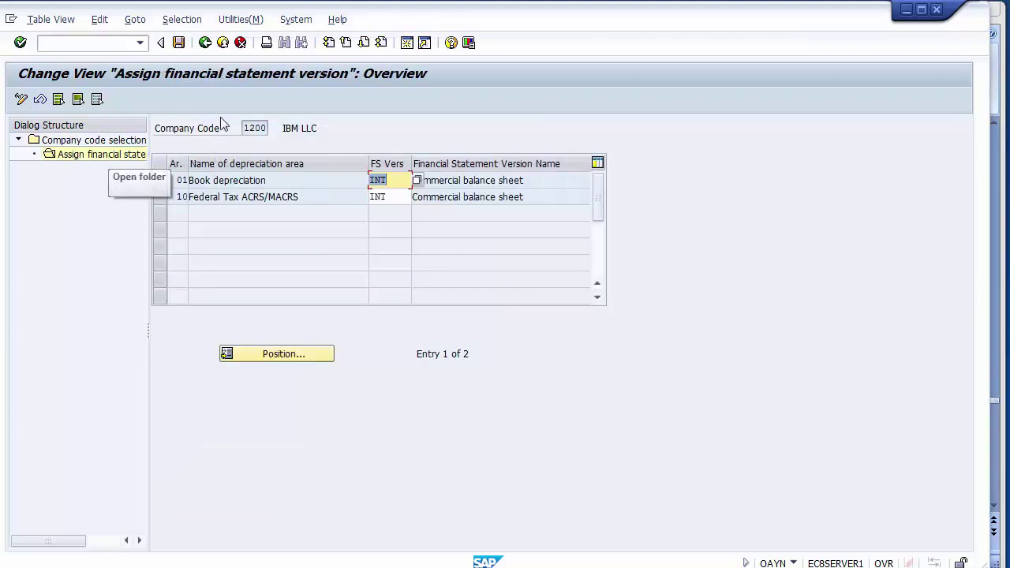
# Check FS version INT on Book depreciation (01) and Federal Tax ACRS/MACRS (10), then exit.
pyautogui.click(301, 184)
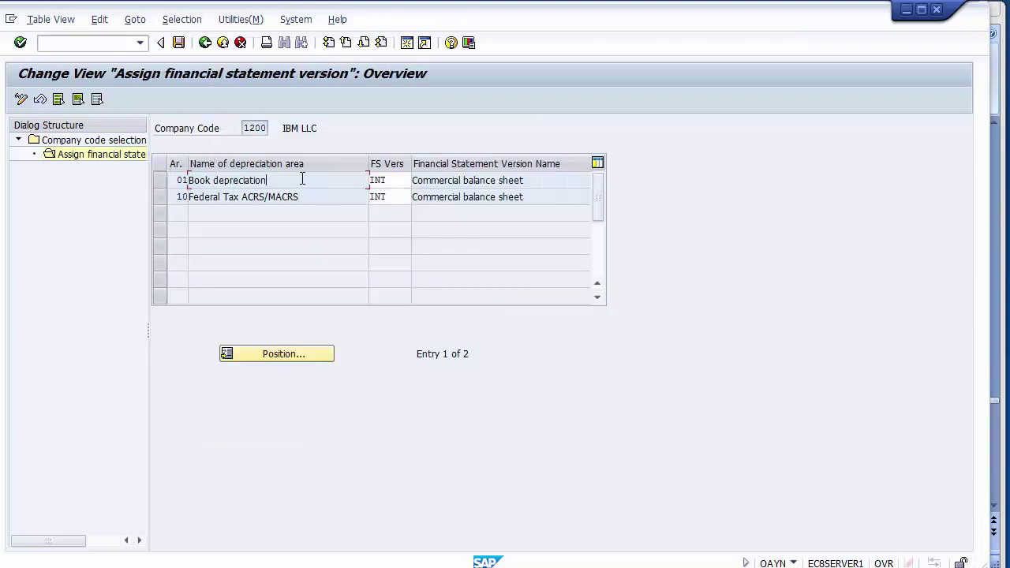
pyautogui.click(405, 180)
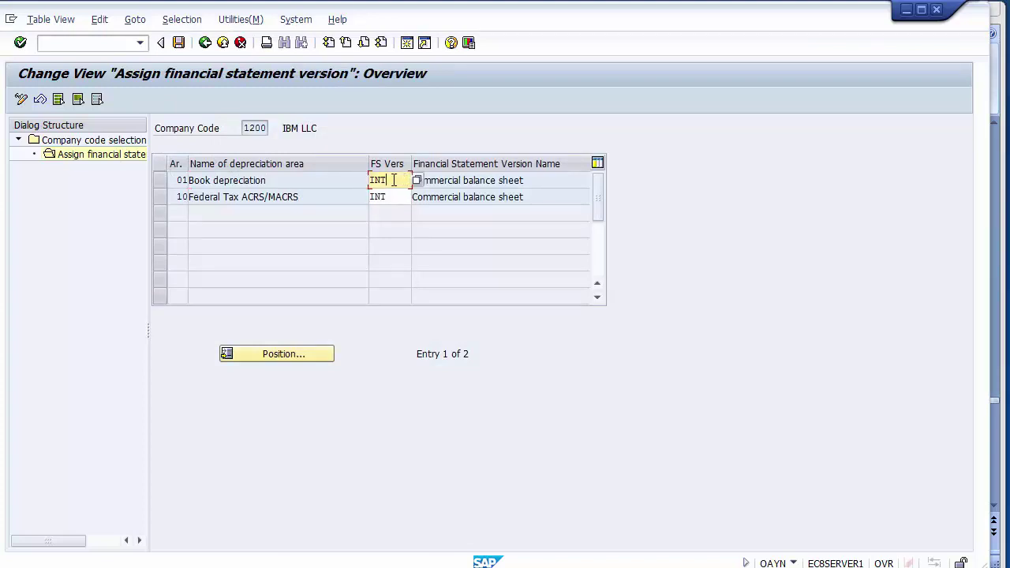
pyautogui.moveTo(394, 180); pyautogui.dragTo(369, 180)
pyautogui.click(437, 180)
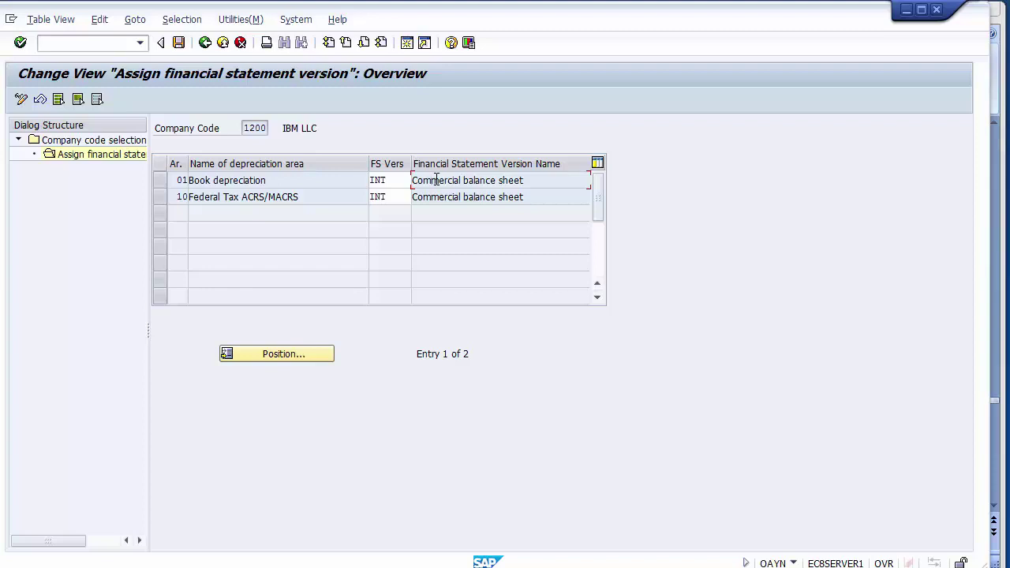
pyautogui.click(401, 180)
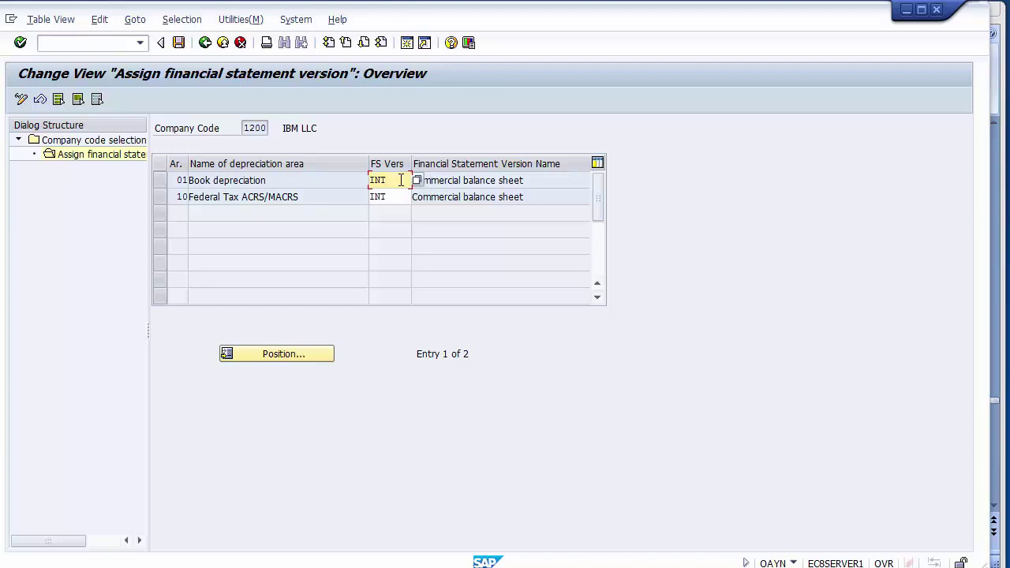
pyautogui.click(160, 179)
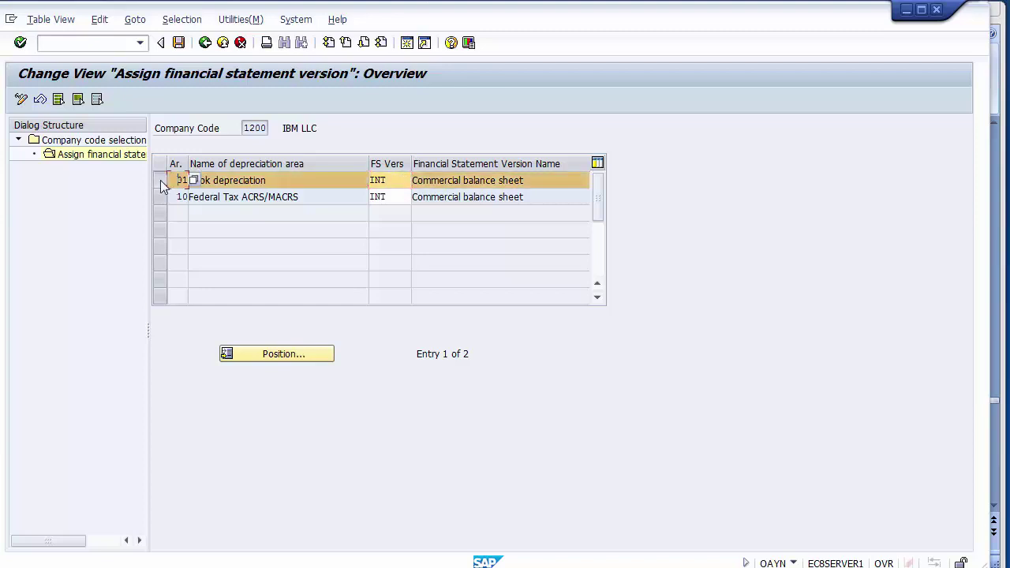
pyautogui.click(399, 178)
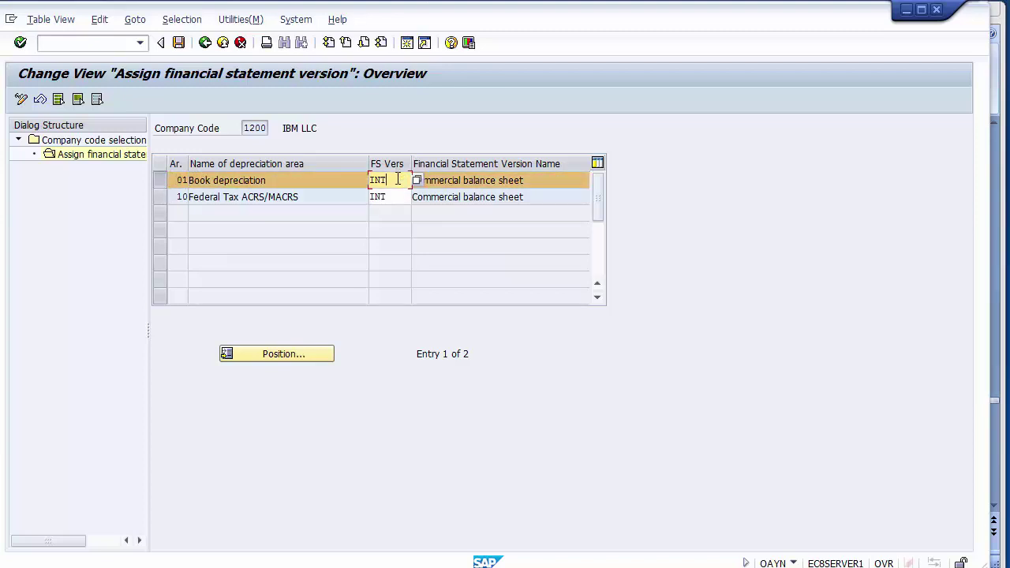
pyautogui.click(397, 198)
pyautogui.click(159, 197)
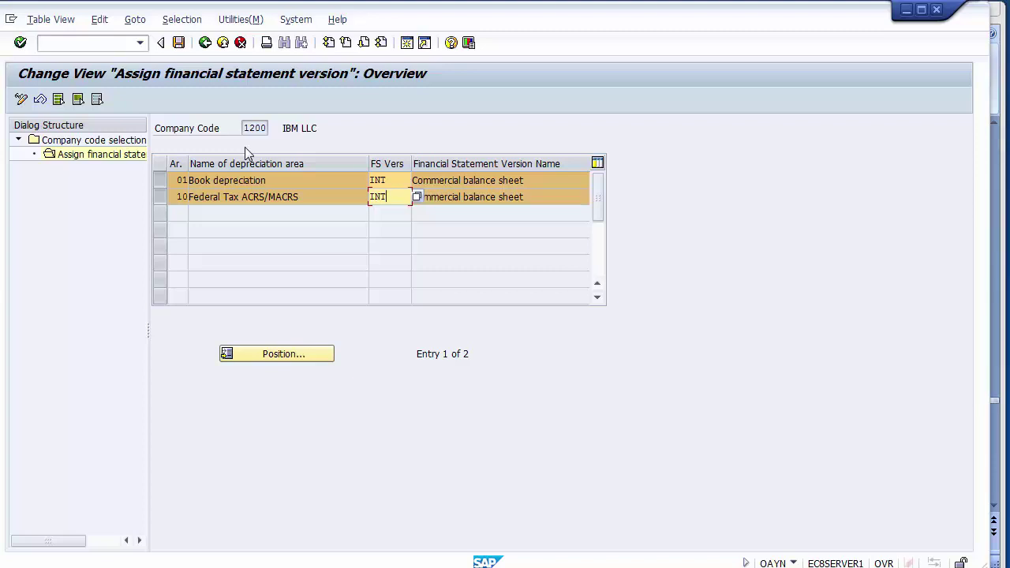
pyautogui.click(223, 42)
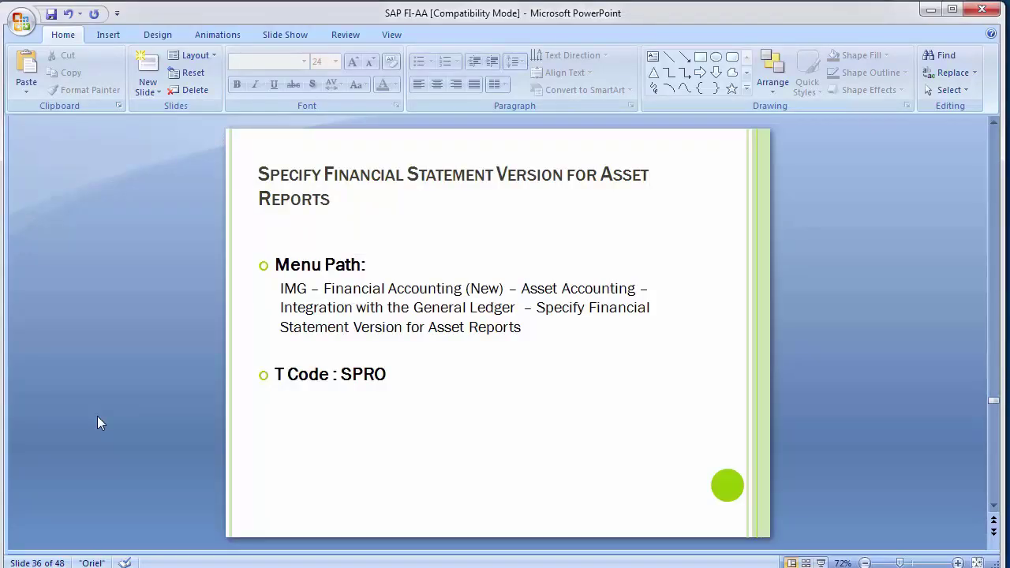
# Scroll the presentation to slide 37, Specify Transfer of APC Values.
pyautogui.scroll(-1, 97, 416)
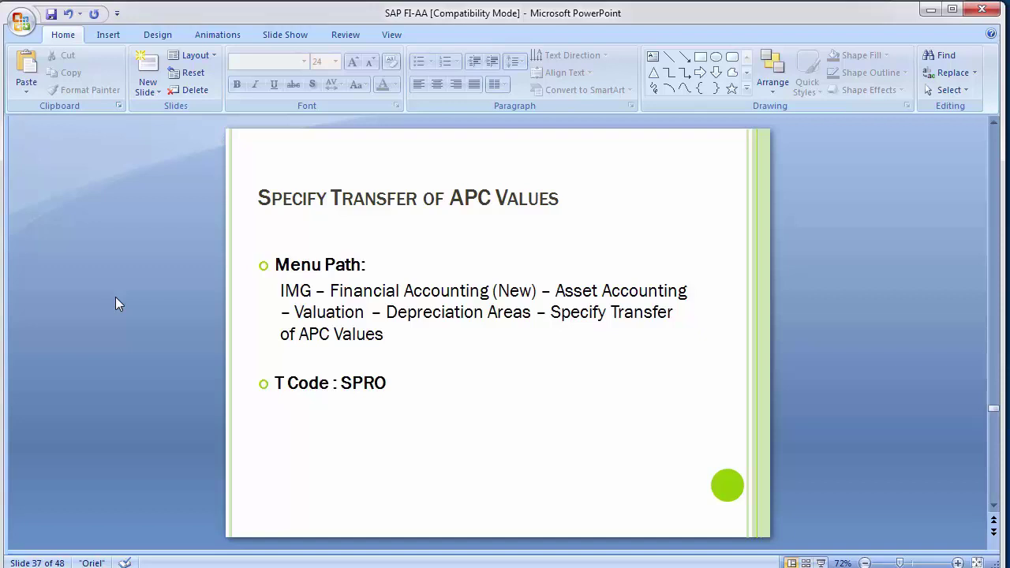
pyautogui.scroll(-1, 116, 299)
pyautogui.scroll(1, 115, 304)
# In the IMG, expand Asset Accounting's Valuation > Depreciation Areas branch.
pyautogui.moveTo(332, 525)
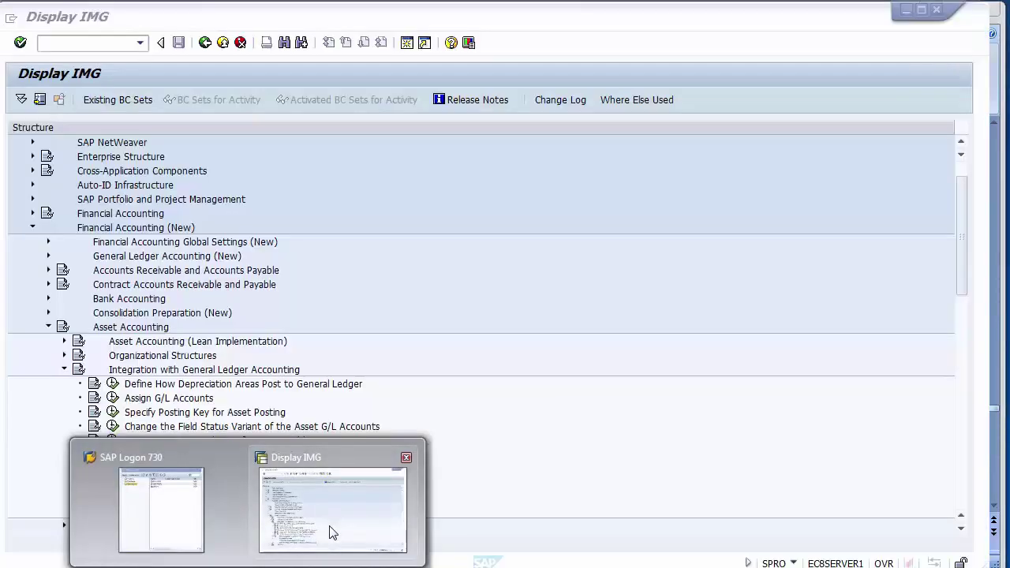
pyautogui.moveTo(193, 523)
pyautogui.click(289, 531)
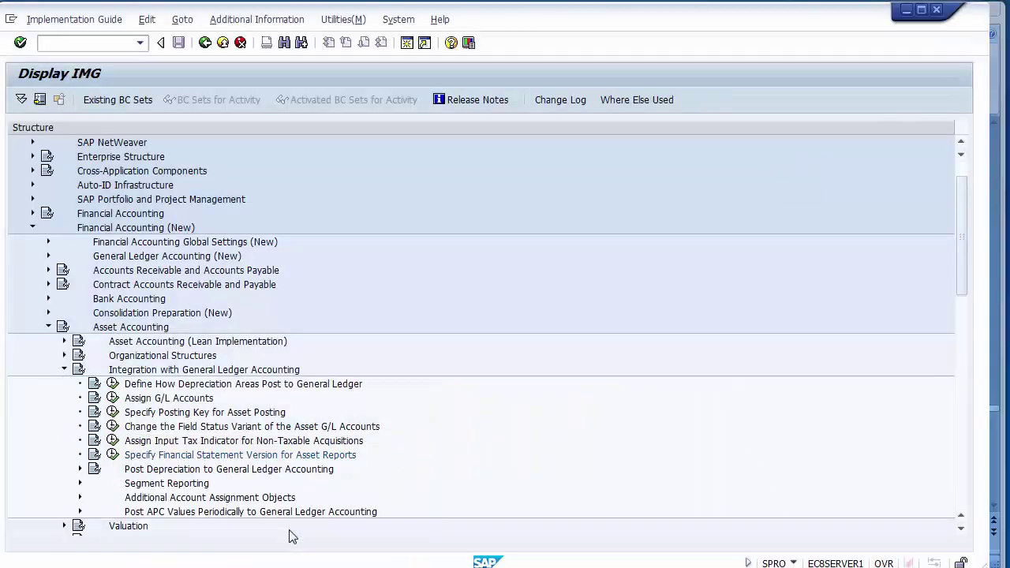
pyautogui.click(64, 371)
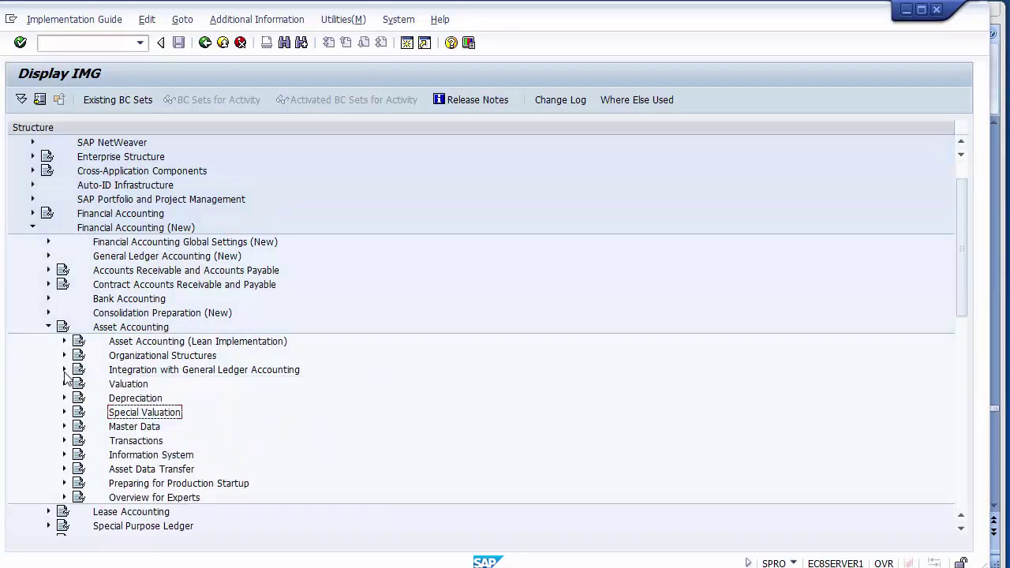
pyautogui.click(64, 383)
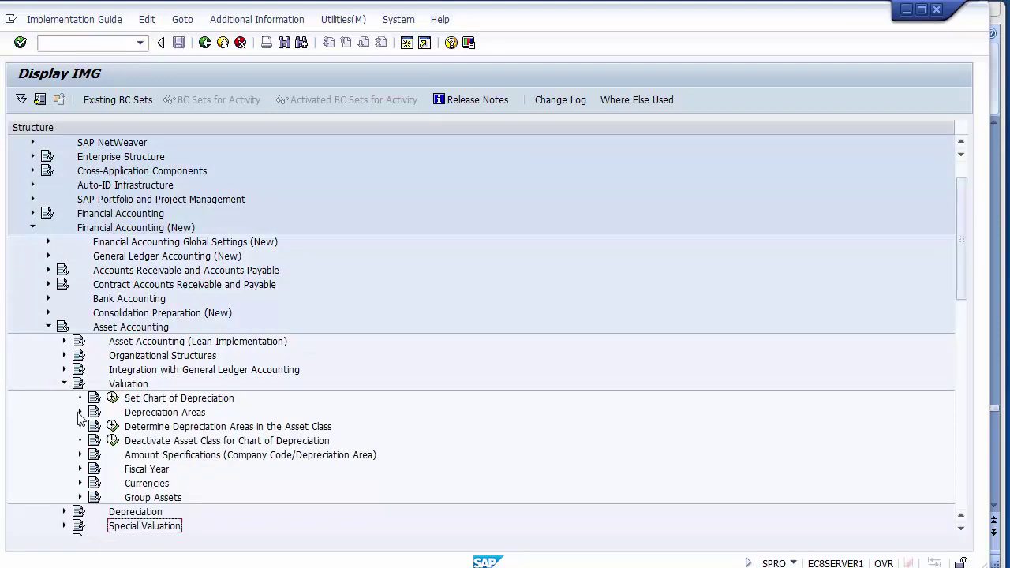
pyautogui.click(79, 413)
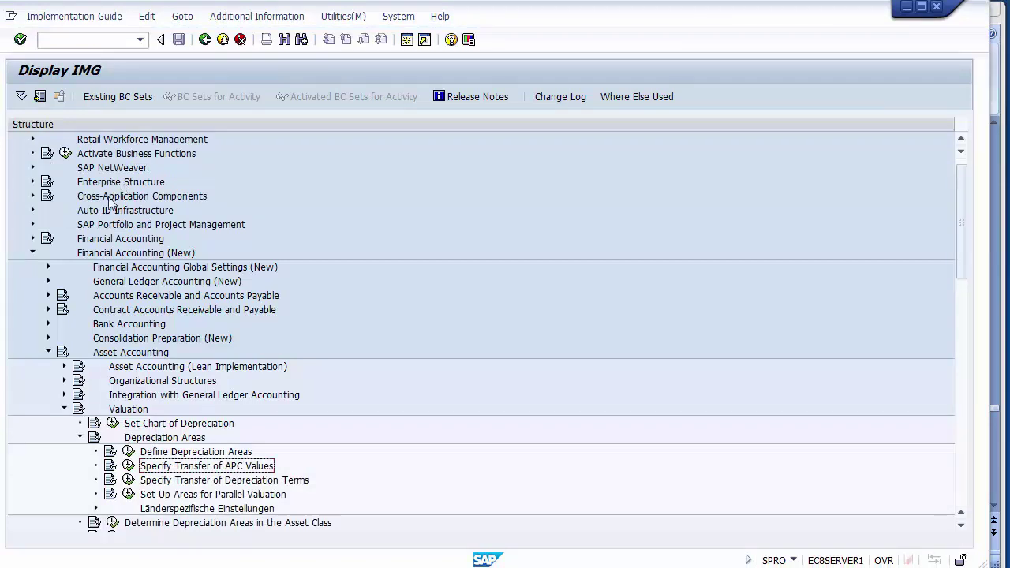
# Trace the menu path and run Specify Transfer of APC Values.
pyautogui.click(111, 251)
pyautogui.click(115, 357)
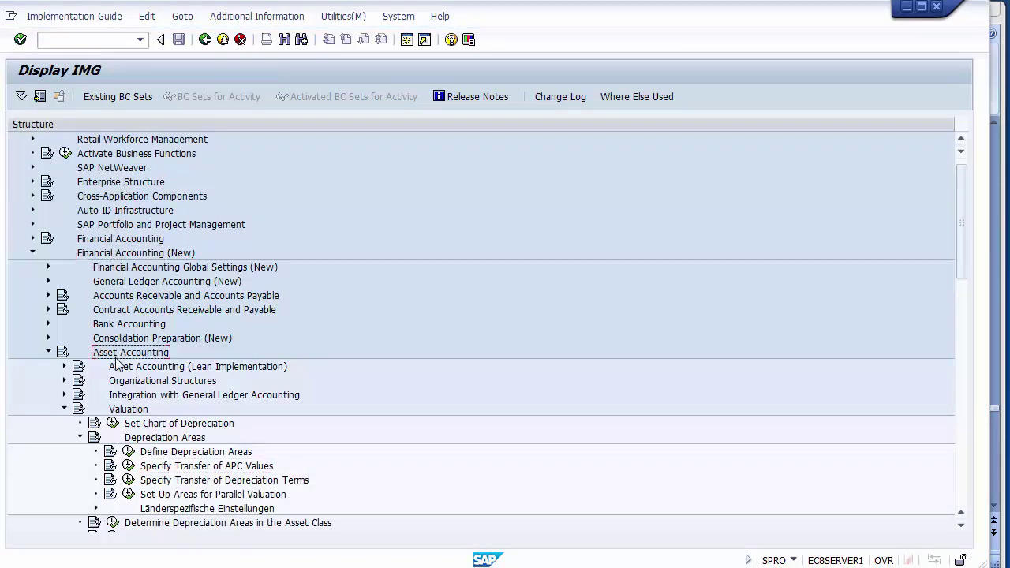
pyautogui.click(125, 411)
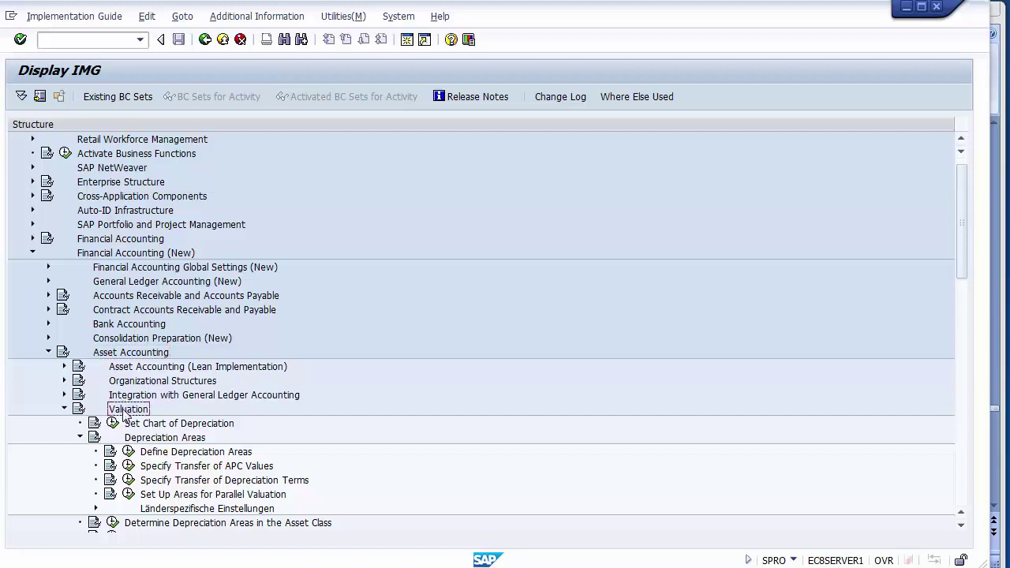
pyautogui.click(166, 439)
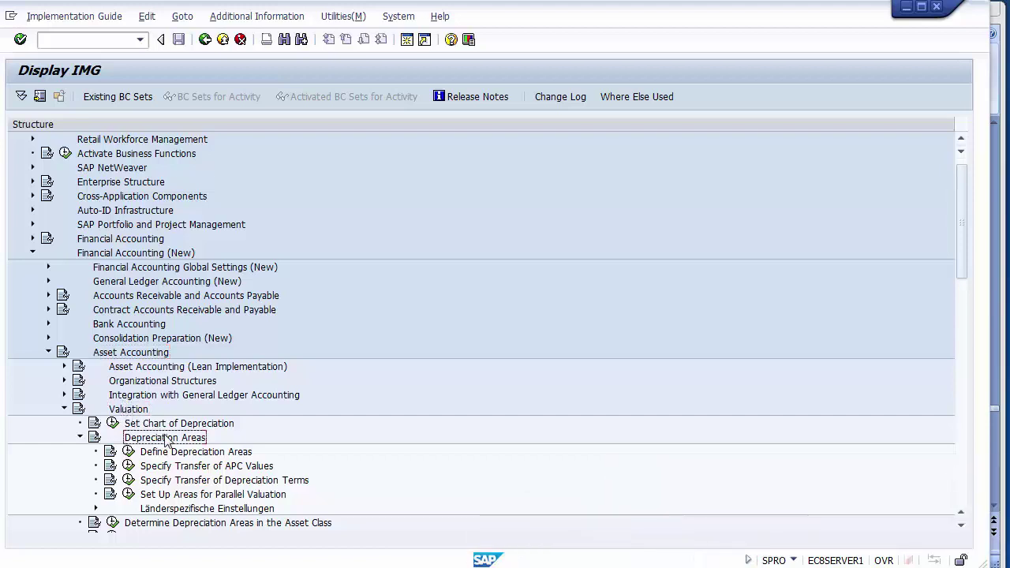
pyautogui.click(192, 467)
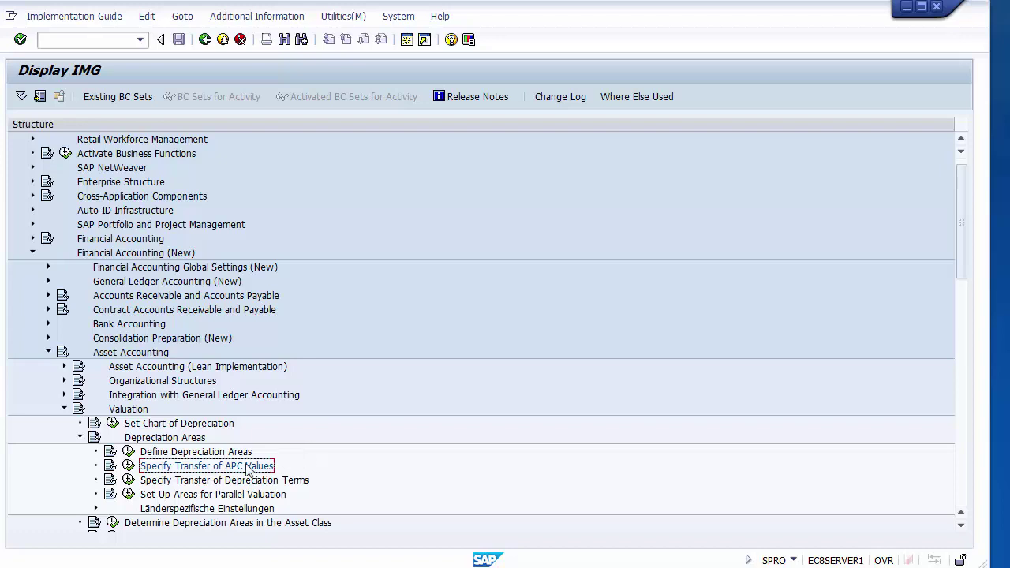
pyautogui.click(129, 469)
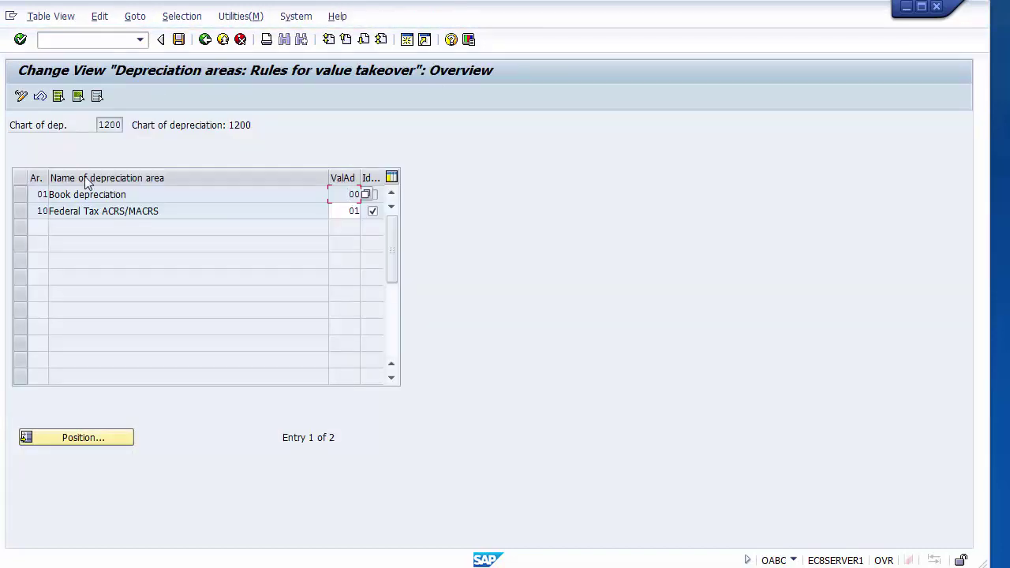
# Inspect area 10's value adoption from 01 and list its possible source areas with F4.
pyautogui.click(22, 210)
pyautogui.moveTo(99, 125); pyautogui.dragTo(125, 129)
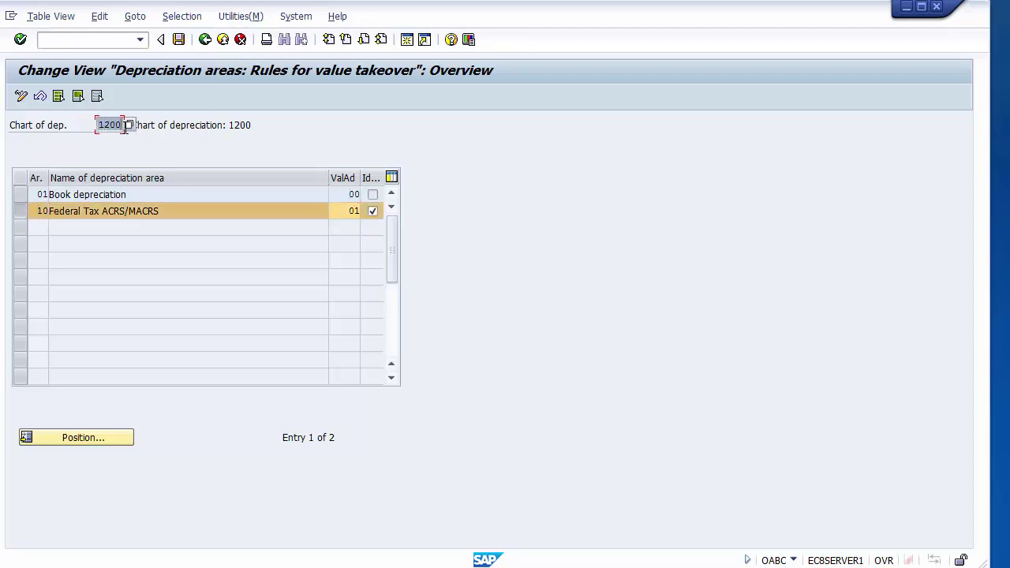
pyautogui.click(21, 211)
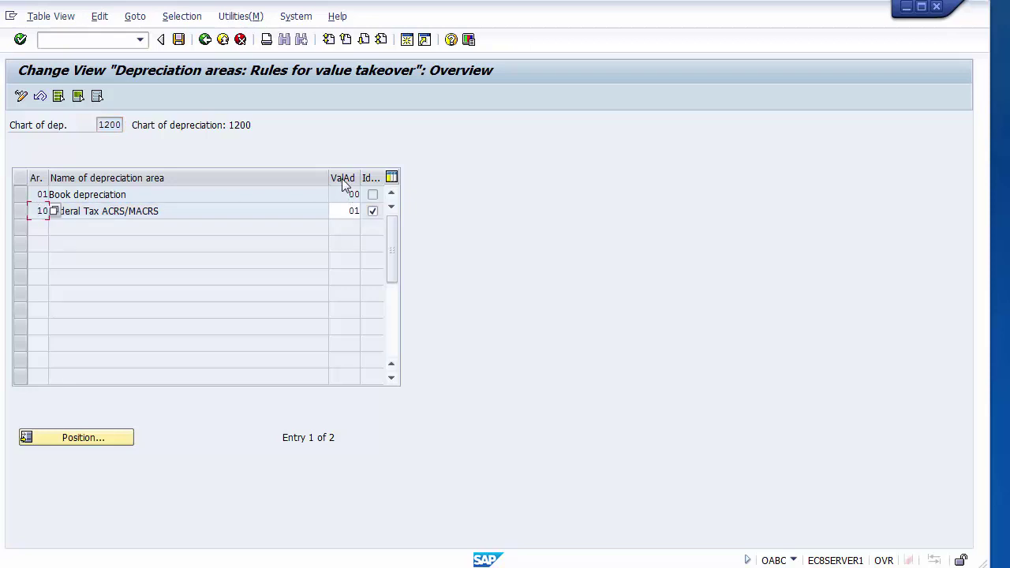
pyautogui.moveTo(344, 193); pyautogui.dragTo(365, 194)
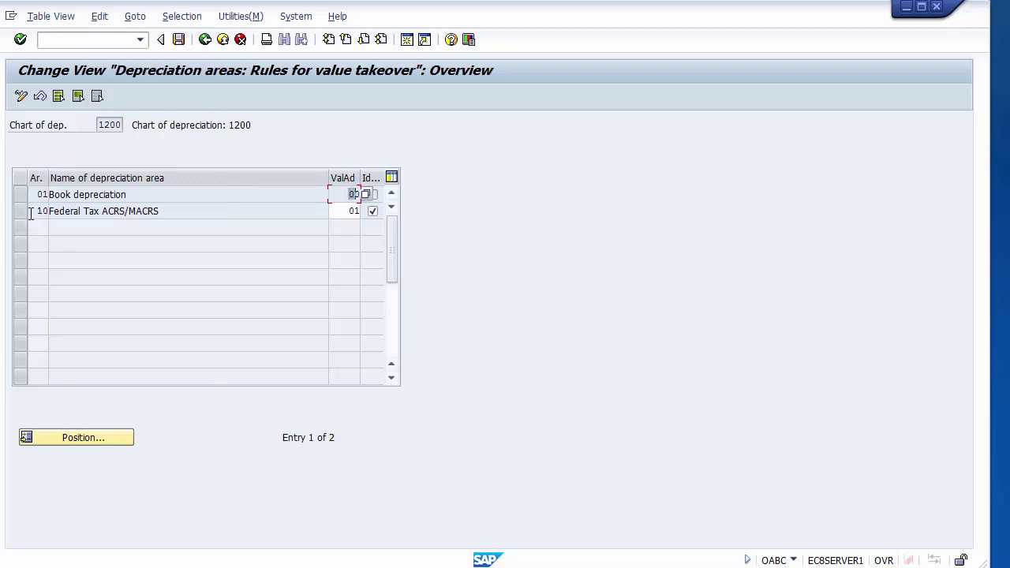
pyautogui.moveTo(32, 211); pyautogui.dragTo(158, 210)
pyautogui.doubleClick(354, 211)
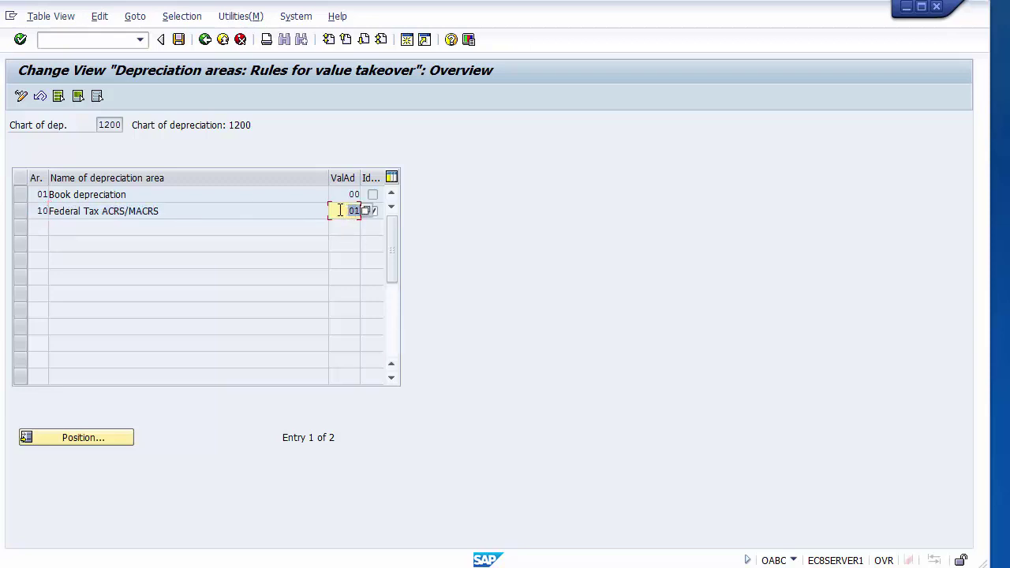
pyautogui.click(340, 210)
pyautogui.click(369, 211)
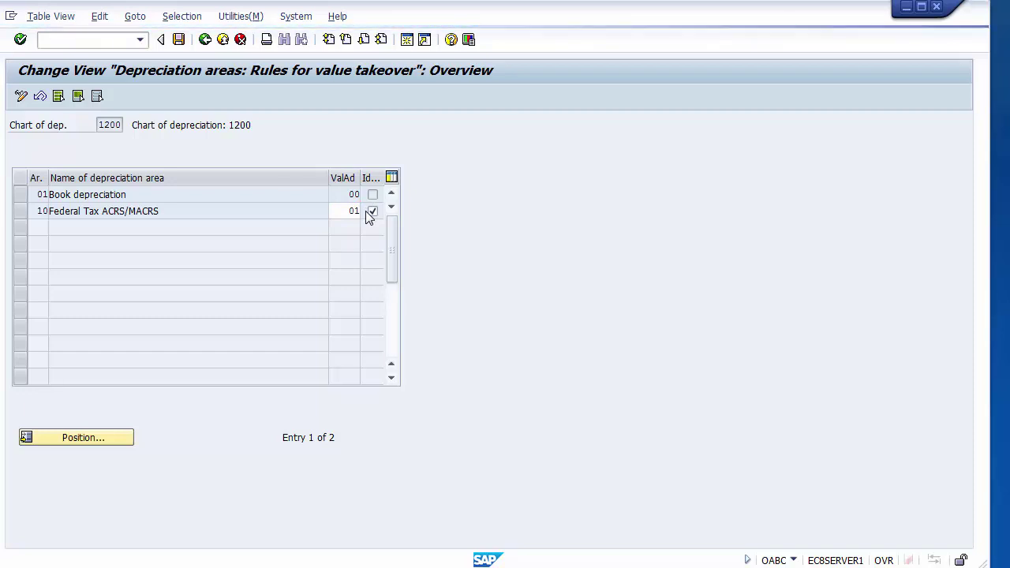
pyautogui.press('F4')
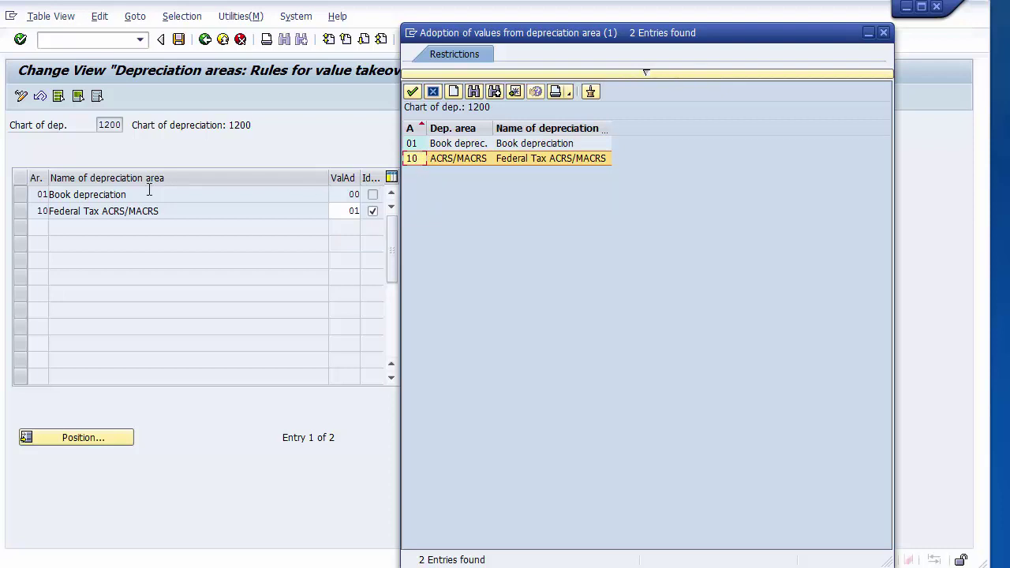
# Choose Book deprec. (01) from the value help as area 10's value source.
pyautogui.click(35, 196)
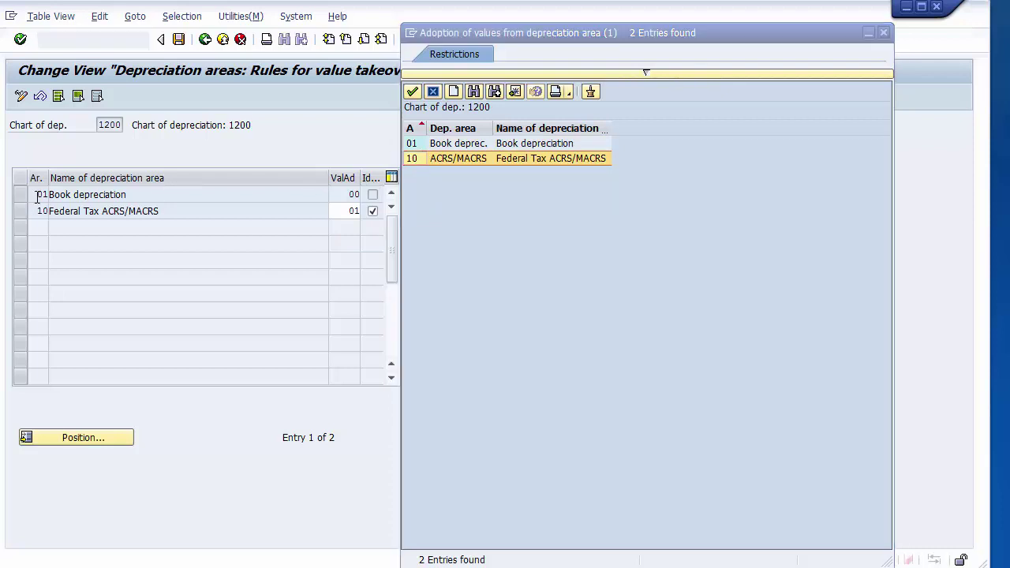
pyautogui.click(354, 194)
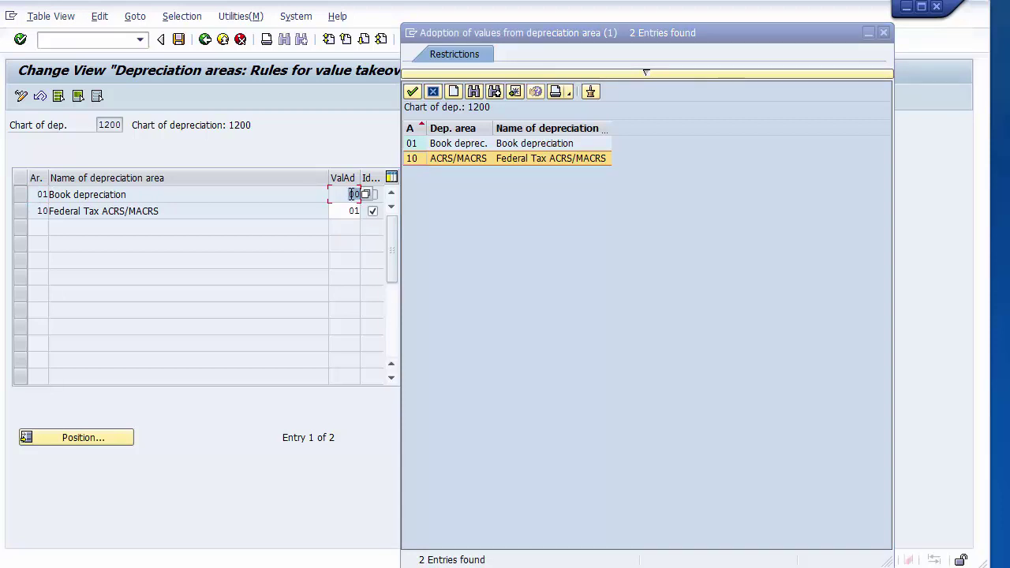
pyautogui.click(19, 214)
pyautogui.click(343, 215)
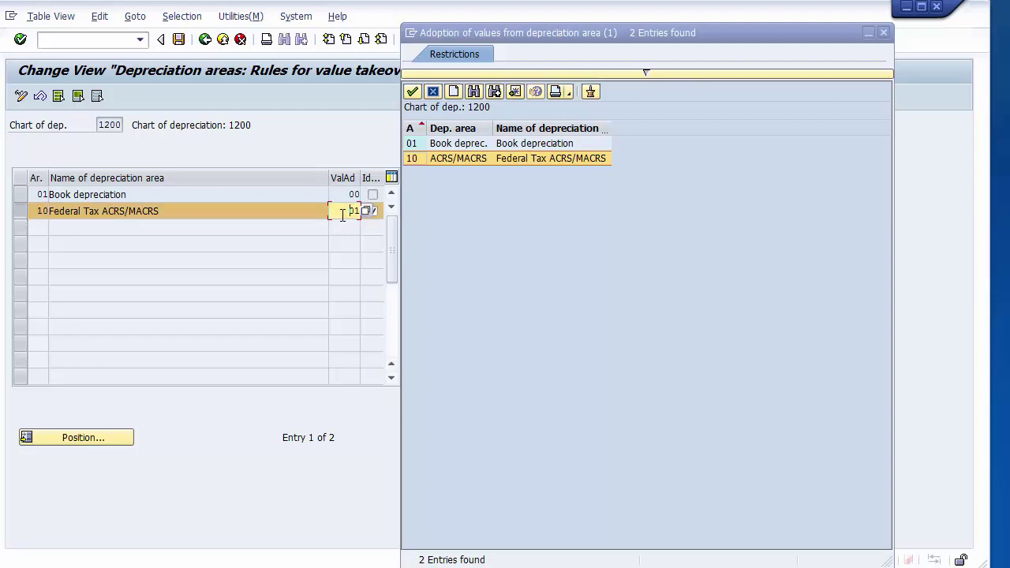
pyautogui.click(41, 210)
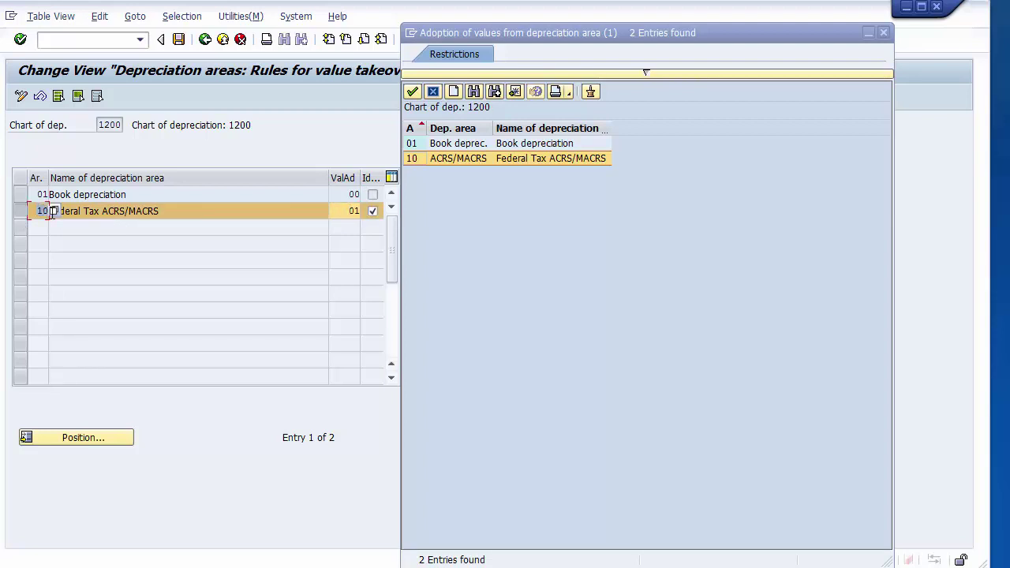
pyautogui.click(131, 211)
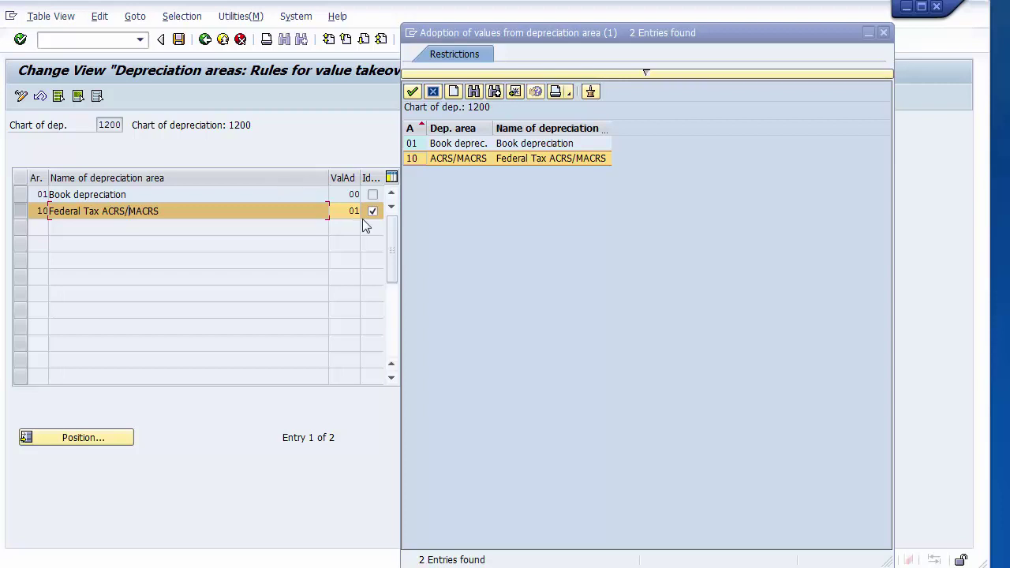
pyautogui.click(456, 147)
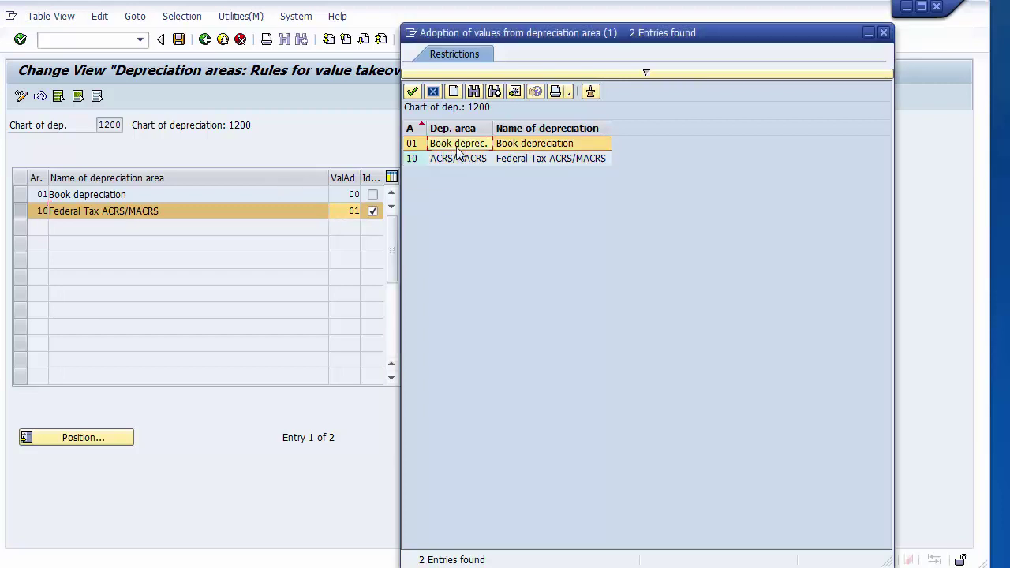
pyautogui.doubleClick(441, 143)
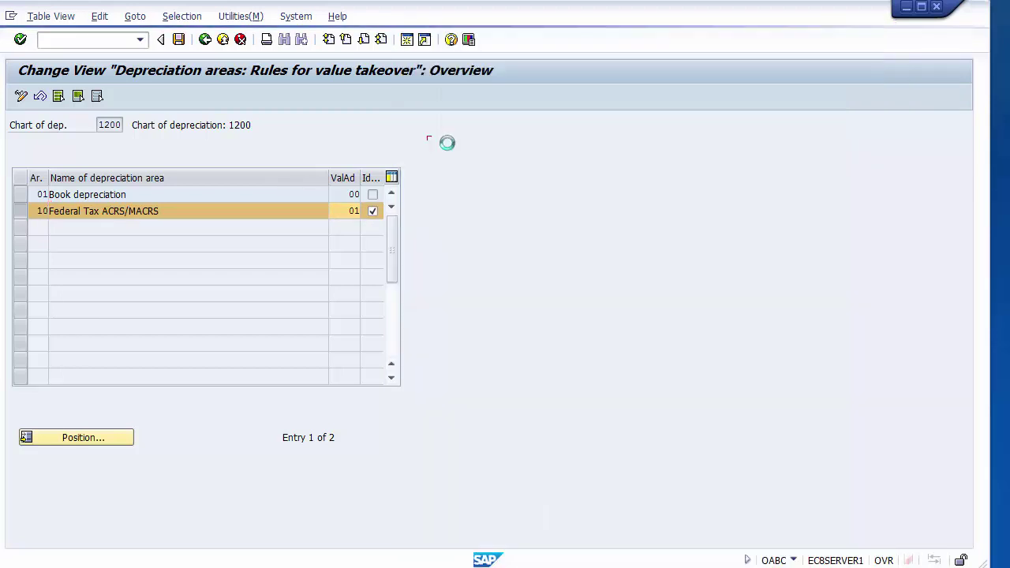
# Re-enter 01 as area 10's ValAd value and leave the value-takeover screen.
pyautogui.click(350, 213)
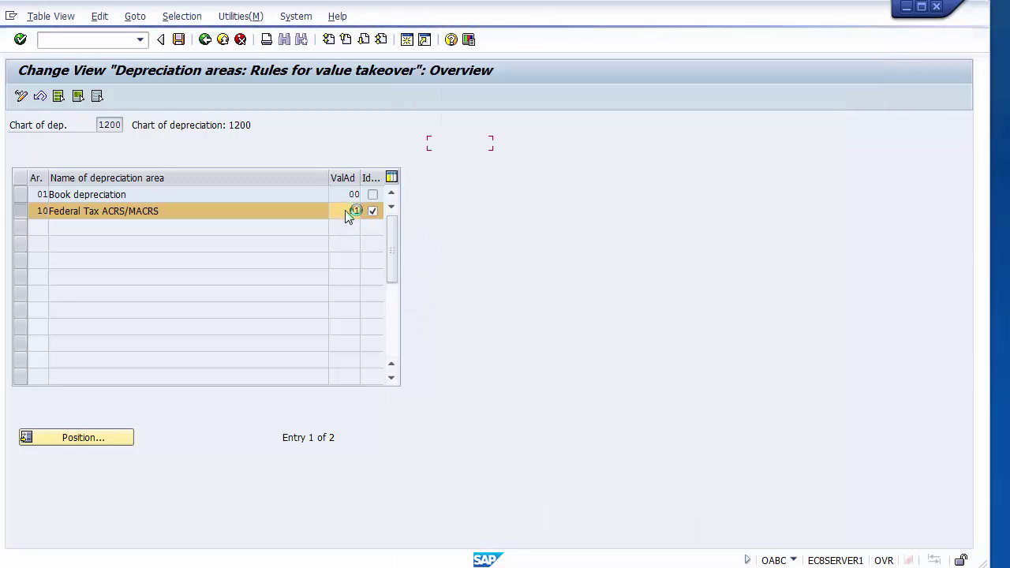
pyautogui.click(96, 195)
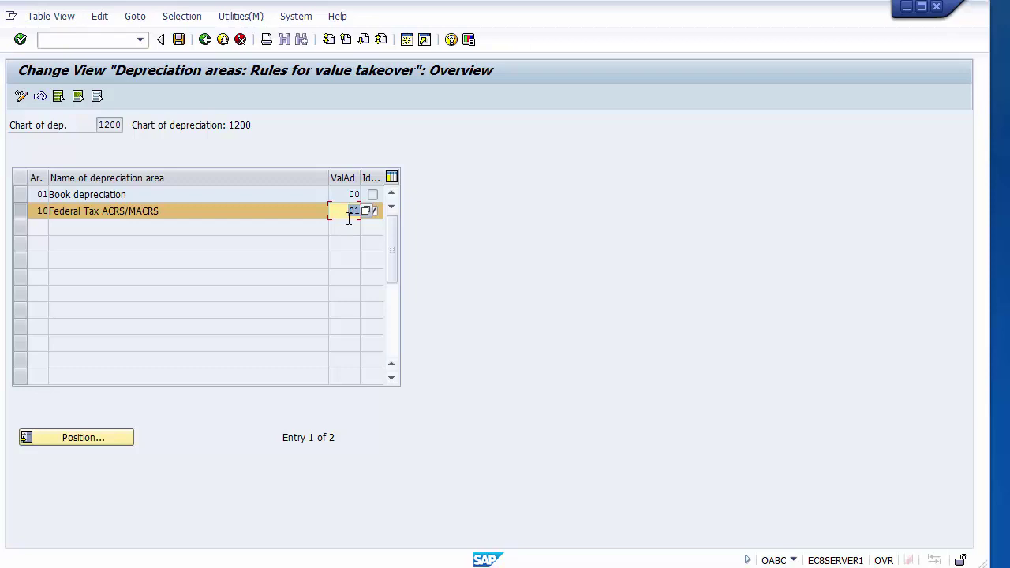
pyautogui.write('10')
pyautogui.press('Delete')
pyautogui.write('01')
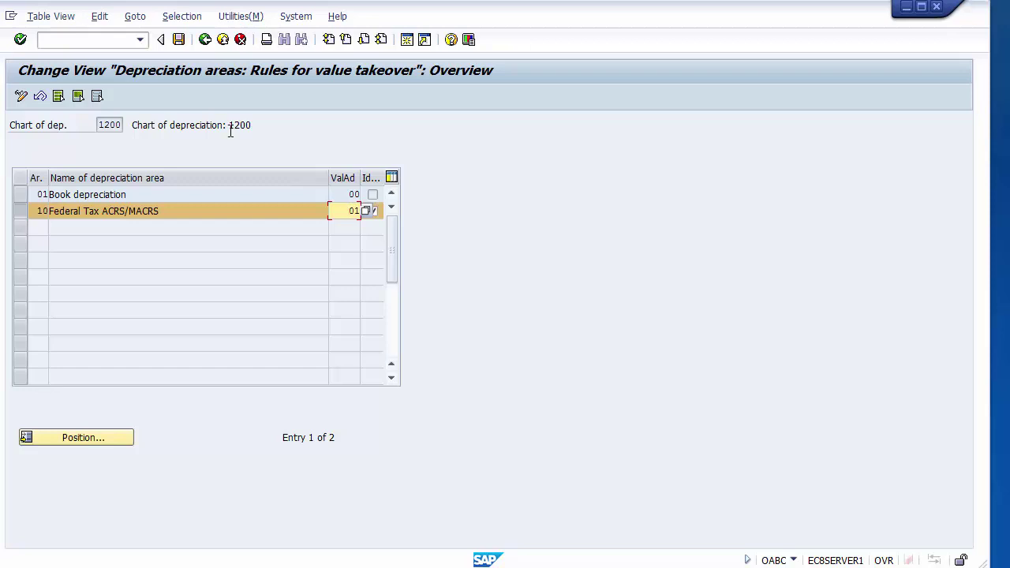
pyautogui.click(212, 49)
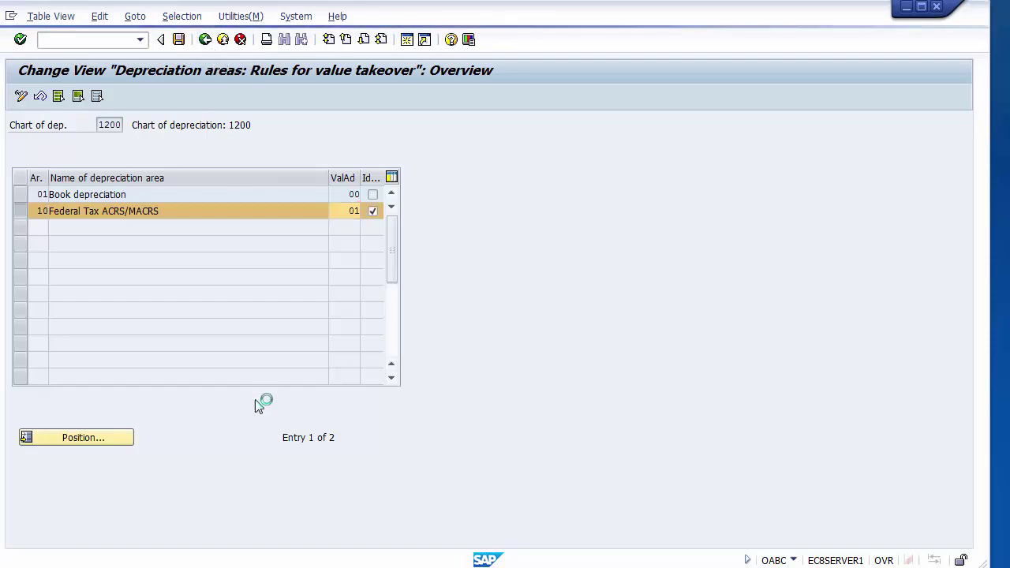
# Switch to PowerPoint and advance to slide 38, Define Screen Layout for Asset Depreciation Areas.
pyautogui.hotkey('alt', 'Tab')
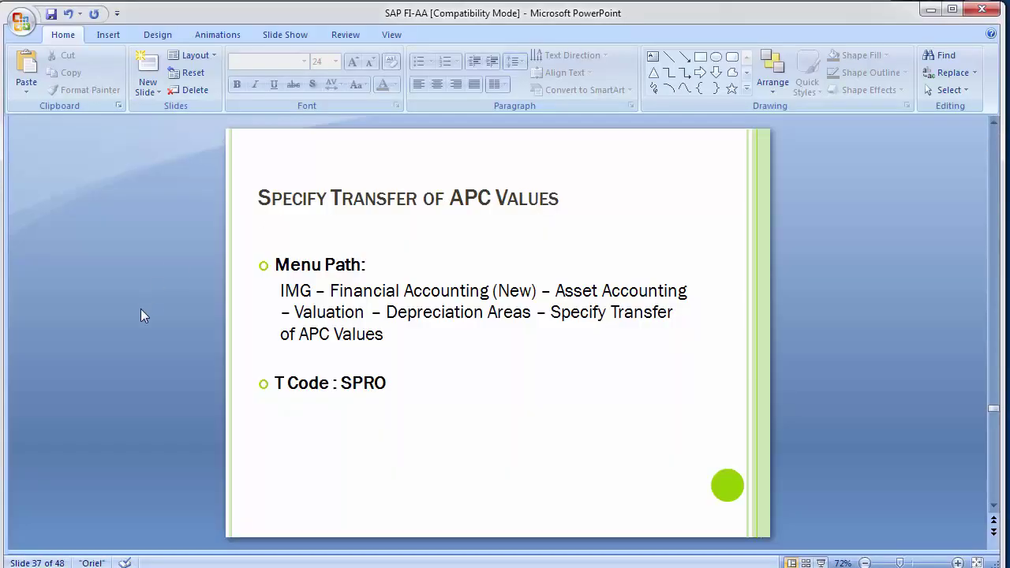
pyautogui.scroll(-1, 136, 330)
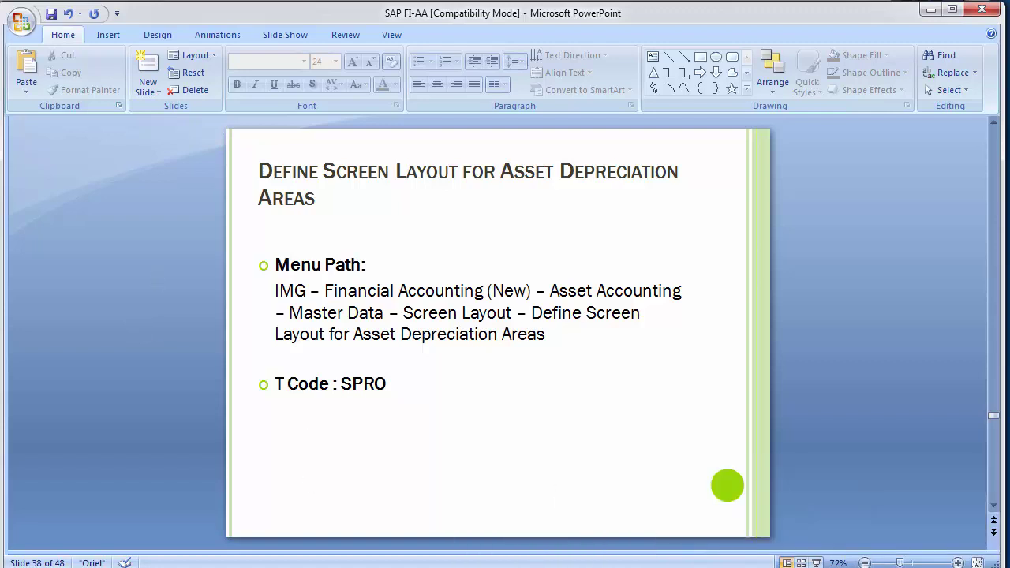
# Exit the value-takeover rules without saving and expand Asset Accounting's Master Data node.
pyautogui.moveTo(309, 566)
pyautogui.click(340, 521)
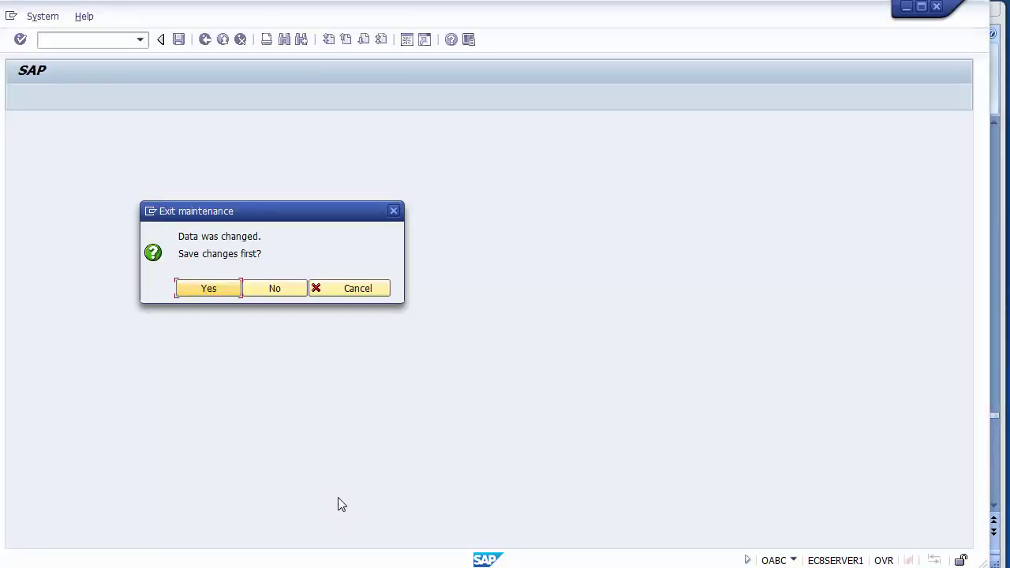
pyautogui.click(275, 288)
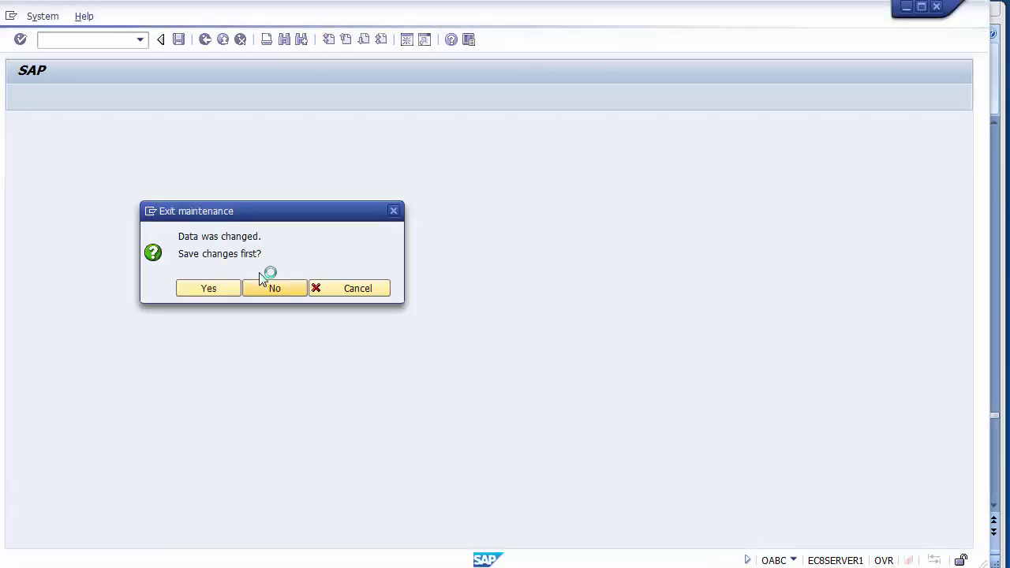
pyautogui.click(263, 284)
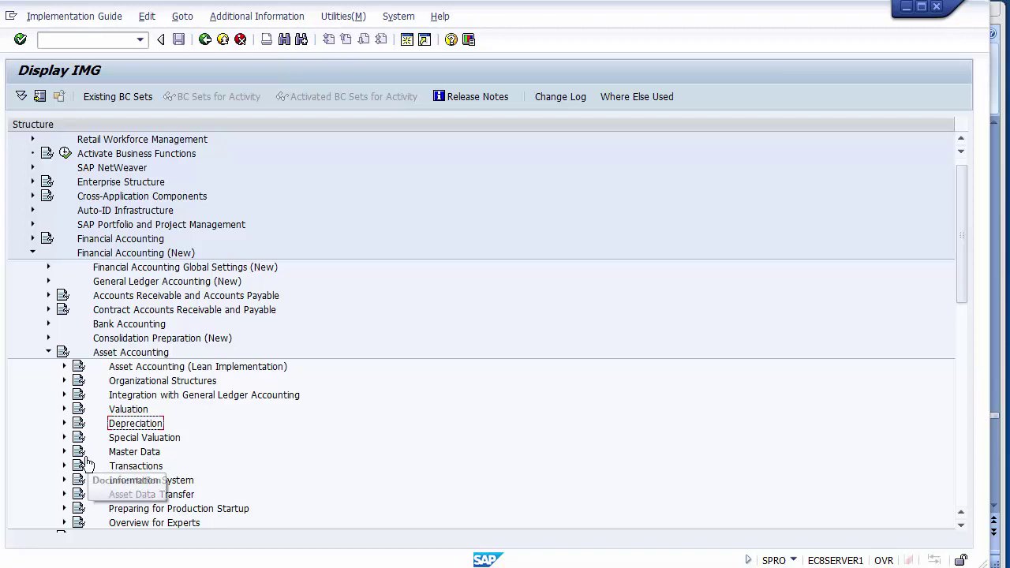
pyautogui.click(102, 357)
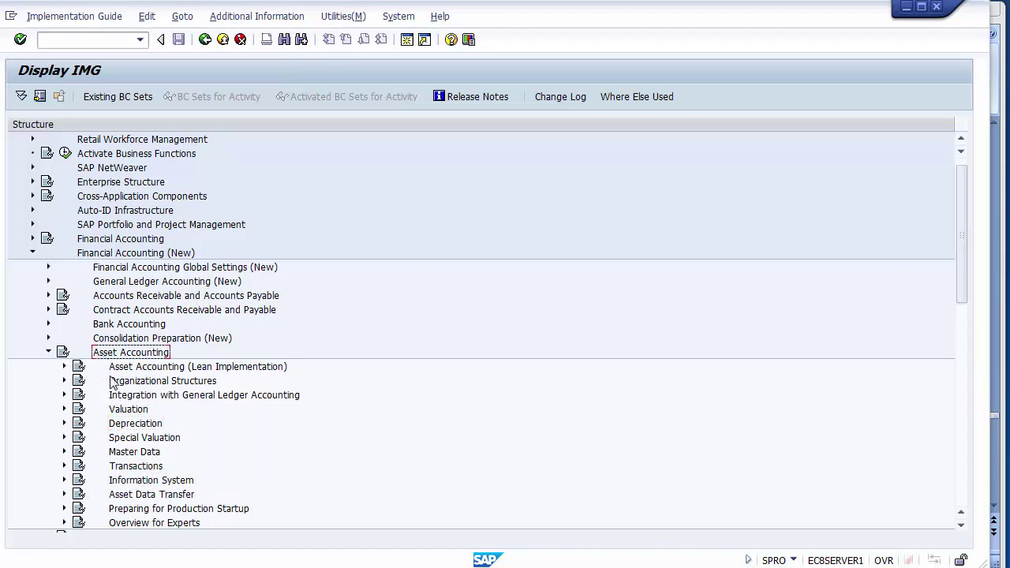
pyautogui.click(116, 455)
# Expand Master Data and then Screen Layout in the IMG tree to list its five activities.
pyautogui.click(65, 451)
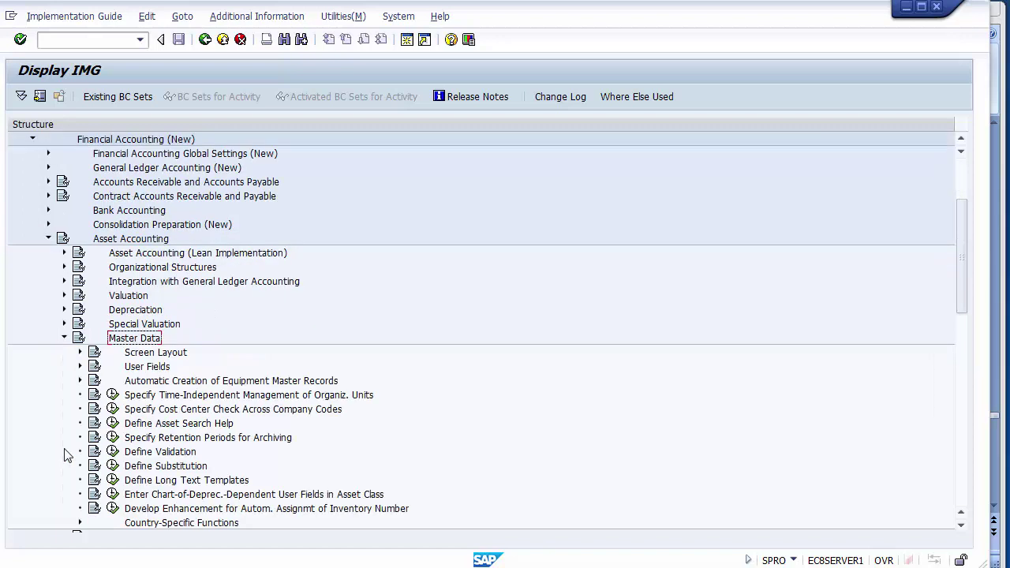
pyautogui.click(152, 354)
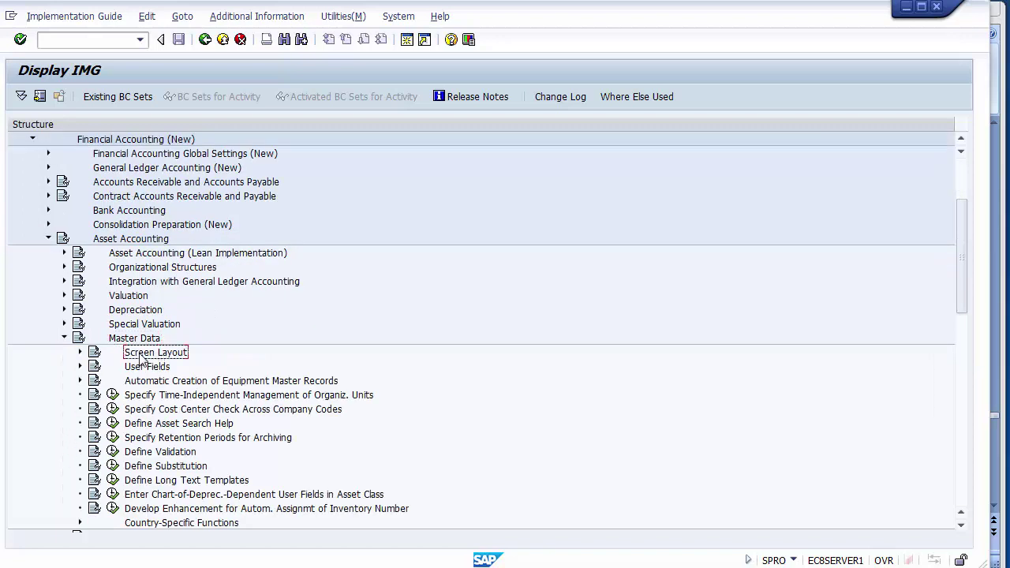
pyautogui.click(80, 353)
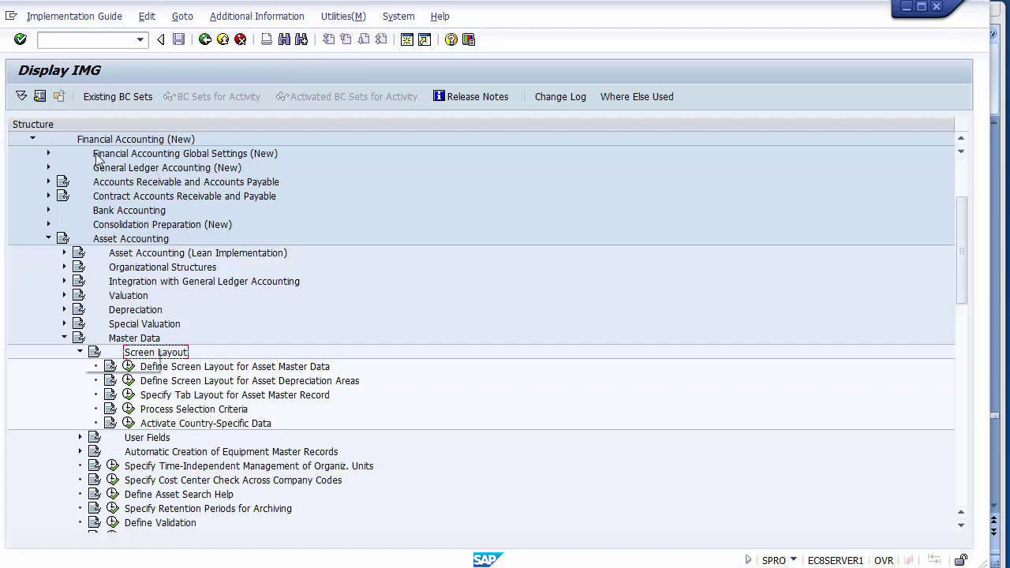
pyautogui.click(72, 39)
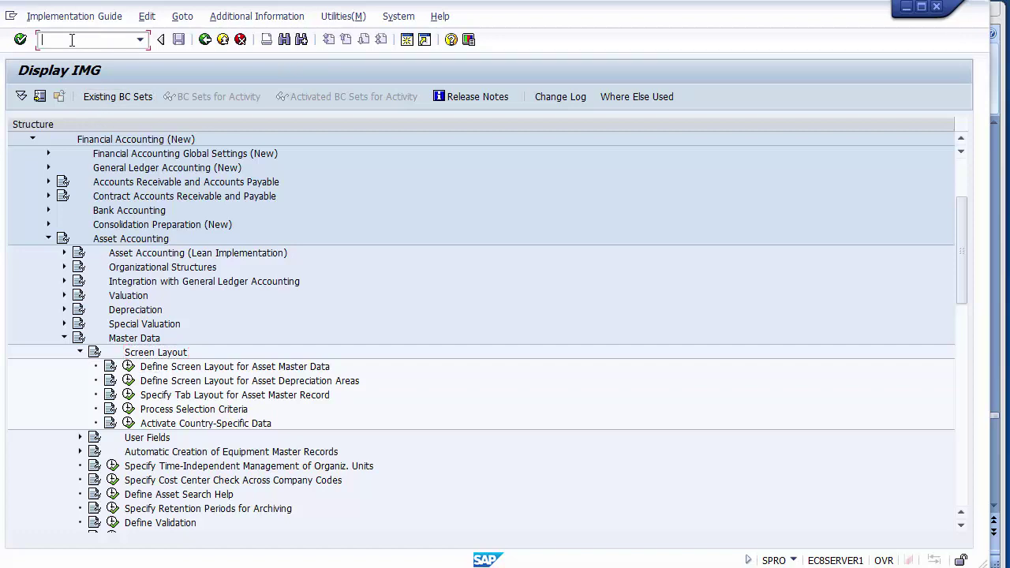
# Open asset 700000 in company code 1200 for changing via /oas02.
pyautogui.write('/oas02')
pyautogui.press('Return')
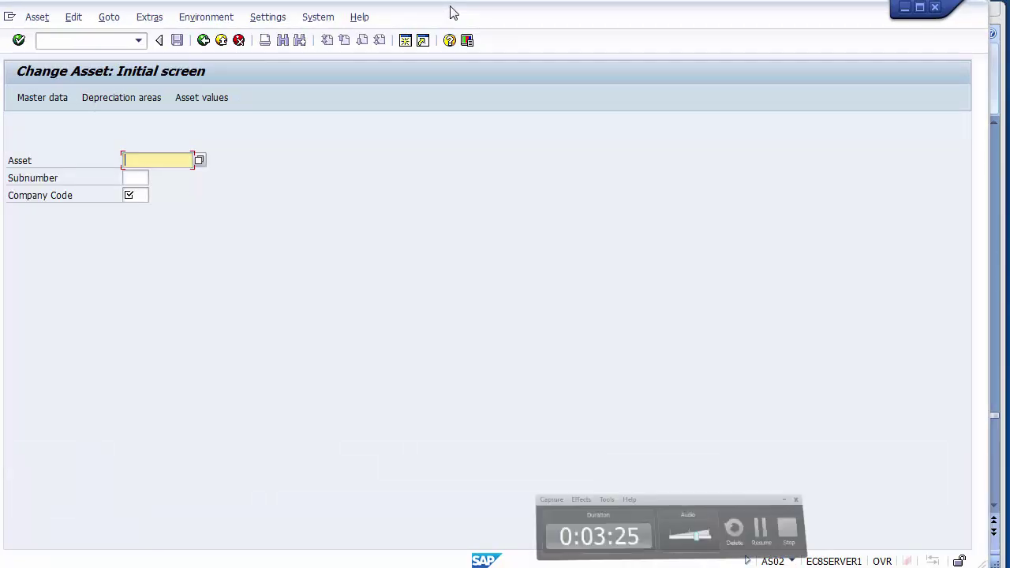
pyautogui.click(135, 160)
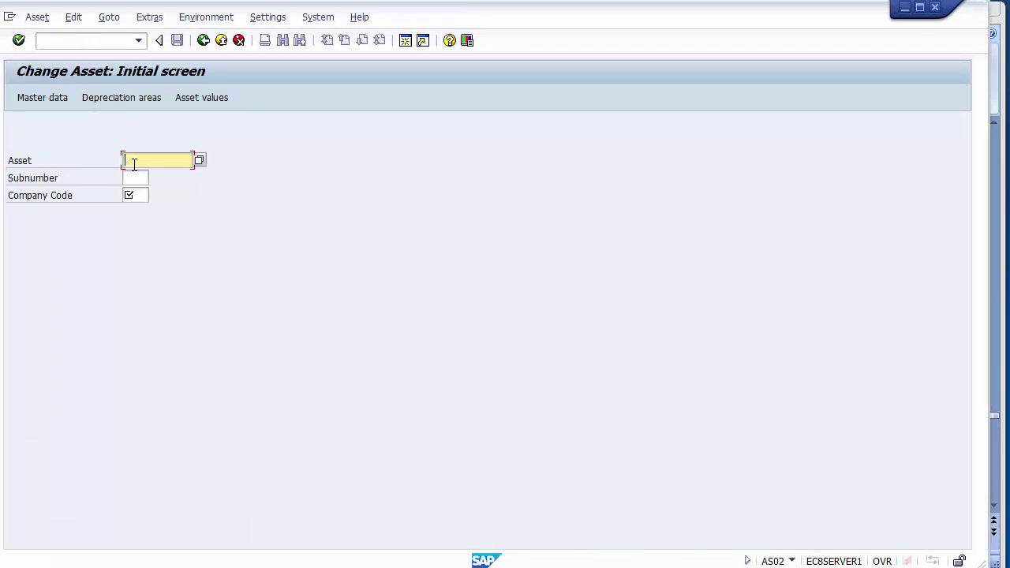
pyautogui.write('7')
pyautogui.press('Down')
pyautogui.press('Return')
pyautogui.press('Tab')
pyautogui.press('Tab')
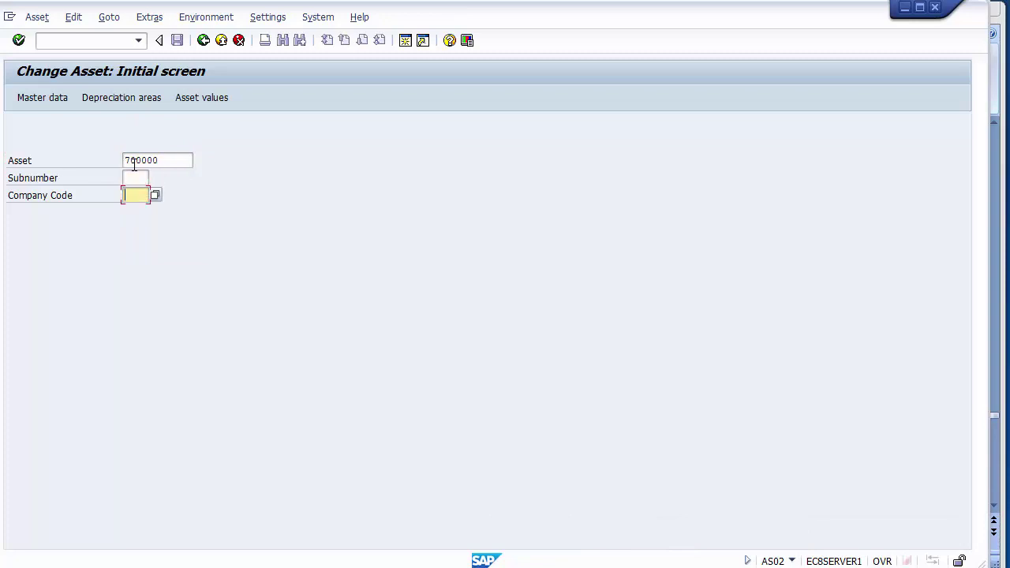
pyautogui.press('Down')
pyautogui.press('Down')
pyautogui.press('Return')
pyautogui.press('Return')
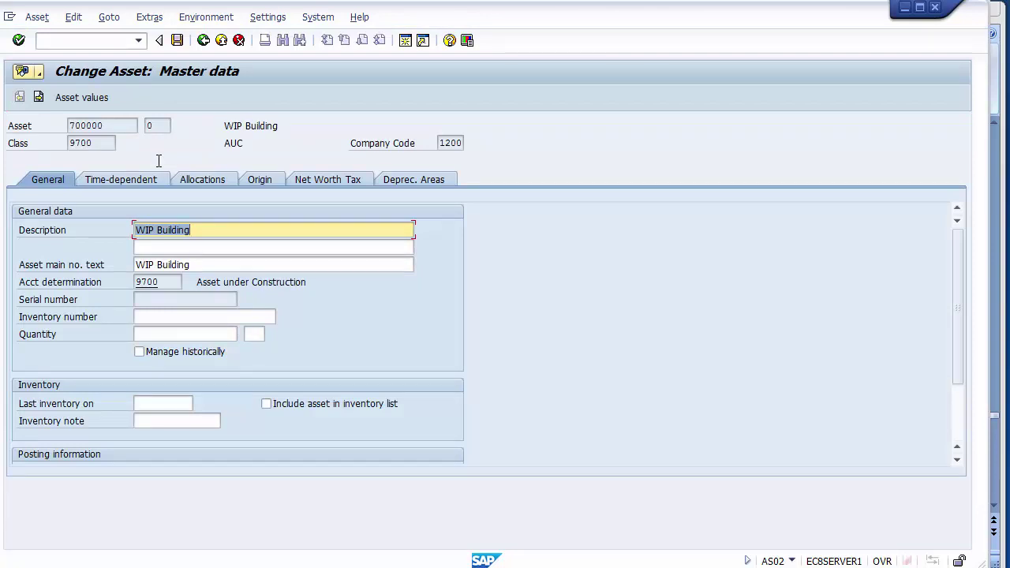
# Move through asset 700000's General and Time-dependent tabs to its Deprec. Areas tab.
pyautogui.click(37, 183)
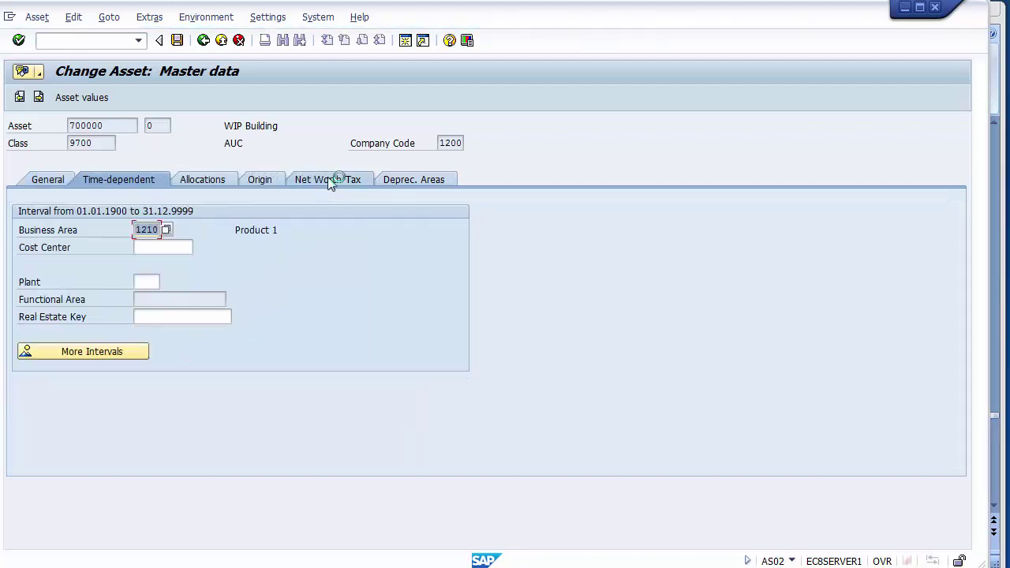
pyautogui.click(47, 181)
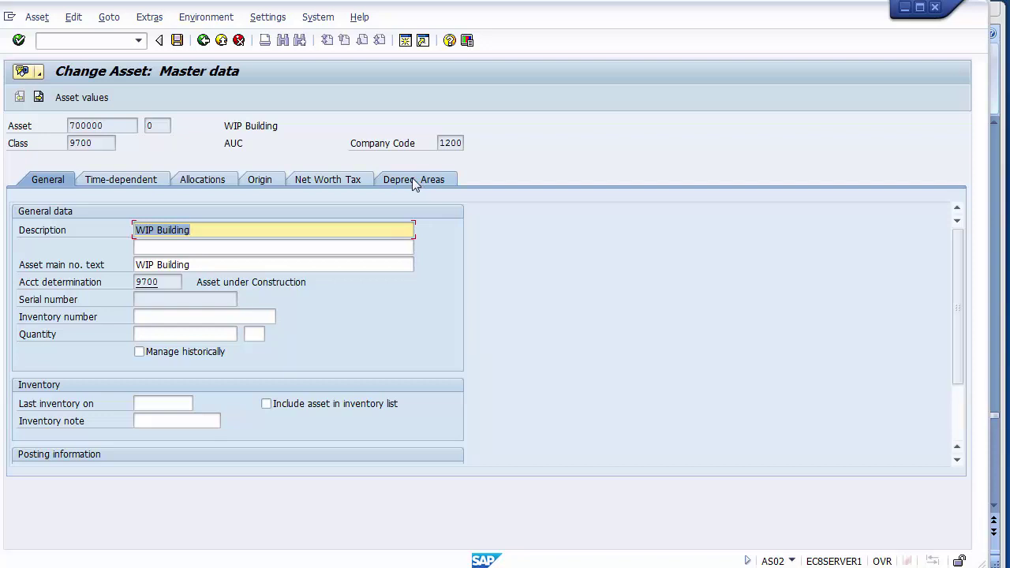
pyautogui.click(419, 179)
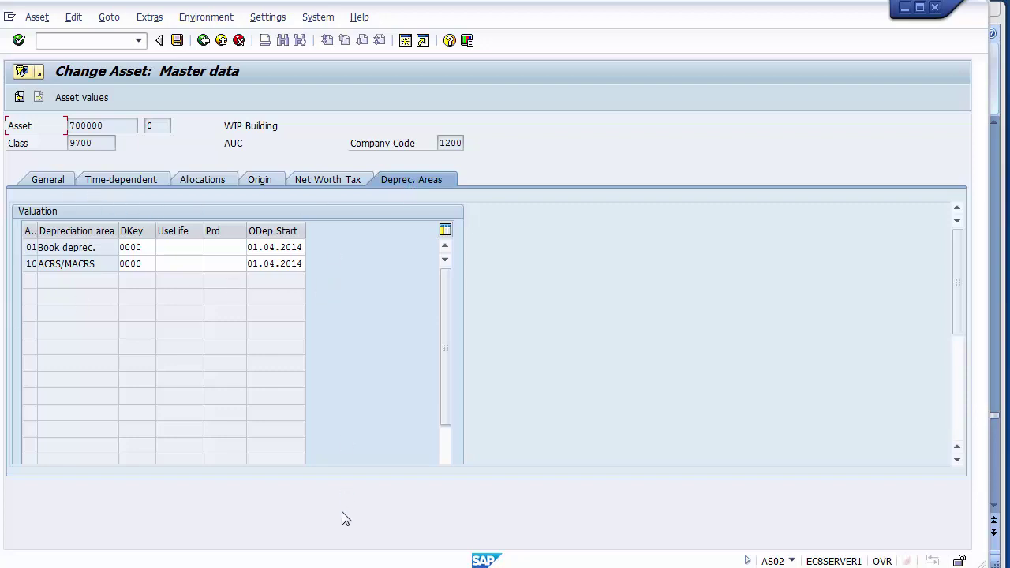
# Return to the Display IMG and run Define Screen Layout for Asset Depreciation Areas.
pyautogui.moveTo(260, 562)
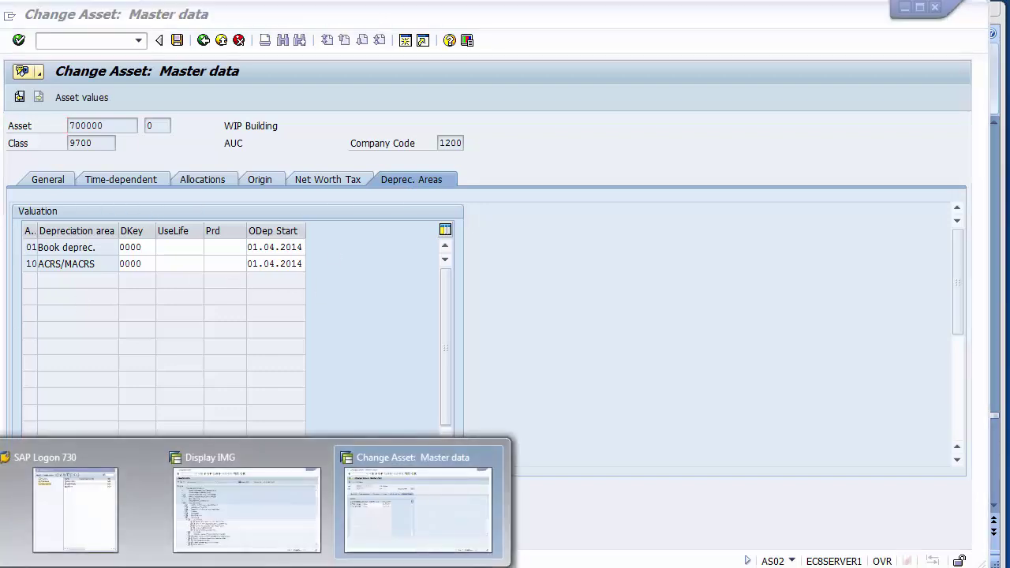
pyautogui.click(300, 504)
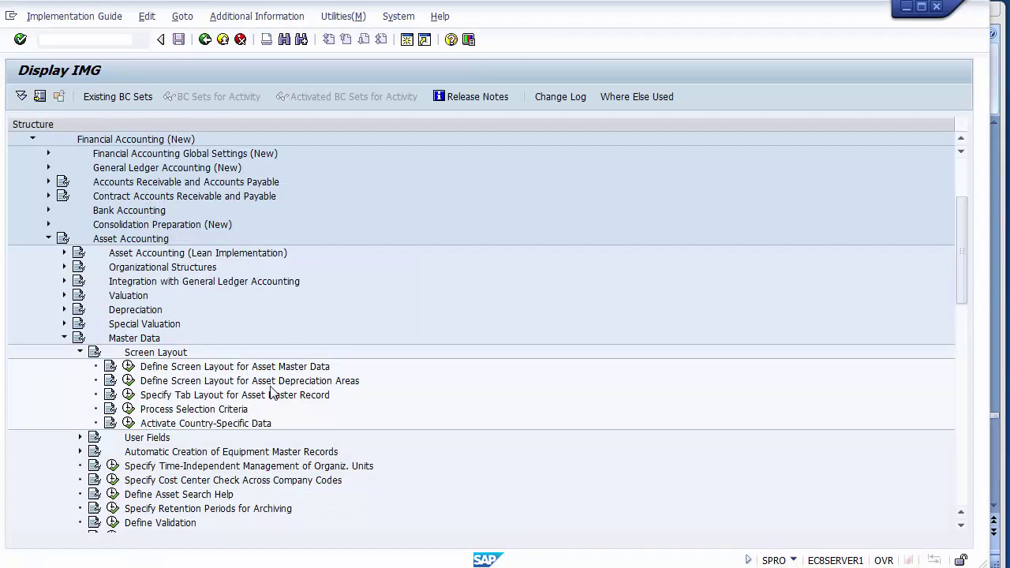
pyautogui.click(273, 383)
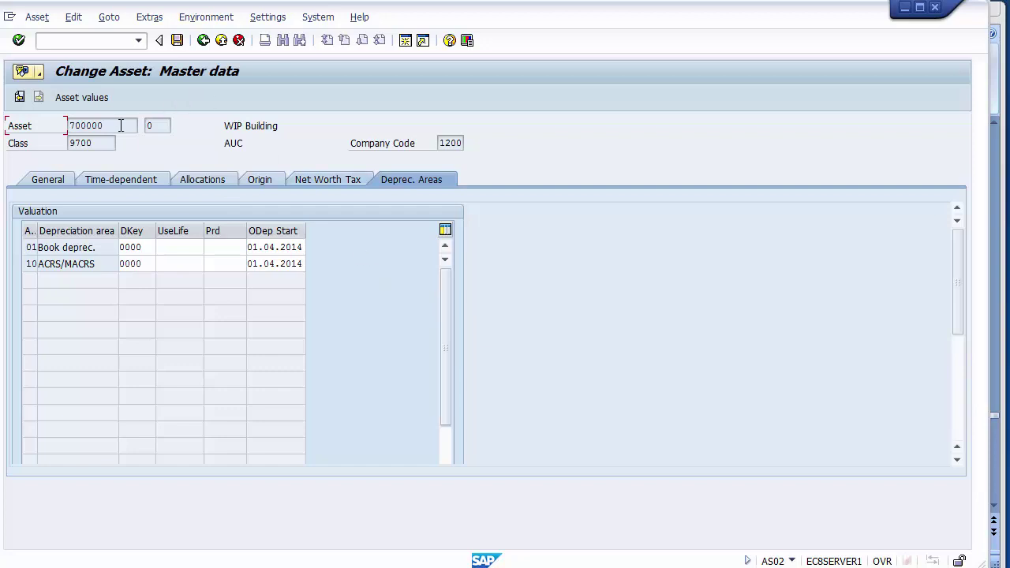
pyautogui.moveTo(120, 126); pyautogui.dragTo(49, 124)
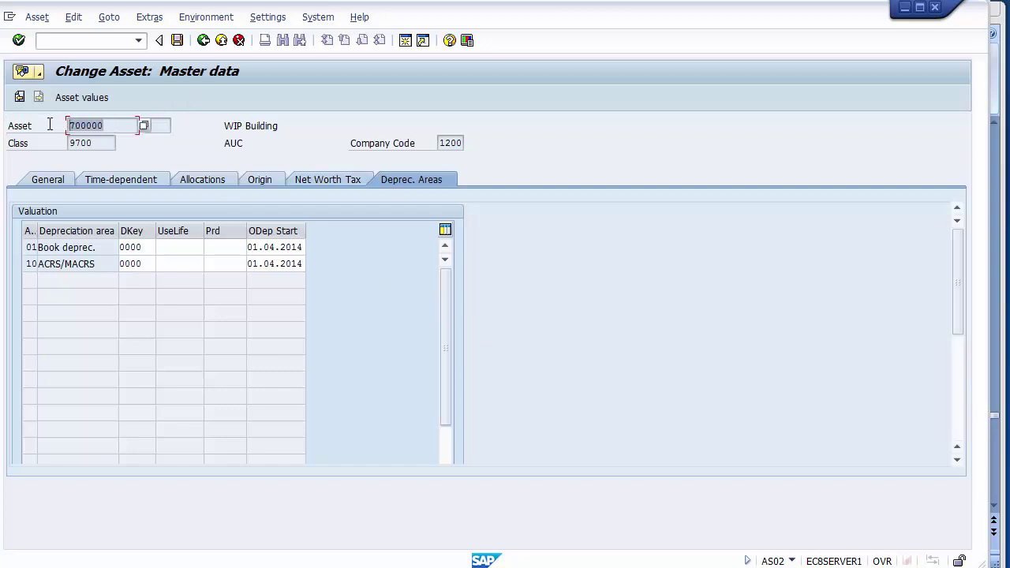
pyautogui.click(120, 125)
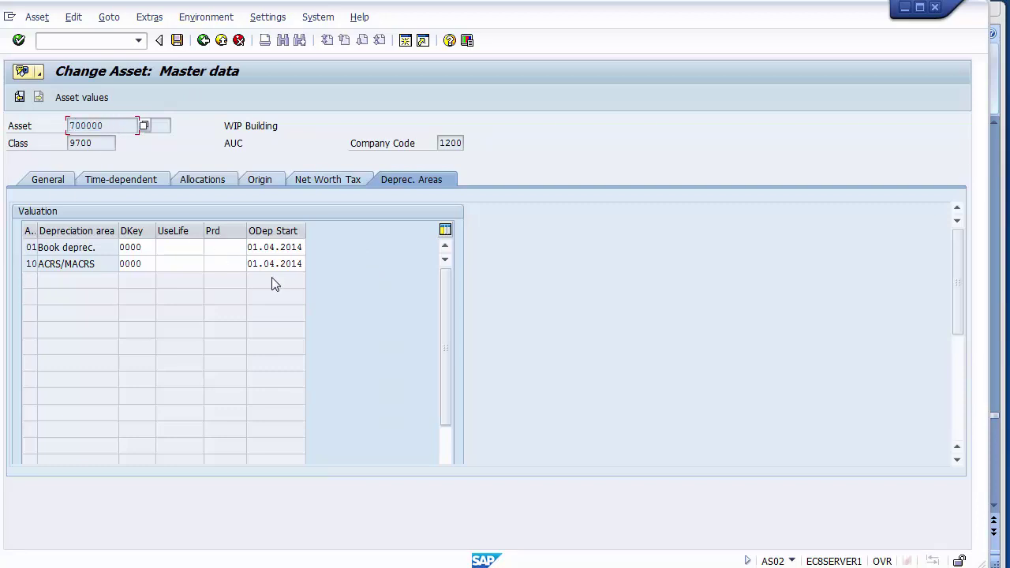
pyautogui.hotkey('alt', 'Tab')
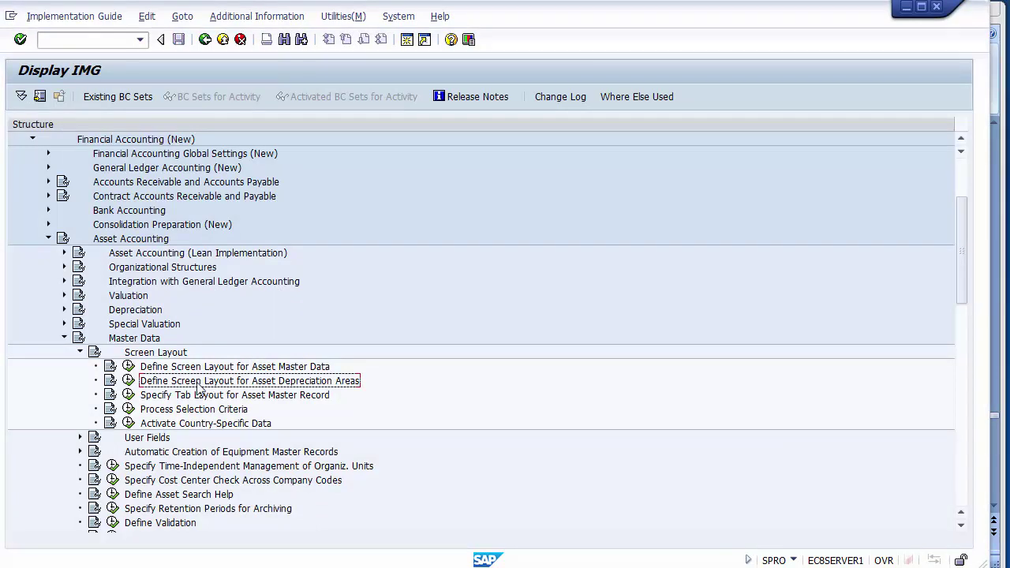
pyautogui.click(128, 381)
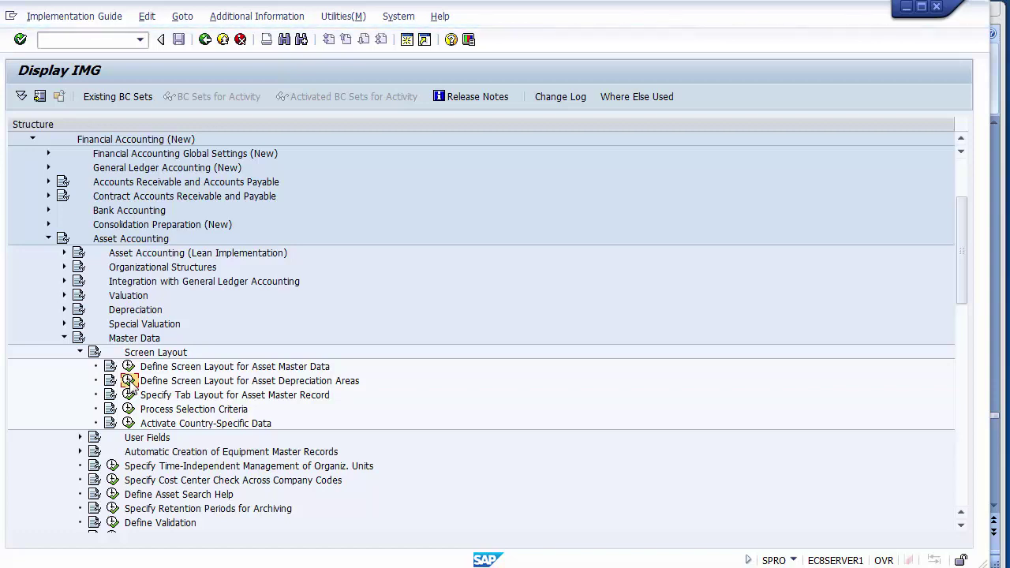
# Select screen layout 1000 in the overview and open its Field group rules.
pyautogui.click(128, 381)
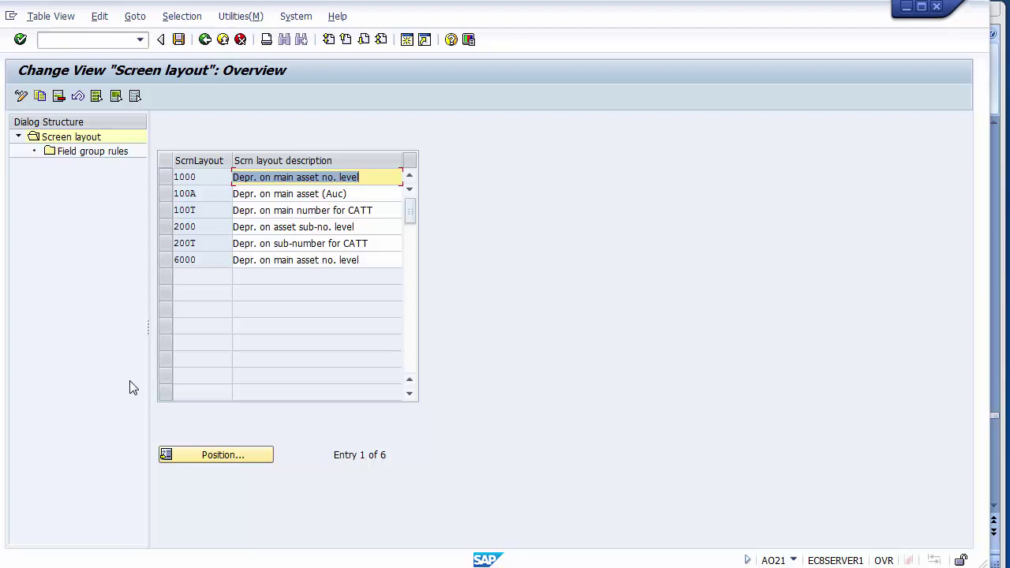
pyautogui.click(203, 180)
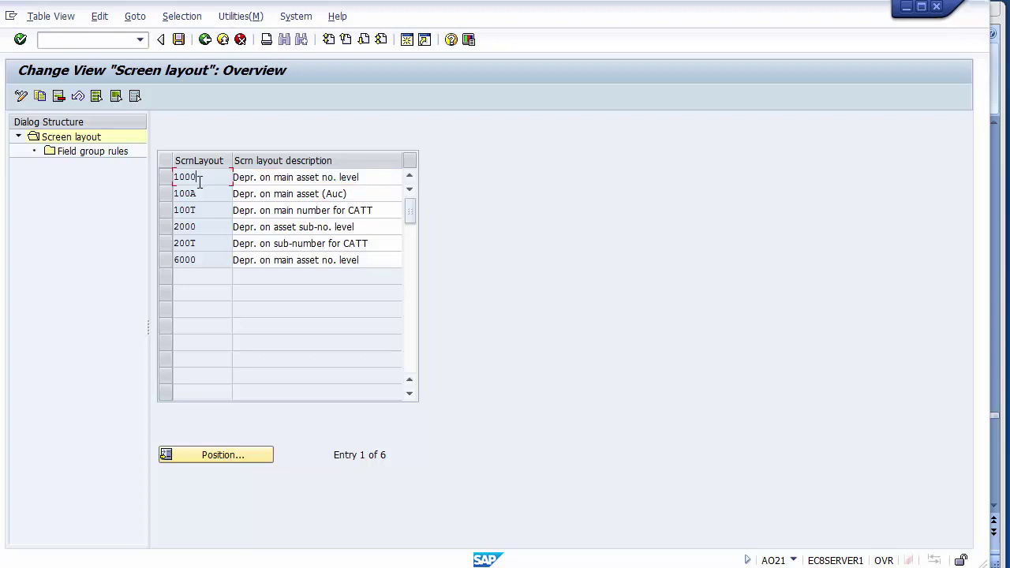
pyautogui.click(166, 182)
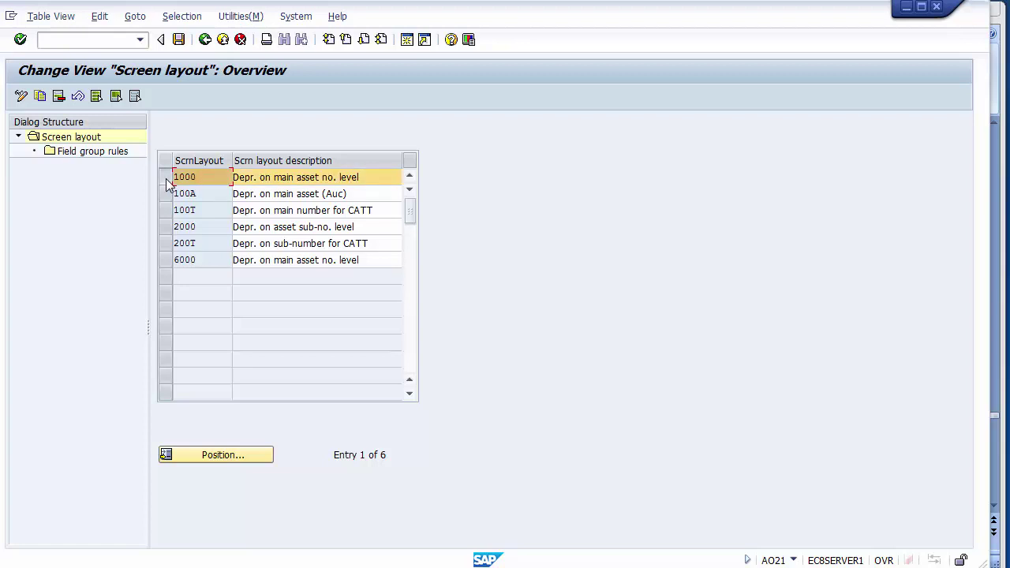
pyautogui.click(165, 184)
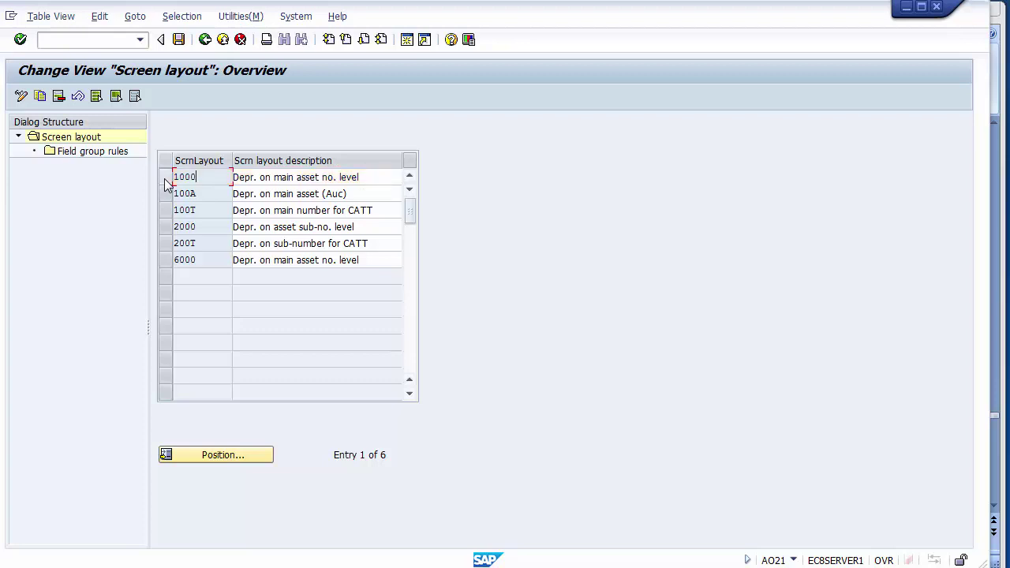
pyautogui.click(166, 184)
pyautogui.click(88, 153)
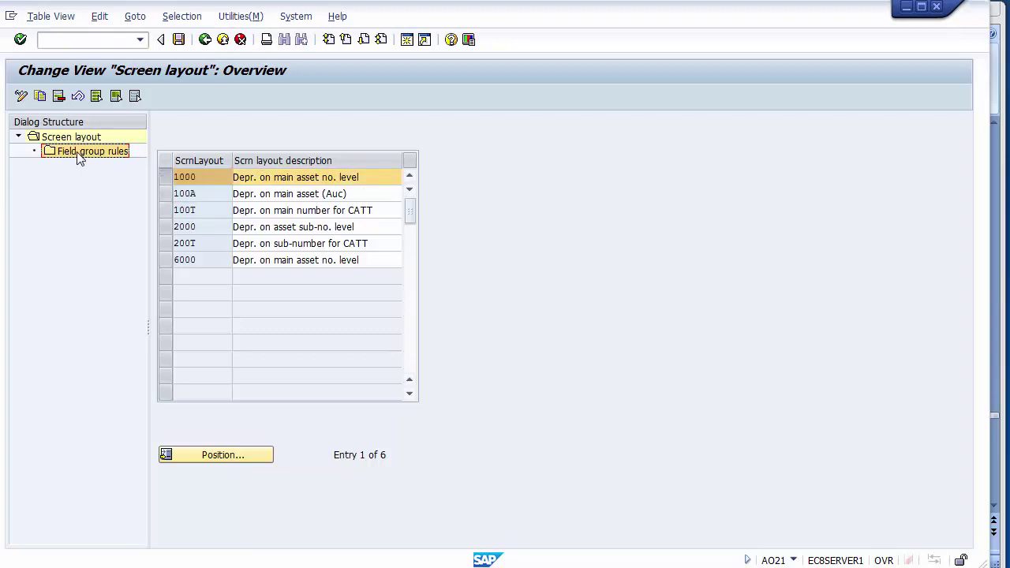
pyautogui.doubleClick(79, 156)
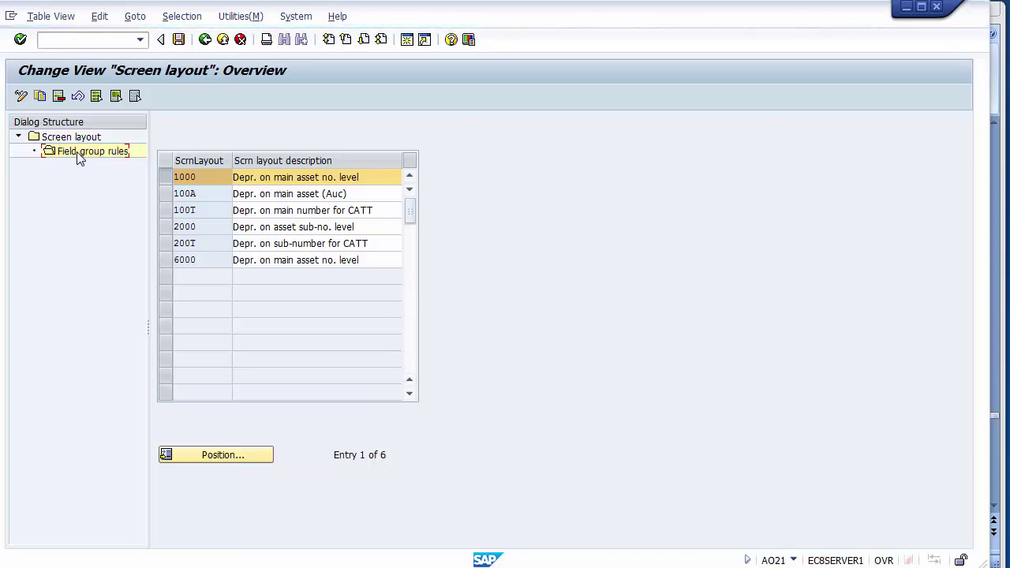
pyautogui.doubleClick(79, 158)
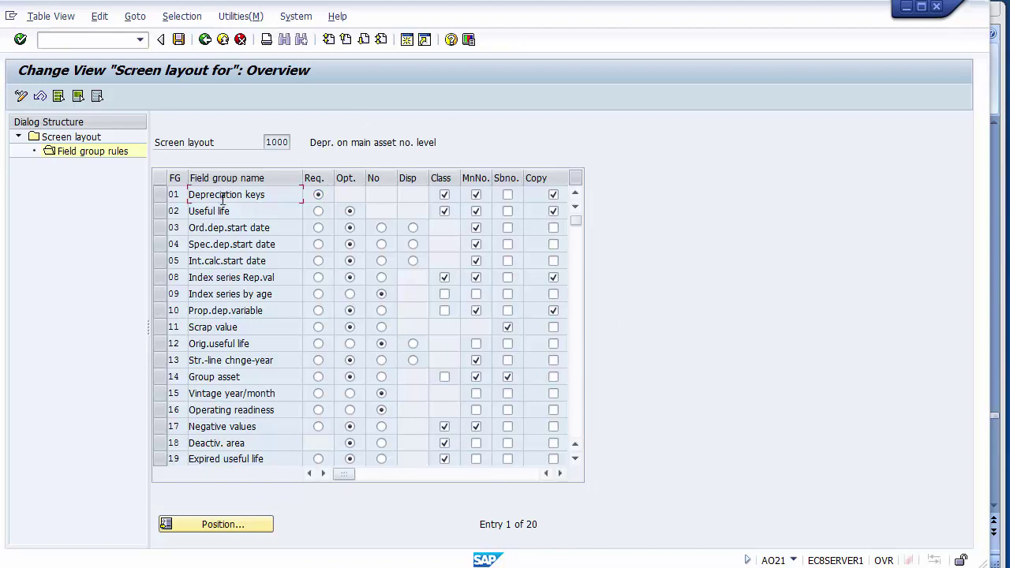
# Switch back to asset 700000's Change Asset window on the Deprec. Areas tab.
pyautogui.click(217, 278)
pyautogui.hotkey('alt', 'Tab')
pyautogui.hotkey('alt', 'Tab')
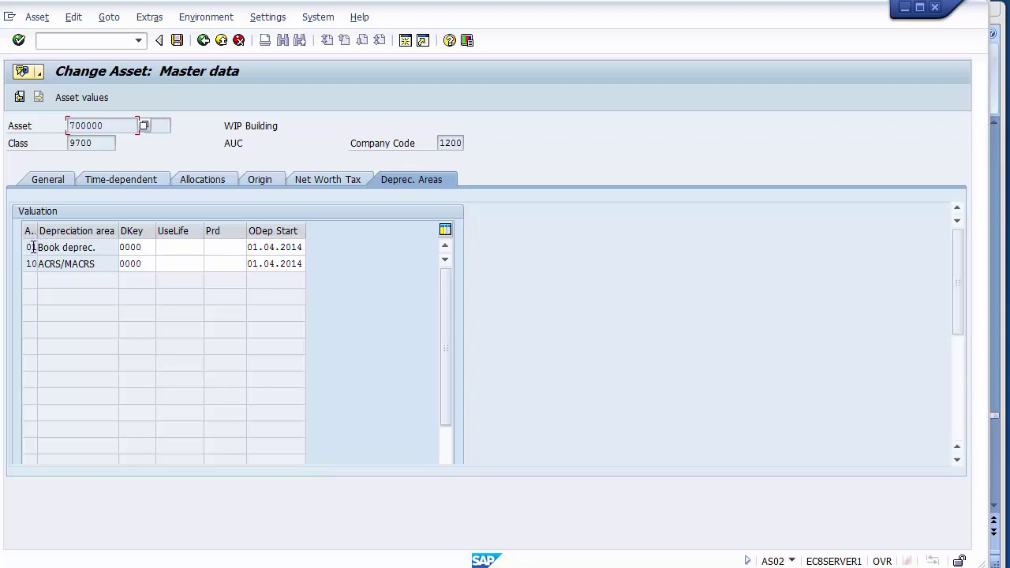
# Open the Book deprec. depreciation area details of asset 700000.
pyautogui.click(71, 247)
pyautogui.click(30, 247)
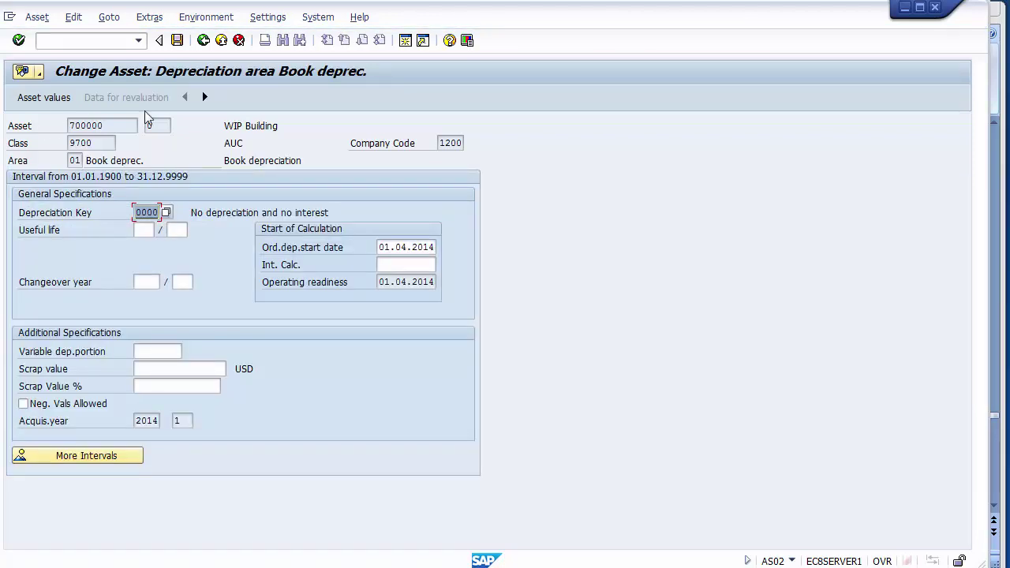
pyautogui.click(27, 162)
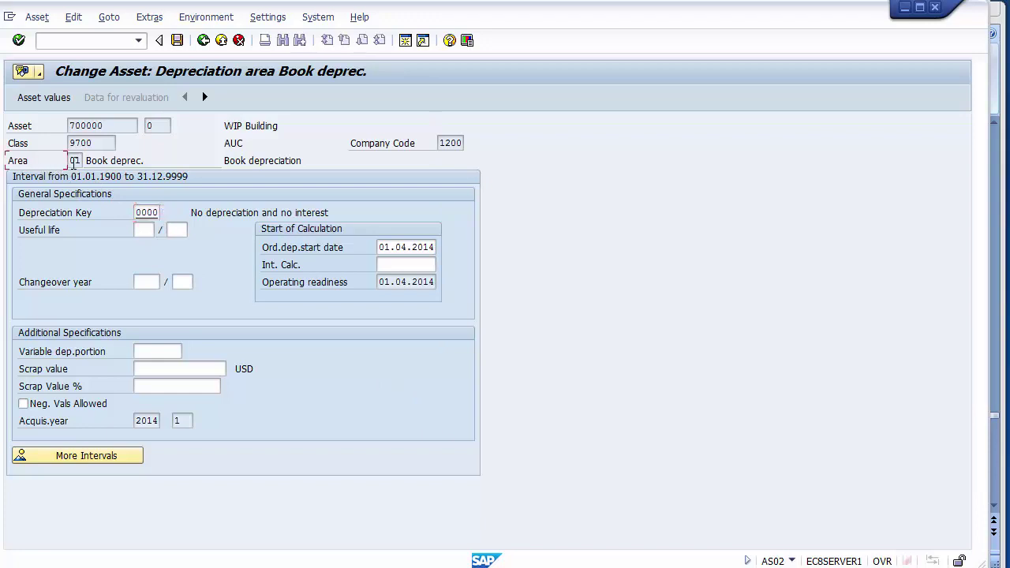
pyautogui.click(75, 161)
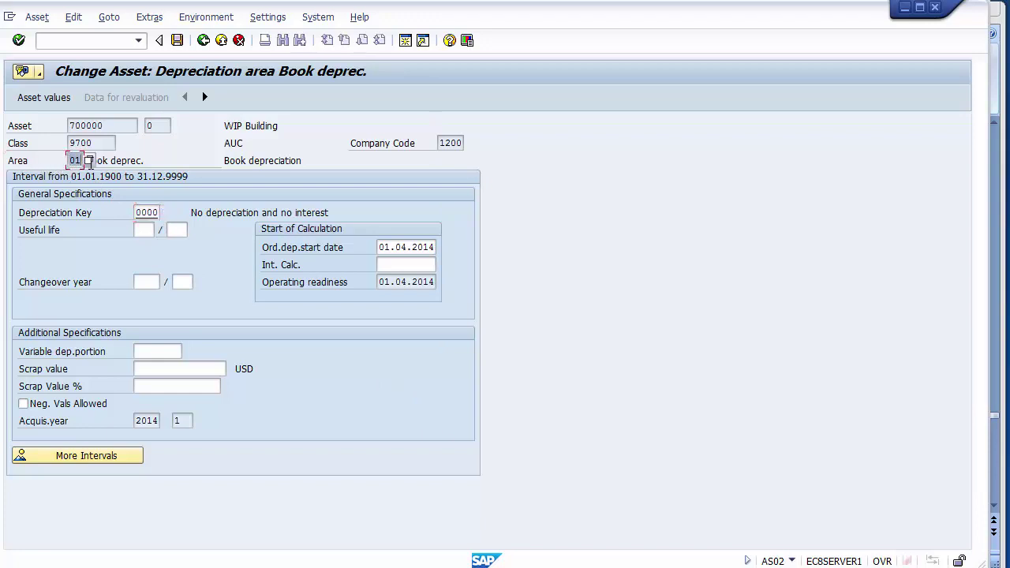
# Review the Depreciation Key, Useful life, start date and changeover fields, entering 70000 as Scrap value.
pyautogui.click(136, 213)
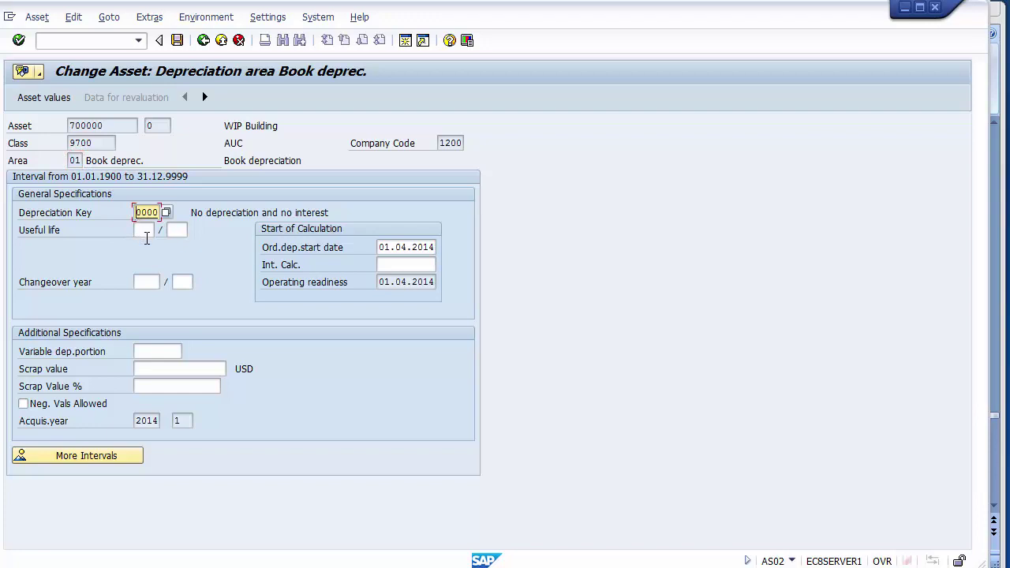
pyautogui.click(146, 231)
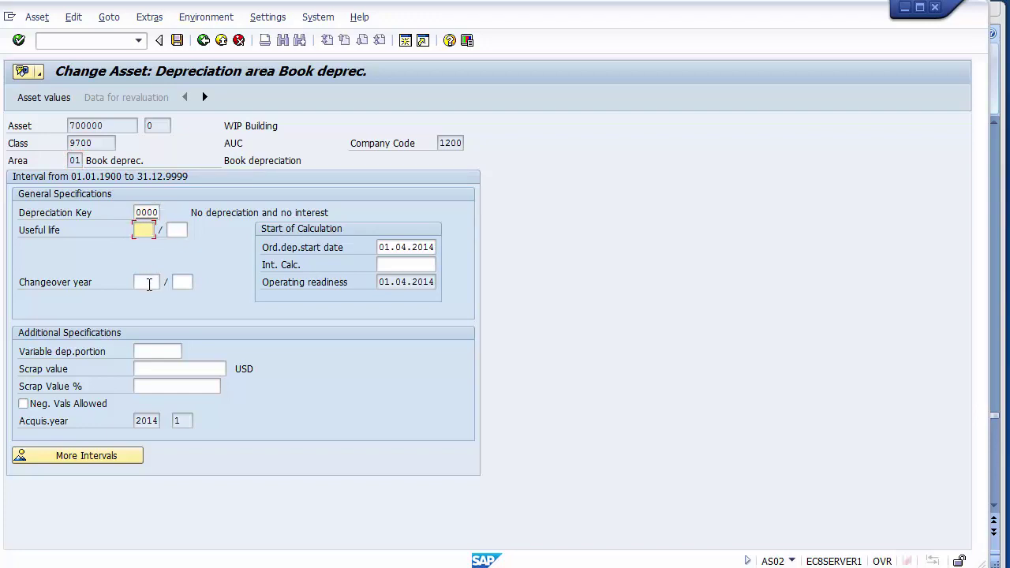
pyautogui.click(384, 249)
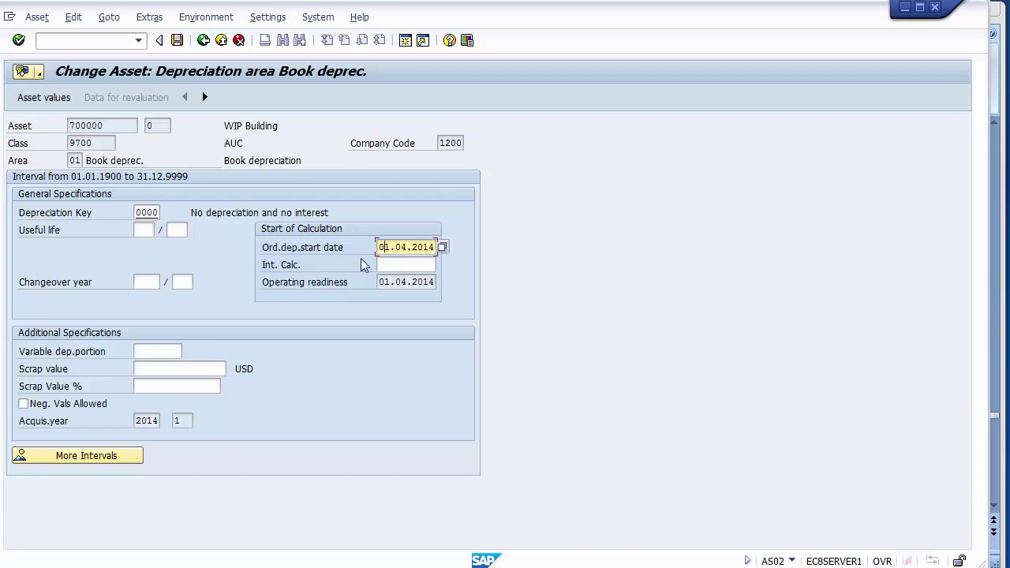
pyautogui.click(146, 284)
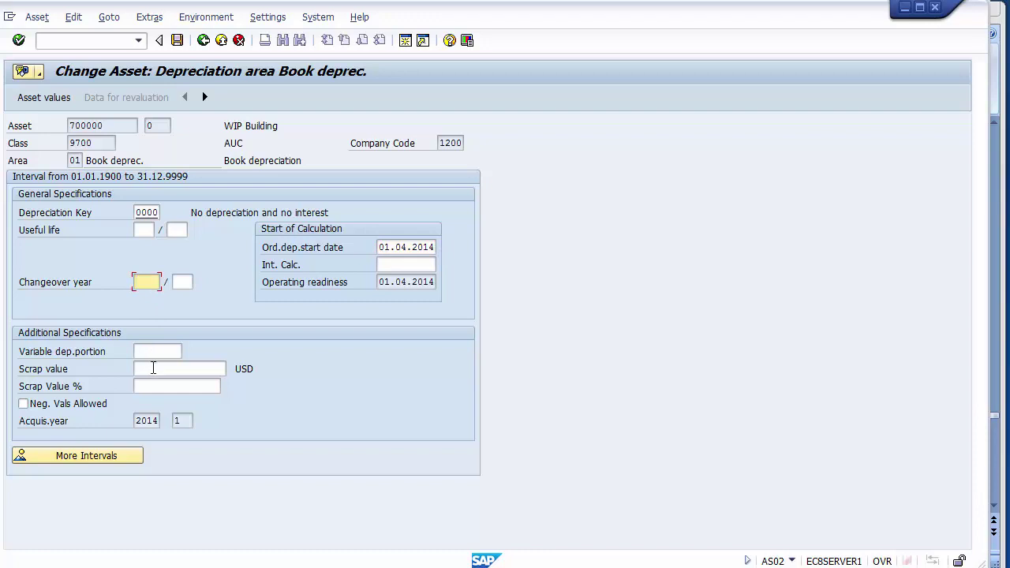
pyautogui.click(153, 368)
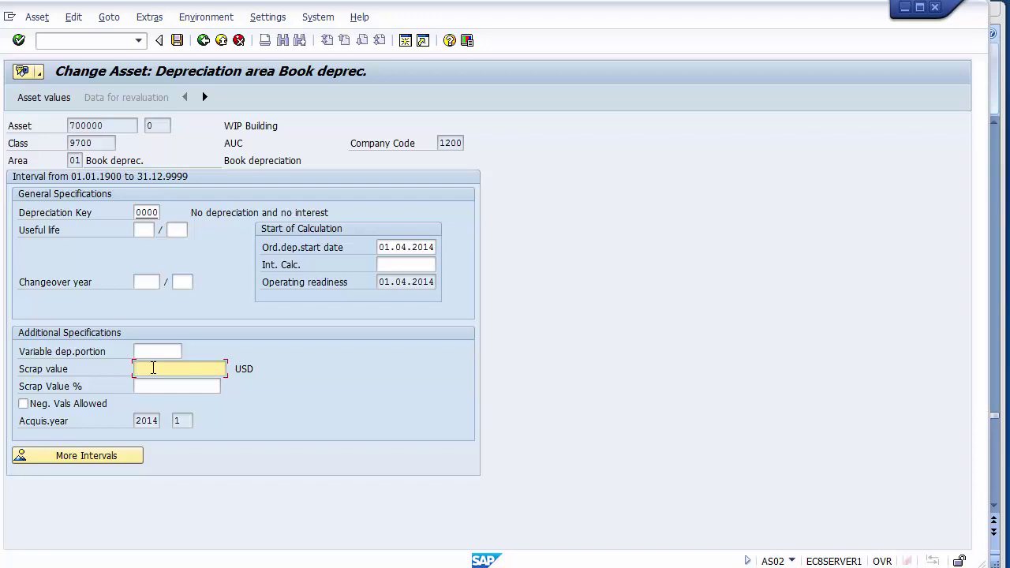
pyautogui.write('70000')
pyautogui.click(171, 386)
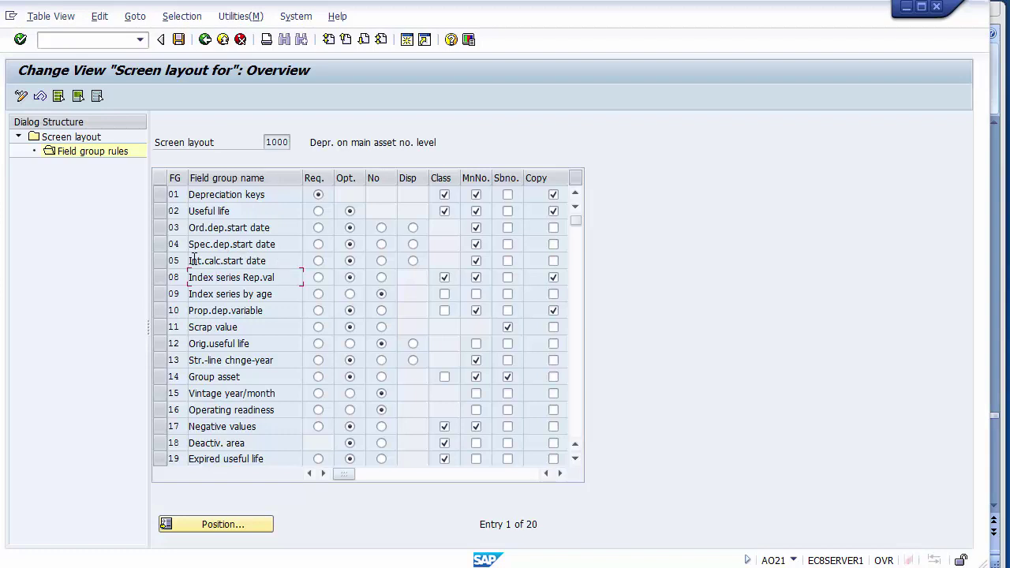
# Select the Int.calc.start date field group row in layout 1000 and compare with the asset's Int. Calc. field.
pyautogui.click(162, 262)
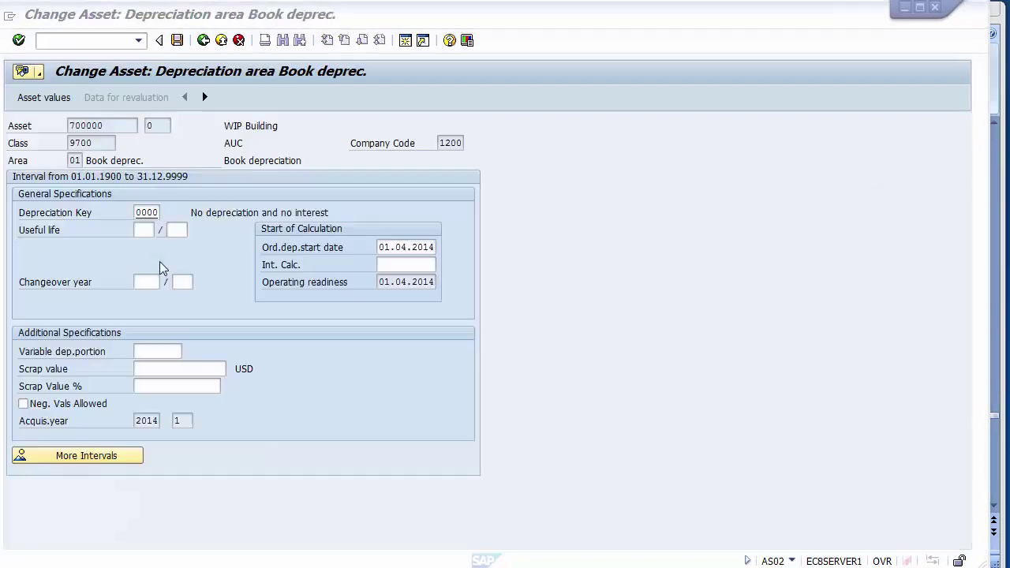
pyautogui.click(388, 264)
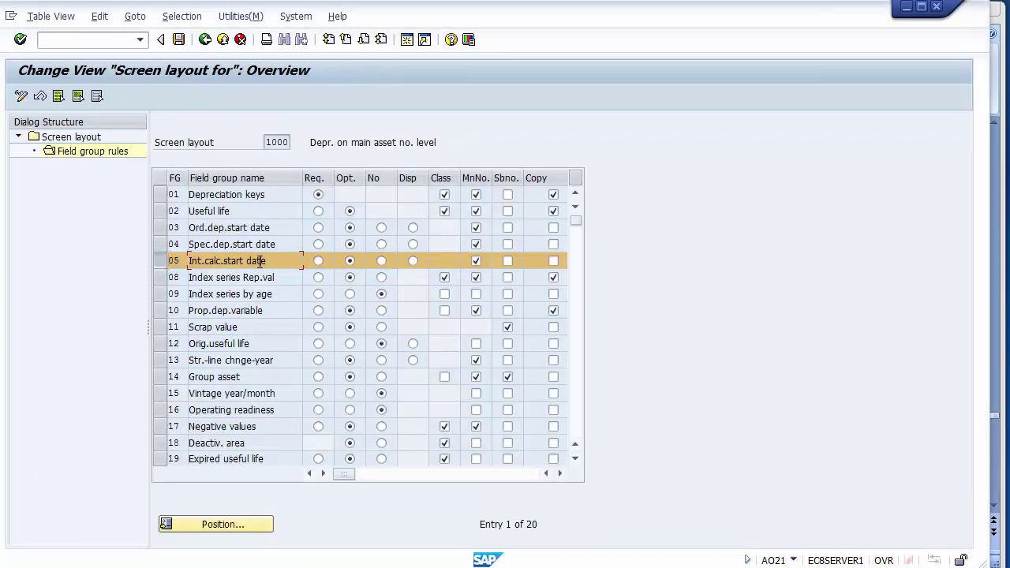
pyautogui.hotkey('alt', 'Tab')
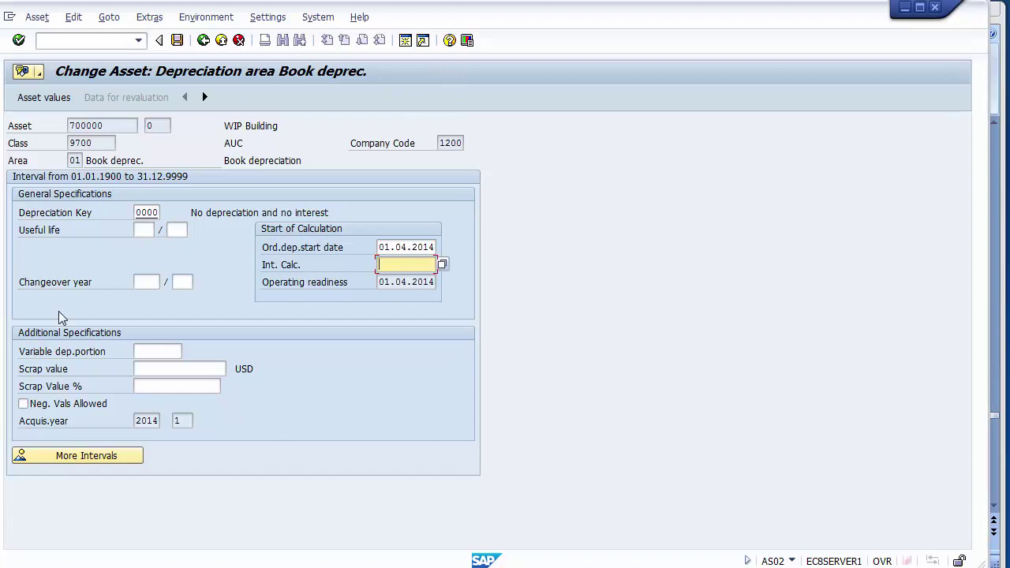
pyautogui.hotkey('alt', 'Tab')
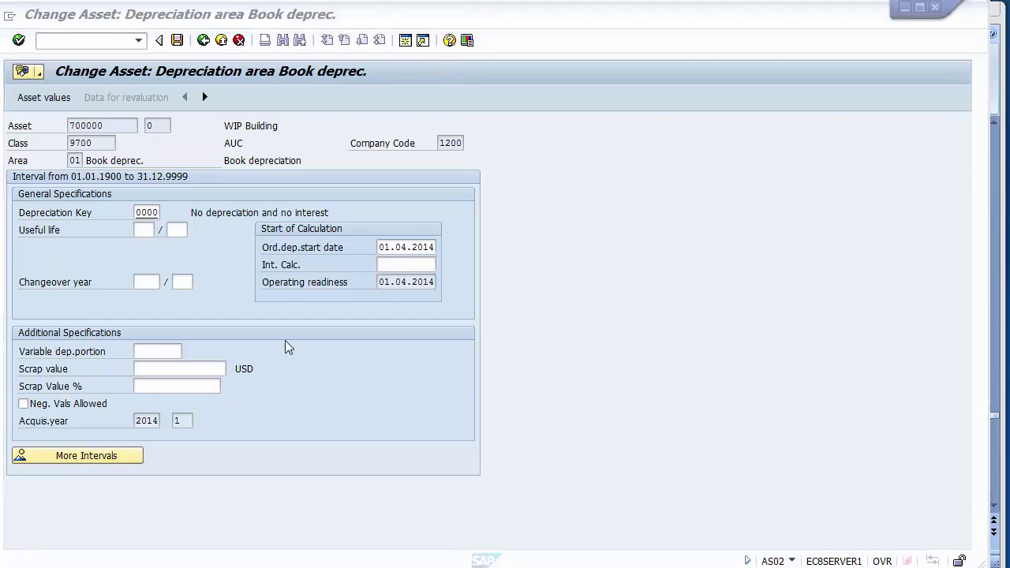
pyautogui.hotkey('alt', 'Tab')
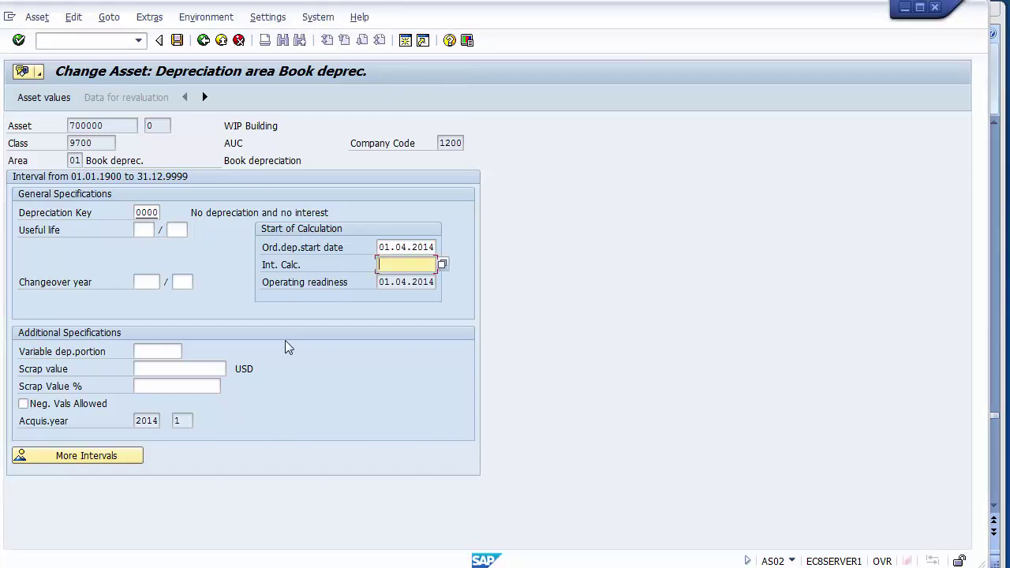
pyautogui.hotkey('alt', 'Tab')
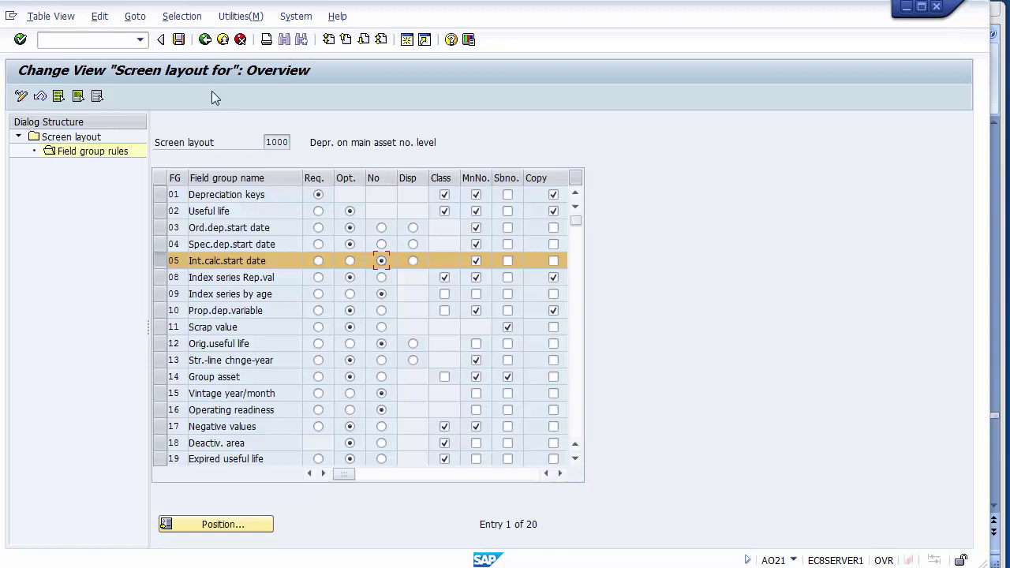
# Save layout 1000's field group rules under the FICO Configurations customizing request.
pyautogui.click(179, 40)
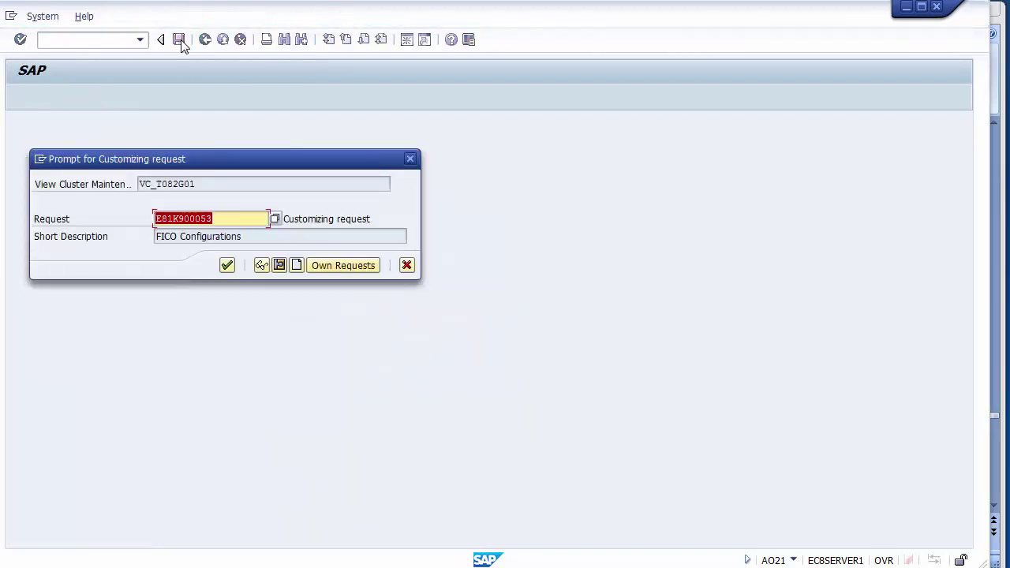
pyautogui.click(227, 266)
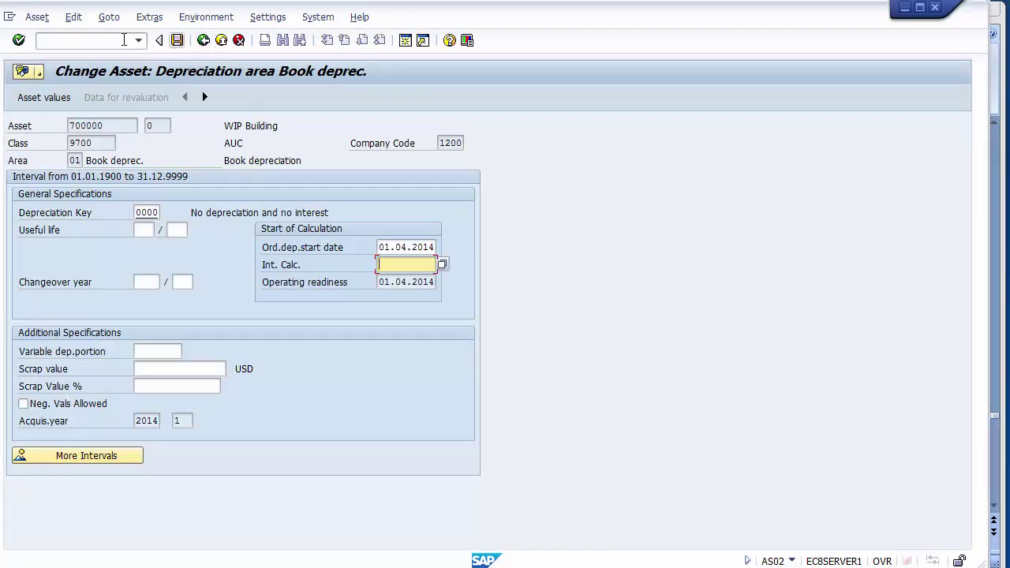
# Reopen asset 700000 with /nas02 and open its Book deprec. area, now without Int. Calc.
pyautogui.click(114, 40)
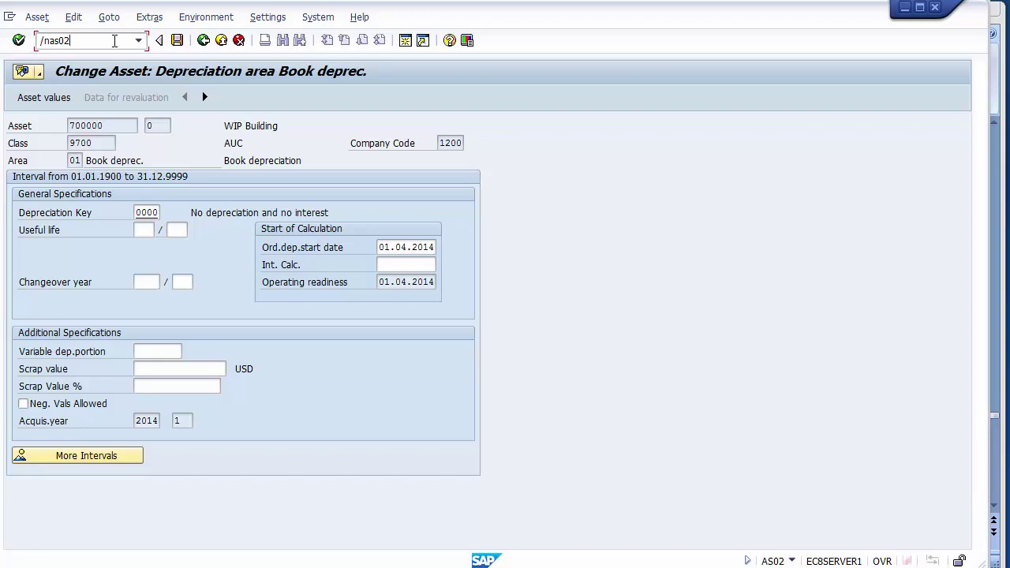
pyautogui.press('Return')
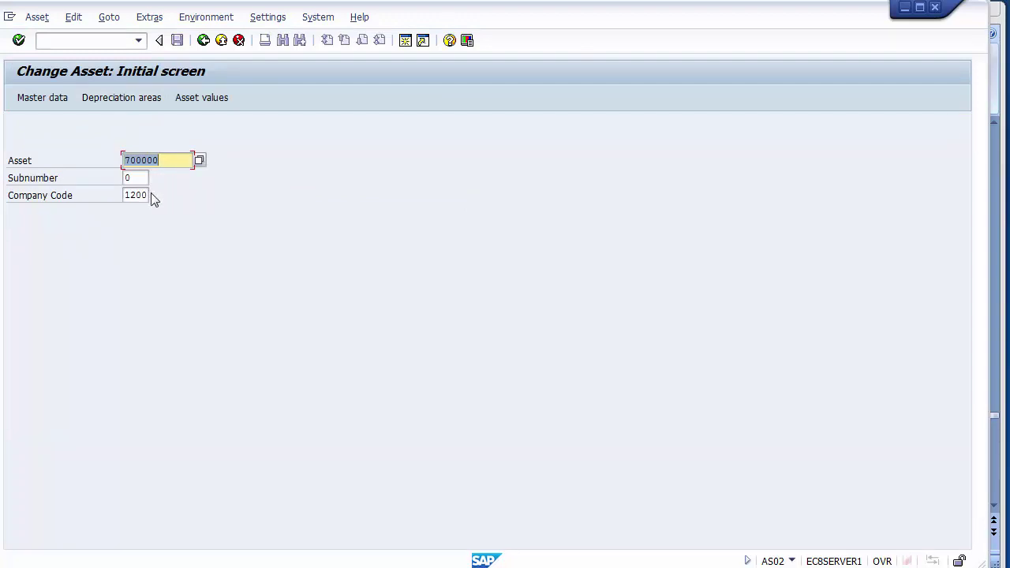
pyautogui.press('Return')
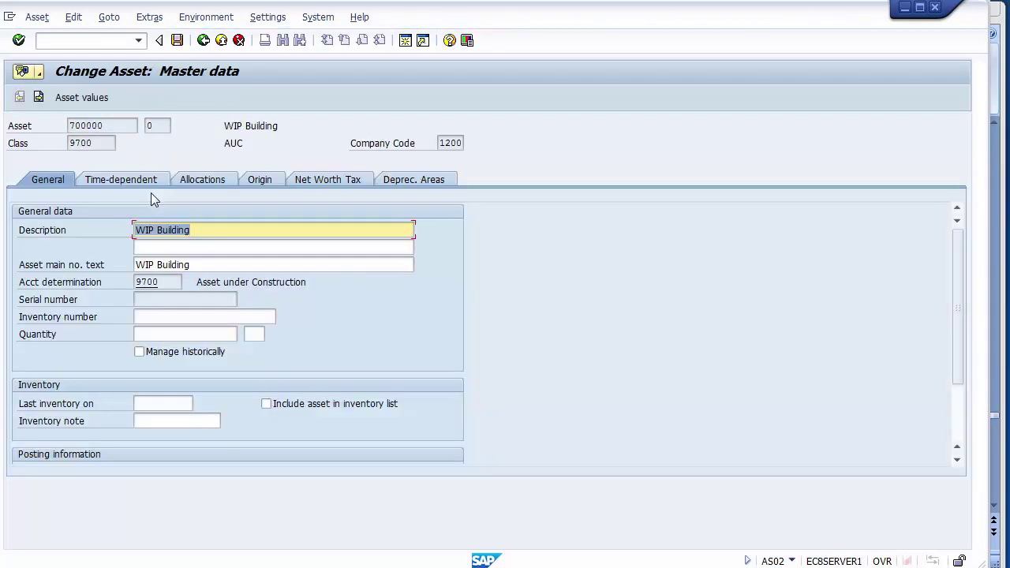
pyautogui.click(408, 177)
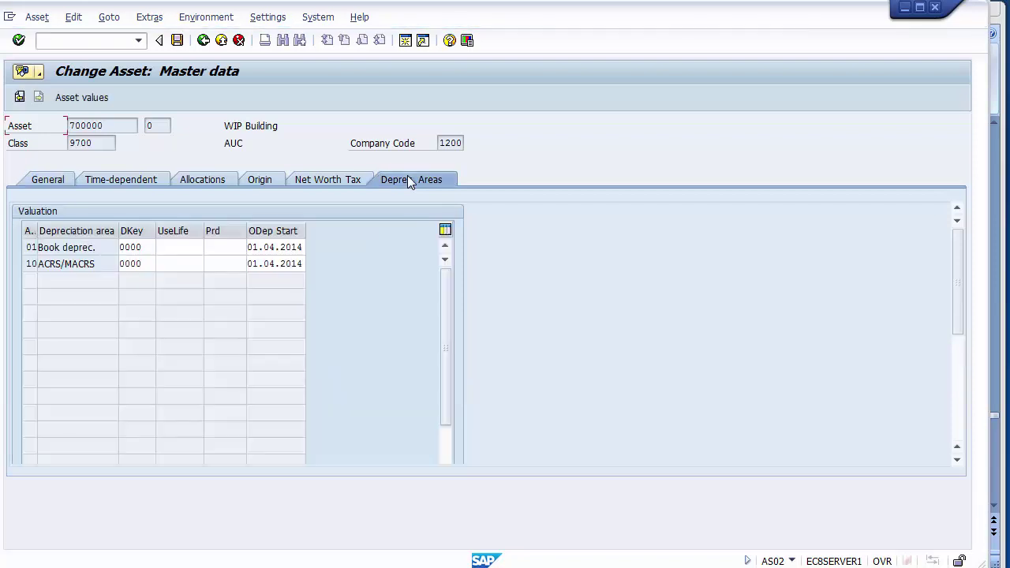
pyautogui.click(69, 246)
pyautogui.doubleClick(51, 247)
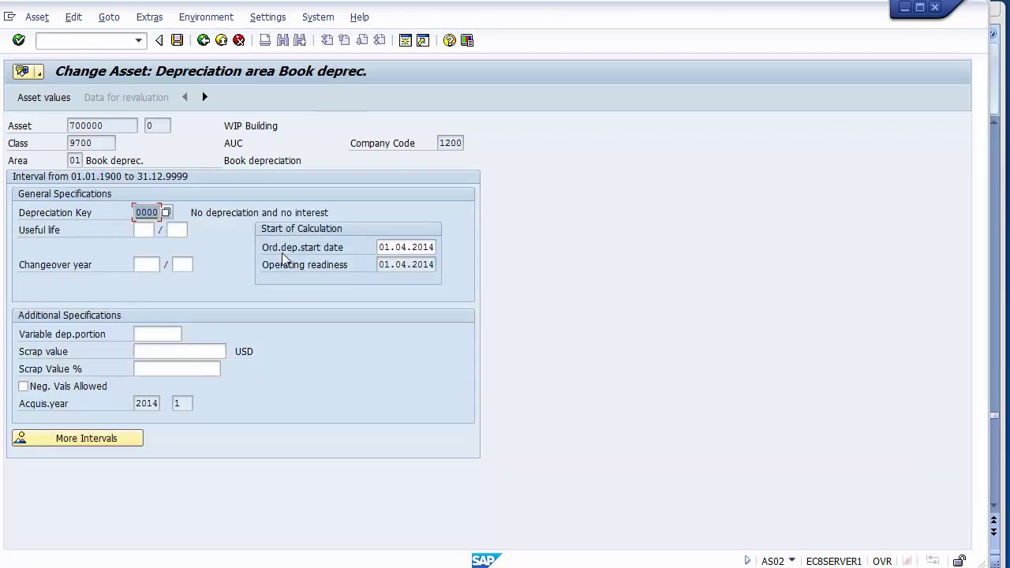
# Point out the Ord.dep.start date and Operating readiness fields, then bring up the screen layout rules window.
pyautogui.click(282, 251)
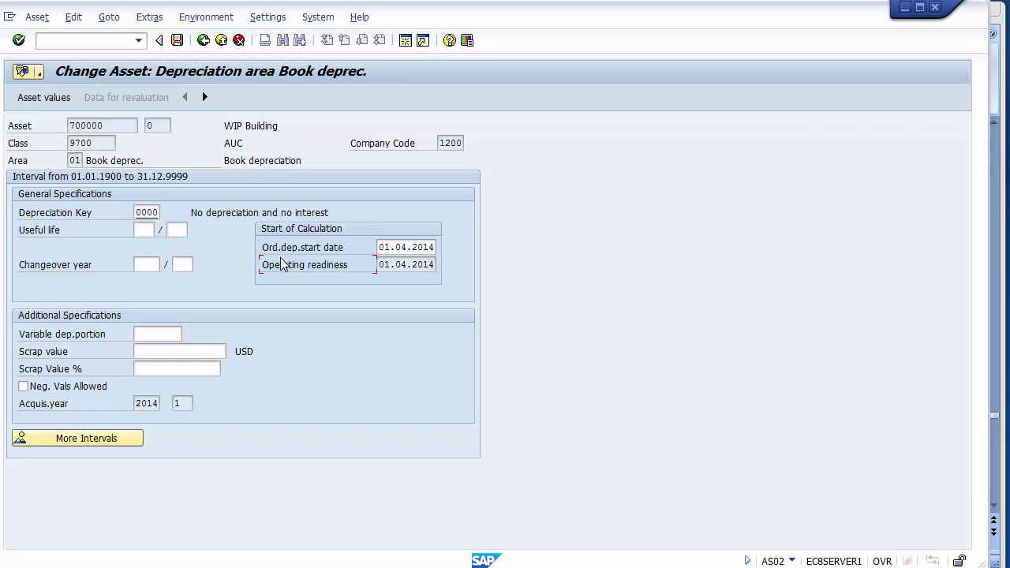
pyautogui.click(285, 266)
pyautogui.moveTo(248, 562)
pyautogui.click(248, 502)
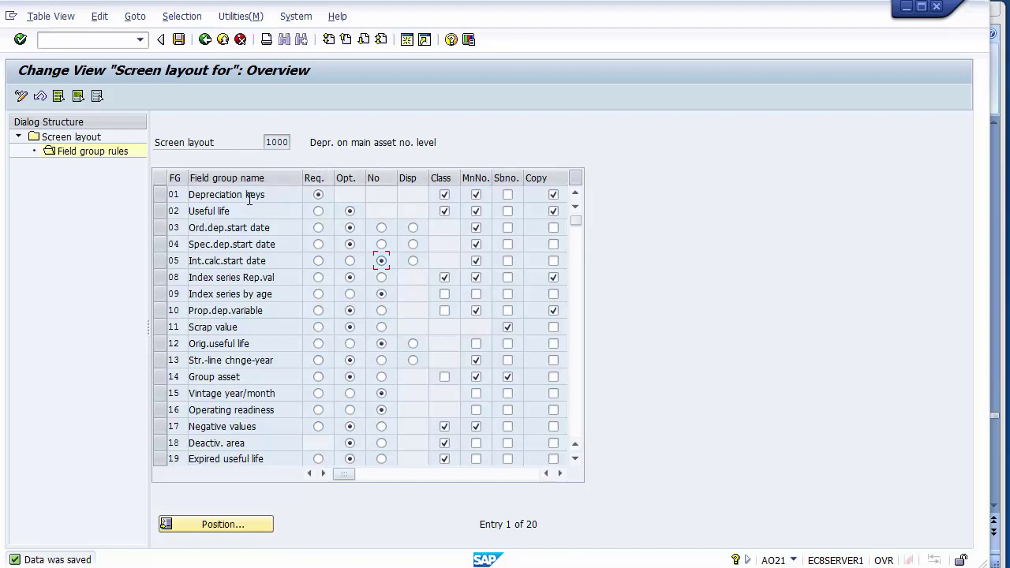
# Highlight the Depreciation keys field group, then show PowerPoint slide 39 on defining the asset screen layout.
pyautogui.moveTo(271, 195); pyautogui.dragTo(186, 194)
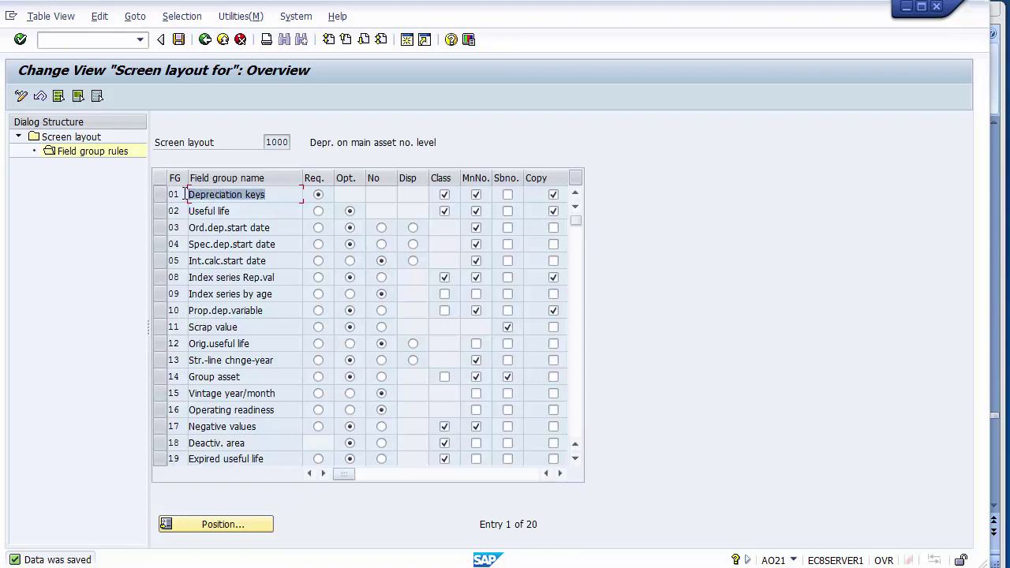
pyautogui.moveTo(272, 194); pyautogui.dragTo(184, 196)
pyautogui.click(205, 40)
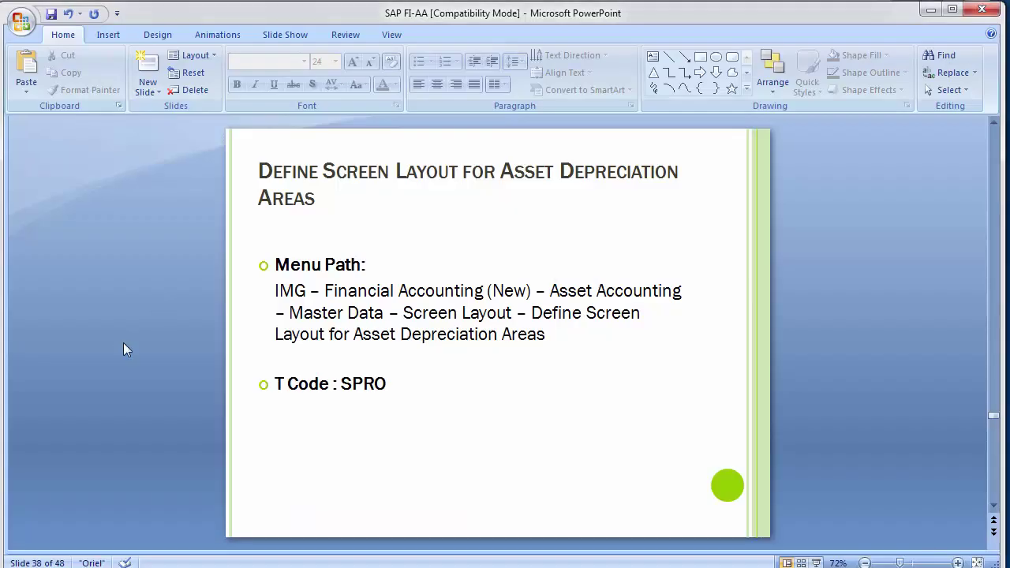
pyautogui.scroll(-1, 123, 343)
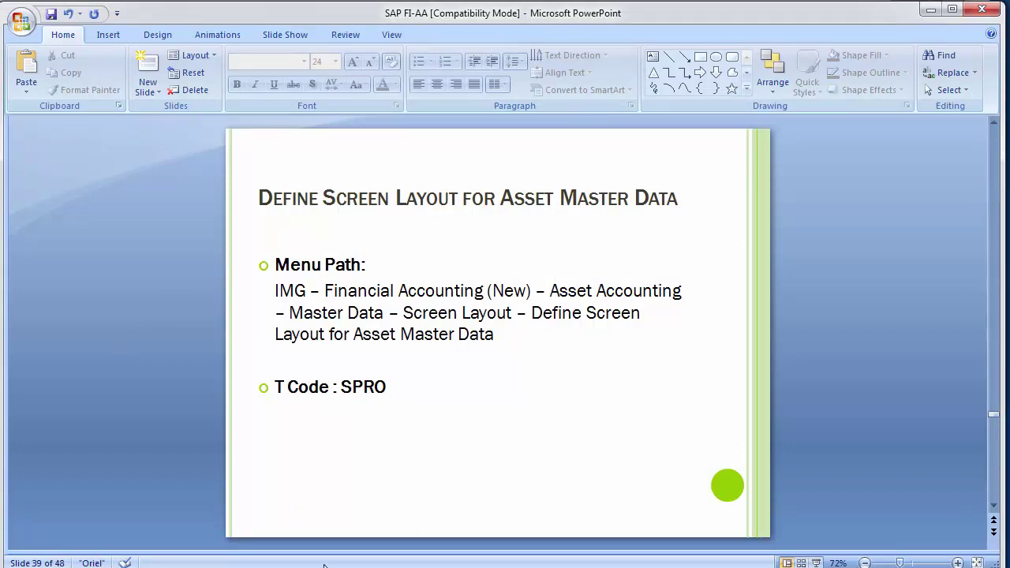
pyautogui.click(415, 502)
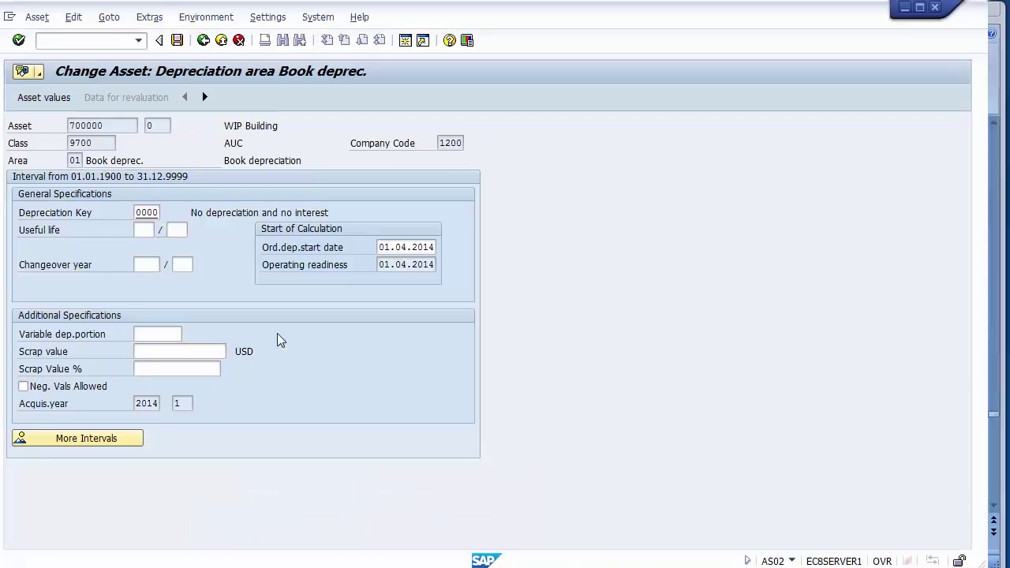
pyautogui.click(204, 40)
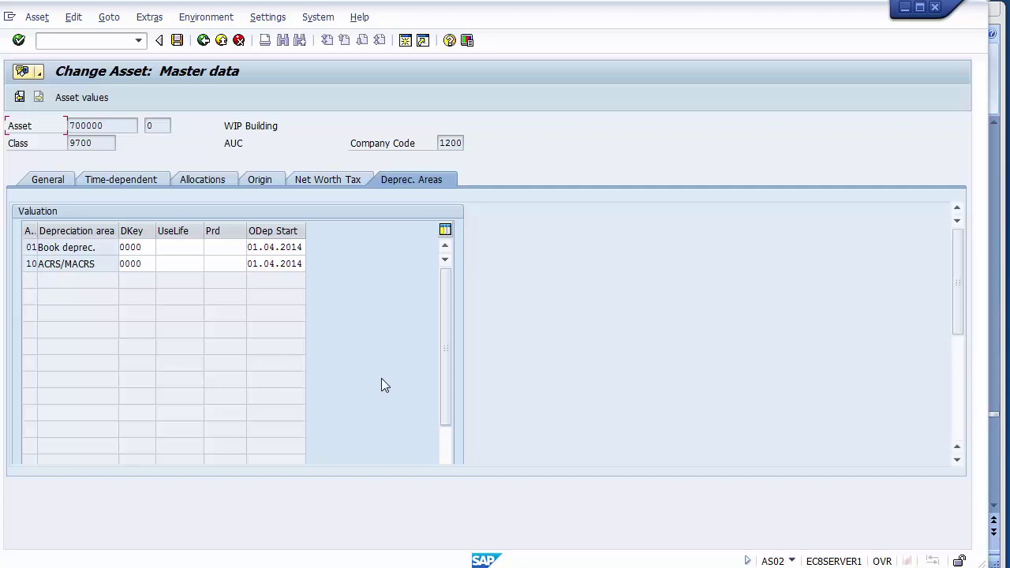
pyautogui.click(404, 178)
pyautogui.click(49, 179)
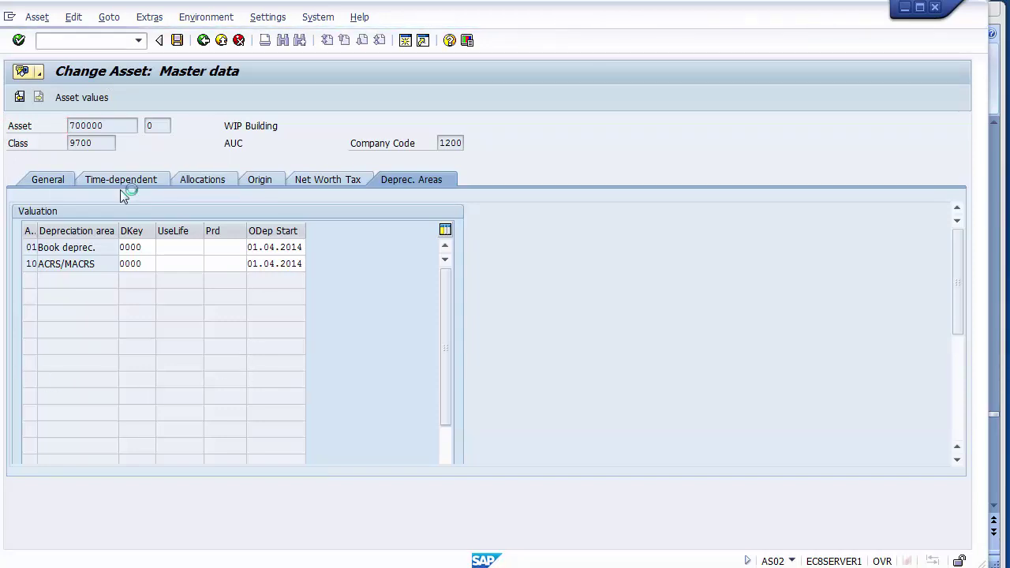
pyautogui.click(45, 182)
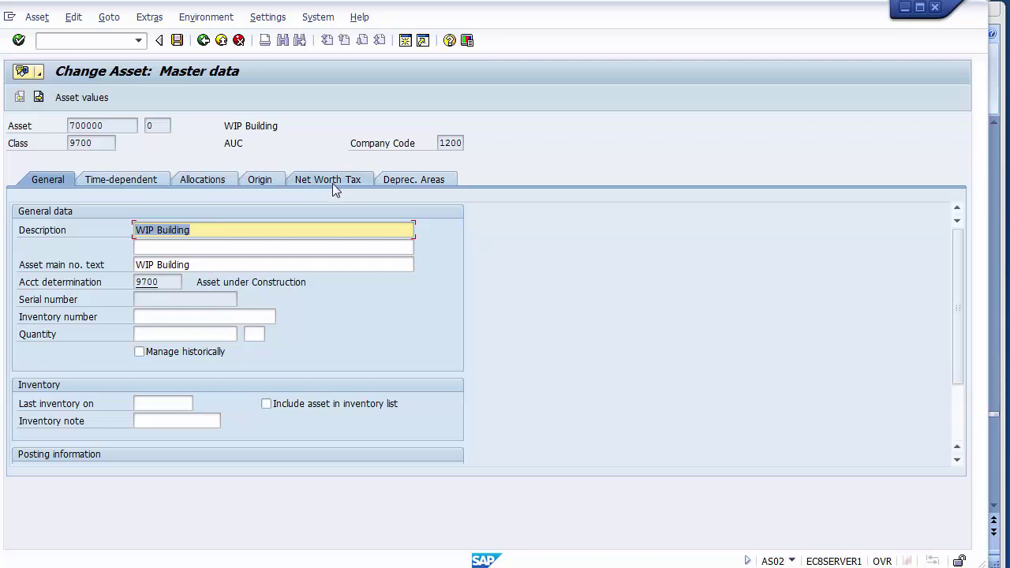
pyautogui.hotkey('alt', 'Tab')
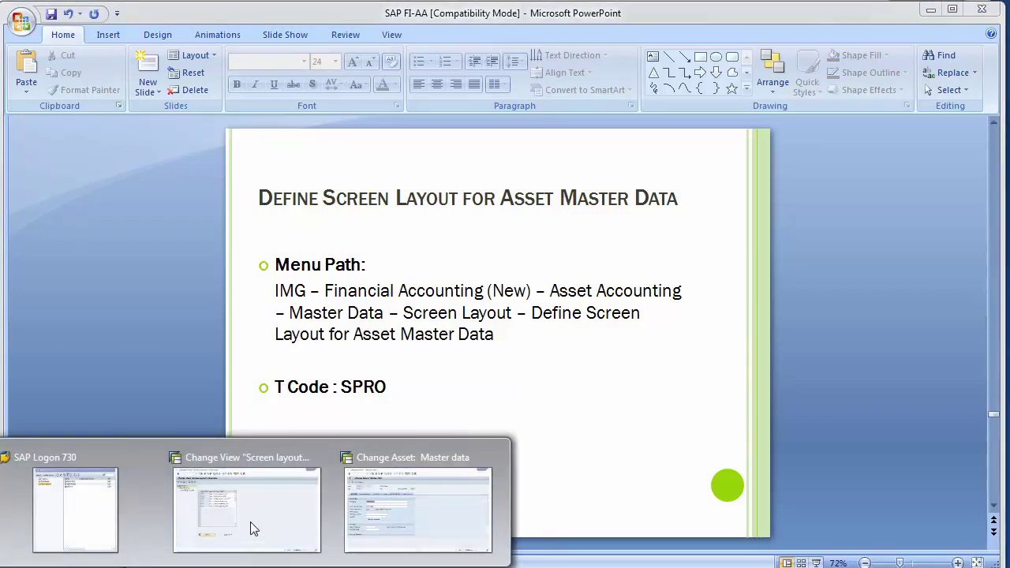
# Return to the IMG tree and execute Define Screen Layout for Asset Master Data.
pyautogui.click(251, 521)
pyautogui.click(204, 41)
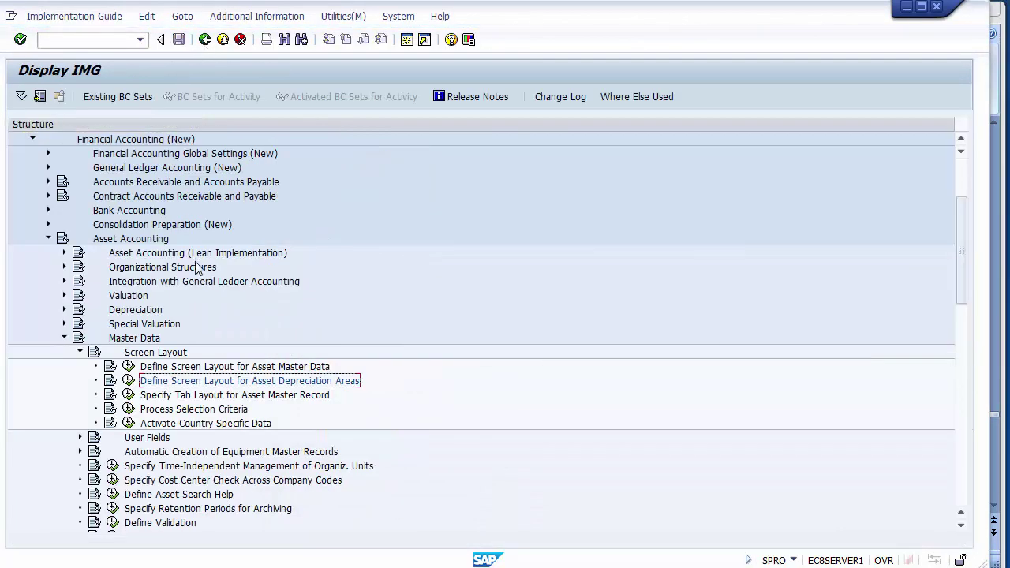
pyautogui.click(216, 368)
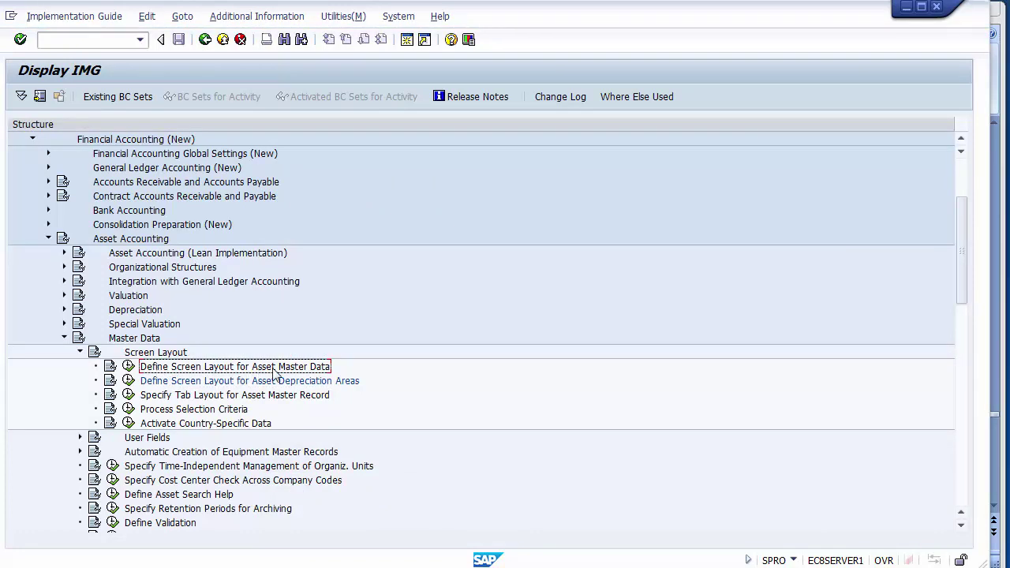
pyautogui.click(129, 368)
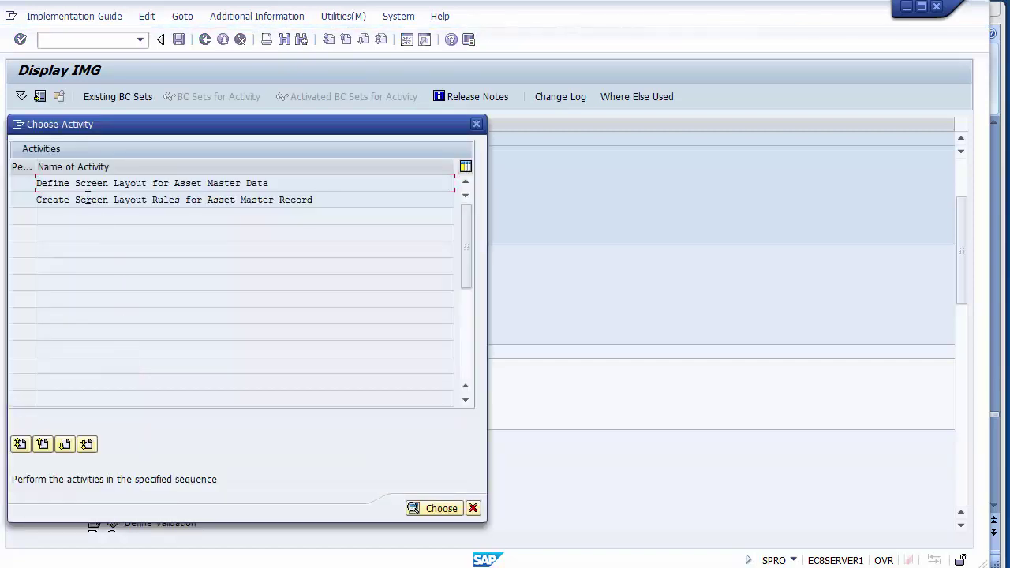
# Choose the Define Screen Layout for Asset Master Data activity to list the layout rules.
pyautogui.moveTo(64, 183); pyautogui.dragTo(182, 192)
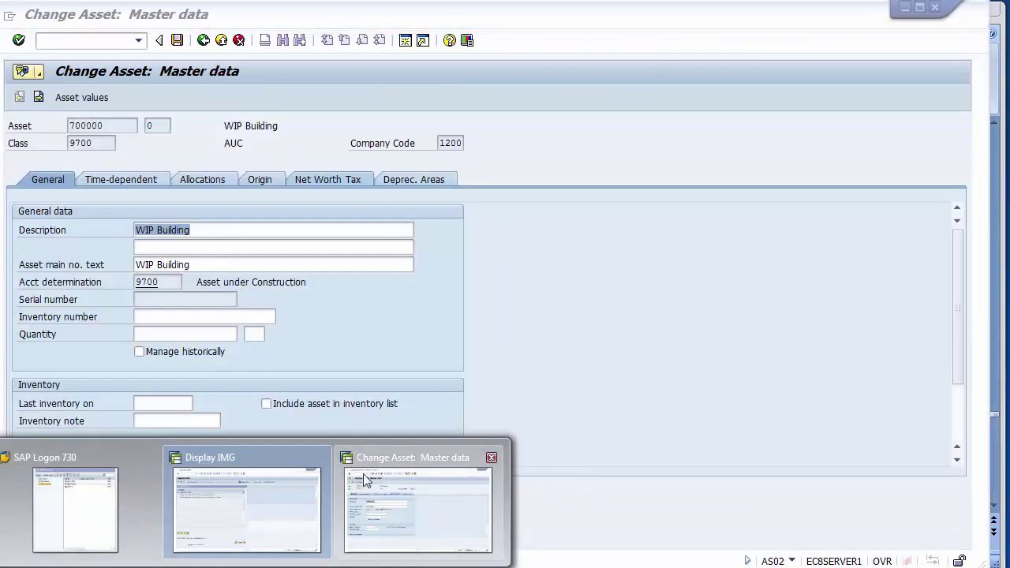
pyautogui.click(366, 482)
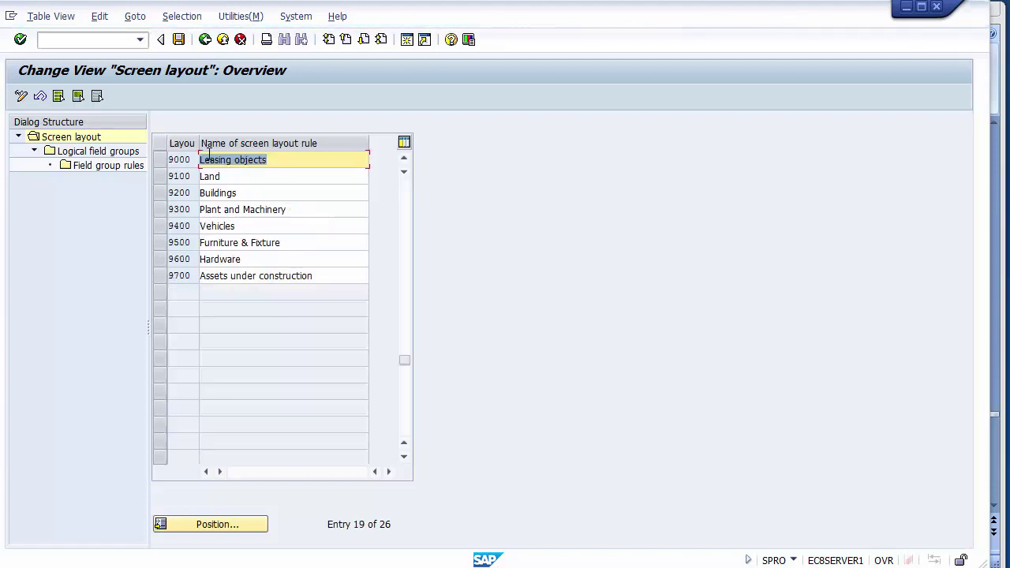
# Select only layout rule 9300 Plant and Machinery and open its logical field groups.
pyautogui.click(160, 177)
pyautogui.click(161, 193)
pyautogui.moveTo(162, 213); pyautogui.dragTo(160, 277)
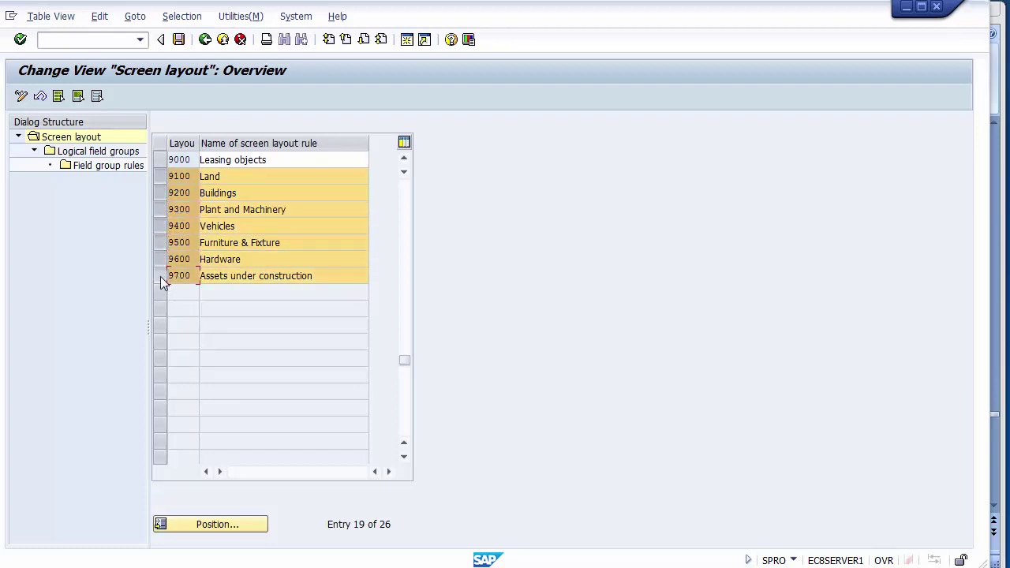
pyautogui.click(157, 210)
pyautogui.click(160, 176)
pyautogui.click(161, 193)
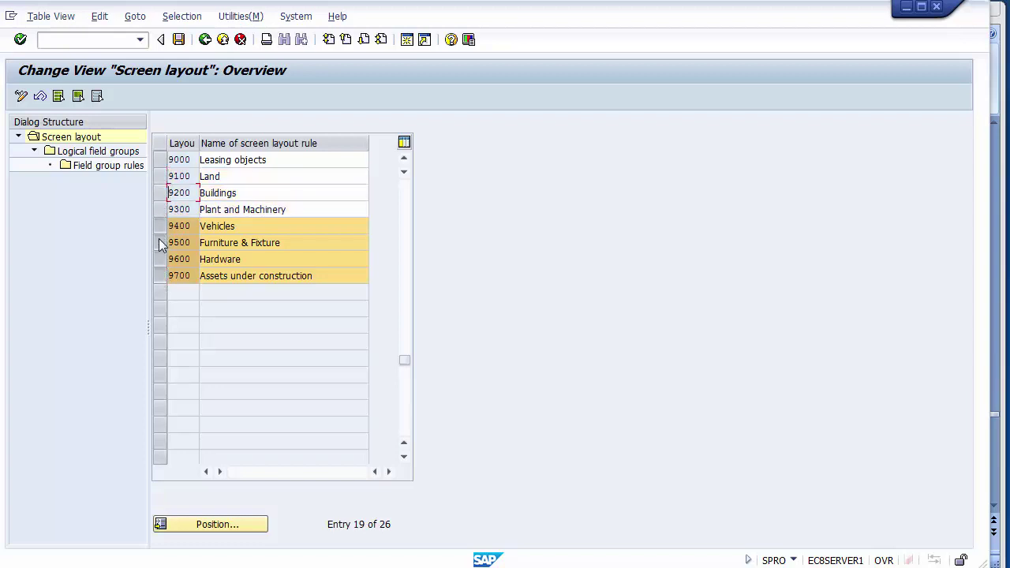
pyautogui.click(160, 242)
pyautogui.click(160, 259)
pyautogui.click(159, 276)
pyautogui.click(160, 226)
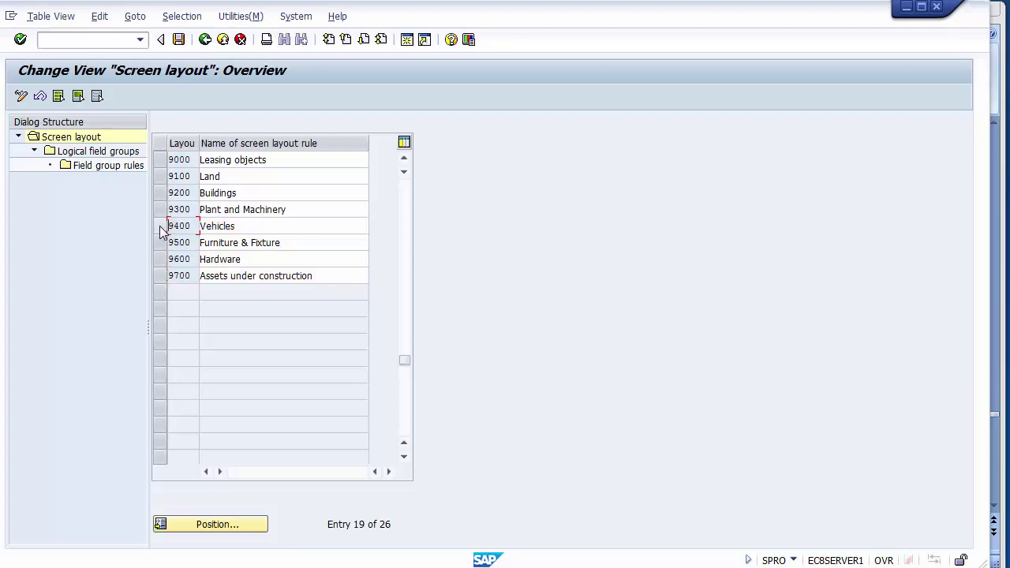
pyautogui.click(159, 209)
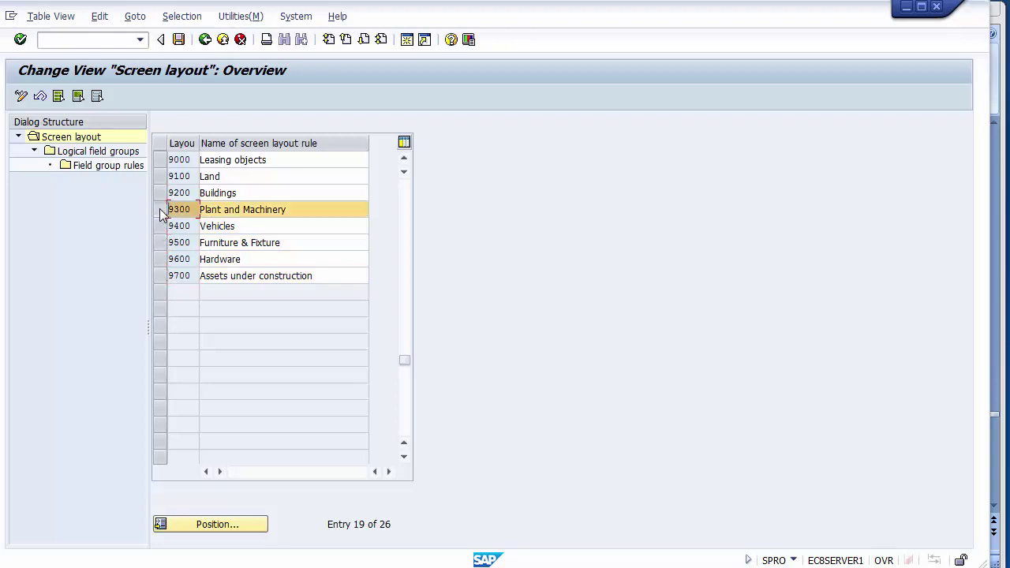
pyautogui.click(76, 155)
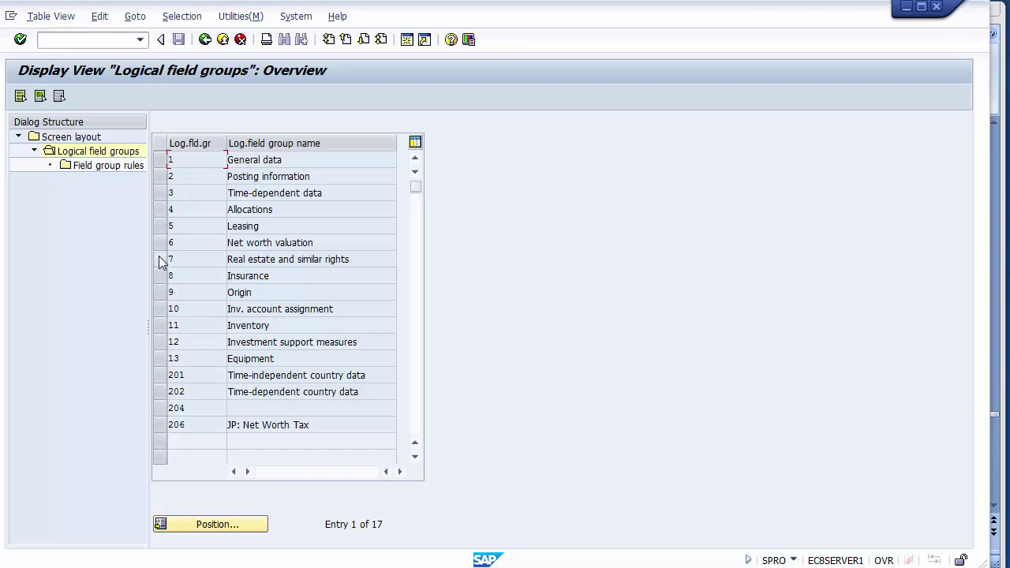
# Select logical field group 1 General data and open its field group rules.
pyautogui.click(160, 160)
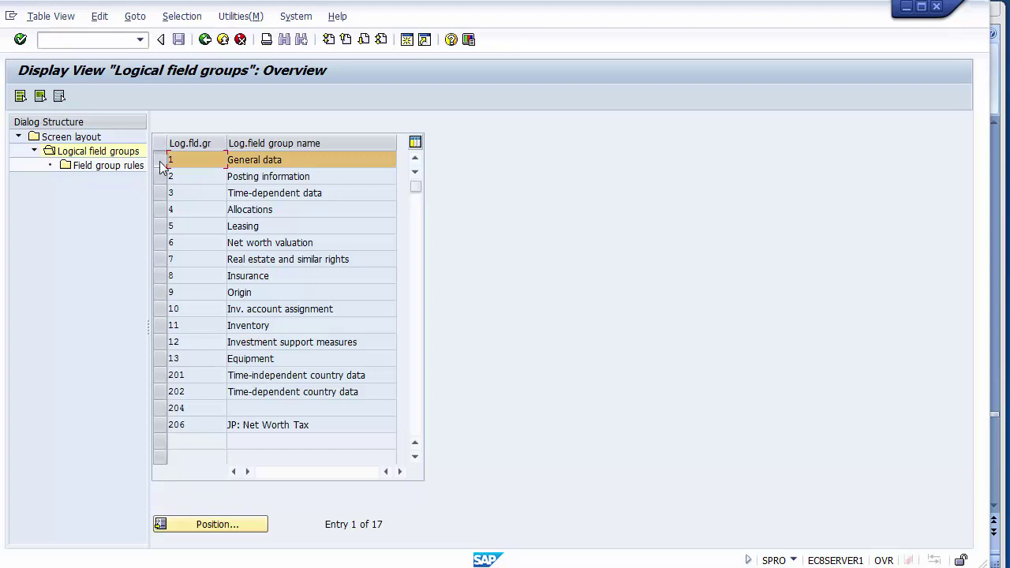
pyautogui.doubleClick(110, 169)
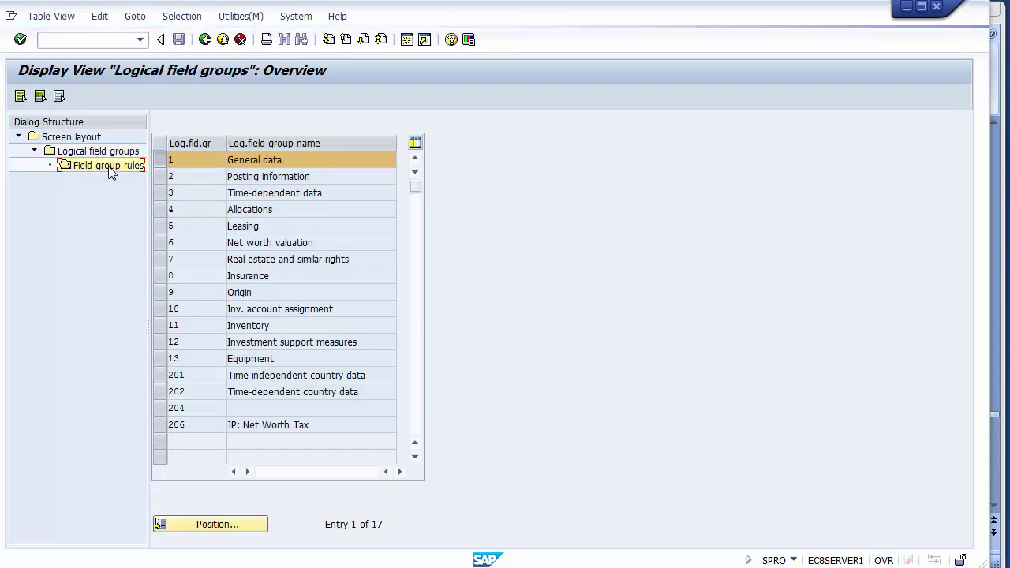
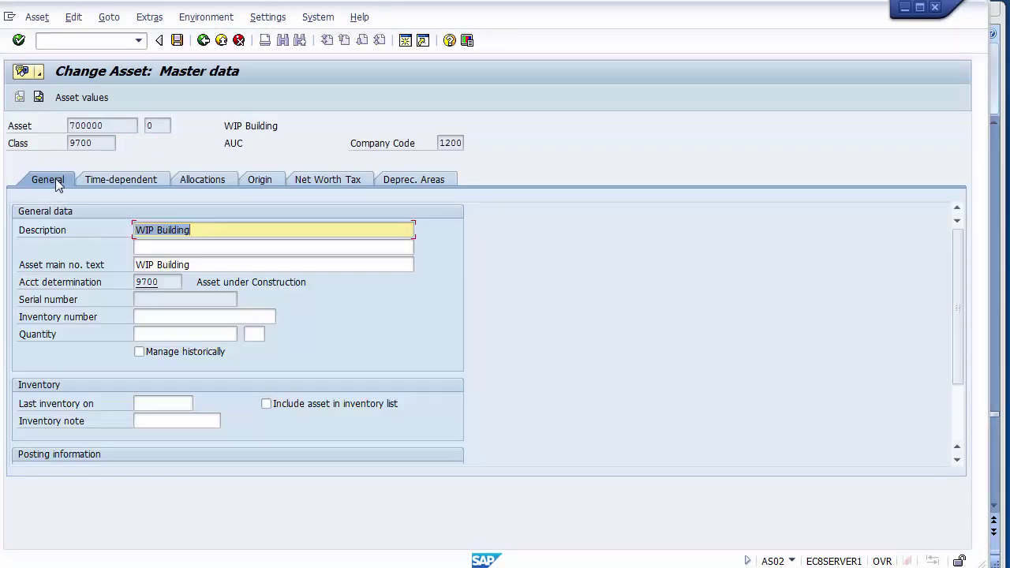
# Review the asset's Description, Serial number, Inventory number and Inventory note fields, then return to the field group rules.
pyautogui.click(55, 236)
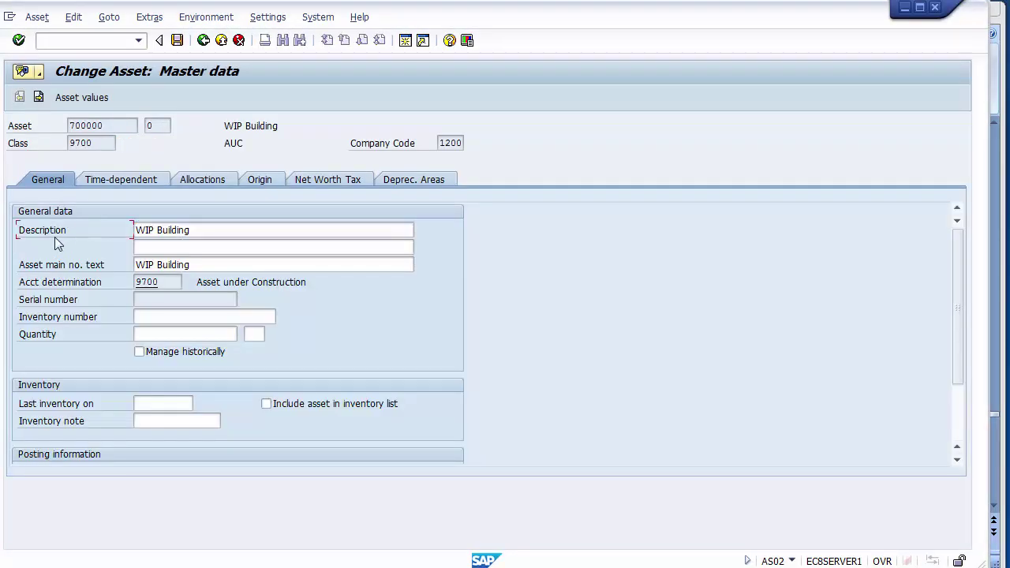
pyautogui.click(54, 305)
pyautogui.click(49, 317)
pyautogui.click(42, 405)
pyautogui.click(43, 421)
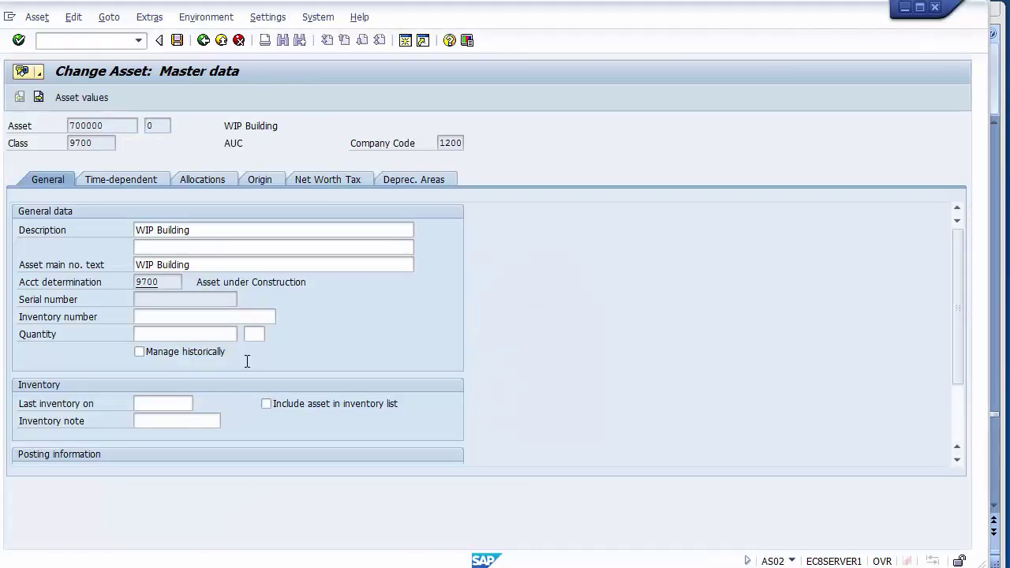
pyautogui.scroll(-2, 247, 360)
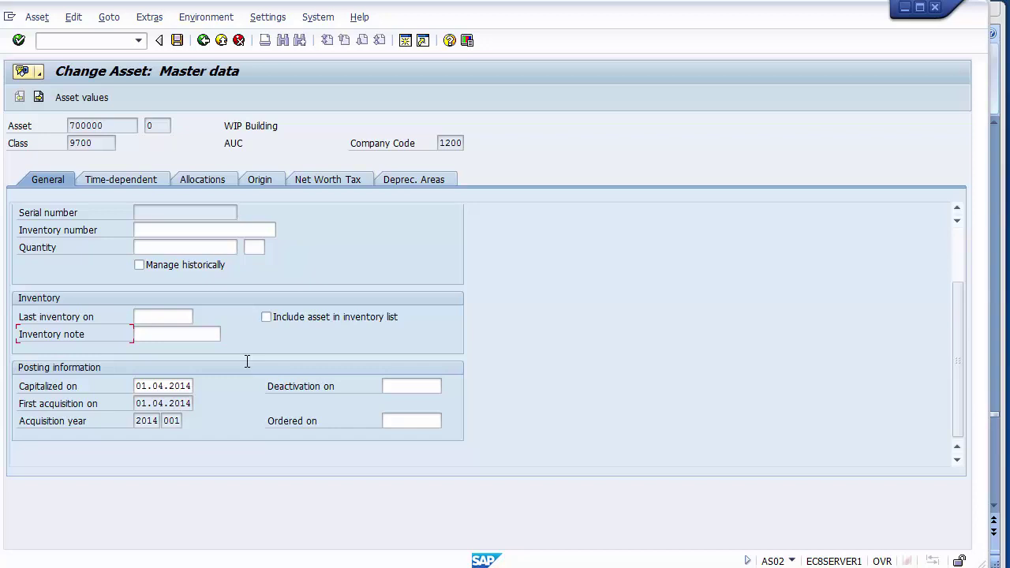
pyautogui.scroll(2, 247, 361)
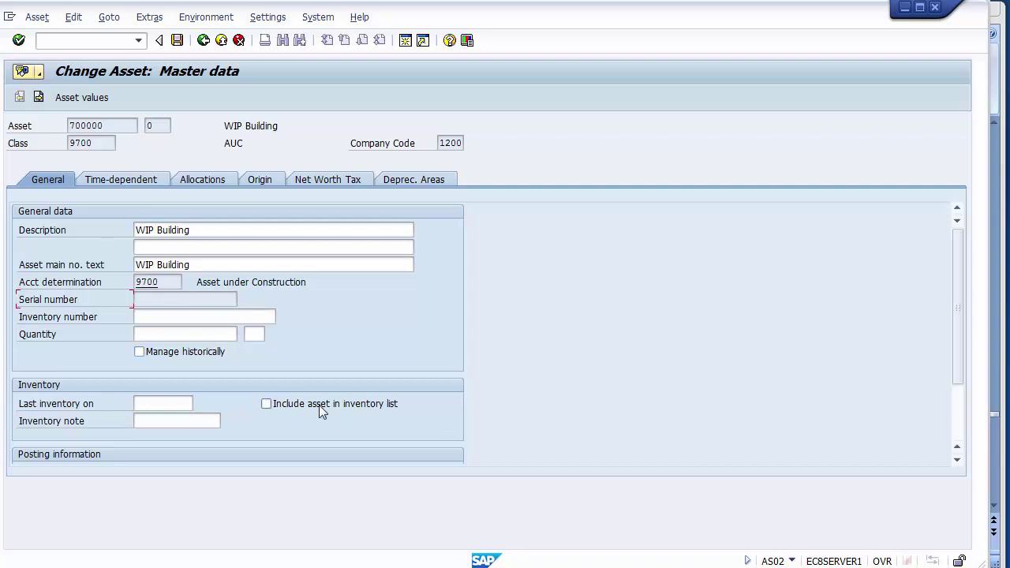
pyautogui.hotkey('alt', 'Tab')
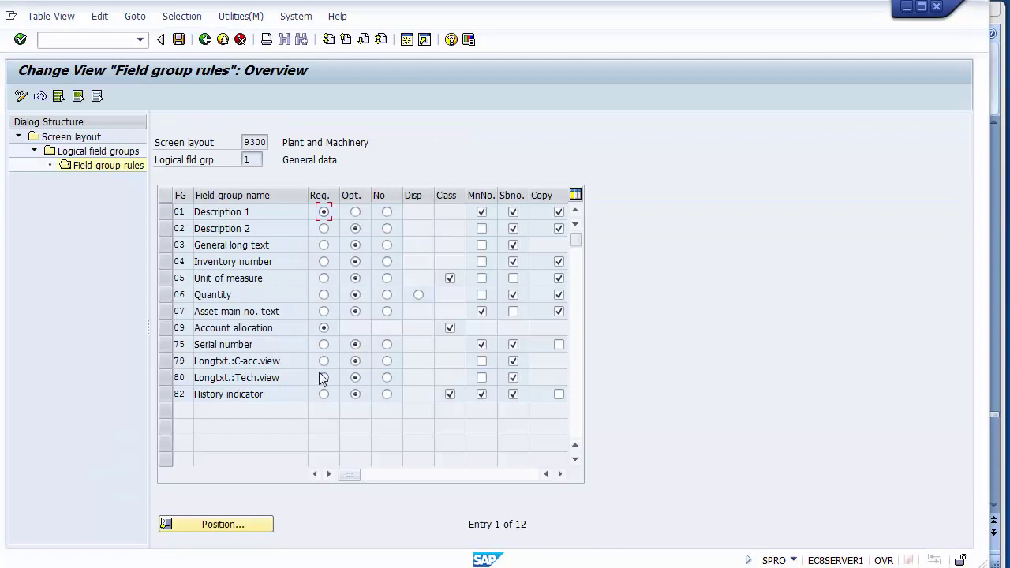
# Set Serial number to No (suppressed) and Quantity to Req. (required entry) in the general data rules.
pyautogui.click(265, 344)
pyautogui.click(388, 347)
pyautogui.click(324, 302)
pyautogui.click(239, 298)
# Save the field group rule changes under the customizing request.
pyautogui.click(180, 41)
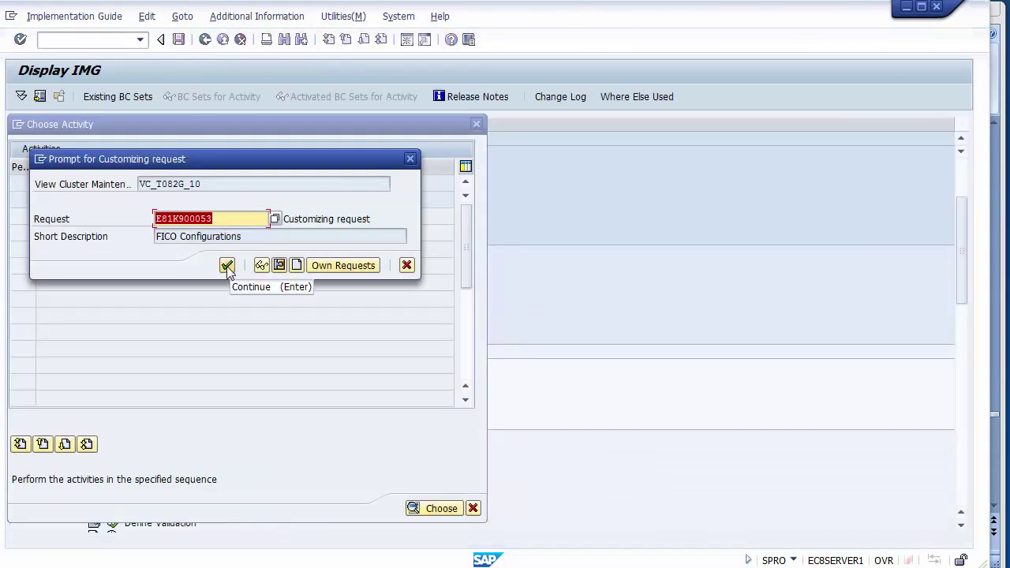
pyautogui.click(228, 267)
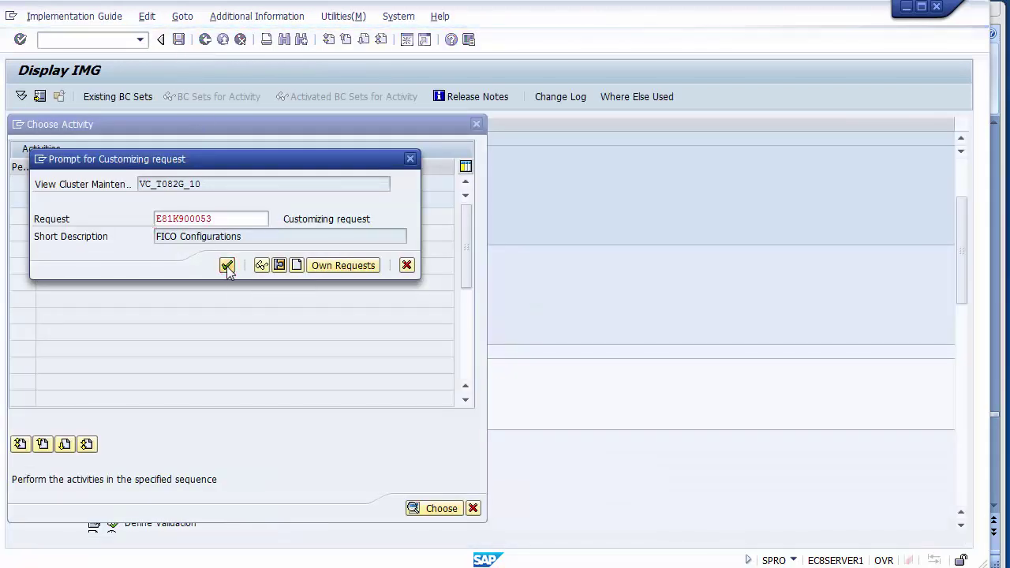
pyautogui.hotkey('alt', 'Tab')
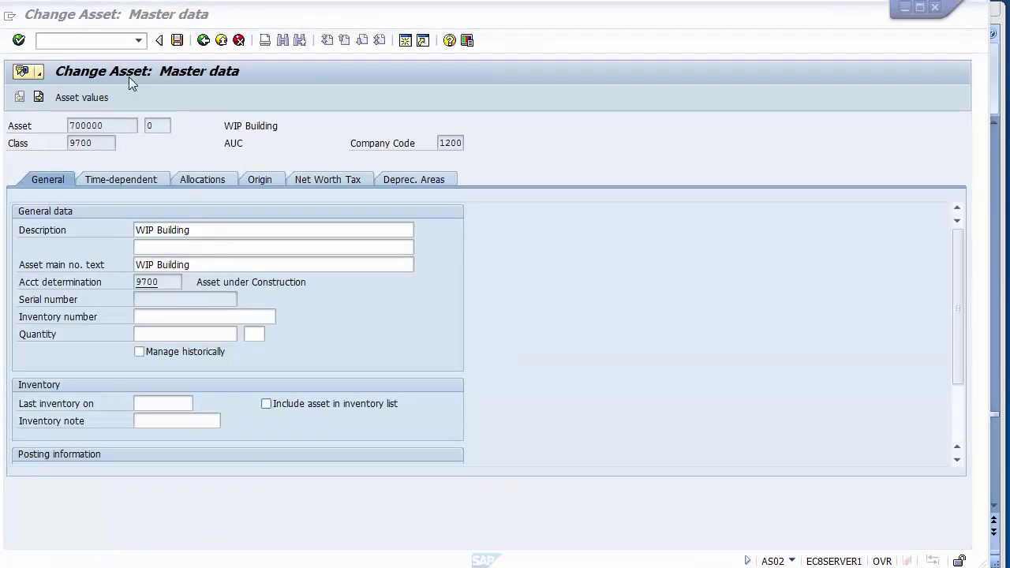
# Run /nAS02 and choose the 9300 GENERATOR asset 300001 from the asset list.
pyautogui.click(90, 43)
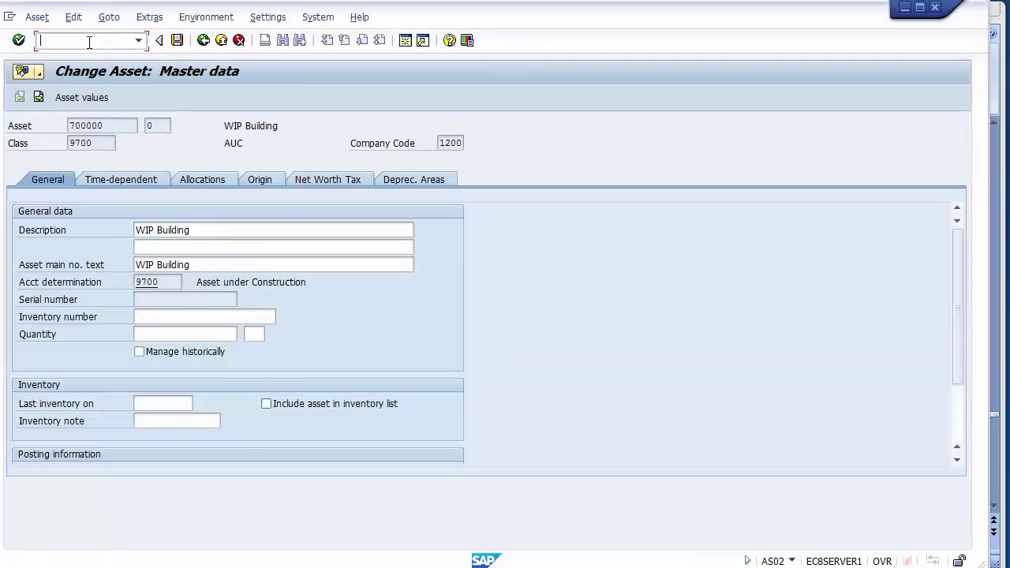
pyautogui.write('/n')
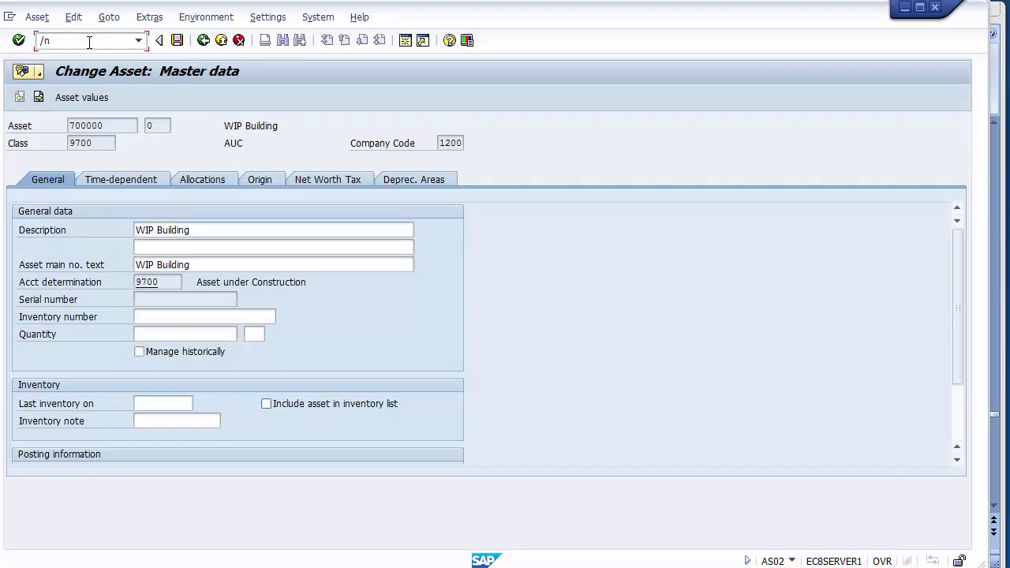
pyautogui.write('as02')
pyautogui.press('Return')
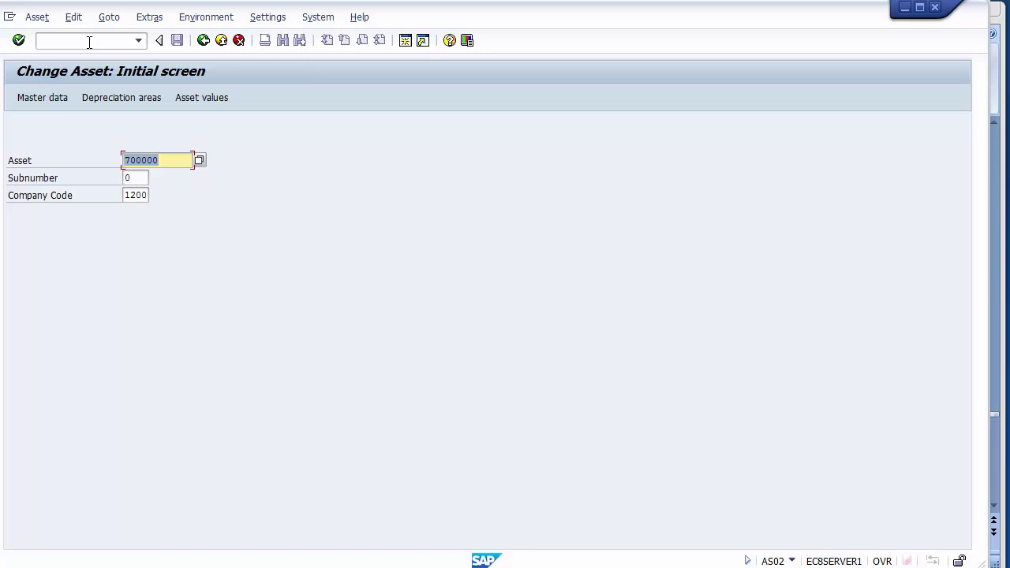
pyautogui.press('Delete')
pyautogui.press('Return')
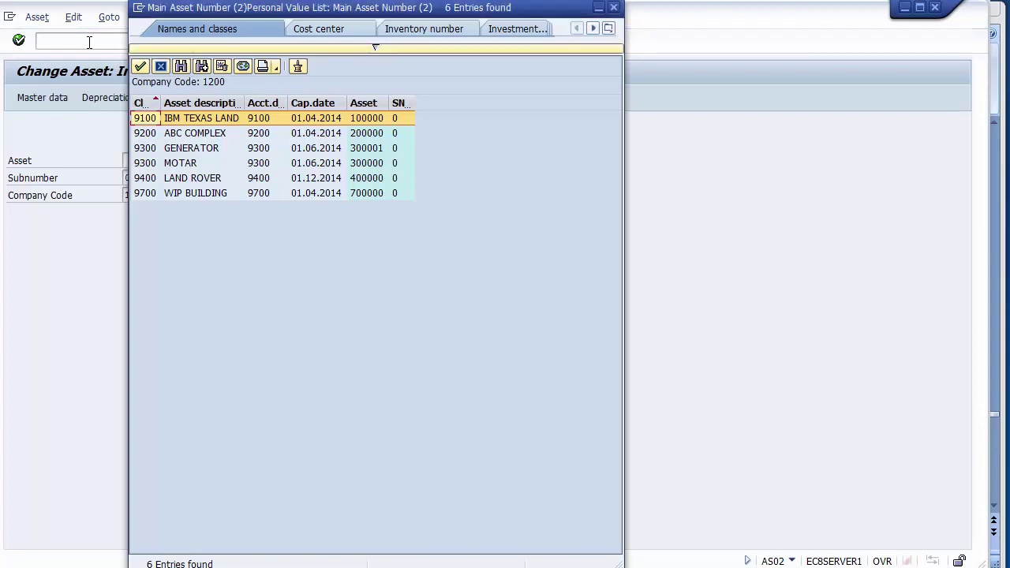
pyautogui.click(185, 149)
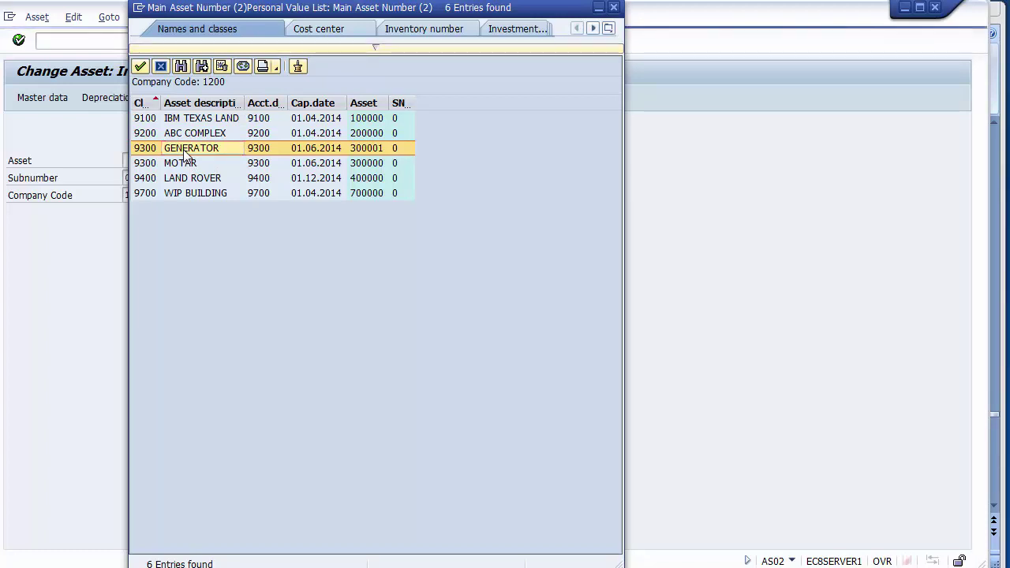
pyautogui.doubleClick(183, 149)
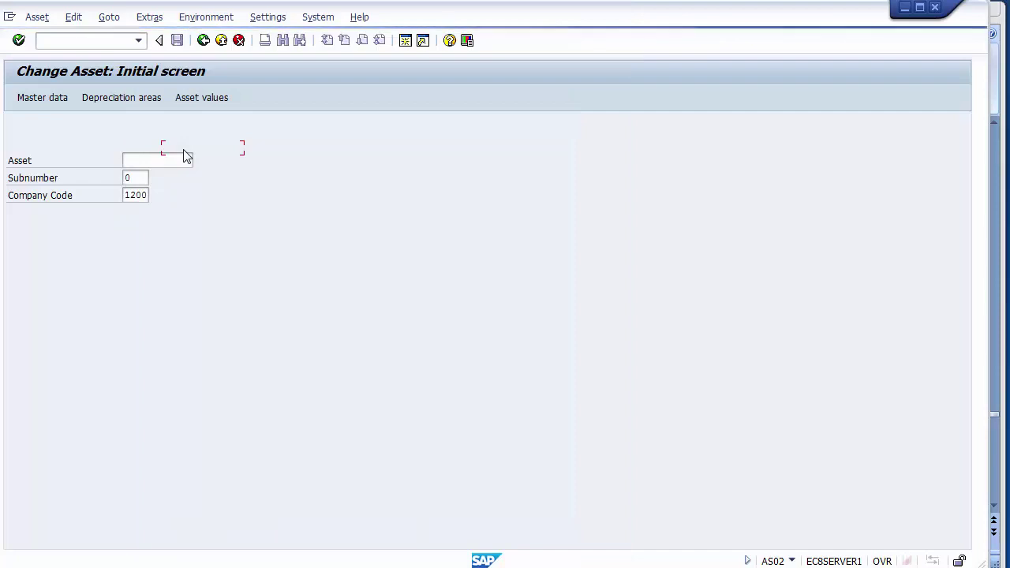
pyautogui.press('Return')
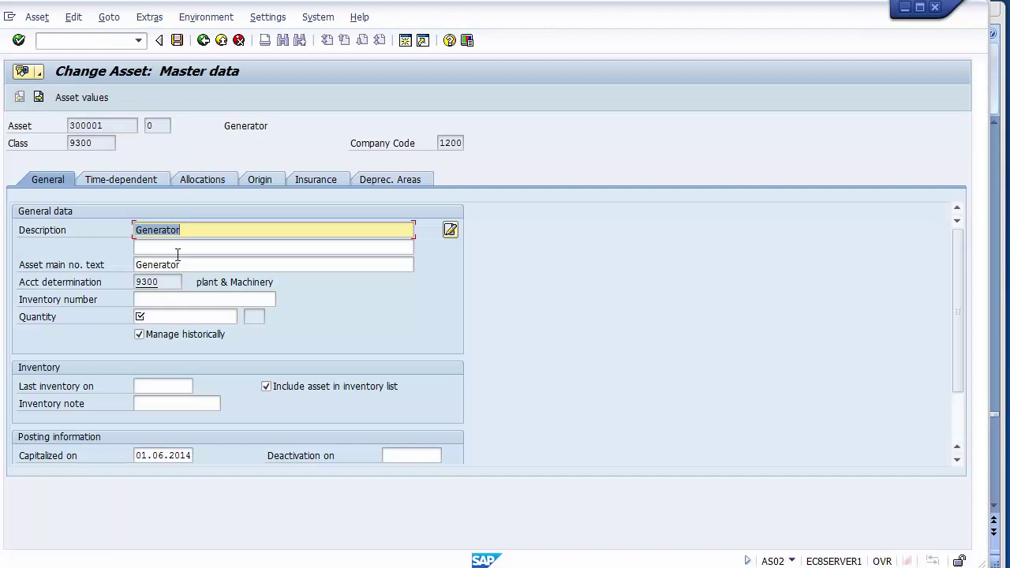
# Review the general data fields and try saving the asset with Quantity left empty.
pyautogui.click(74, 299)
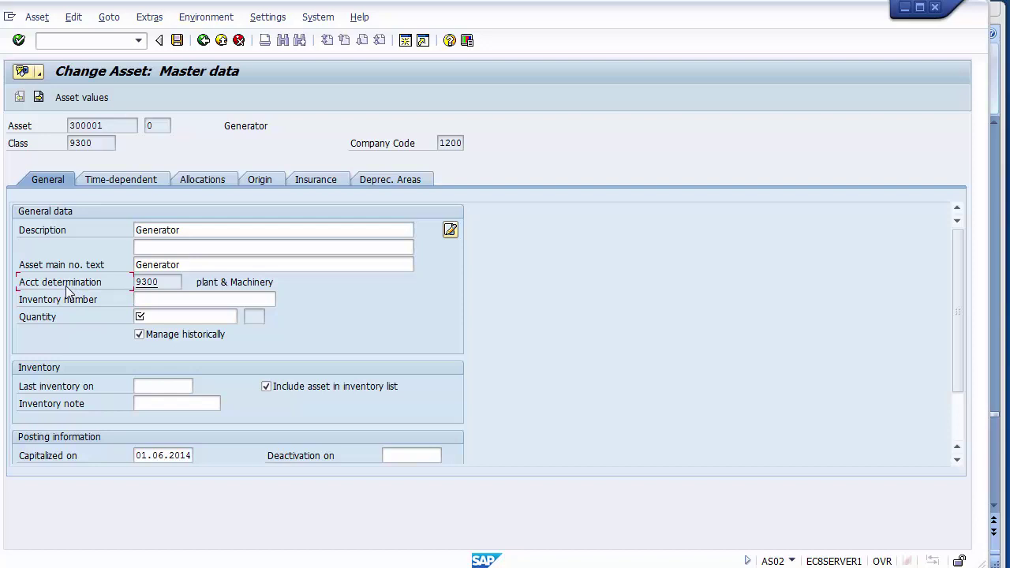
pyautogui.click(47, 305)
pyautogui.click(62, 314)
pyautogui.click(158, 317)
pyautogui.click(94, 319)
pyautogui.click(176, 40)
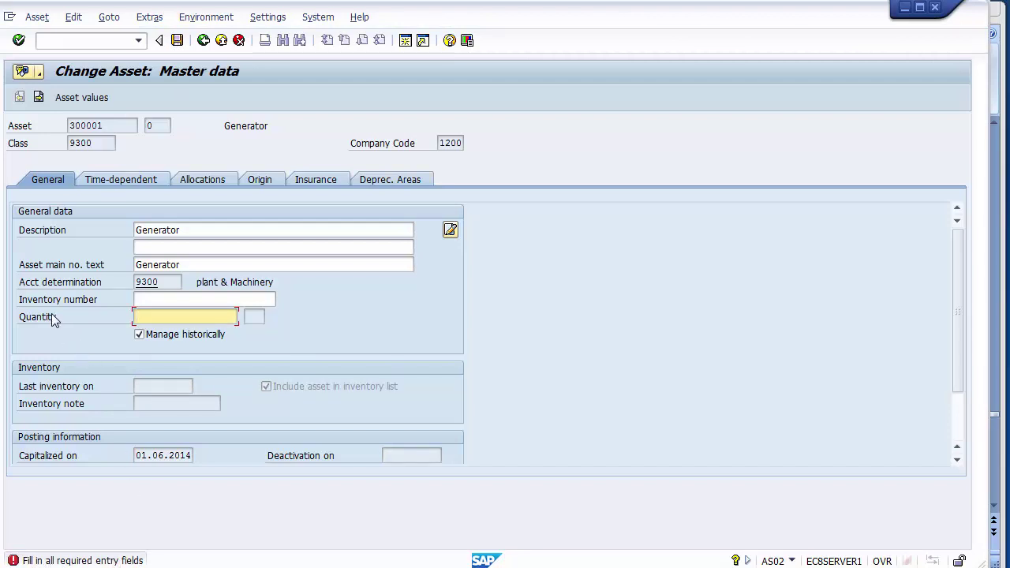
# Enter quantity 01, validate it and save the Generator asset 300001.
pyautogui.write('1')
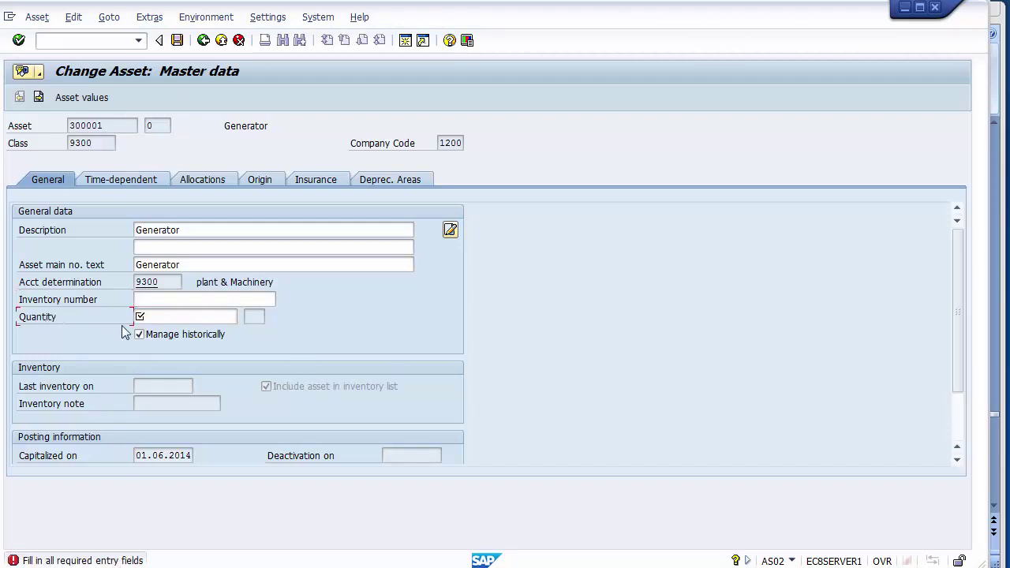
pyautogui.click(175, 312)
pyautogui.write('01')
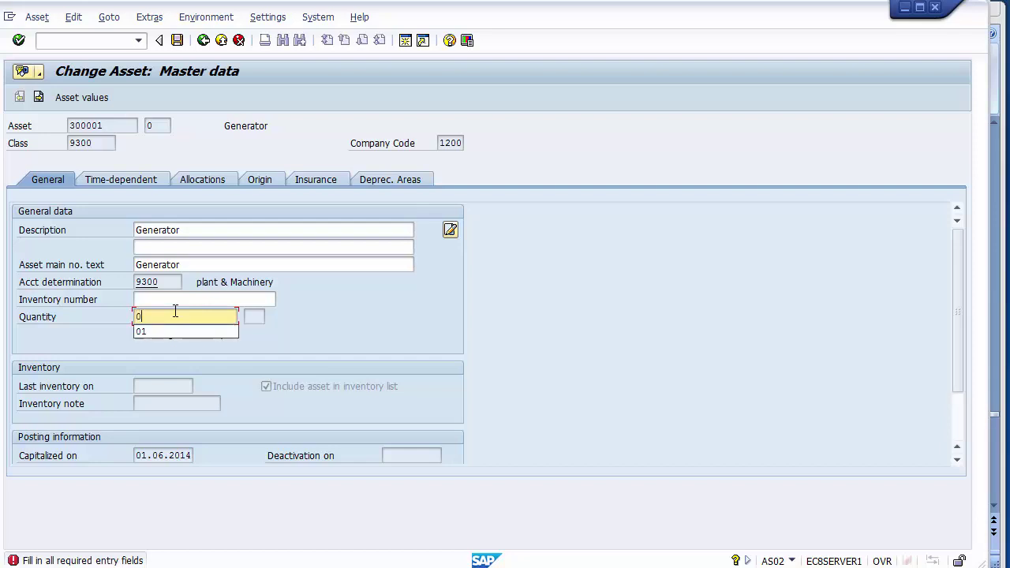
pyautogui.click(178, 41)
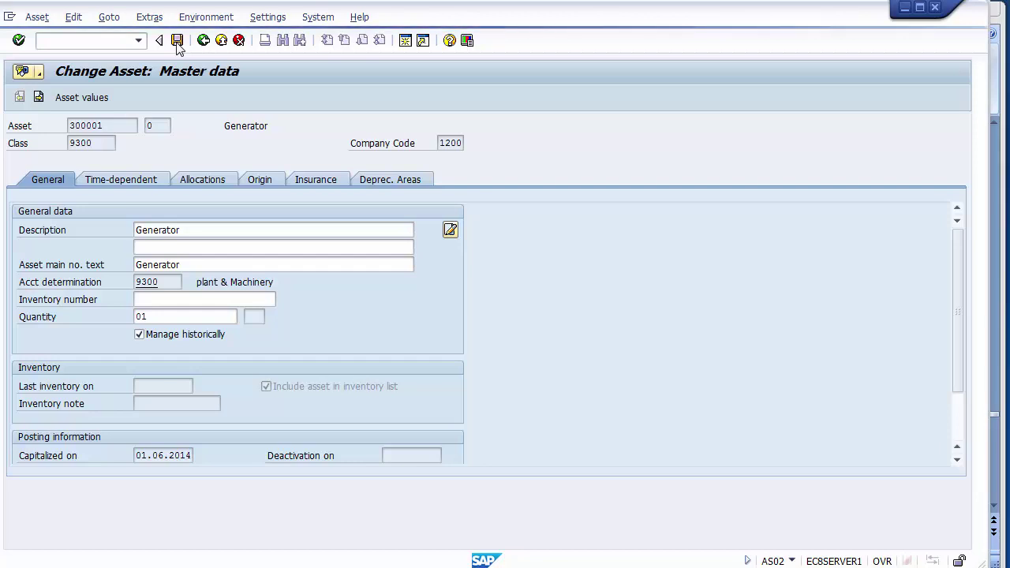
pyautogui.press('Return')
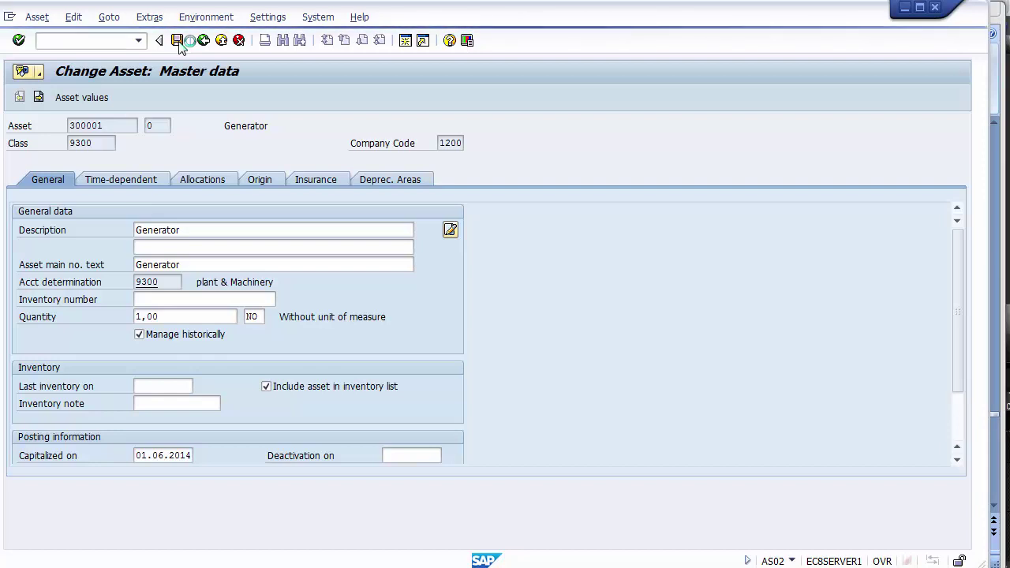
pyautogui.click(179, 41)
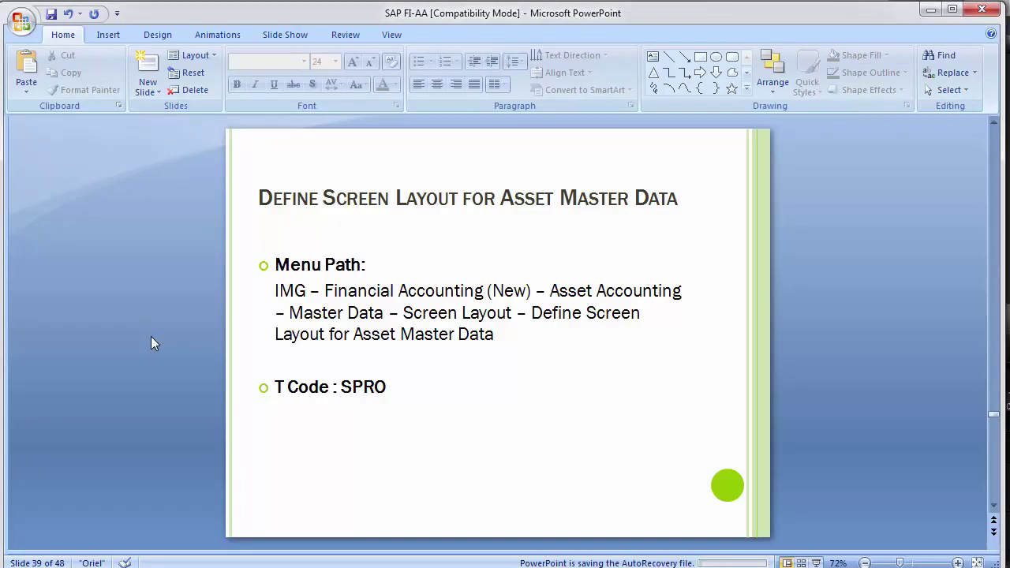
# Scroll the presentation to slide 40, 'Deactivate Asset Class for Chart of Depreciation'.
pyautogui.scroll(-2, 431, 419)
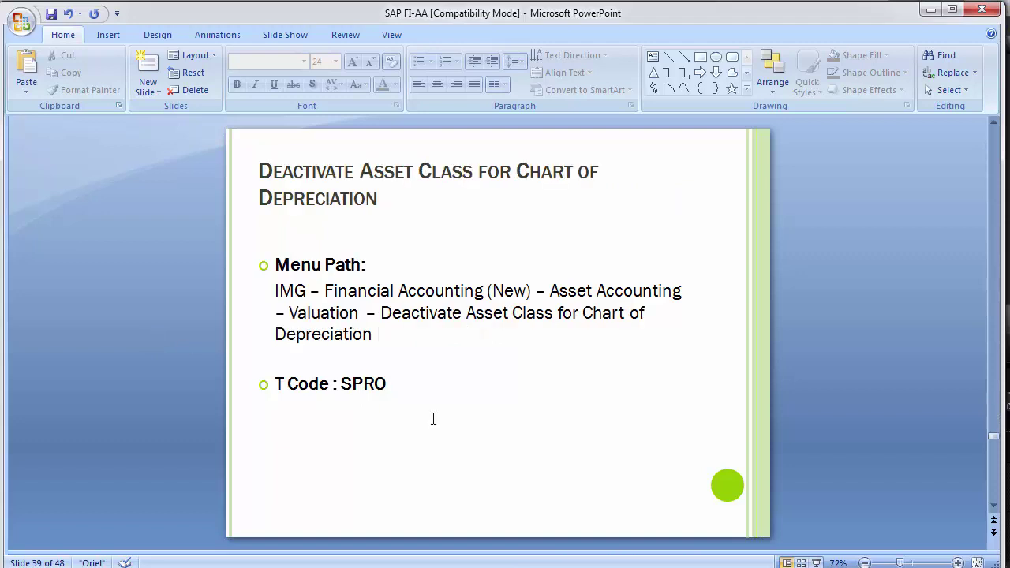
pyautogui.click(433, 418)
pyautogui.click(167, 324)
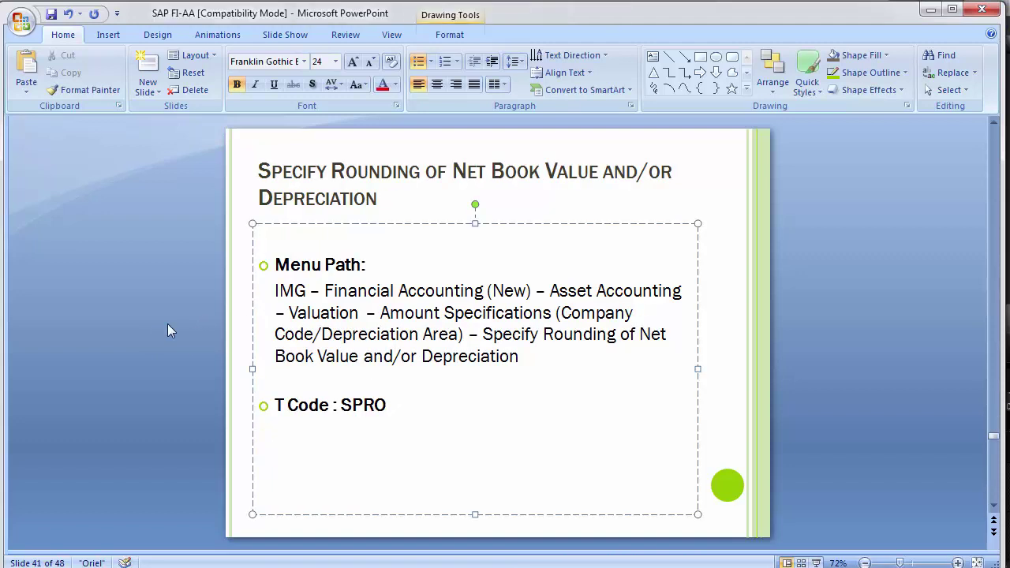
pyautogui.scroll(1, 167, 331)
pyautogui.scroll(-1, 167, 331)
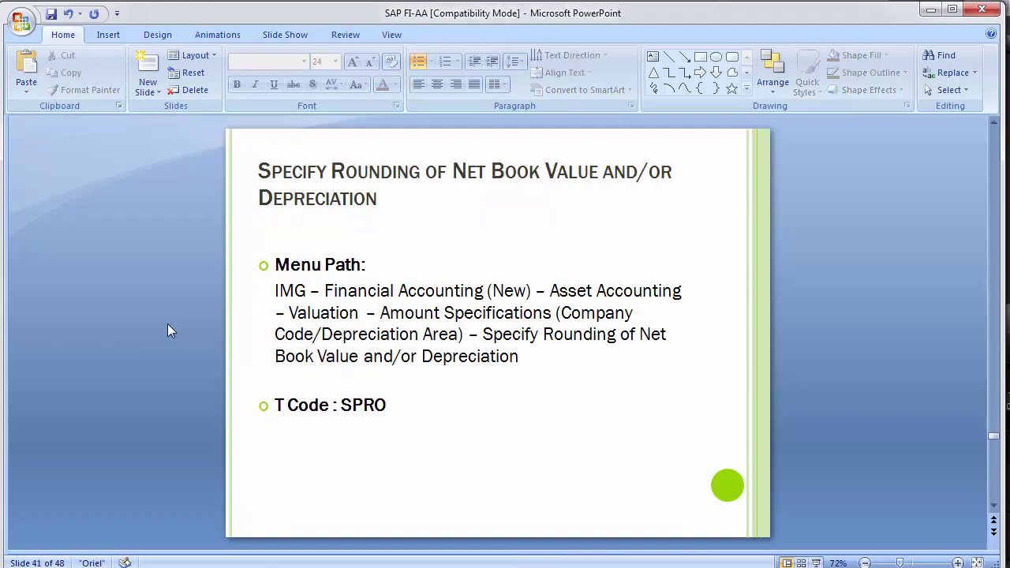
pyautogui.scroll(1, 167, 331)
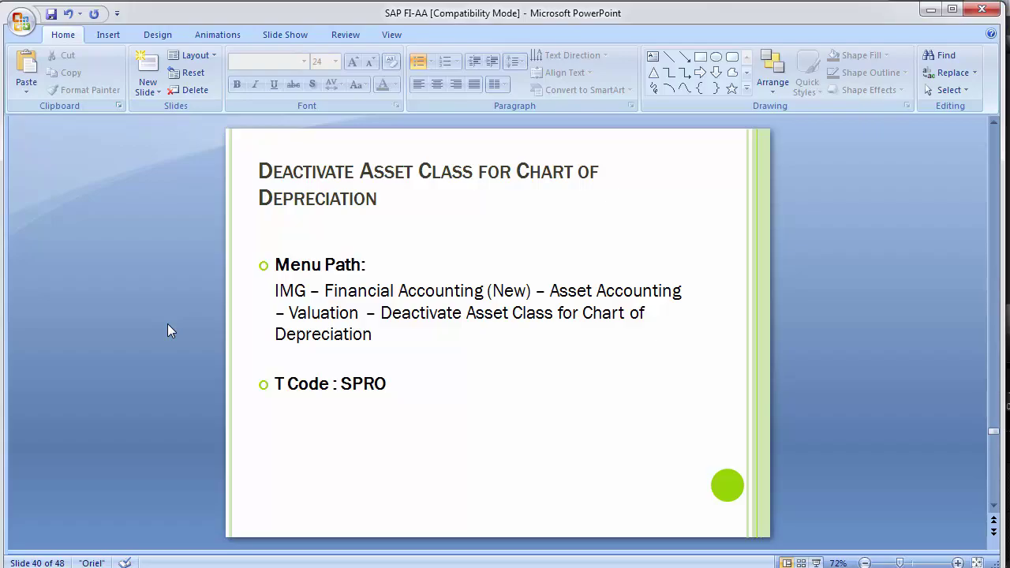
# Leave the field group rules overview and check the IMG menu path on the slide.
pyautogui.hotkey('alt', 'Tab')
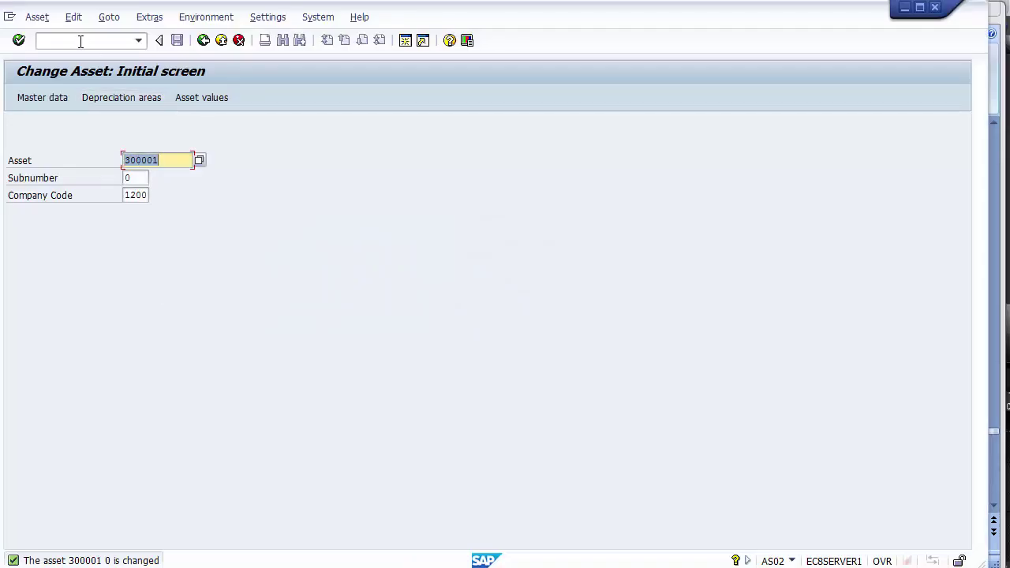
pyautogui.moveTo(226, 564)
pyautogui.click(248, 505)
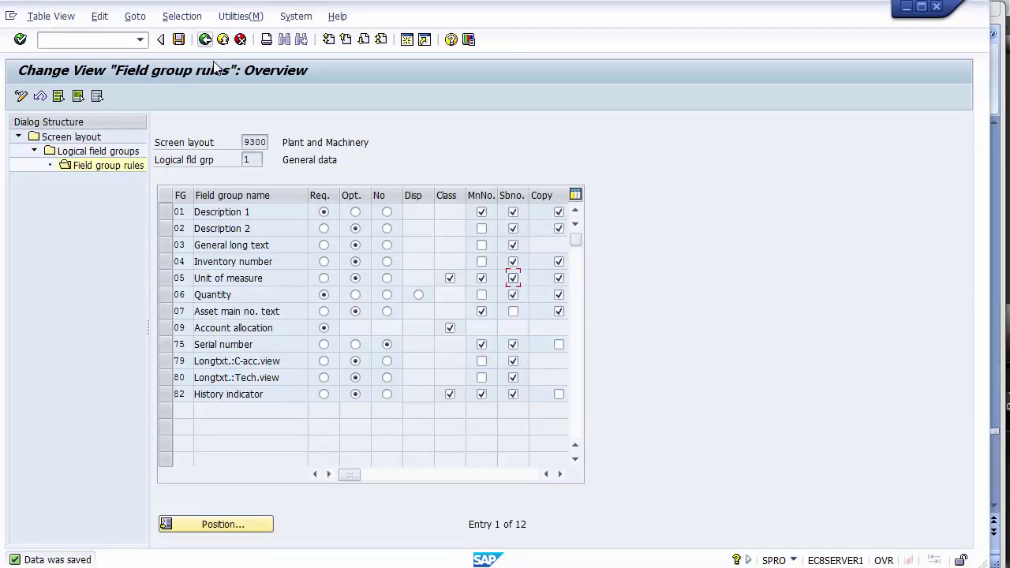
pyautogui.click(205, 40)
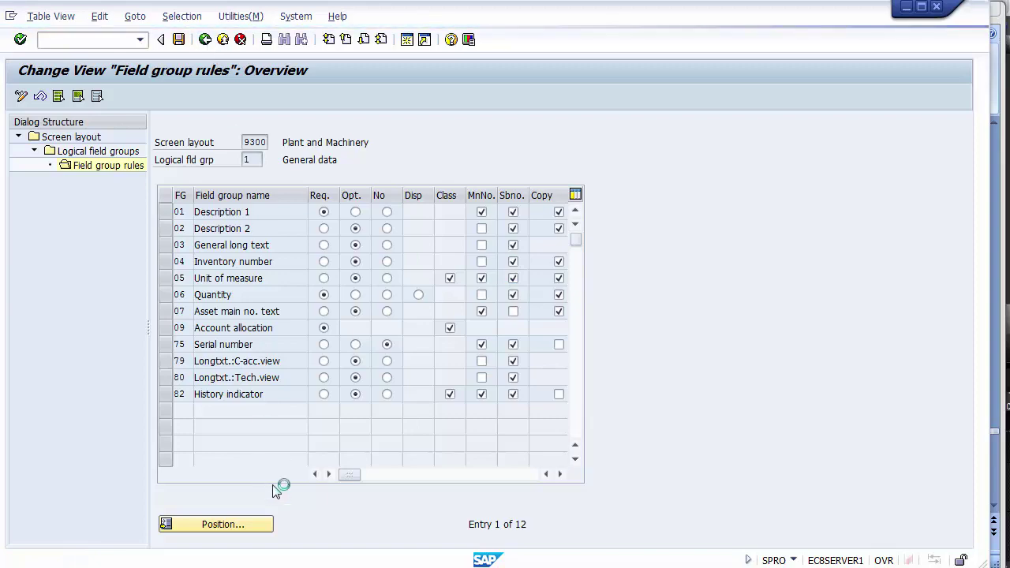
pyautogui.moveTo(296, 565)
pyautogui.click(295, 509)
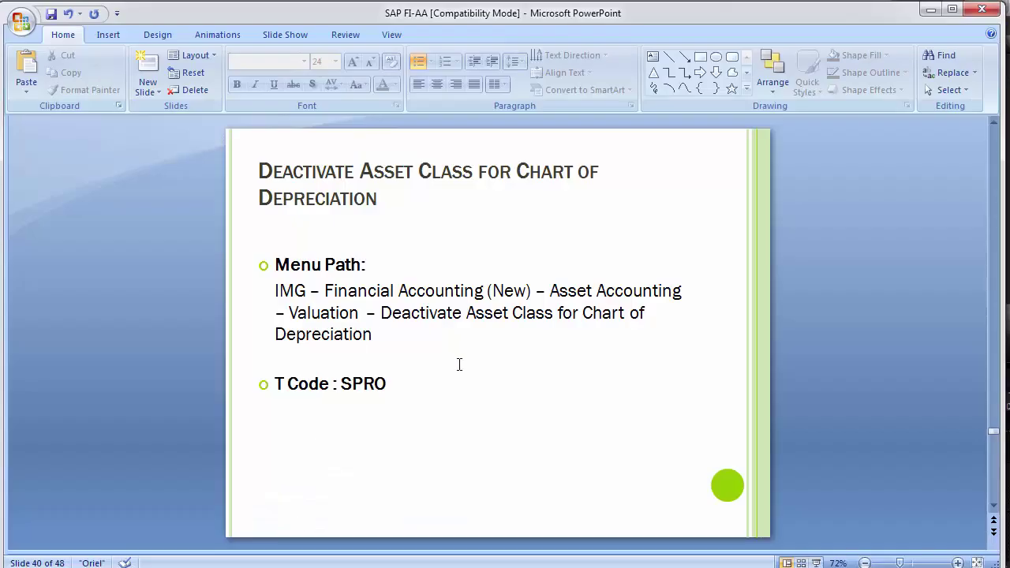
pyautogui.click(350, 310)
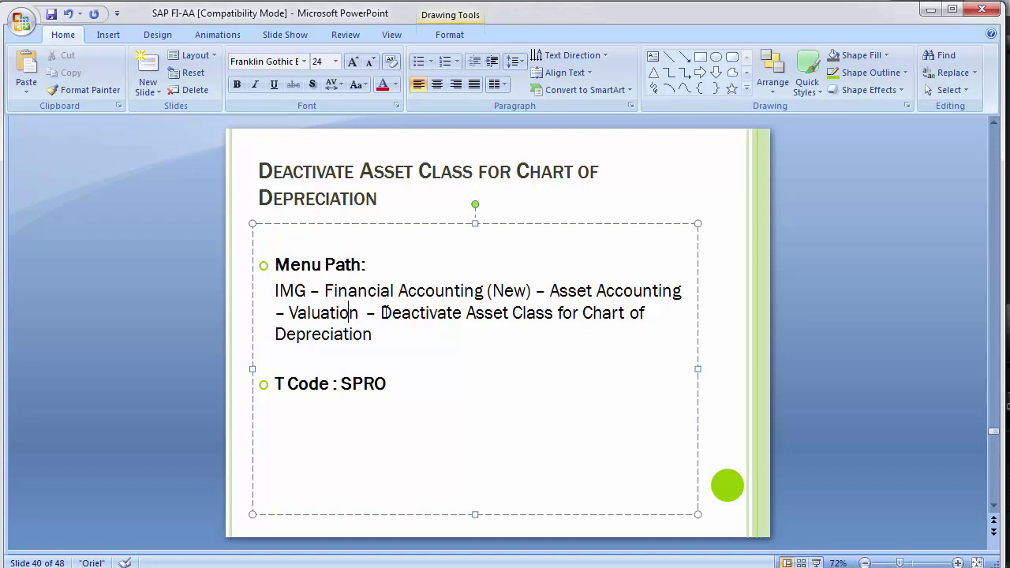
pyautogui.click(143, 298)
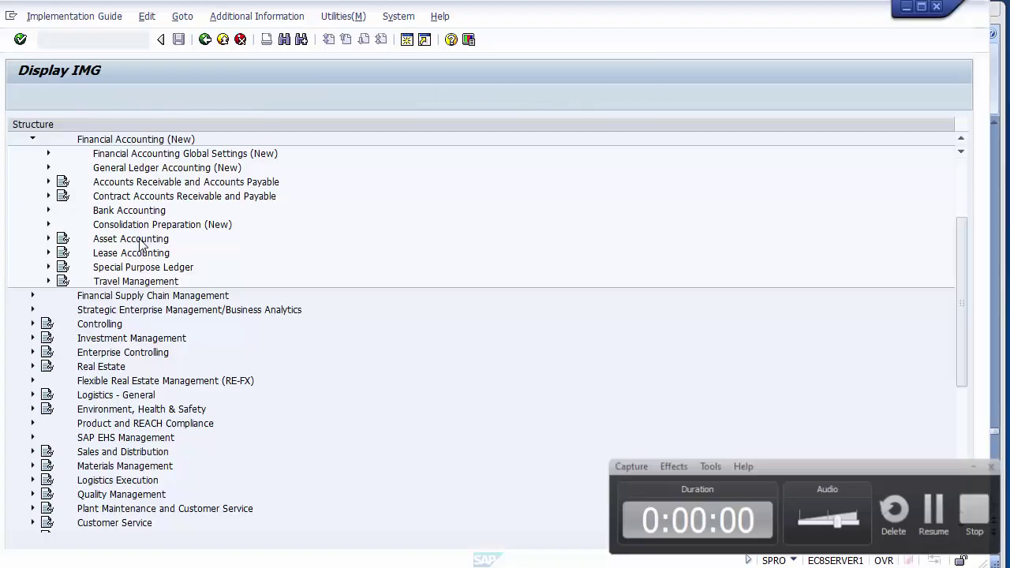
# Run Asset Accounting > Valuation > Deactivate Asset Class for Chart of Depreciation in SPRO.
pyautogui.click(141, 240)
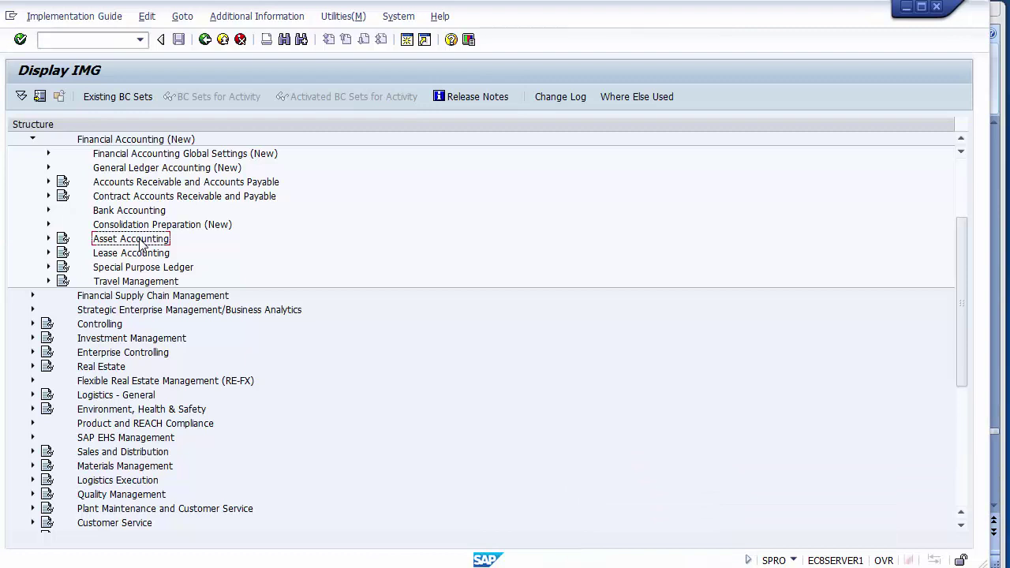
pyautogui.click(48, 239)
pyautogui.click(64, 295)
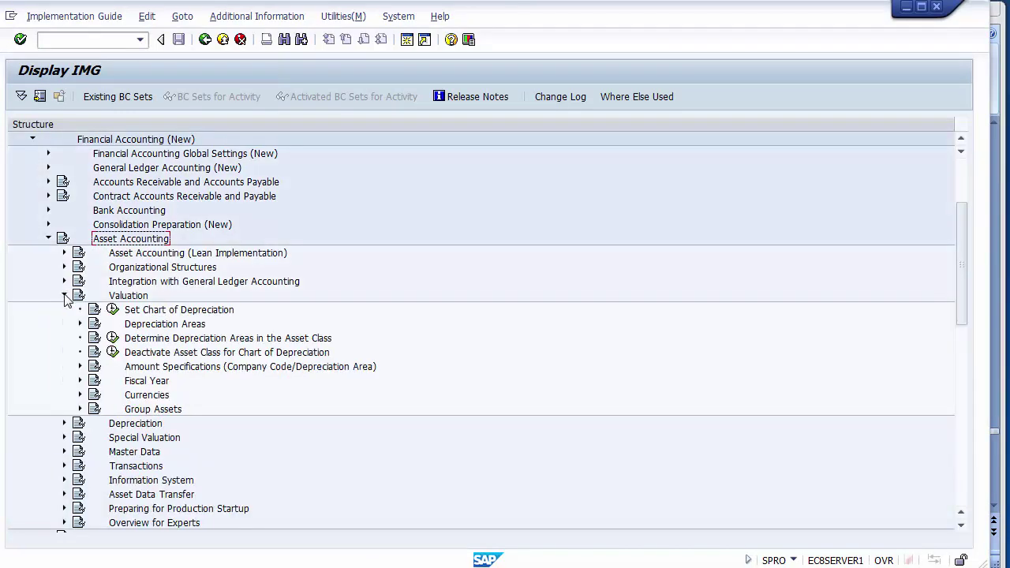
pyautogui.click(180, 355)
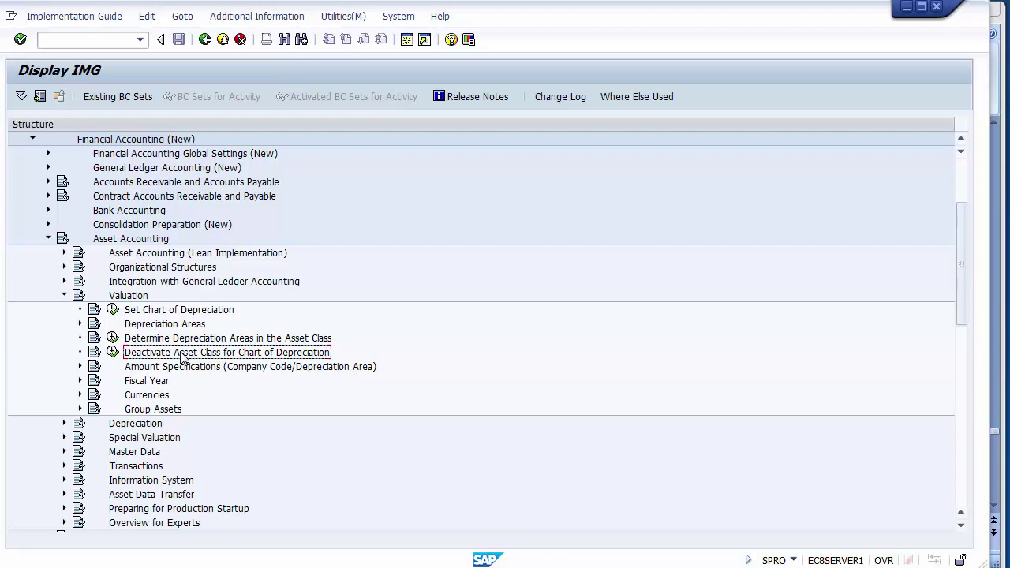
pyautogui.click(113, 357)
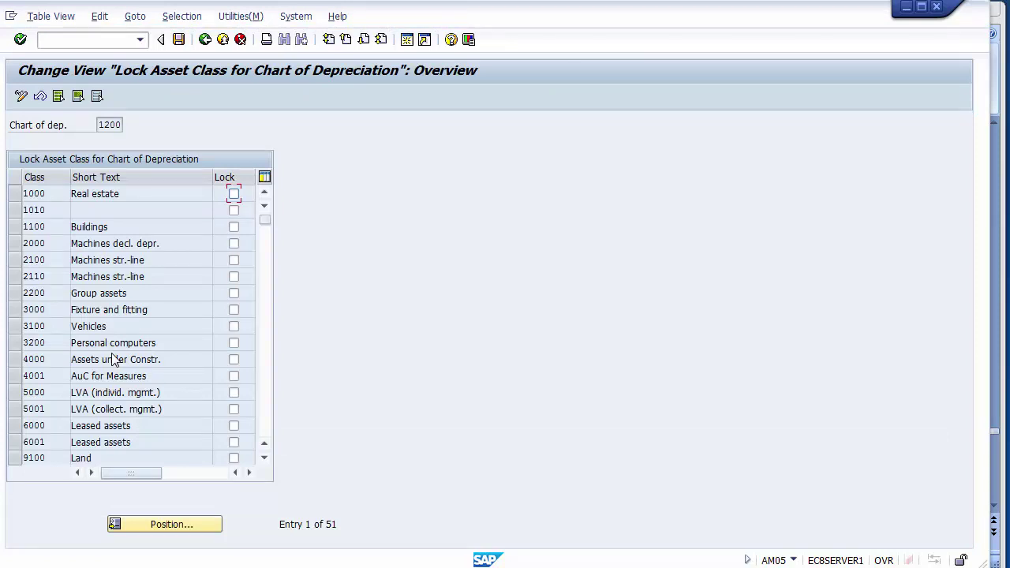
# Browse the asset class rows to locate class 9100 Land.
pyautogui.click(14, 194)
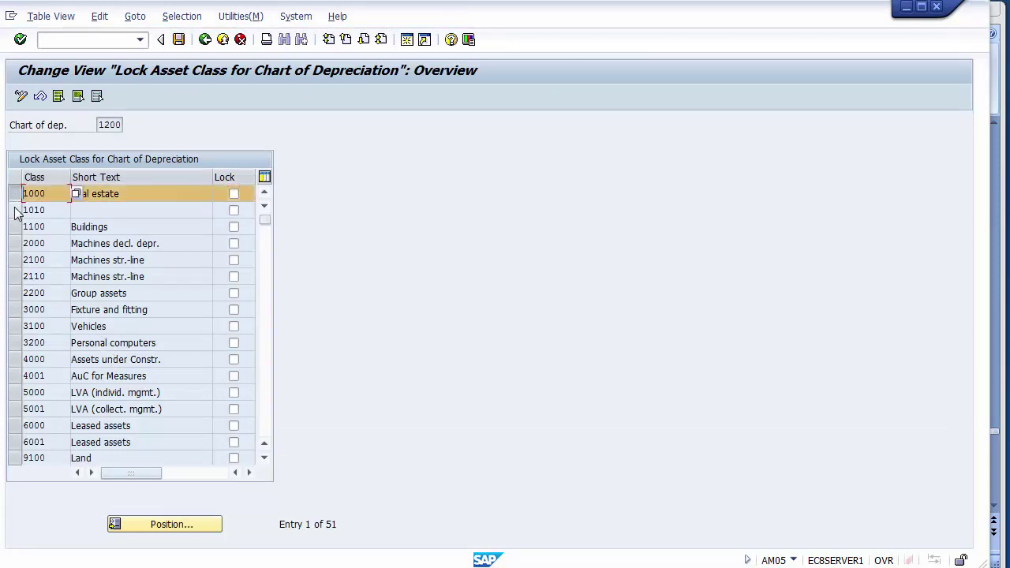
pyautogui.click(14, 210)
pyautogui.click(14, 260)
pyautogui.click(14, 210)
pyautogui.click(14, 194)
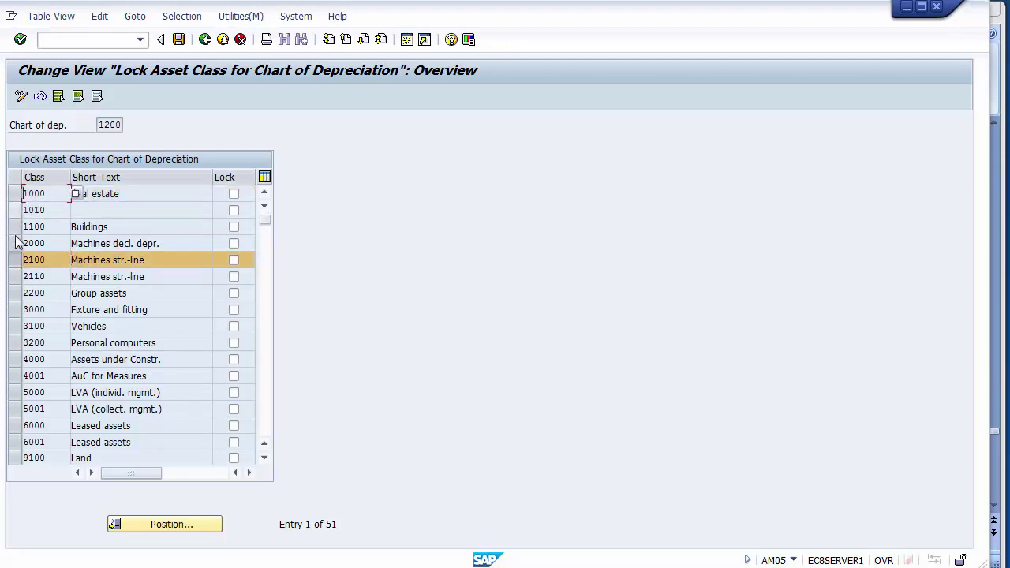
pyautogui.click(14, 260)
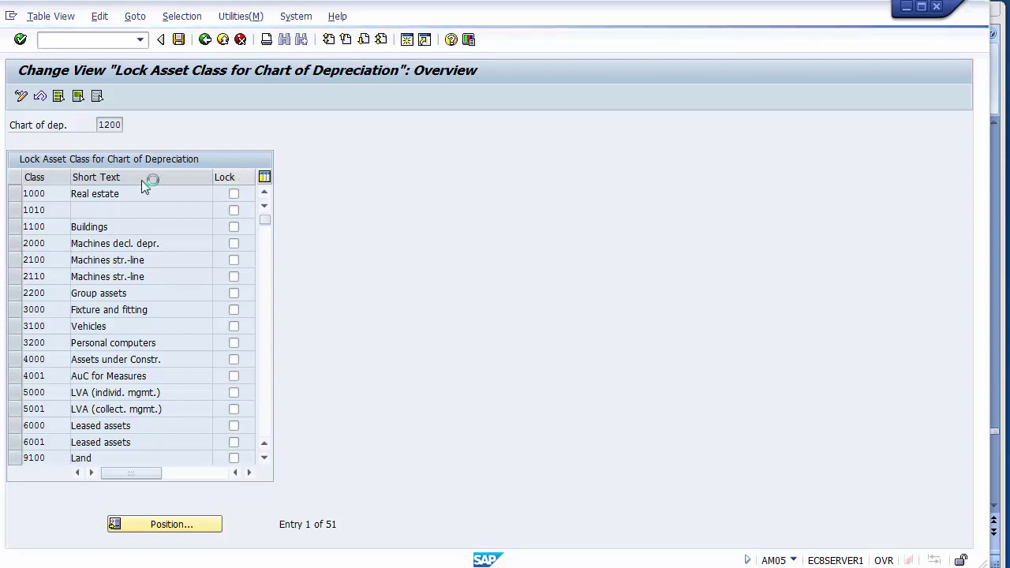
pyautogui.doubleClick(37, 378)
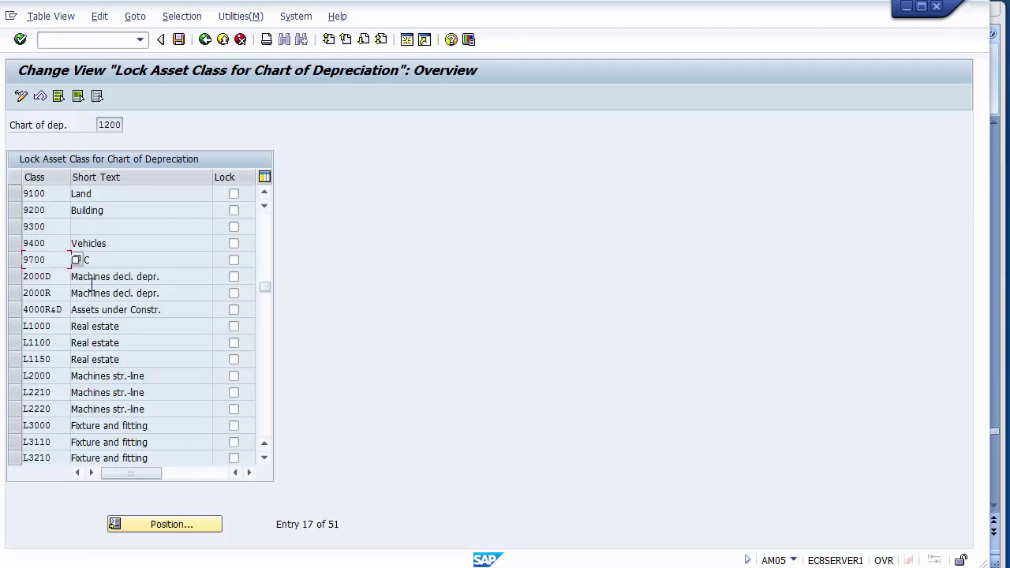
# Lock class 9100 Land and save under the FICO Configurations customizing request.
pyautogui.click(234, 196)
pyautogui.click(179, 48)
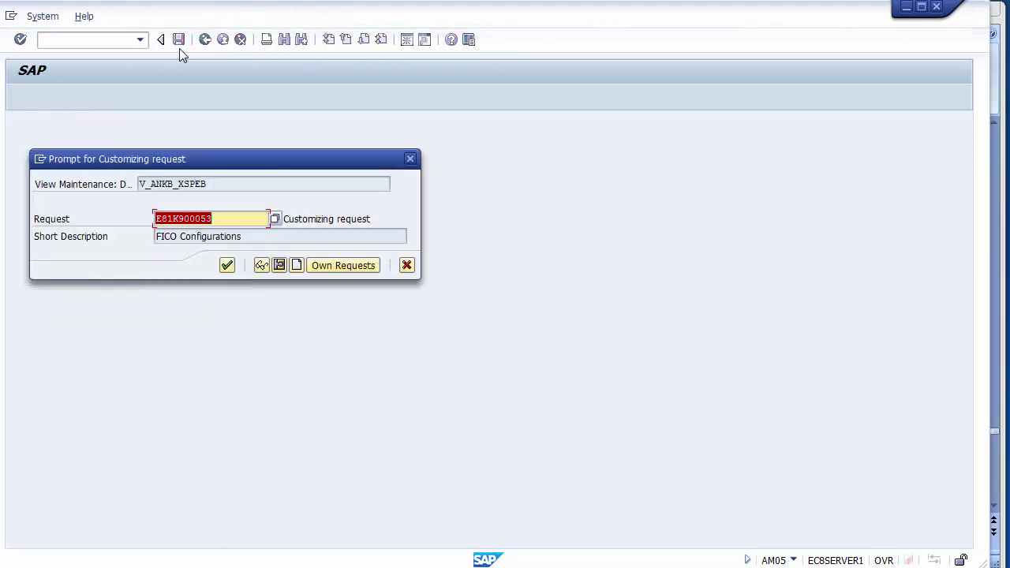
pyautogui.click(228, 269)
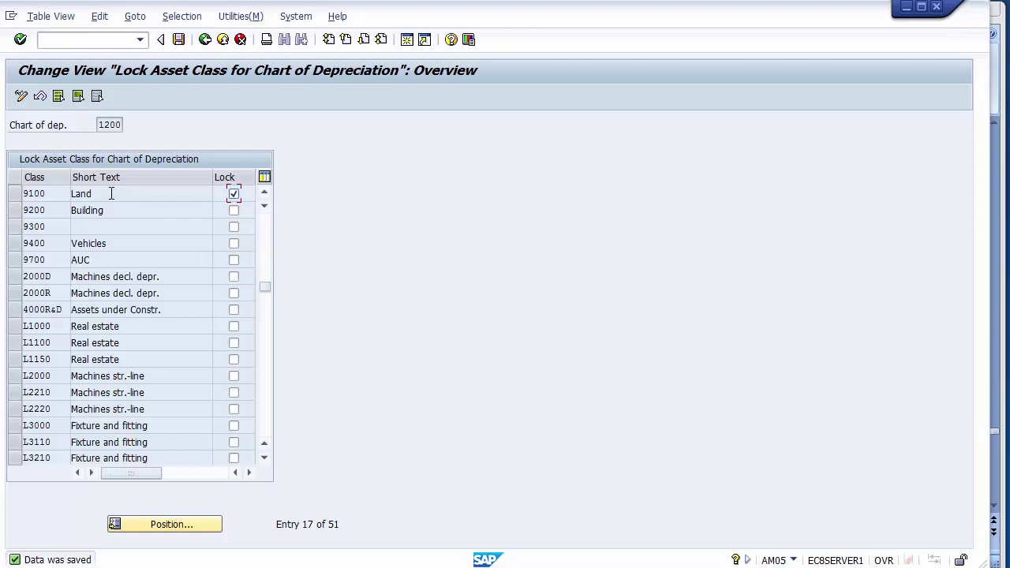
# Untick Lock for 9100 Land and tick Lock for 9200 Building.
pyautogui.moveTo(94, 193); pyautogui.dragTo(73, 194)
pyautogui.click(17, 201)
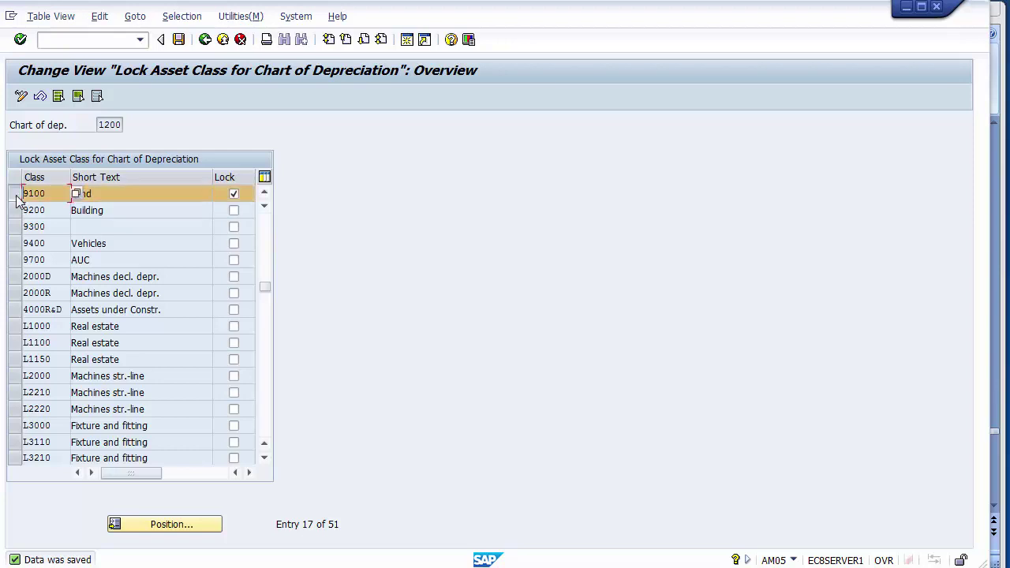
pyautogui.click(18, 200)
pyautogui.click(235, 195)
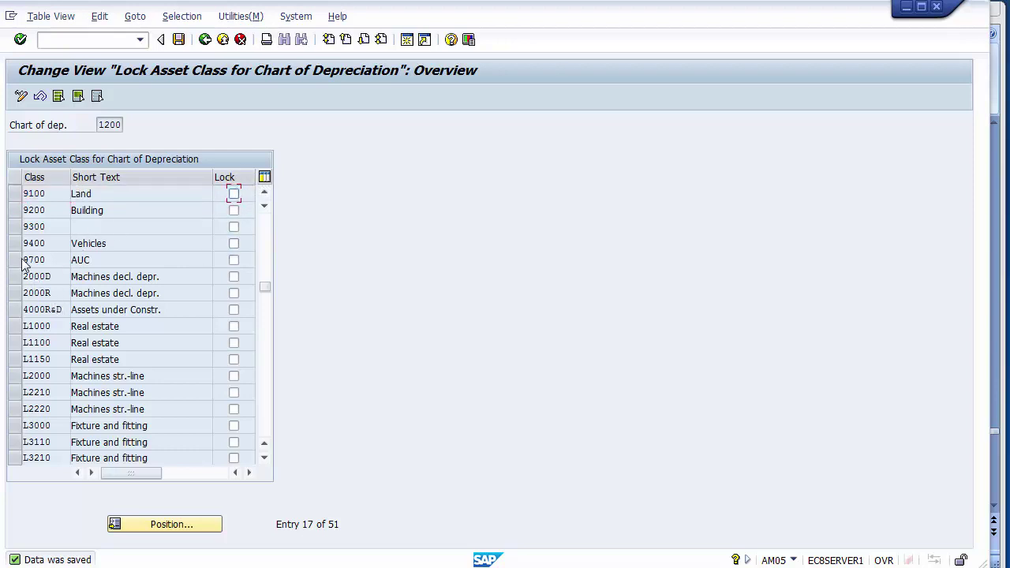
pyautogui.click(14, 210)
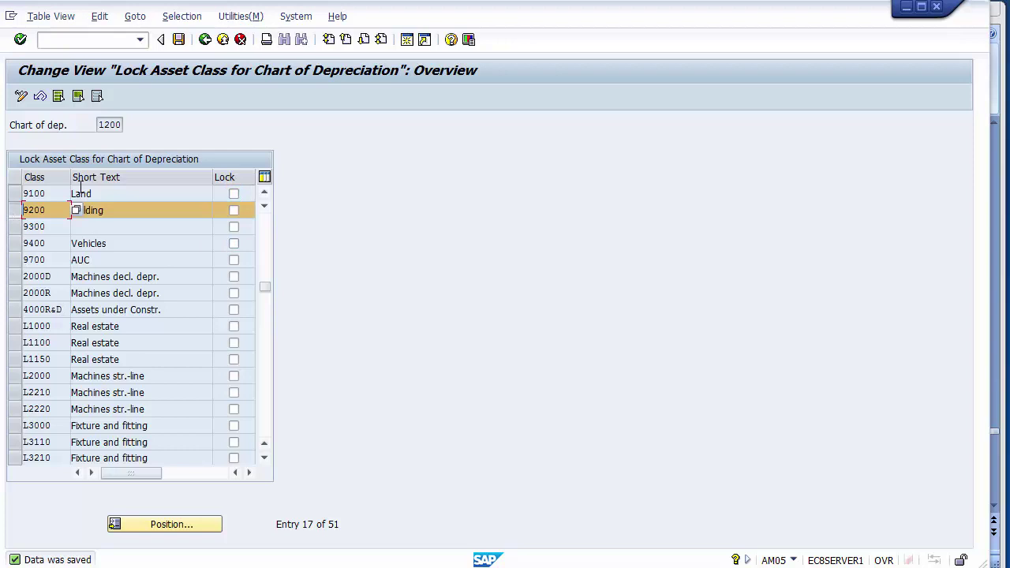
pyautogui.click(235, 208)
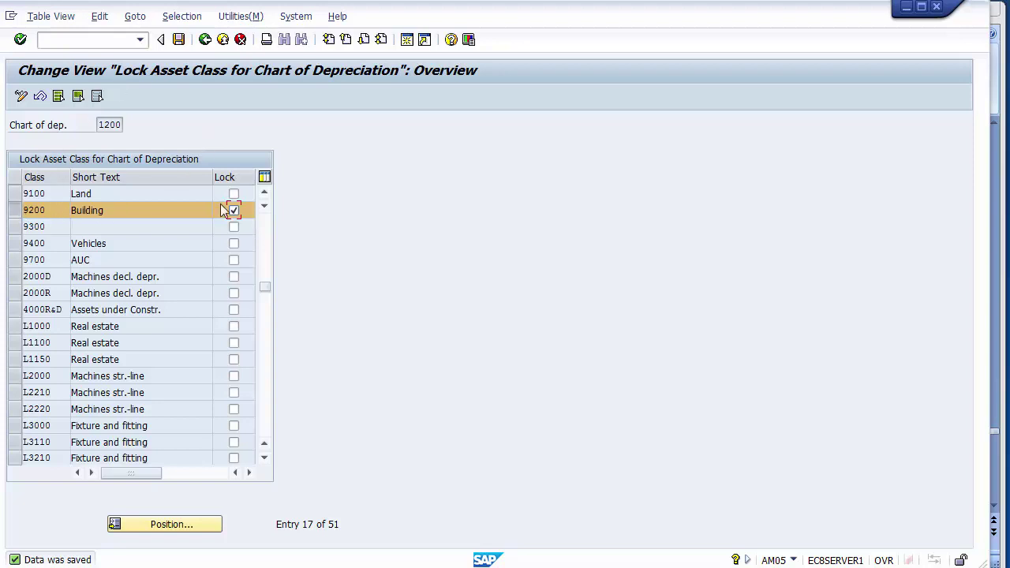
# Attempt to save the asset class locks and review slide 41's rounding menu path.
pyautogui.click(178, 40)
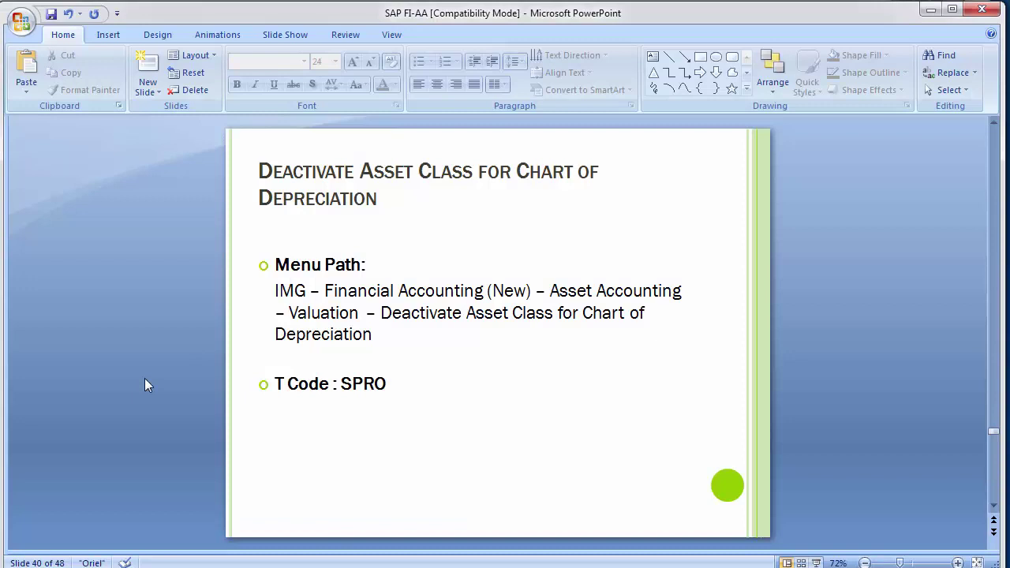
pyautogui.press('pagedown')
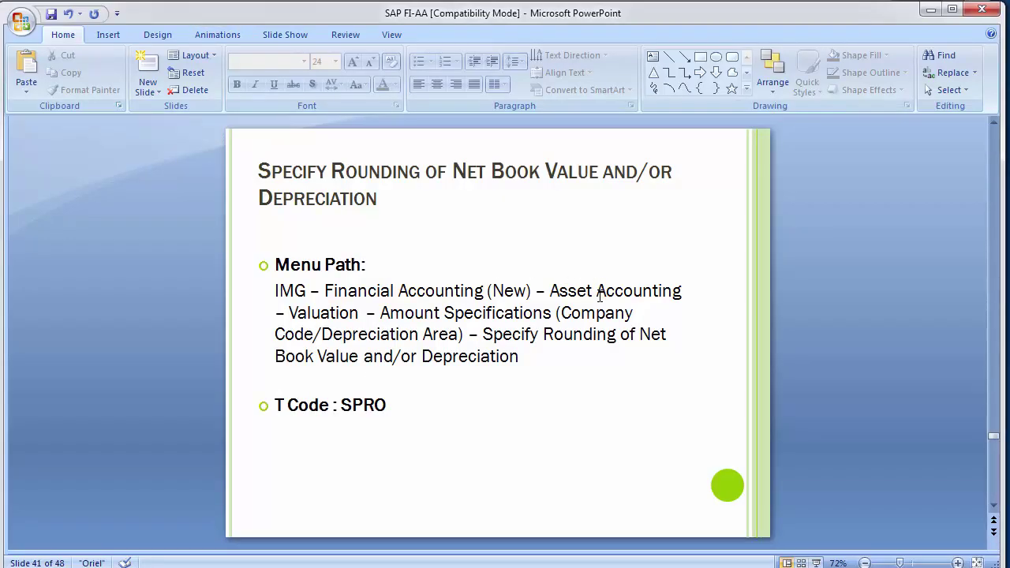
pyautogui.click(359, 313)
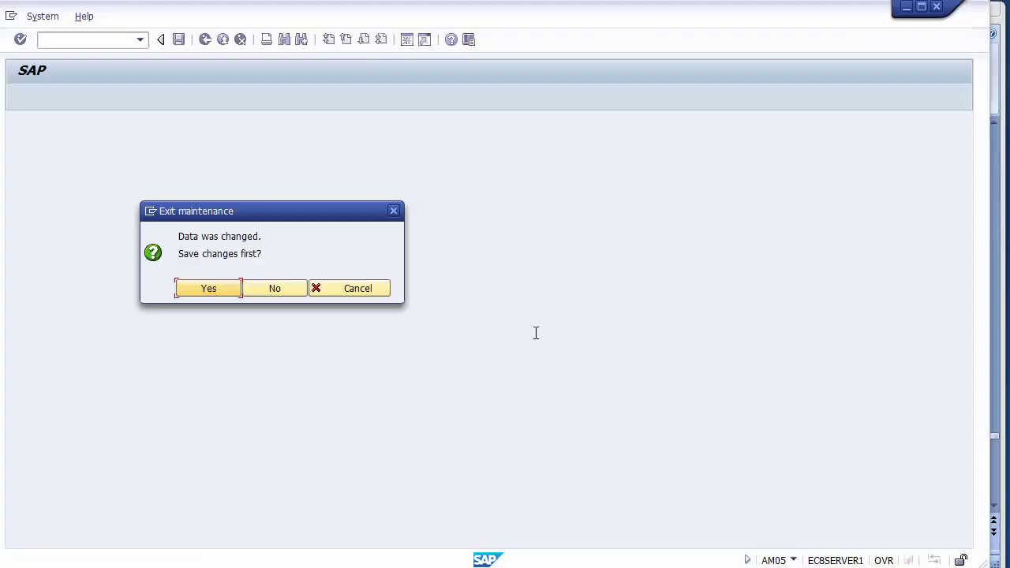
# Exit the lock table without saving and go to Asset Accounting > Valuation > Amount Specifications.
pyautogui.click(265, 289)
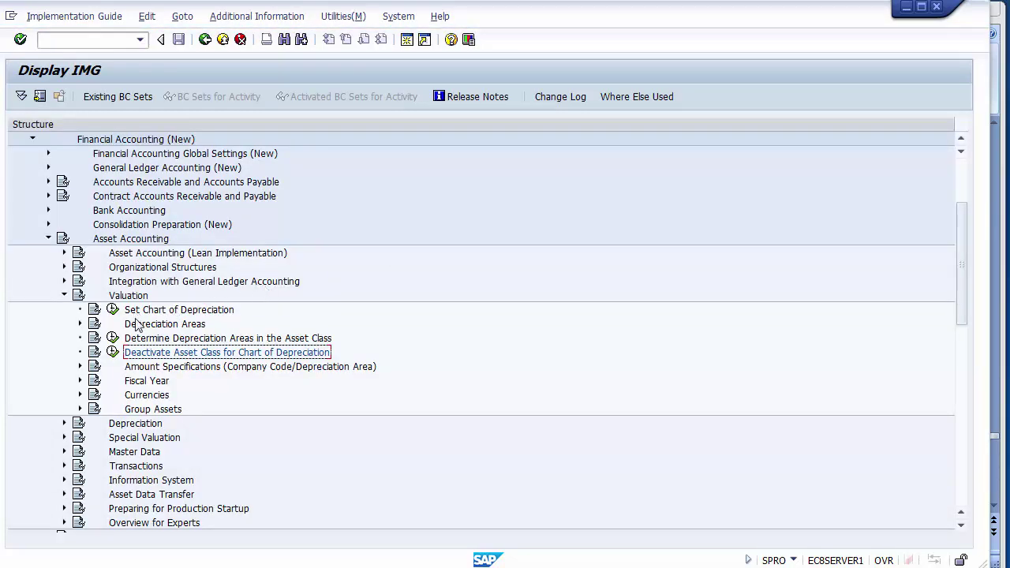
pyautogui.click(130, 239)
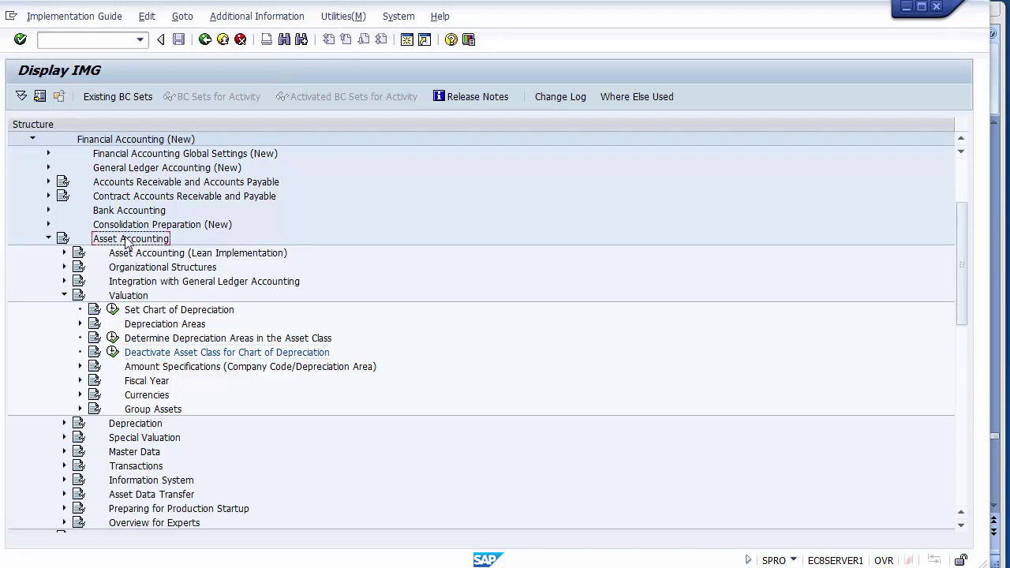
pyautogui.click(129, 300)
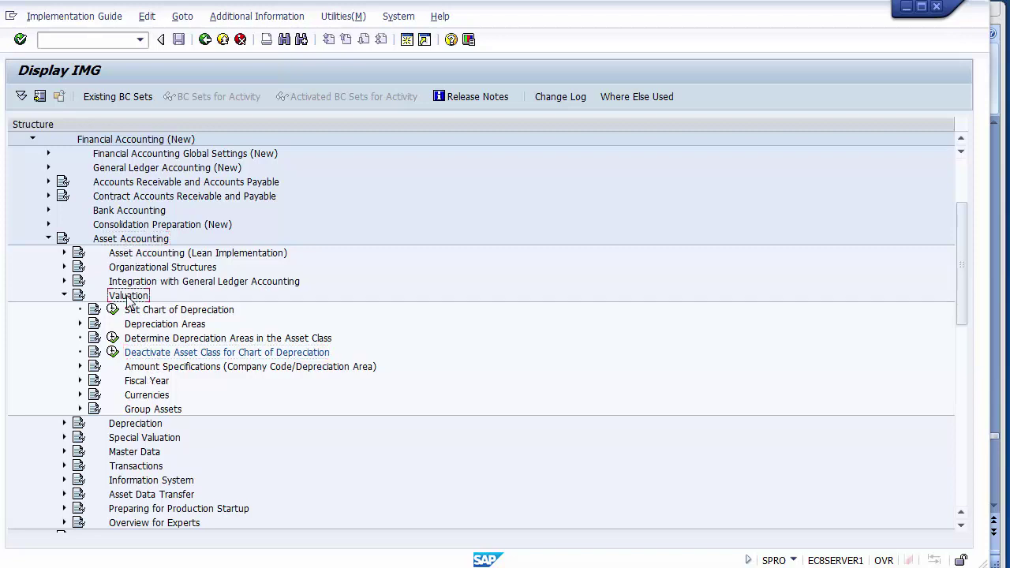
pyautogui.click(150, 369)
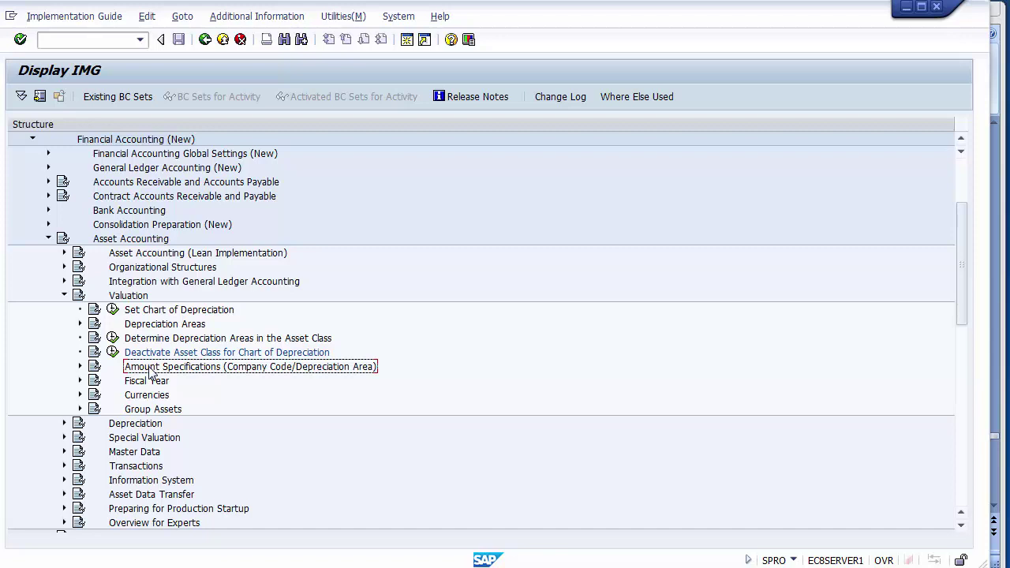
# Run Specify Rounding of Net Book Value and/or Depreciation under Amount Specifications.
pyautogui.click(79, 366)
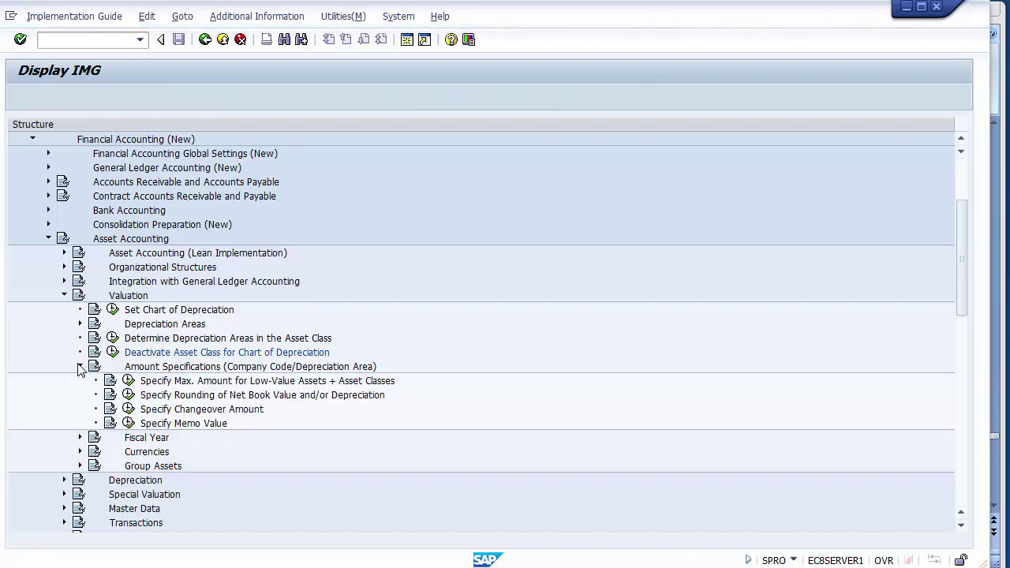
pyautogui.click(234, 368)
pyautogui.click(230, 396)
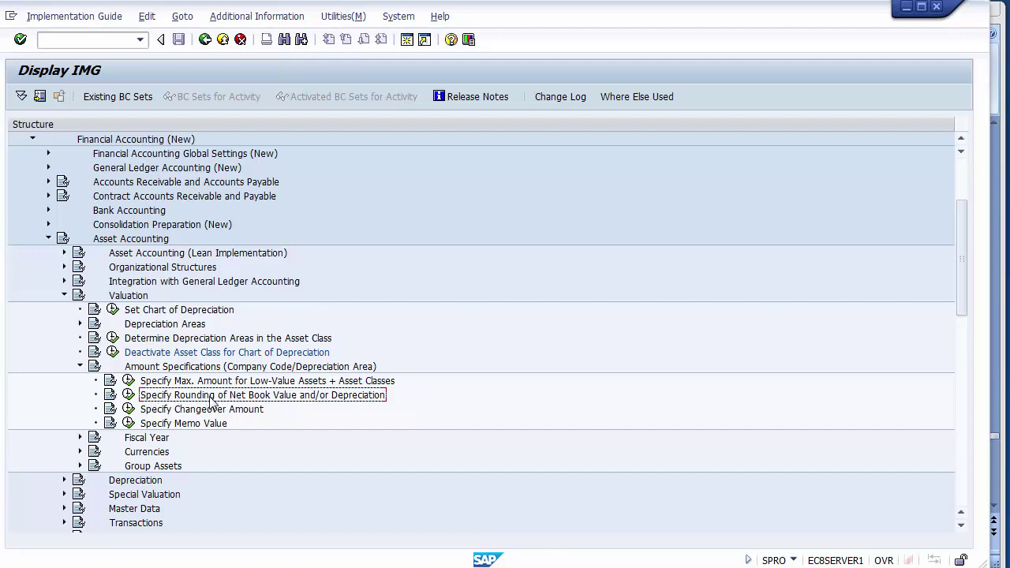
pyautogui.click(127, 398)
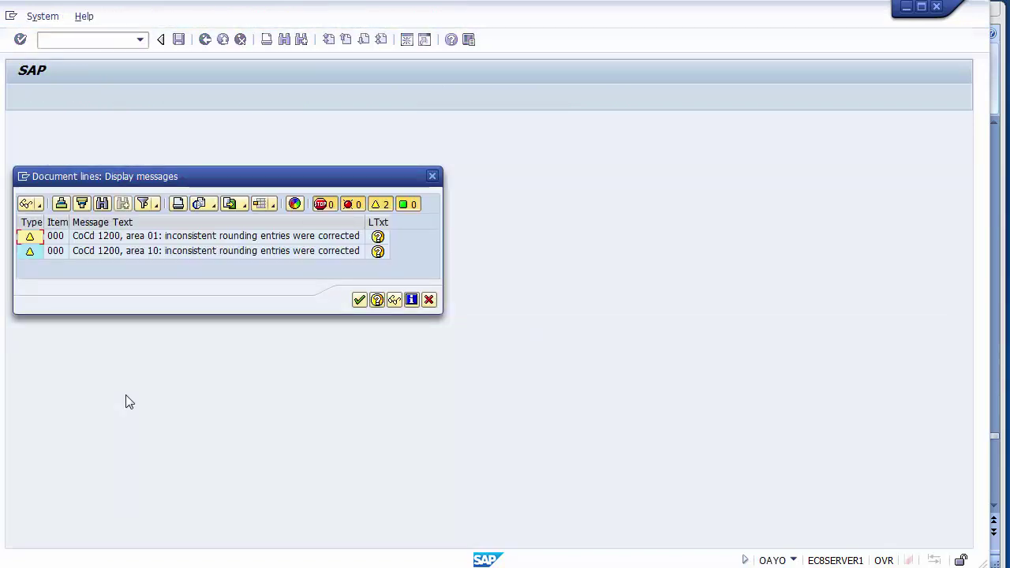
# Acknowledge the rounding-correction and must-save notices for company code 1200 to reach Company code selection.
pyautogui.click(359, 300)
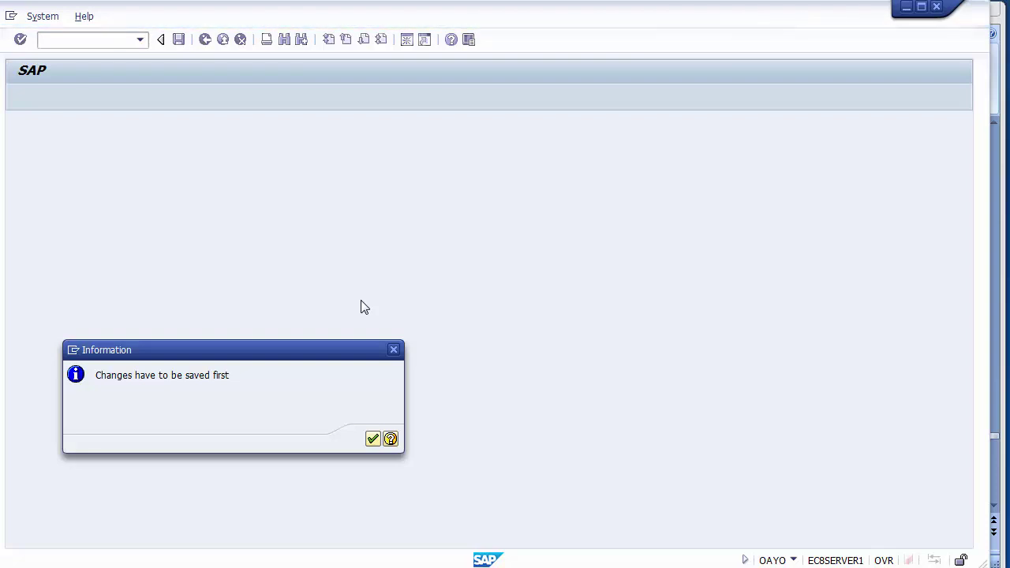
pyautogui.press('Return')
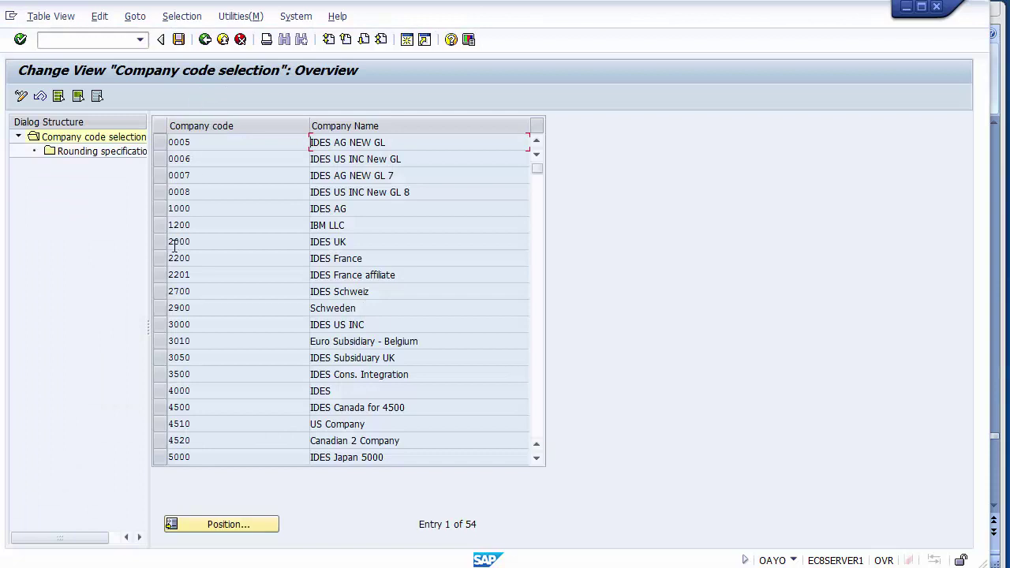
pyautogui.click(159, 226)
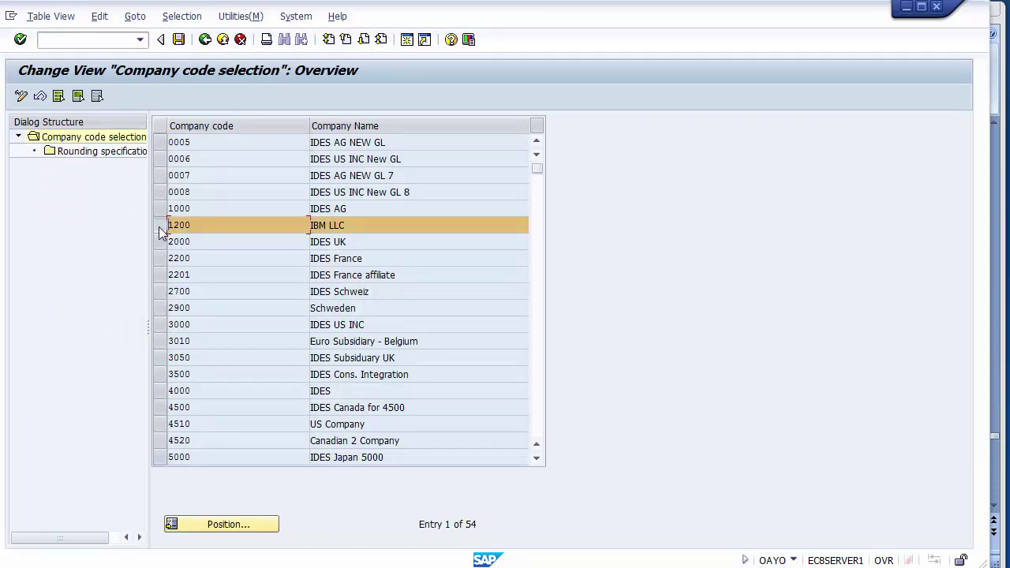
pyautogui.click(55, 155)
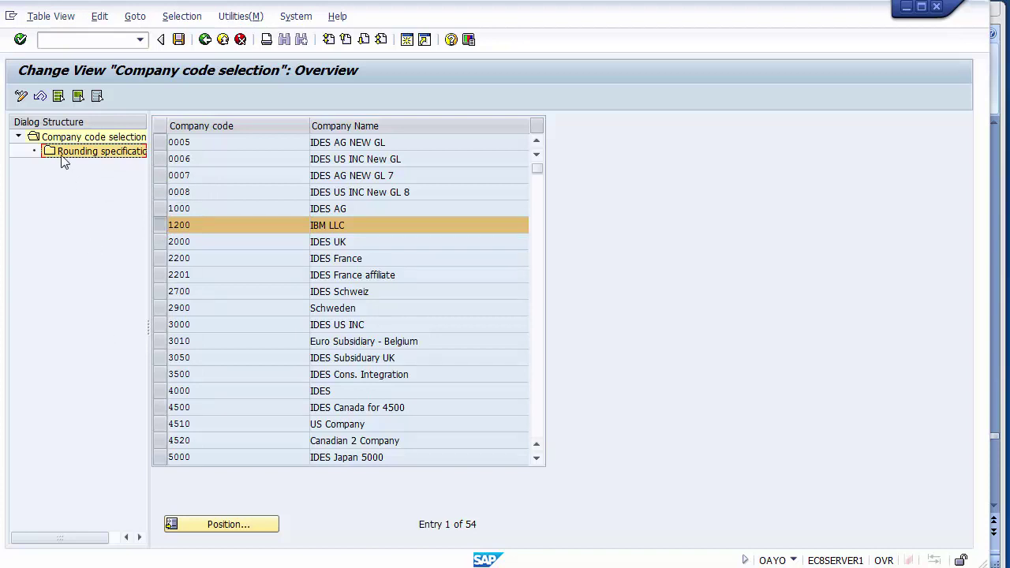
pyautogui.click(63, 160)
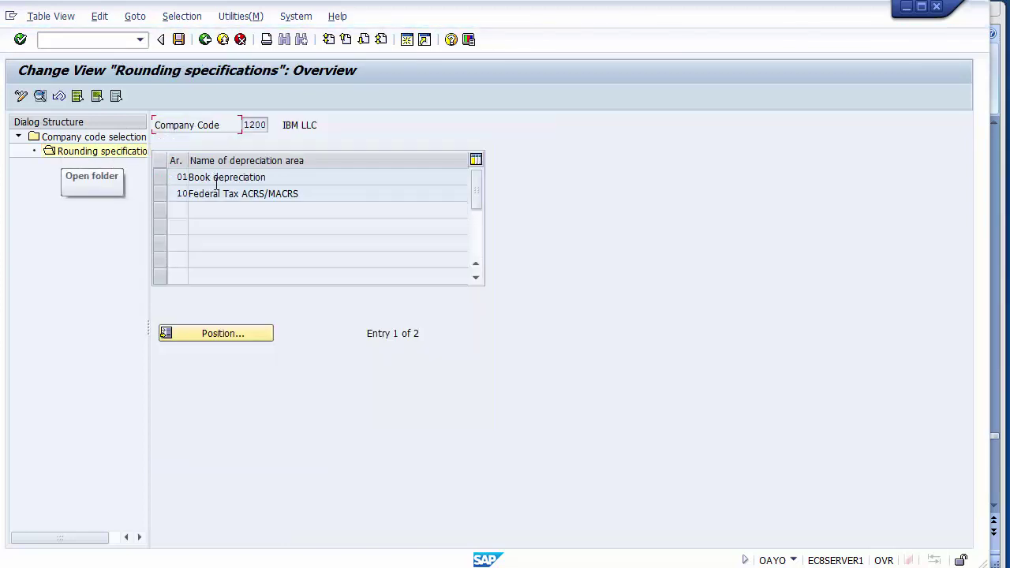
# Select depreciation area 01 Book depreciation and open its rounding specification details.
pyautogui.click(177, 195)
pyautogui.click(177, 177)
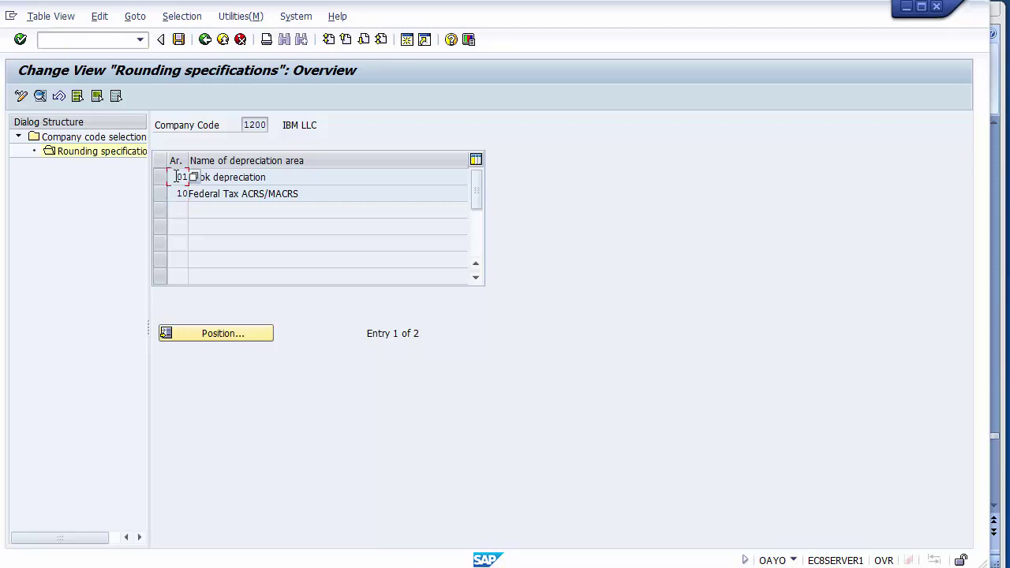
pyautogui.click(162, 181)
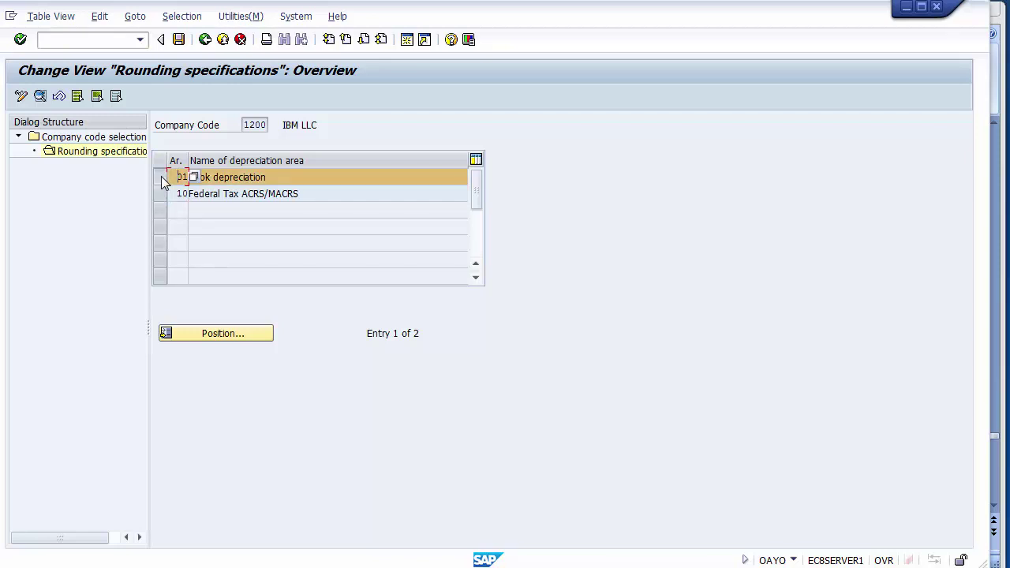
pyautogui.click(223, 177)
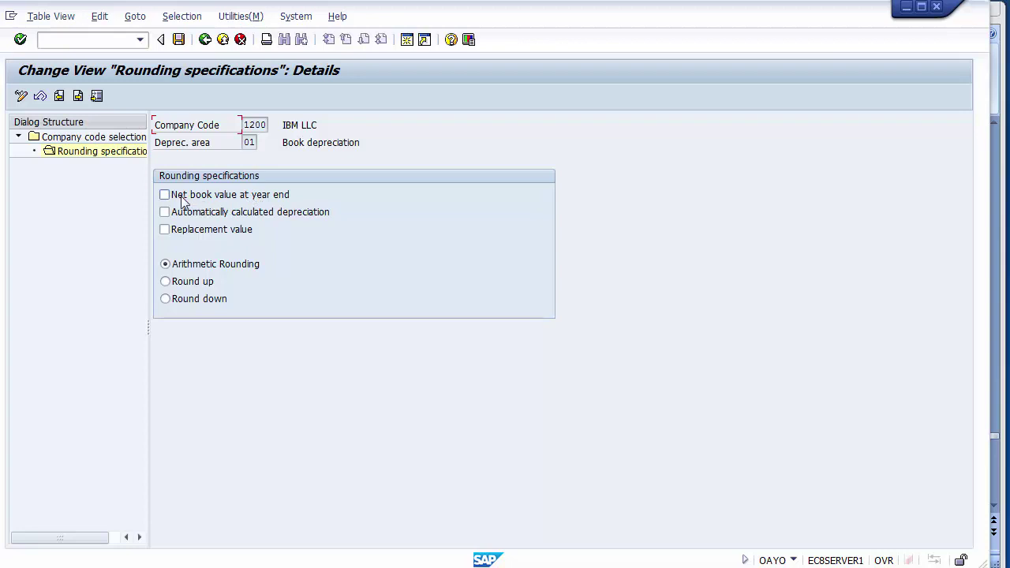
# Untick net book value at year end, tick automatically calculated depreciation, and choose Arithmetic Rounding.
pyautogui.click(236, 198)
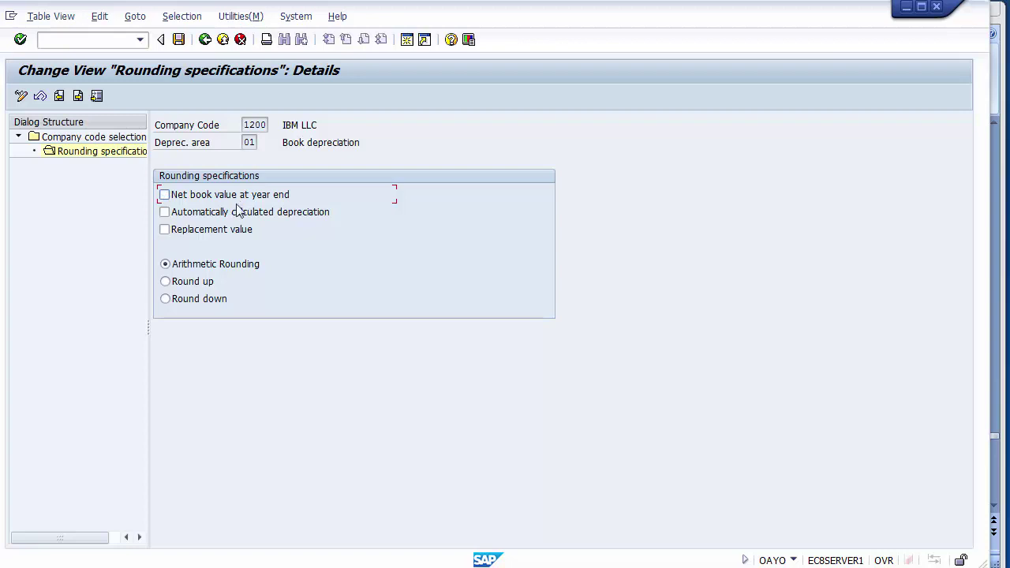
pyautogui.click(165, 213)
pyautogui.click(190, 282)
pyautogui.click(191, 299)
pyautogui.click(191, 269)
# Save area 01's rounding settings under the FICO Configurations customizing request.
pyautogui.click(179, 41)
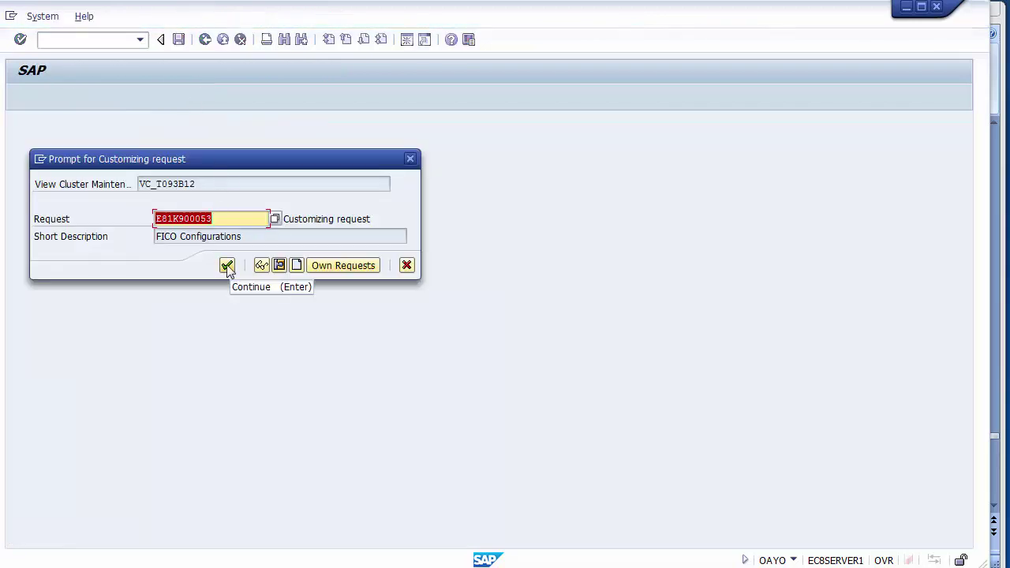
pyautogui.click(227, 266)
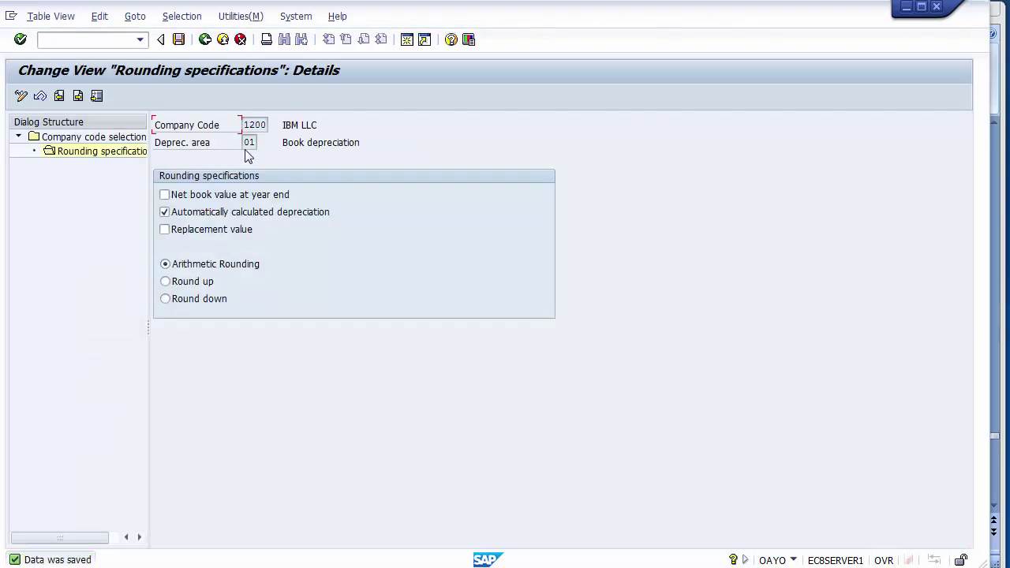
pyautogui.doubleClick(248, 142)
pyautogui.moveTo(282, 142); pyautogui.dragTo(388, 135)
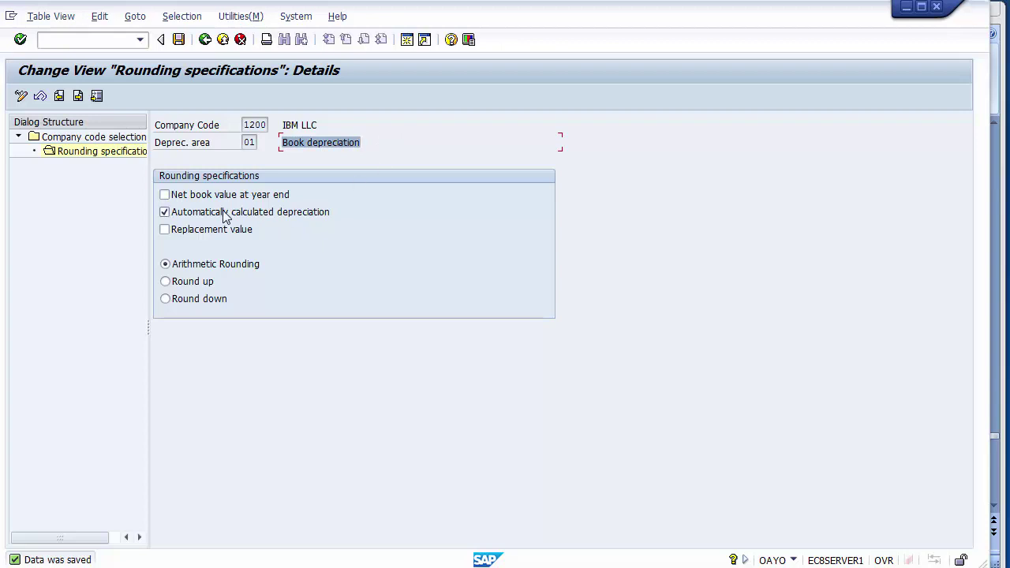
pyautogui.click(182, 268)
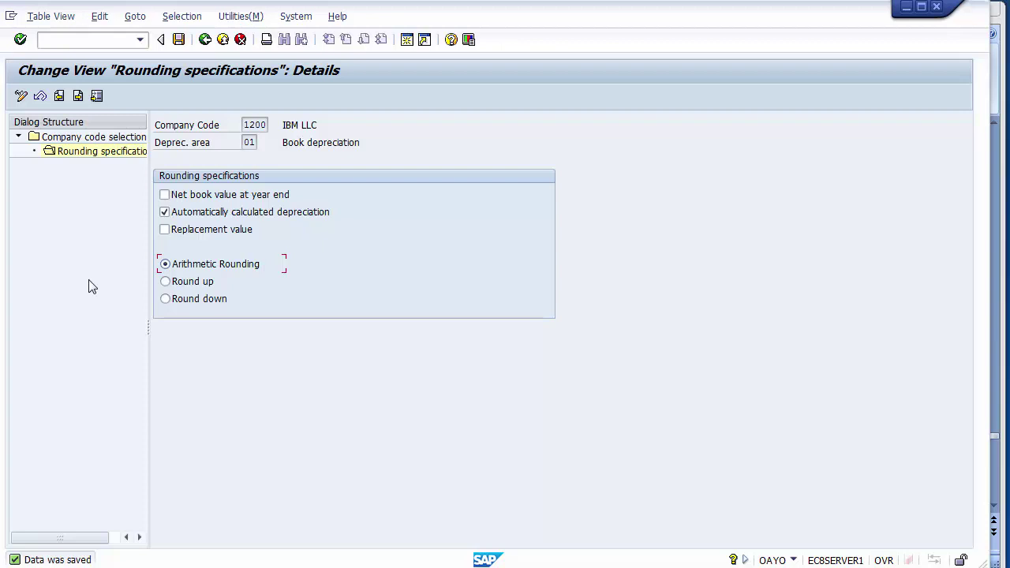
pyautogui.click(205, 41)
pyautogui.click(287, 559)
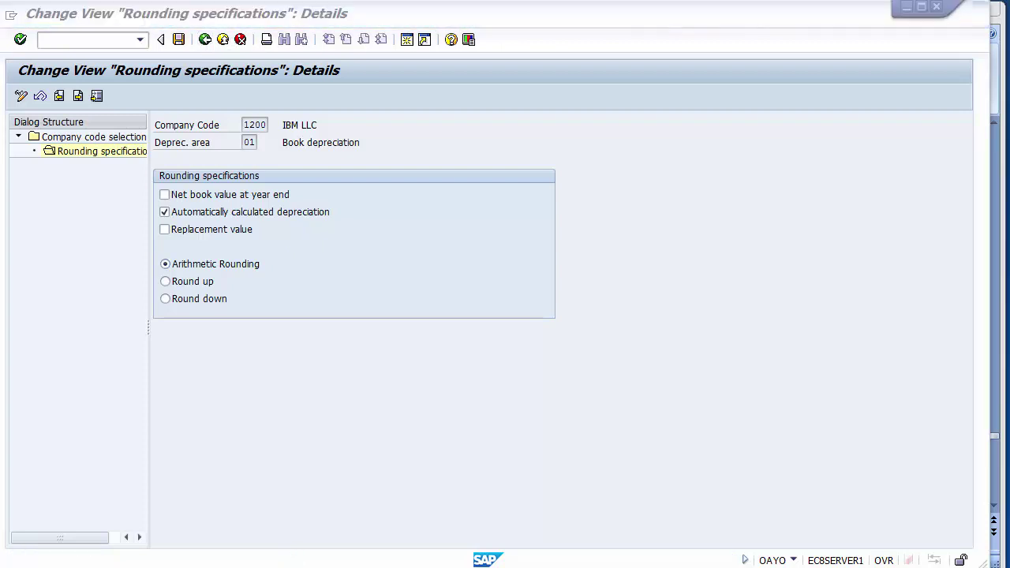
# Deselect the slide text and scroll down to the slide on other versions at company code level.
pyautogui.click(135, 389)
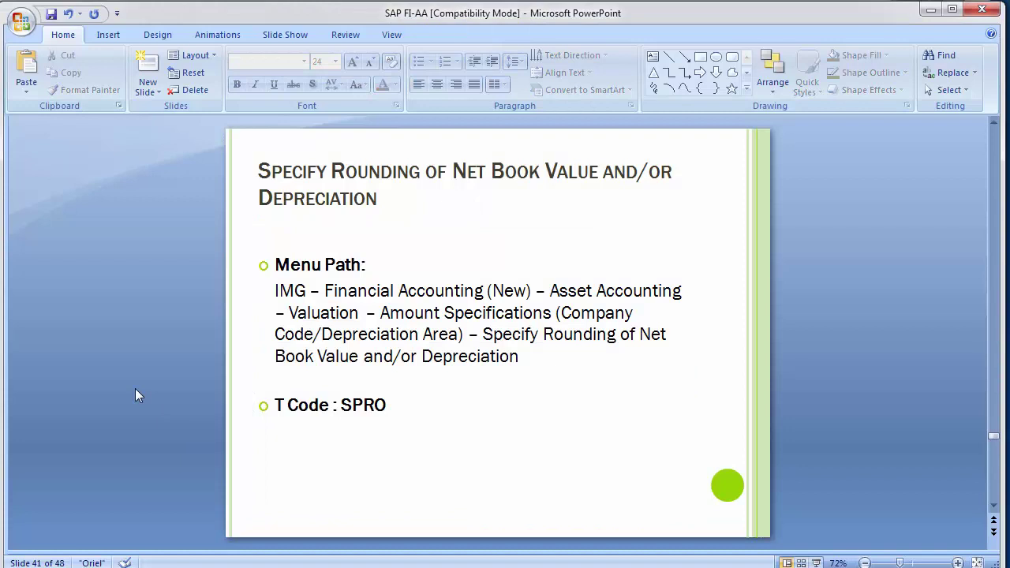
pyautogui.scroll(-1, 135, 388)
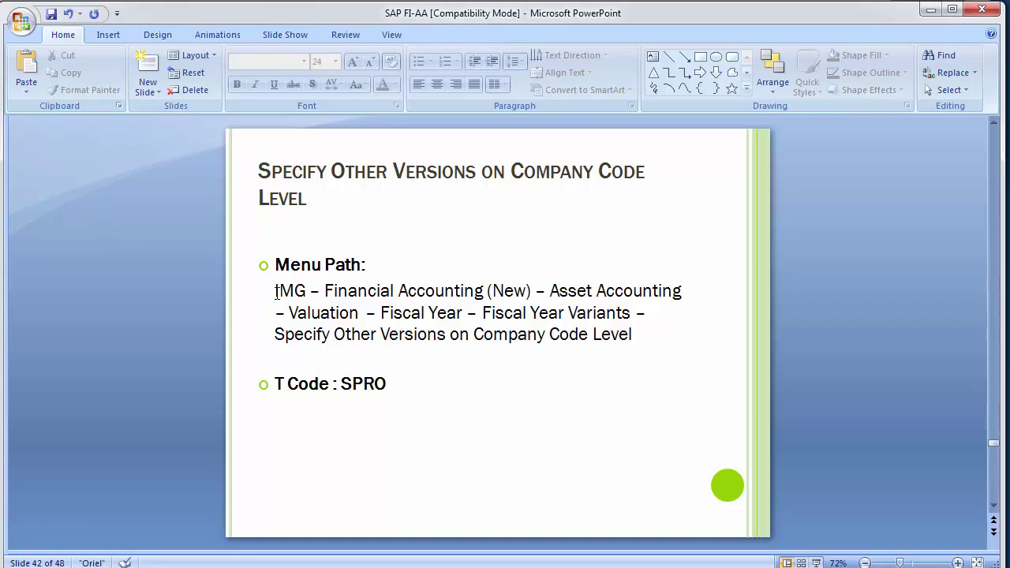
# Check the slide's menu path for Specify Other Versions, then launch SPRO to open the Implementation Guide.
pyautogui.hotkey('alt', 'Tab')
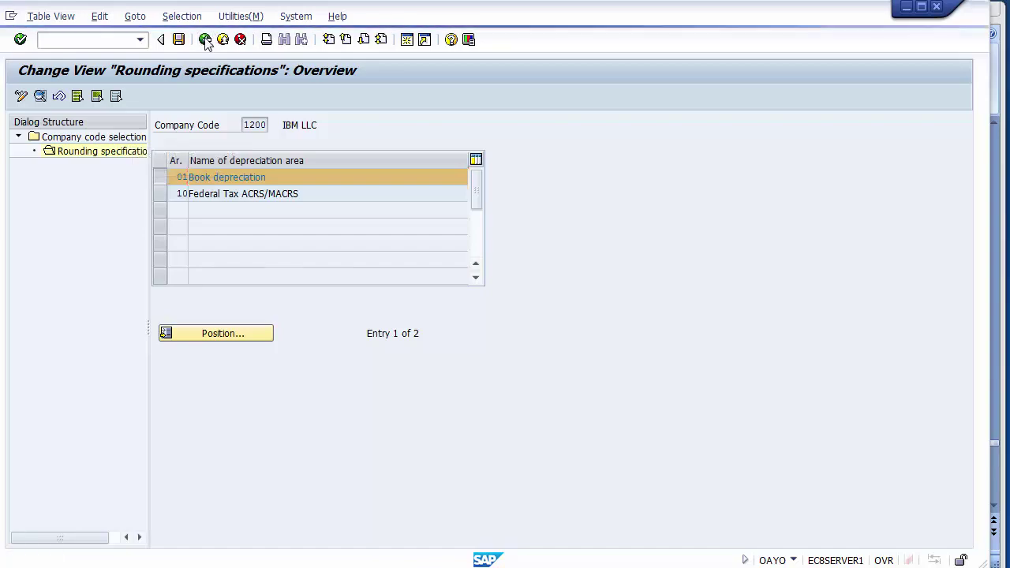
pyautogui.hotkey('alt', 'Tab')
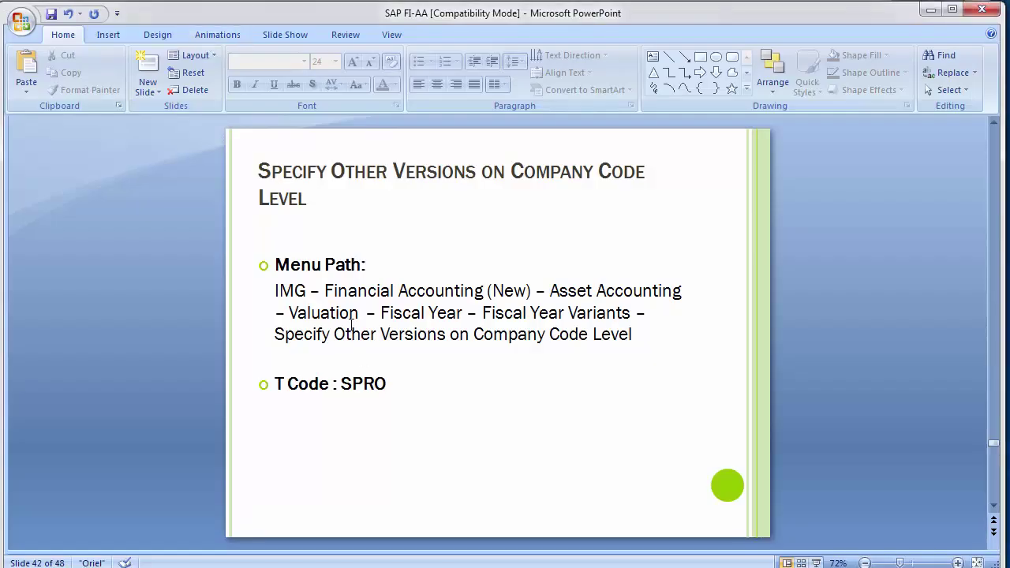
pyautogui.click(420, 314)
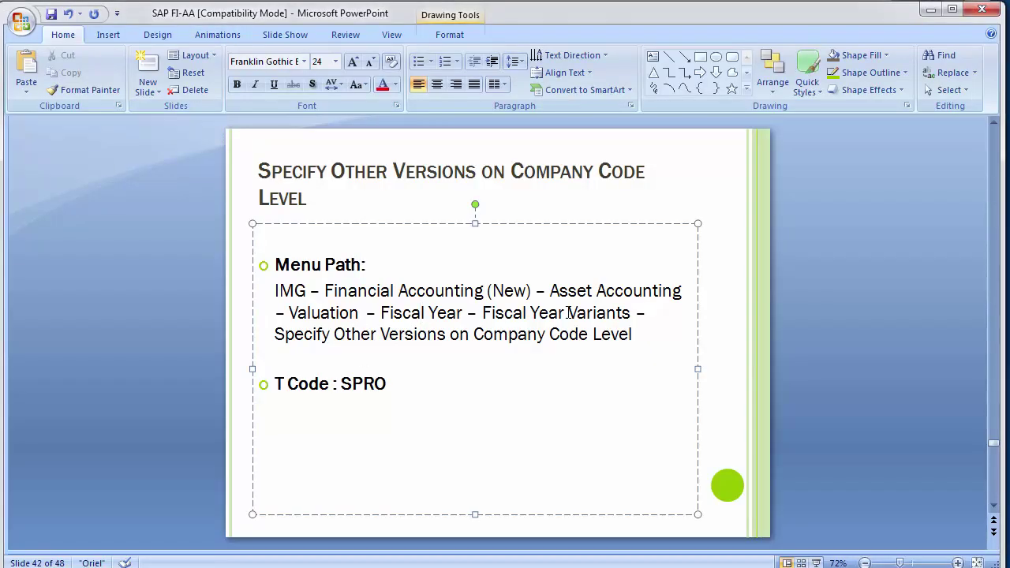
pyautogui.click(330, 334)
pyautogui.hotkey('alt', 'Tab')
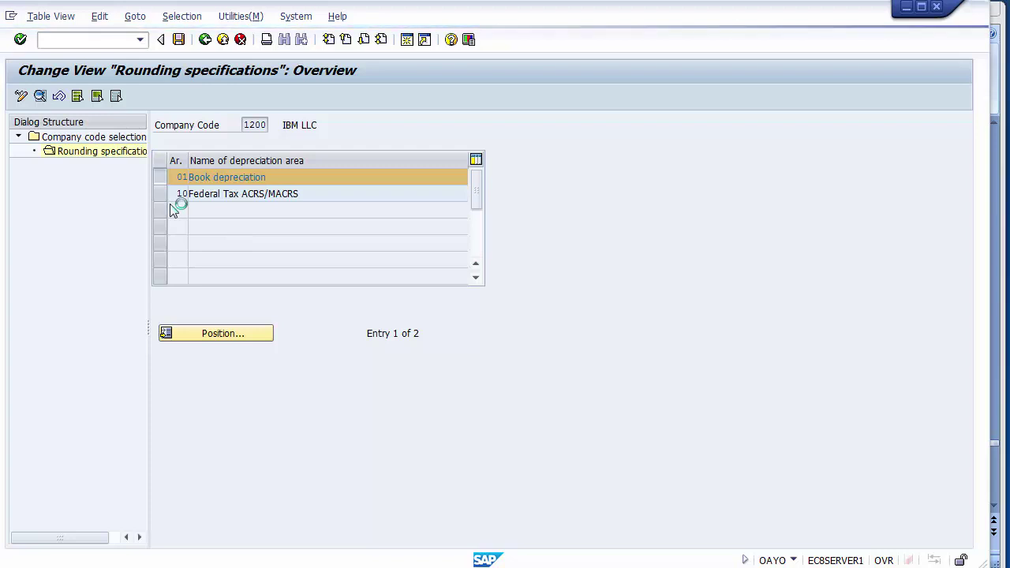
pyautogui.hotkey('alt', 'Tab')
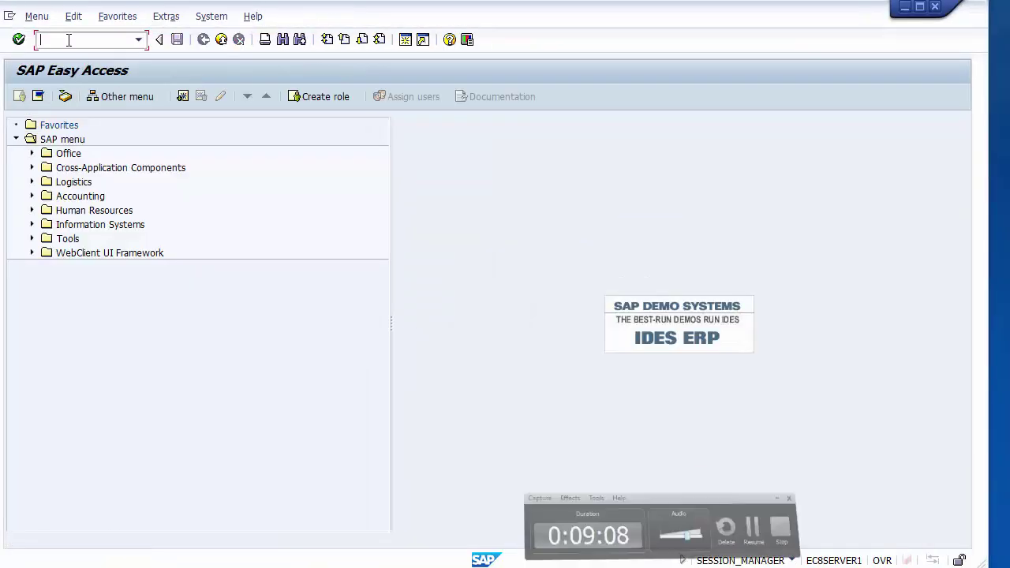
pyautogui.press('F9')
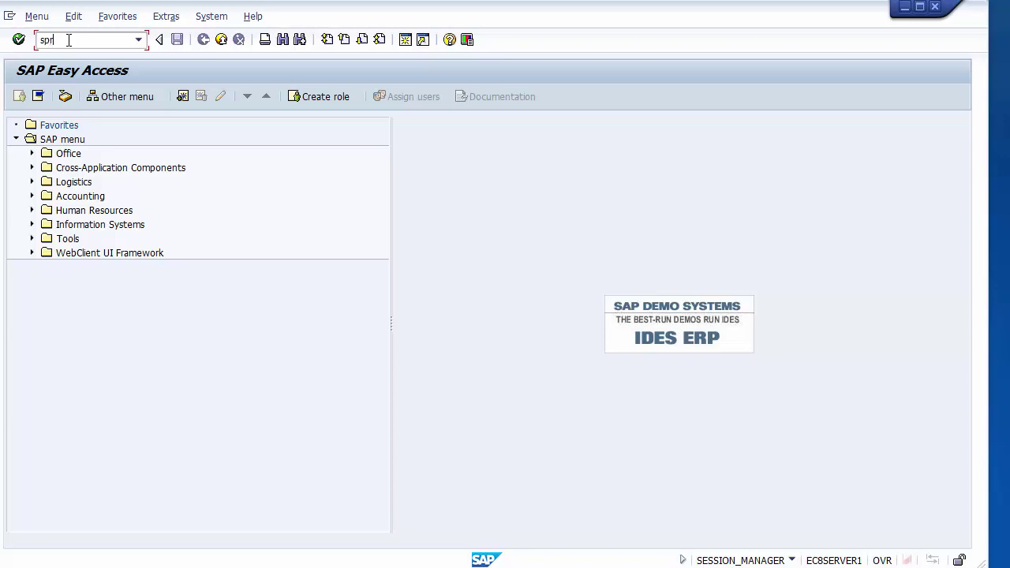
pyautogui.press('Return')
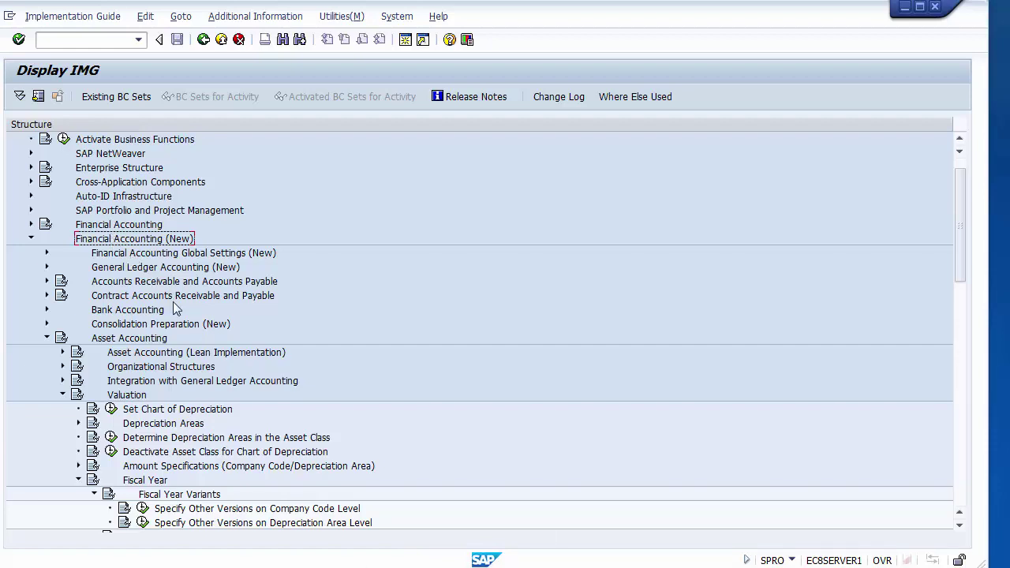
# Follow Asset Accounting > Valuation > Fiscal Year > Fiscal Year Variants and run Specify Other Versions on Company Code Level.
pyautogui.click(128, 338)
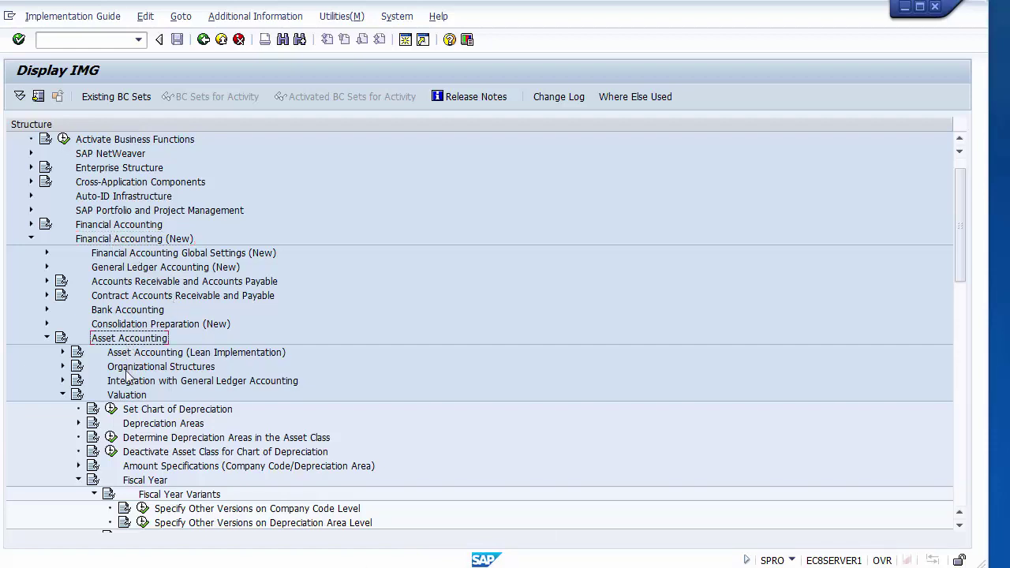
pyautogui.click(123, 396)
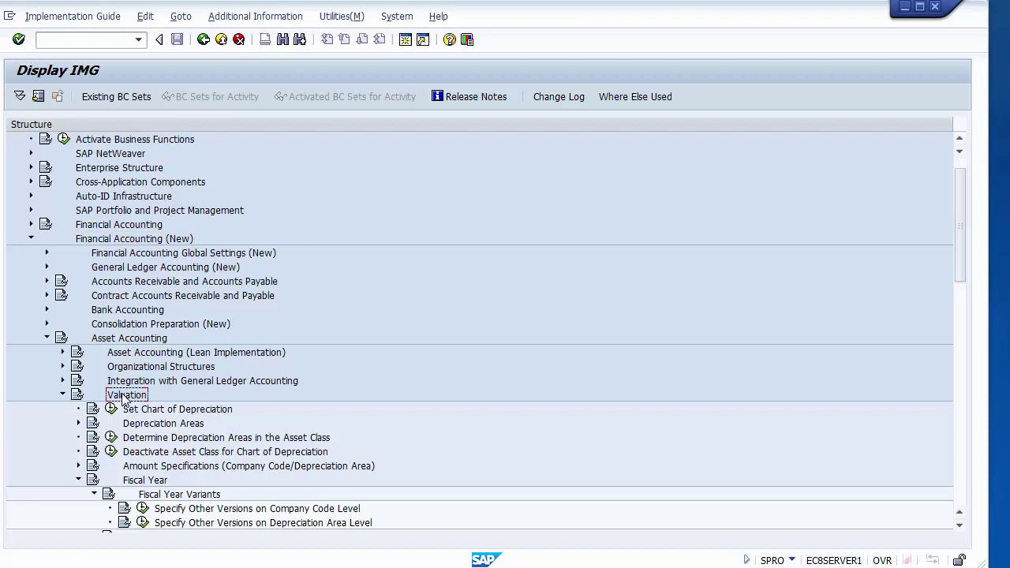
pyautogui.click(138, 482)
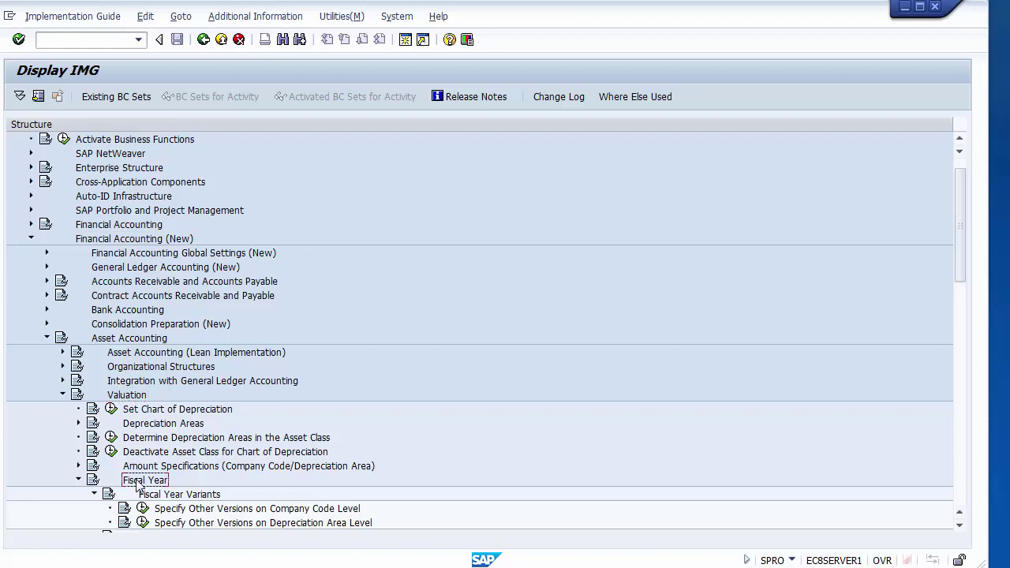
pyautogui.click(185, 495)
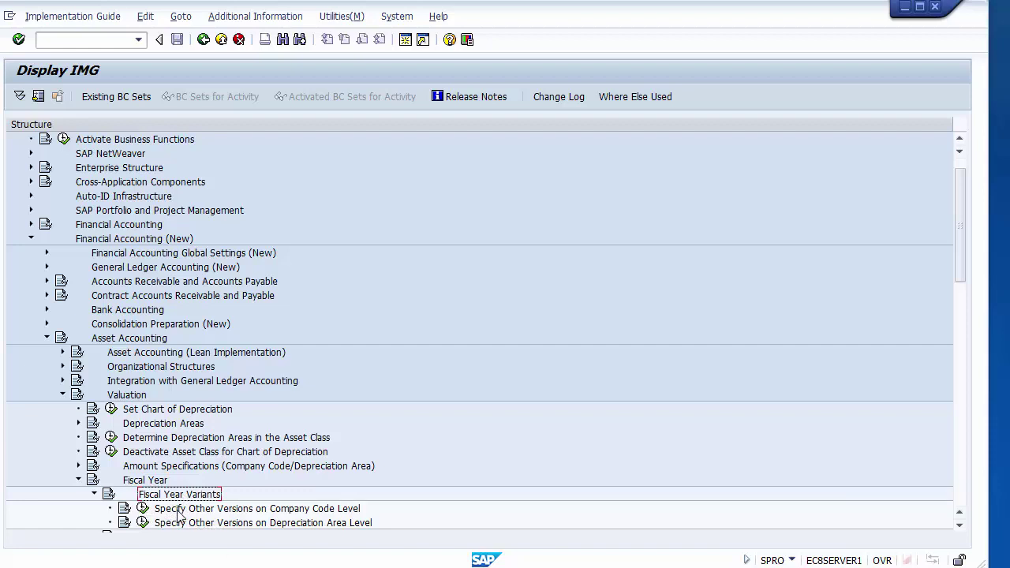
pyautogui.click(179, 510)
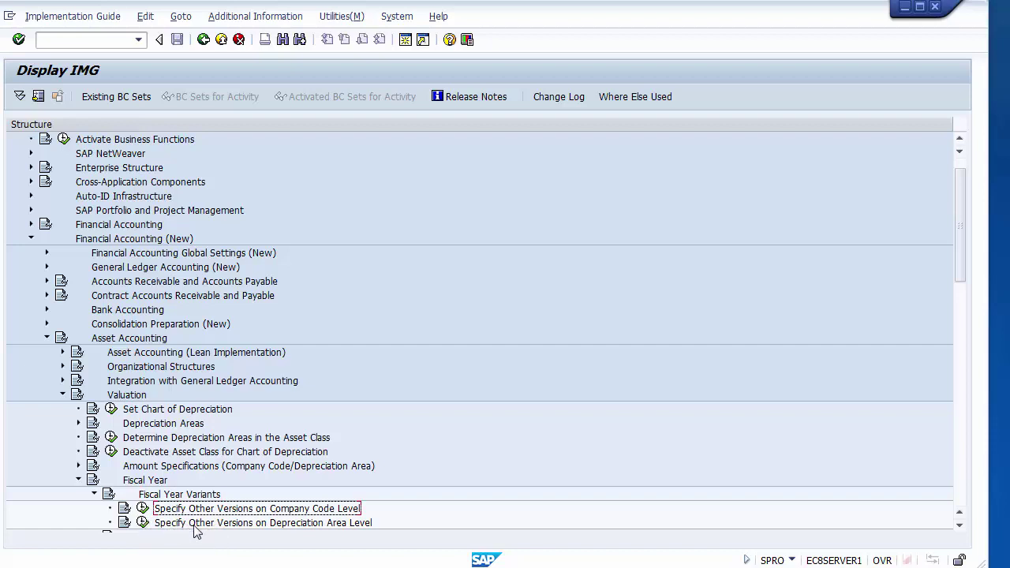
pyautogui.click(143, 511)
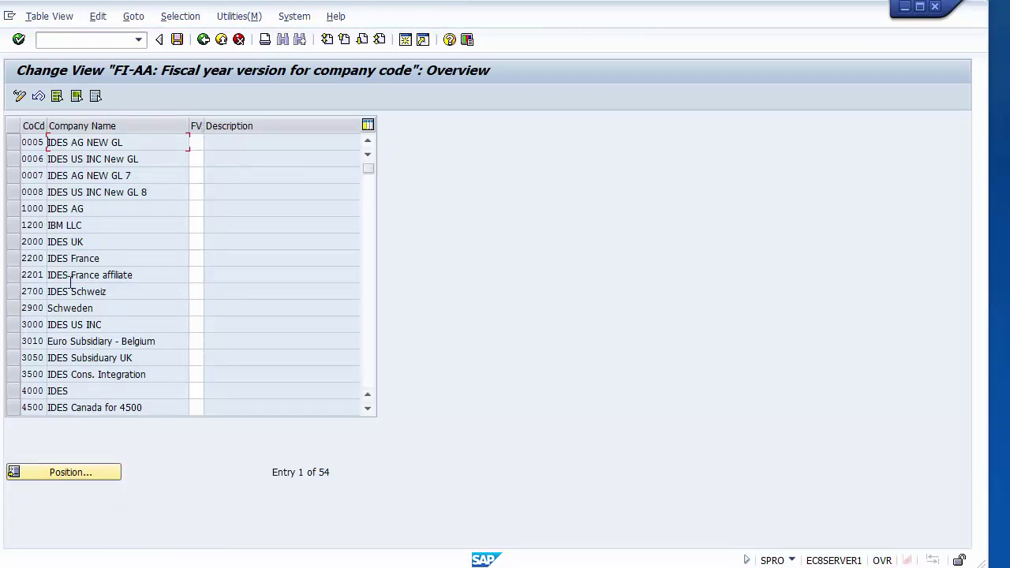
pyautogui.click(11, 225)
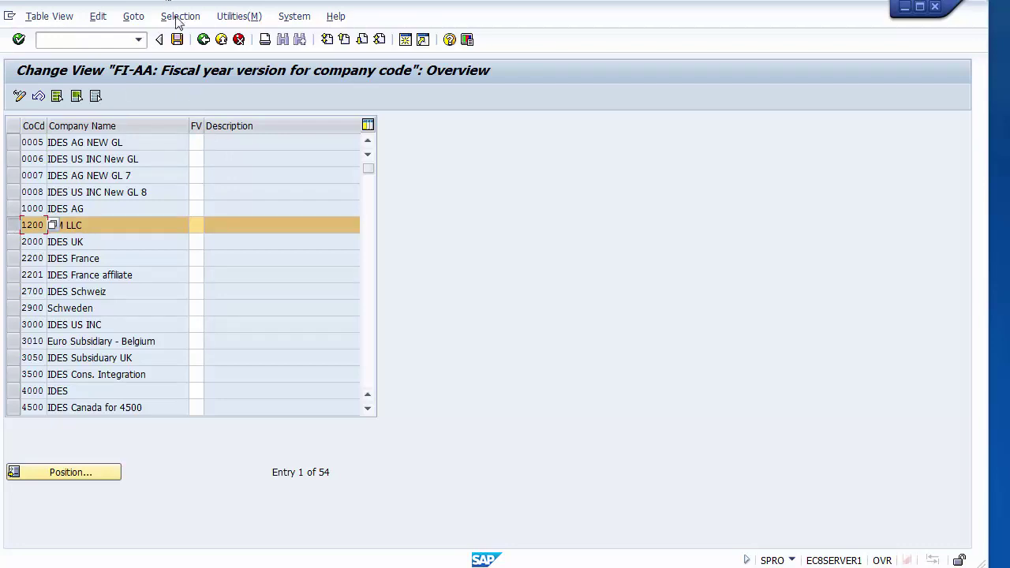
pyautogui.click(196, 227)
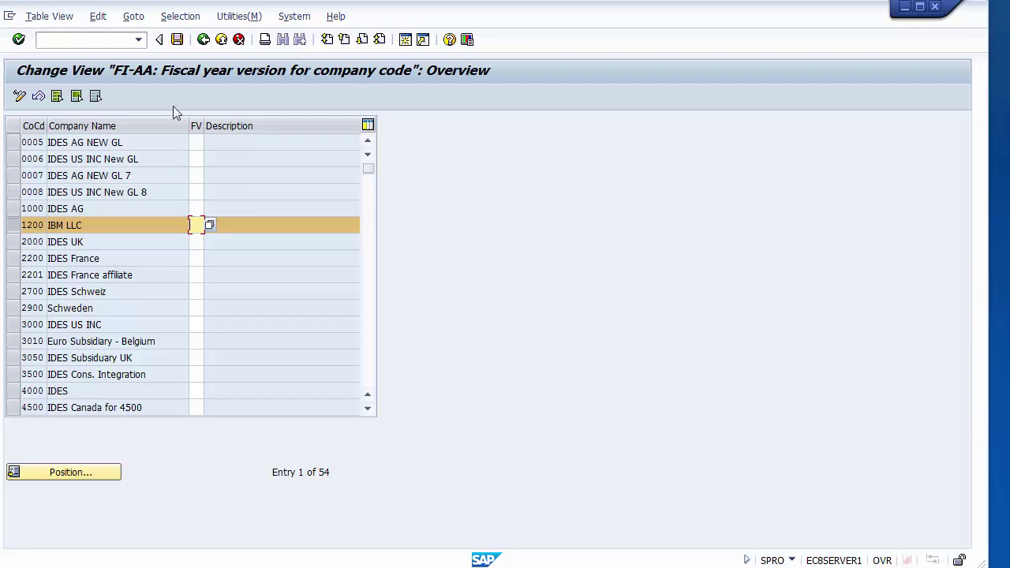
pyautogui.click(203, 39)
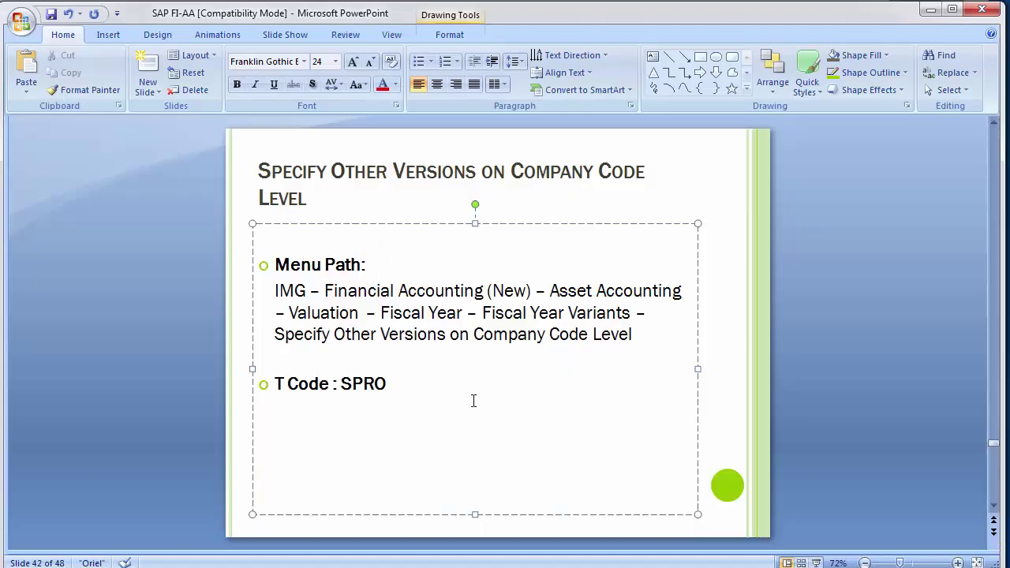
# Deselect the slide text, scroll to the special depreciation areas slide, and return to the SAP IMG.
pyautogui.click(172, 355)
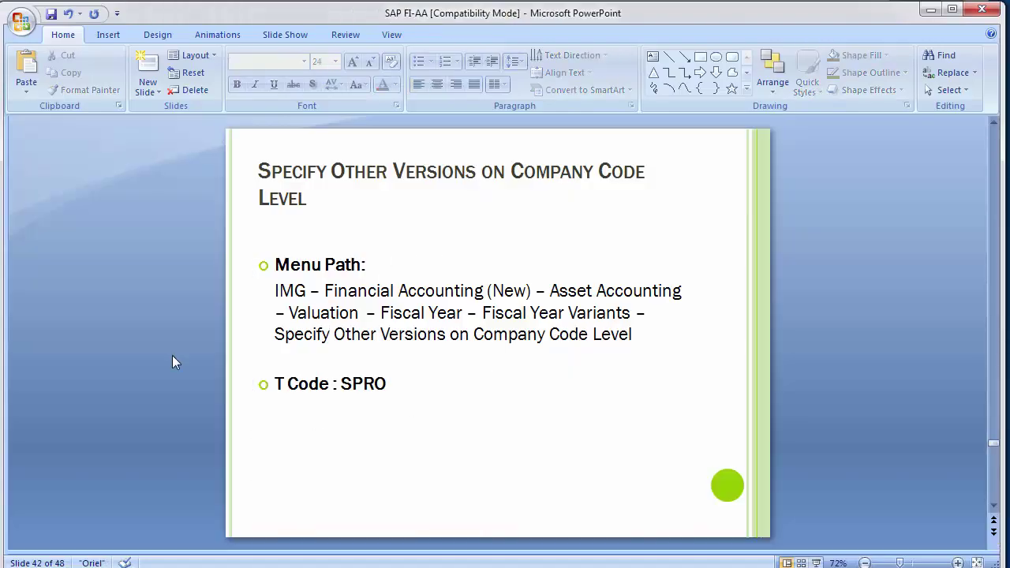
pyautogui.scroll(-1, 172, 355)
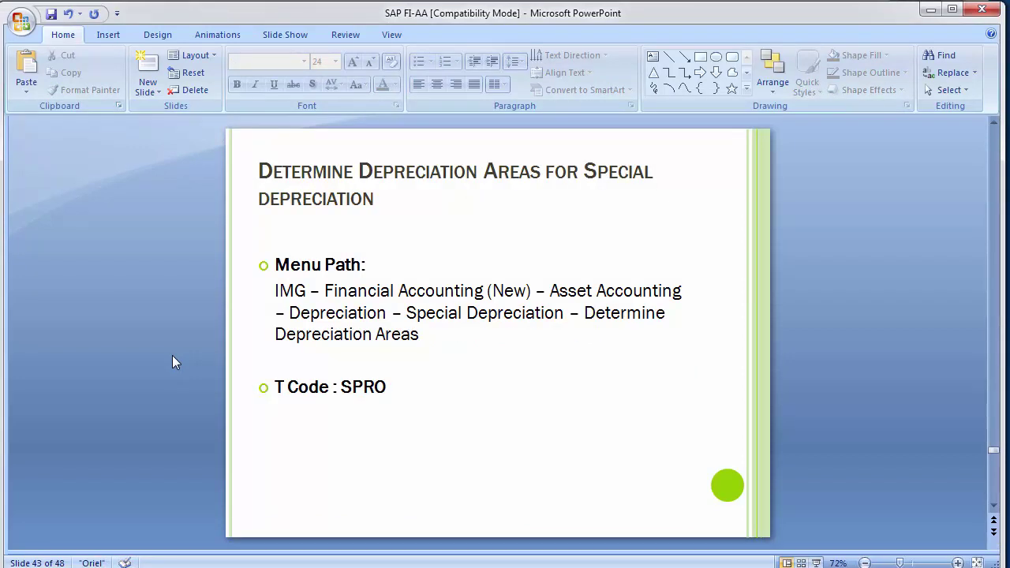
pyautogui.hotkey('alt', 'Tab')
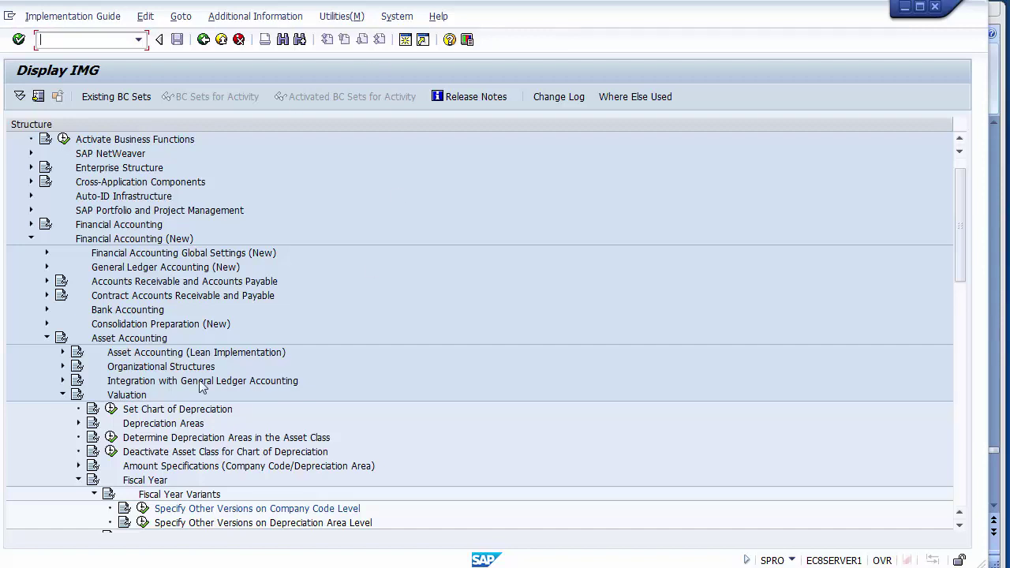
# Collapse Fiscal Year and Valuation, expand Depreciation > Special Depreciation, and run Determine Depreciation Areas.
pyautogui.click(78, 481)
pyautogui.hotkey('alt', 'Tab')
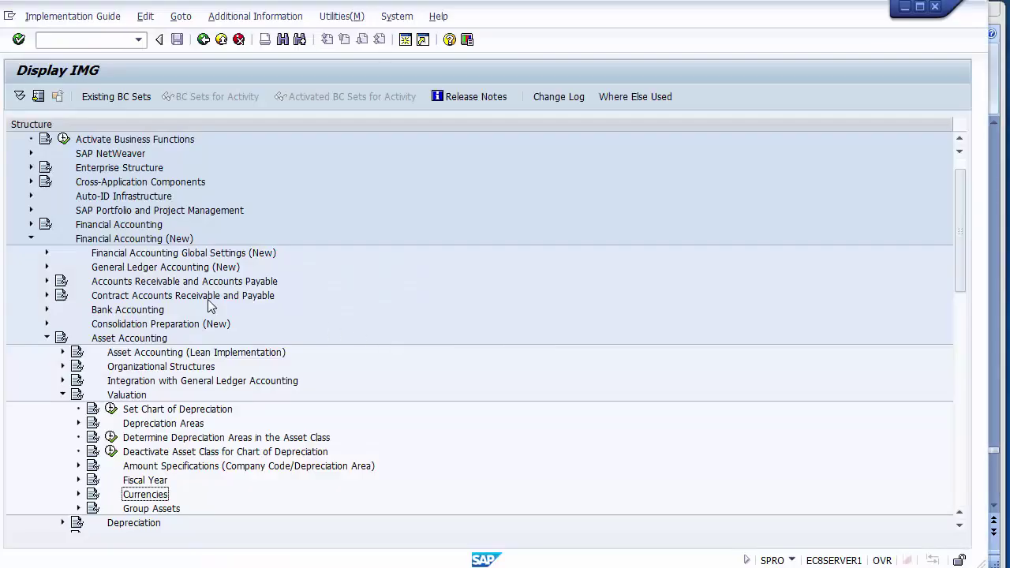
pyautogui.hotkey('alt', 'Tab')
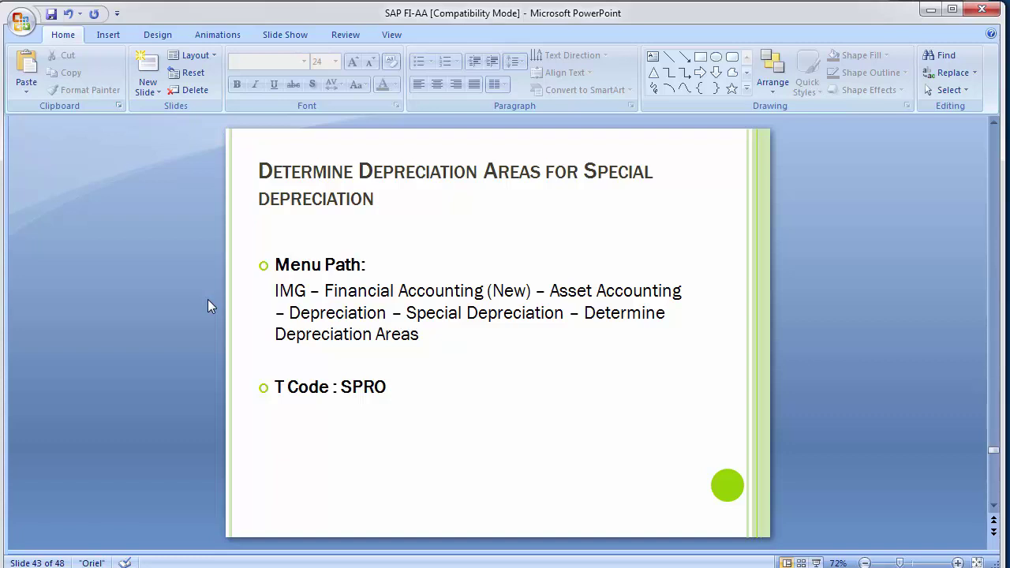
pyautogui.hotkey('alt', 'Tab')
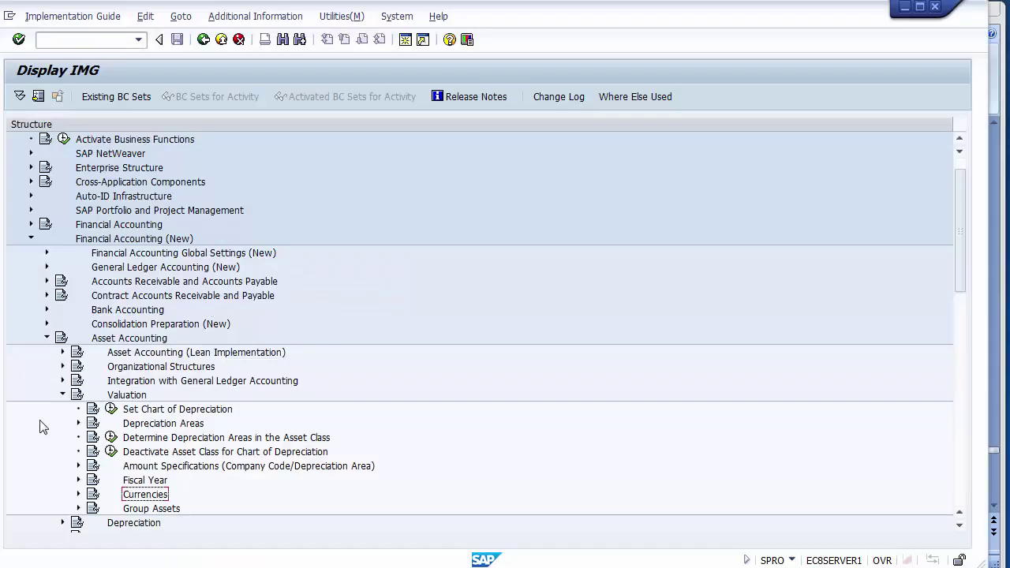
pyautogui.click(63, 396)
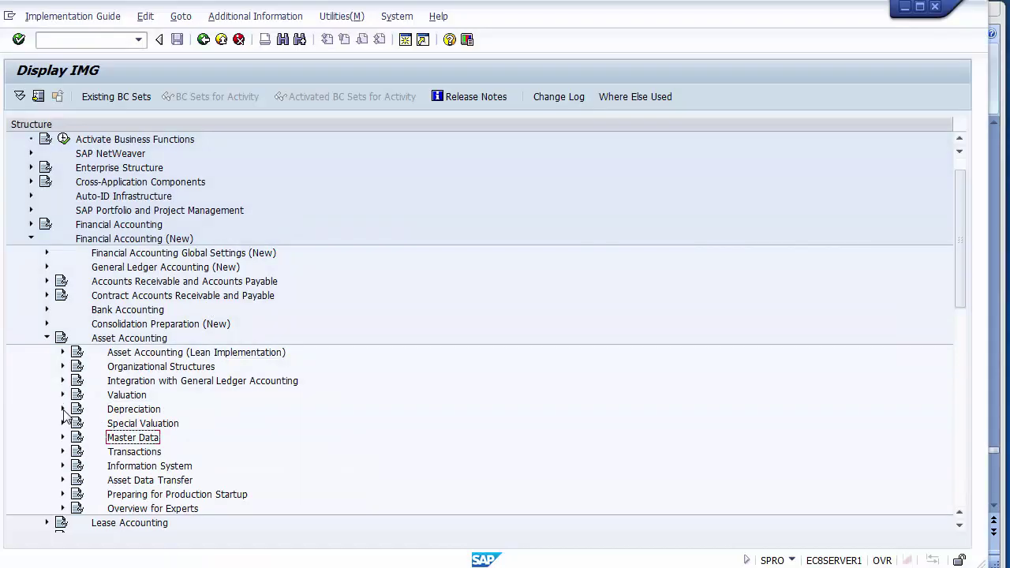
pyautogui.click(63, 410)
pyautogui.click(78, 438)
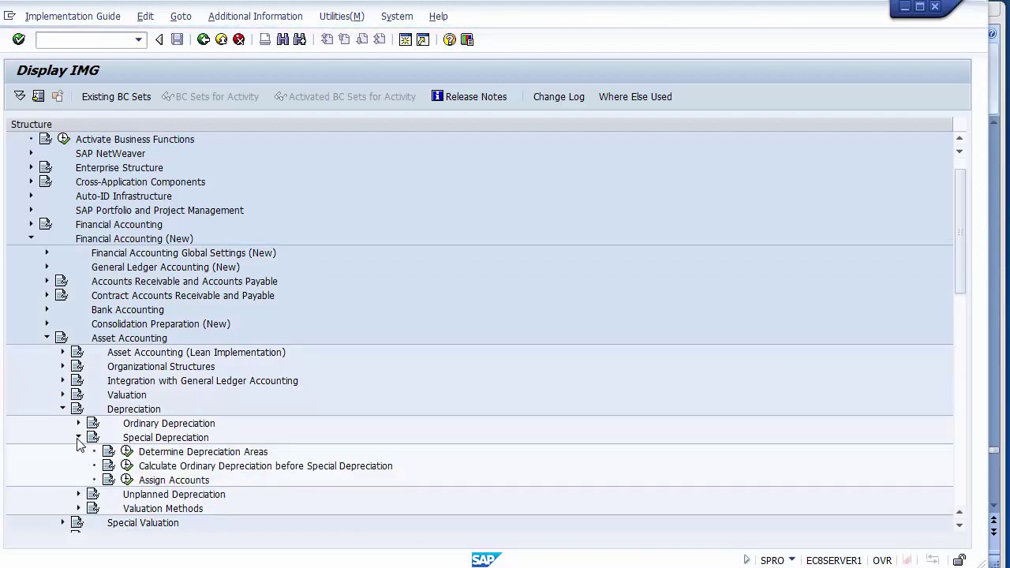
pyautogui.hotkey('alt', 'Tab')
pyautogui.hotkey('alt', 'Tab')
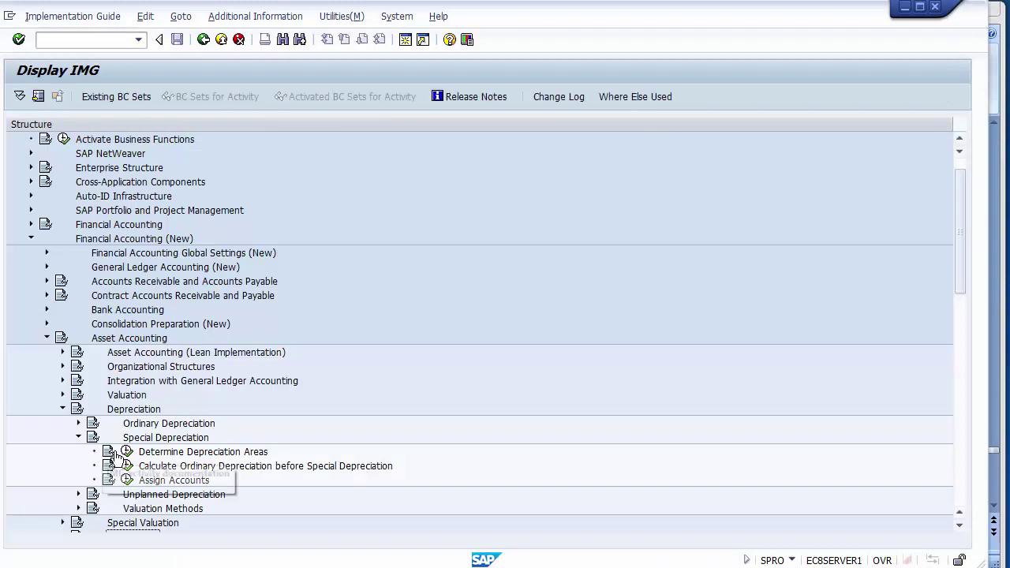
pyautogui.click(127, 452)
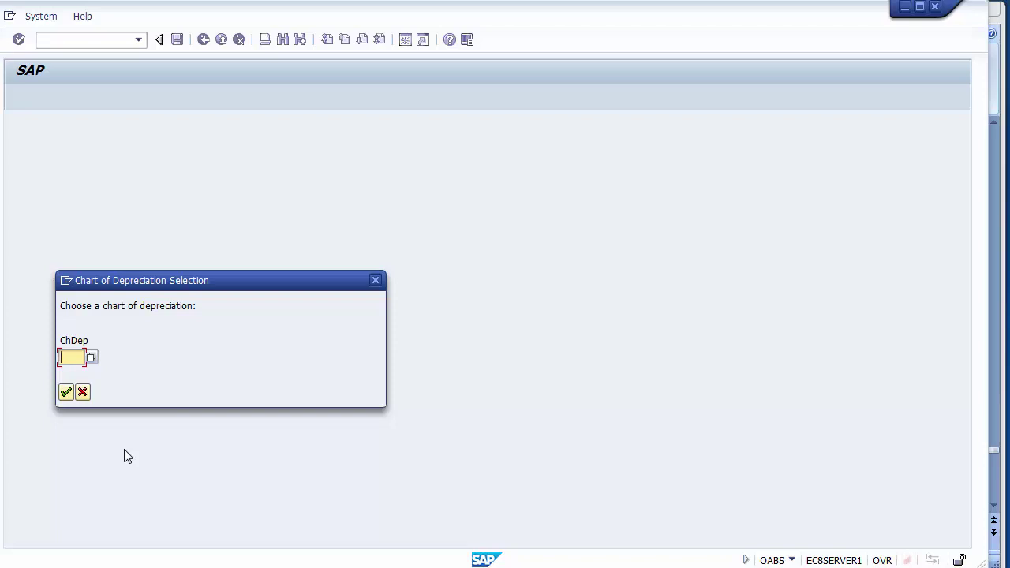
# Enter chart of depreciation 1200 and review areas 01 Book depreciation and 10 Federal Tax ACRS/MACRS.
pyautogui.write('1200')
pyautogui.press('Return')
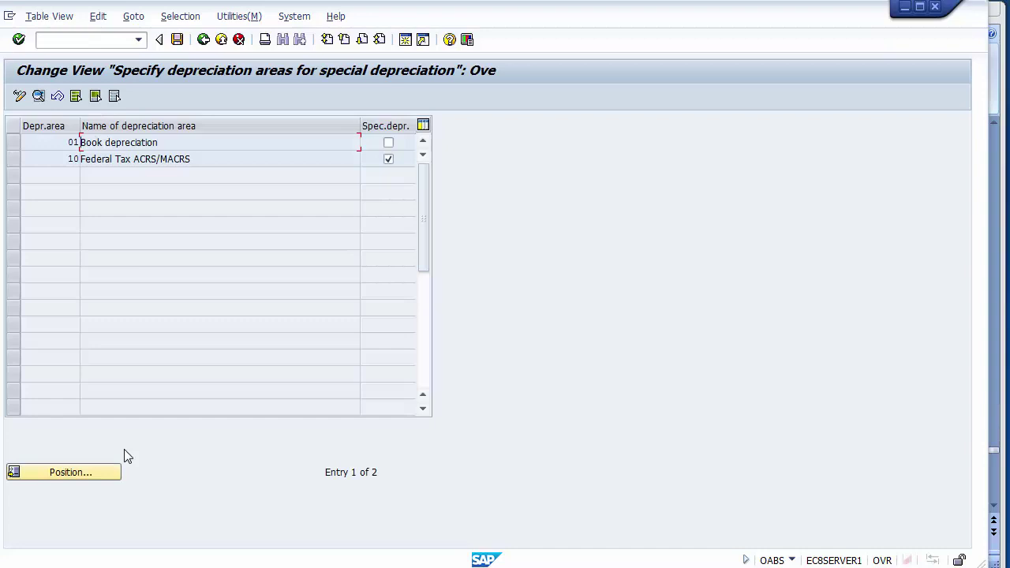
pyautogui.click(13, 143)
pyautogui.click(13, 159)
pyautogui.click(13, 143)
pyautogui.click(14, 159)
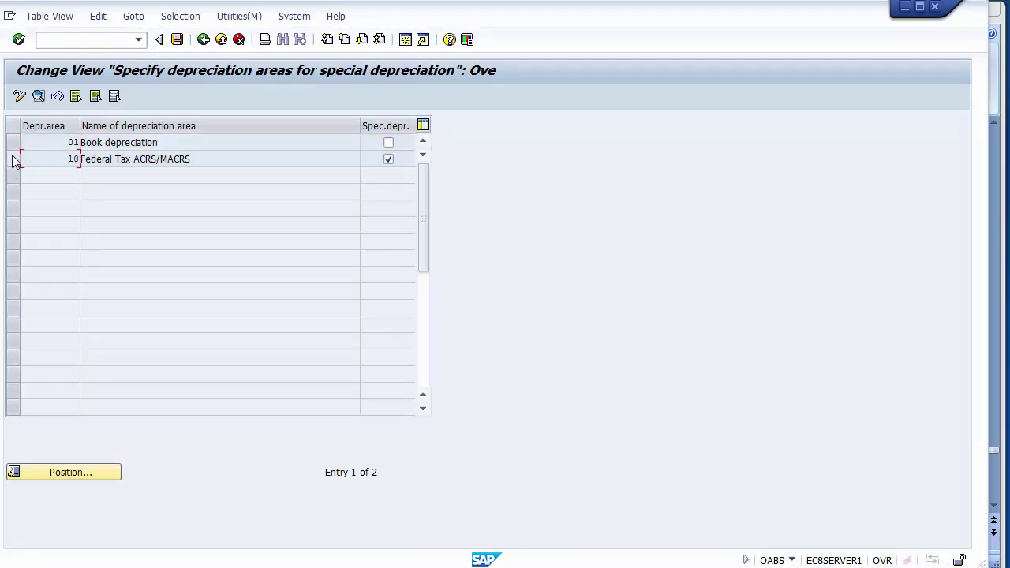
pyautogui.click(14, 144)
pyautogui.click(15, 161)
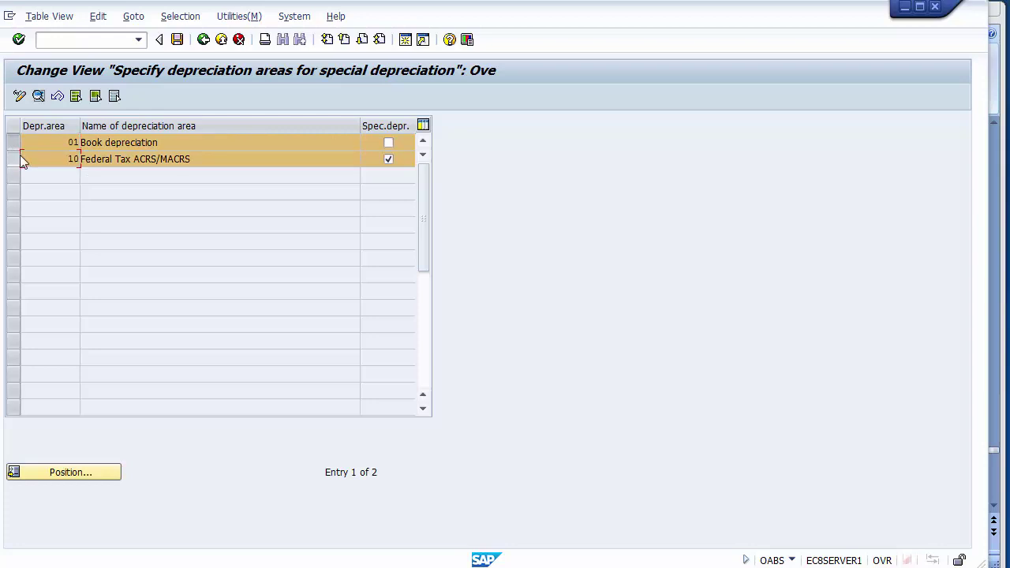
pyautogui.click(13, 143)
pyautogui.click(13, 162)
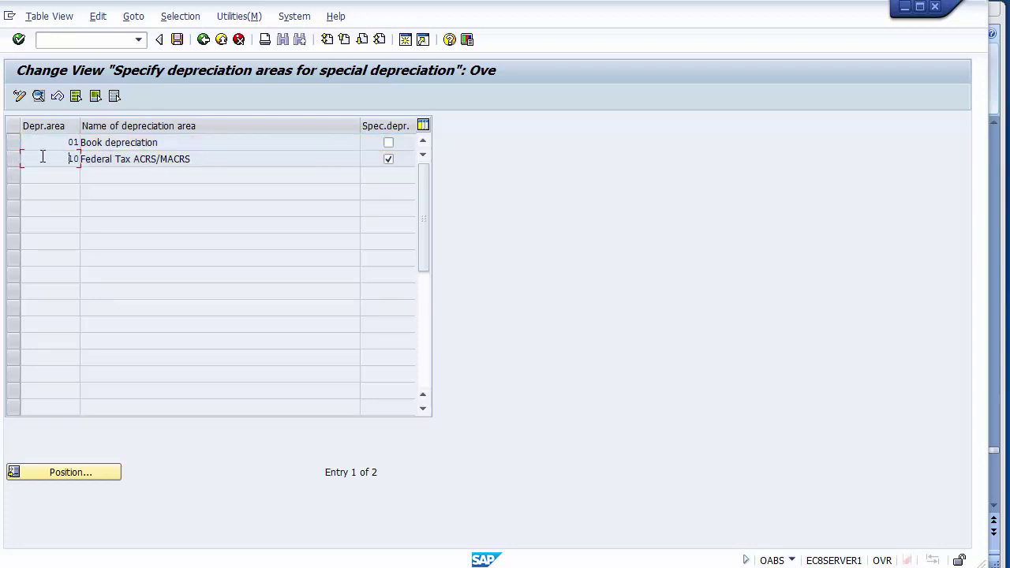
# Leave special depreciation unchecked for Book depreciation area 01, keeping it only on area 10 Federal Tax ACRS/MACRS.
pyautogui.click(389, 143)
pyautogui.click(333, 161)
pyautogui.doubleClick(75, 158)
pyautogui.click(389, 143)
pyautogui.click(169, 143)
pyautogui.moveTo(79, 143); pyautogui.dragTo(67, 143)
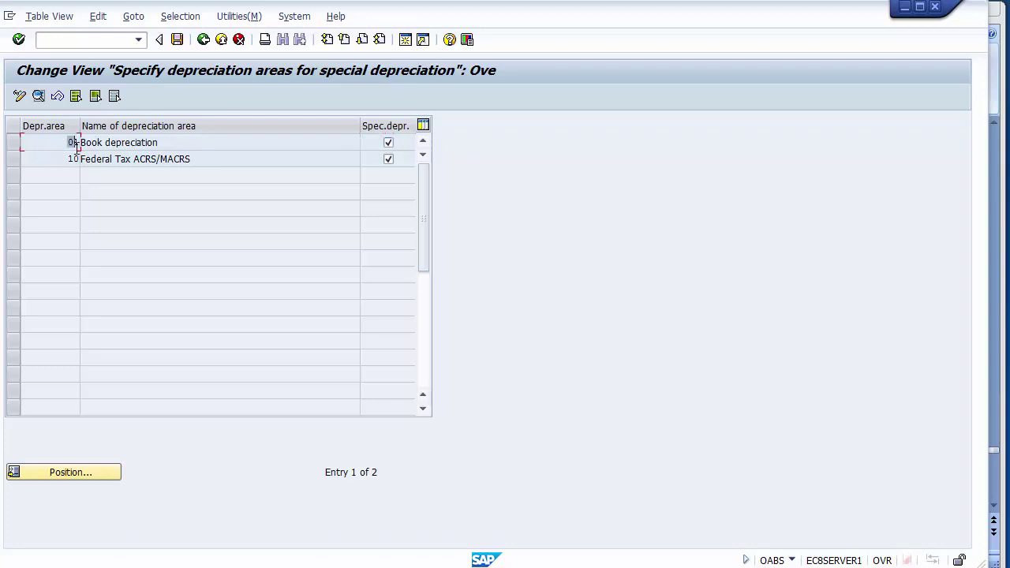
pyautogui.click(204, 39)
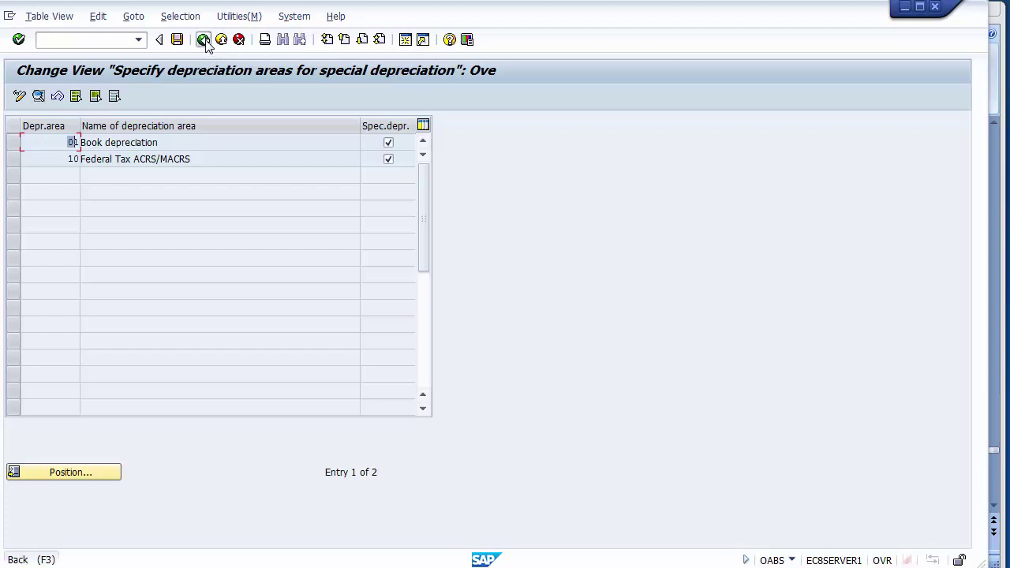
pyautogui.click(388, 143)
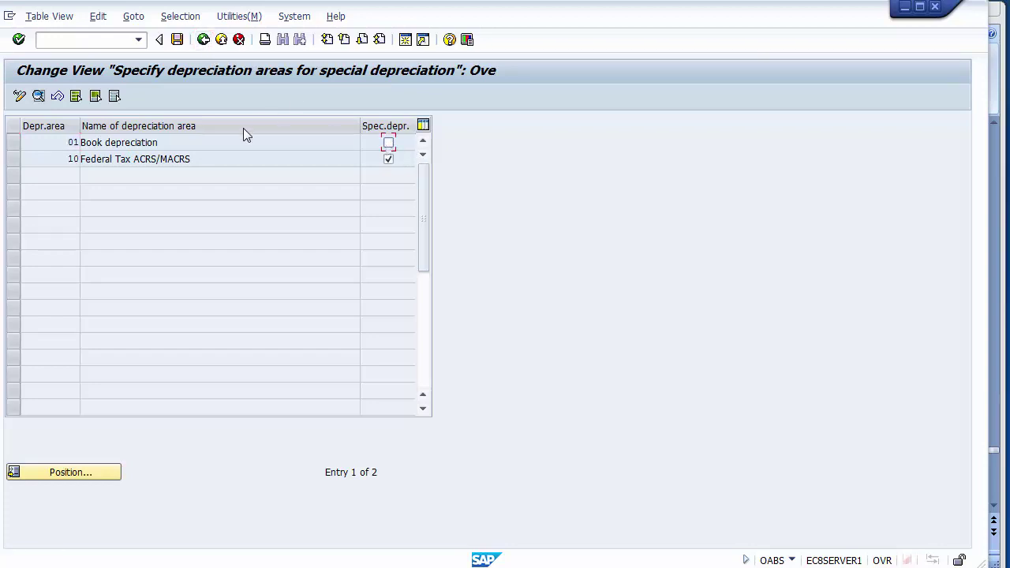
# Exit the special depreciation areas table and return to the Display IMG tree.
pyautogui.click(204, 39)
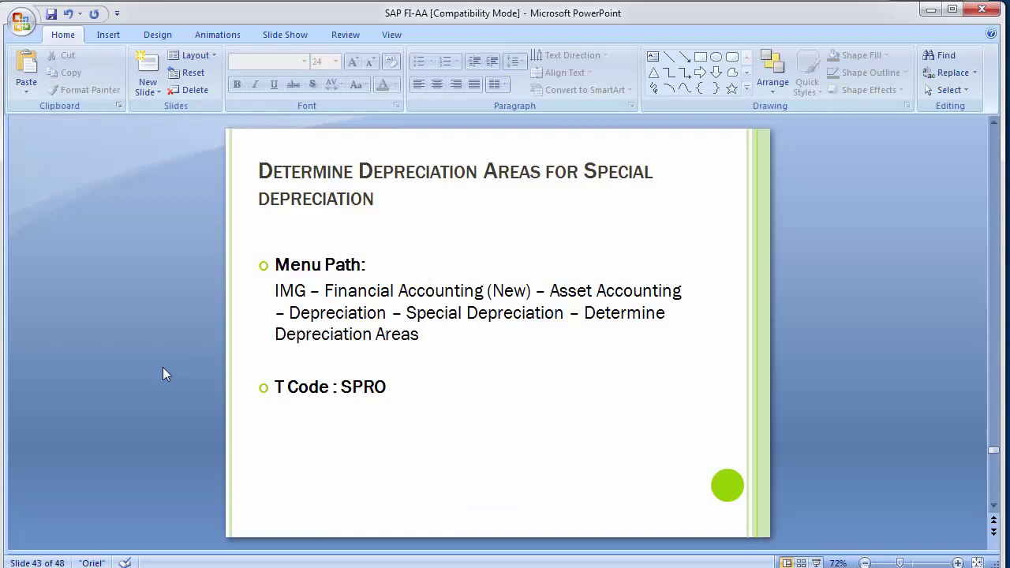
pyautogui.scroll(-1, 163, 367)
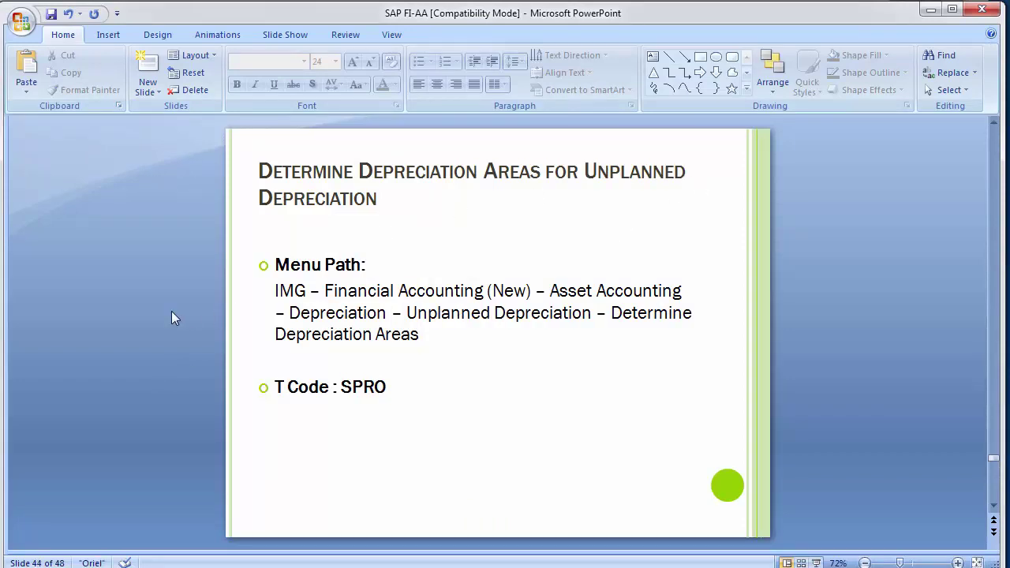
pyautogui.hotkey('alt', 'Tab')
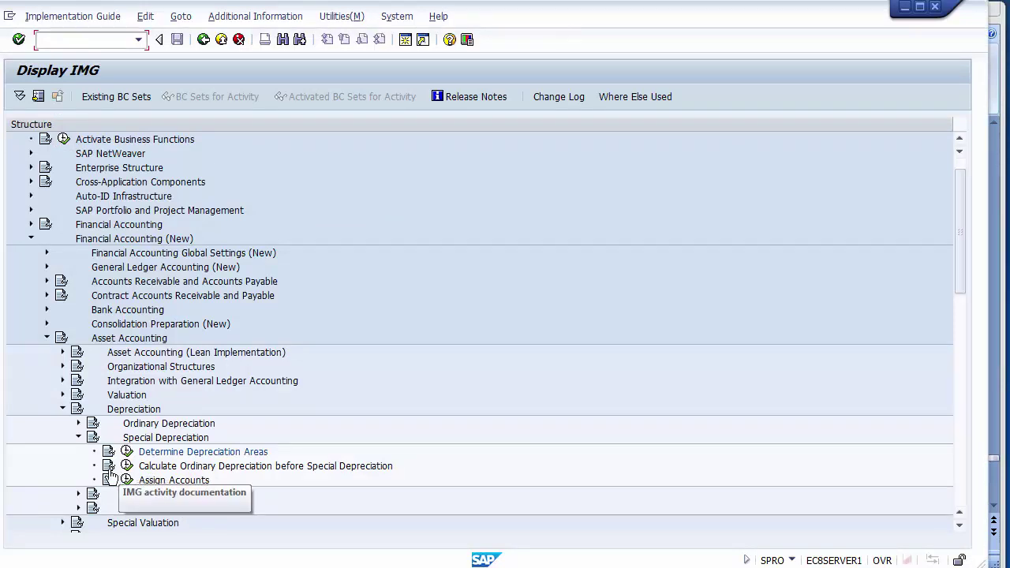
# Collapse Special Depreciation and expand Unplanned Depreciation to reach Determine Depreciation Areas.
pyautogui.click(78, 439)
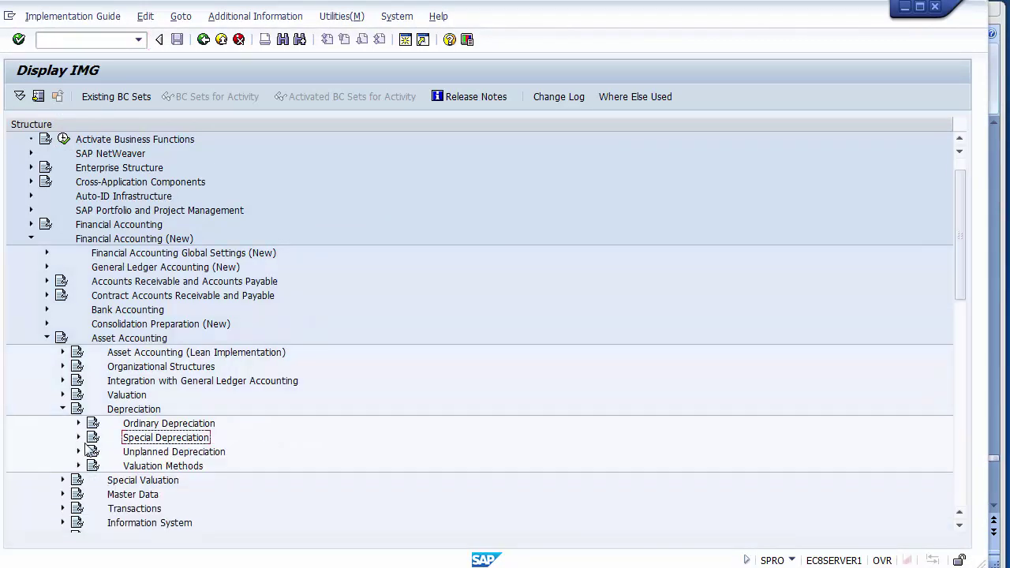
pyautogui.click(154, 454)
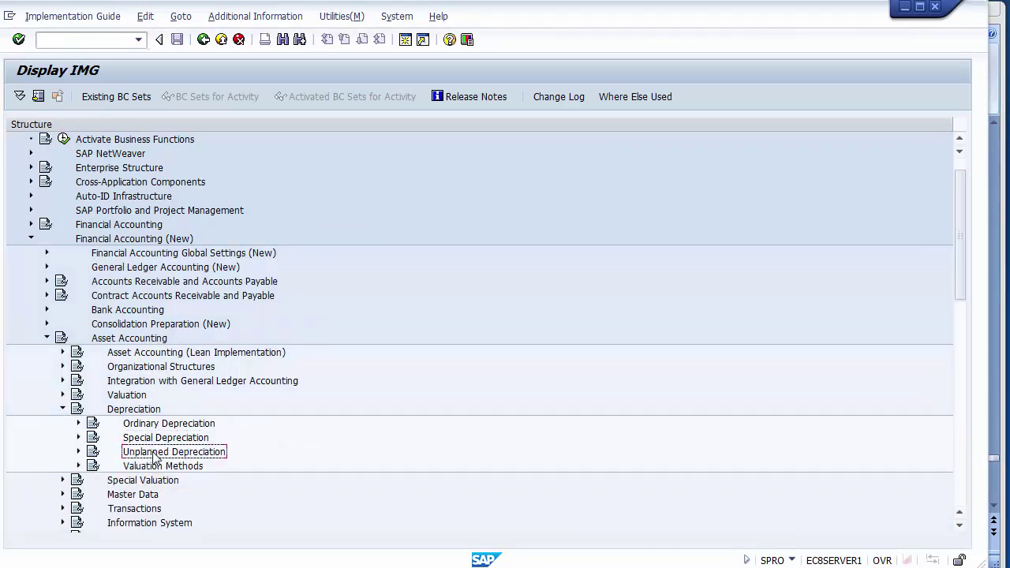
pyautogui.click(78, 453)
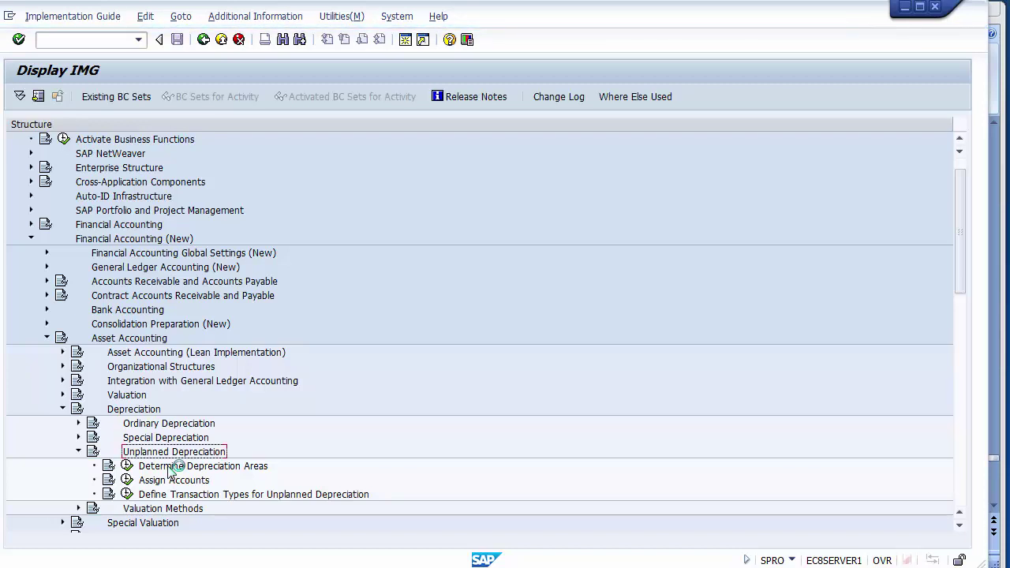
pyautogui.click(164, 467)
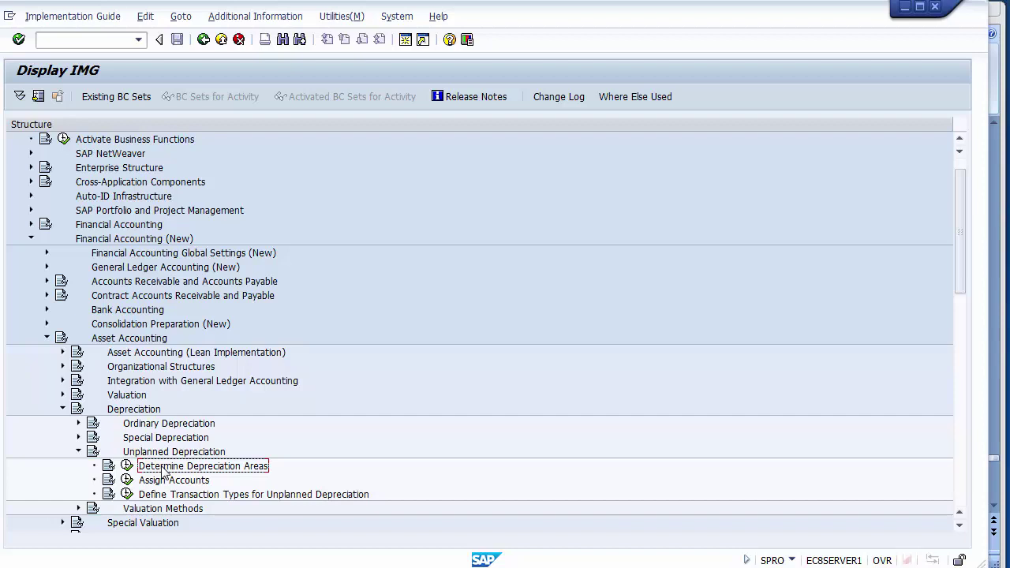
# Widen the UDep column to confirm areas 01 and 10 allow unplanned depreciation, then return to the slides.
pyautogui.click(129, 469)
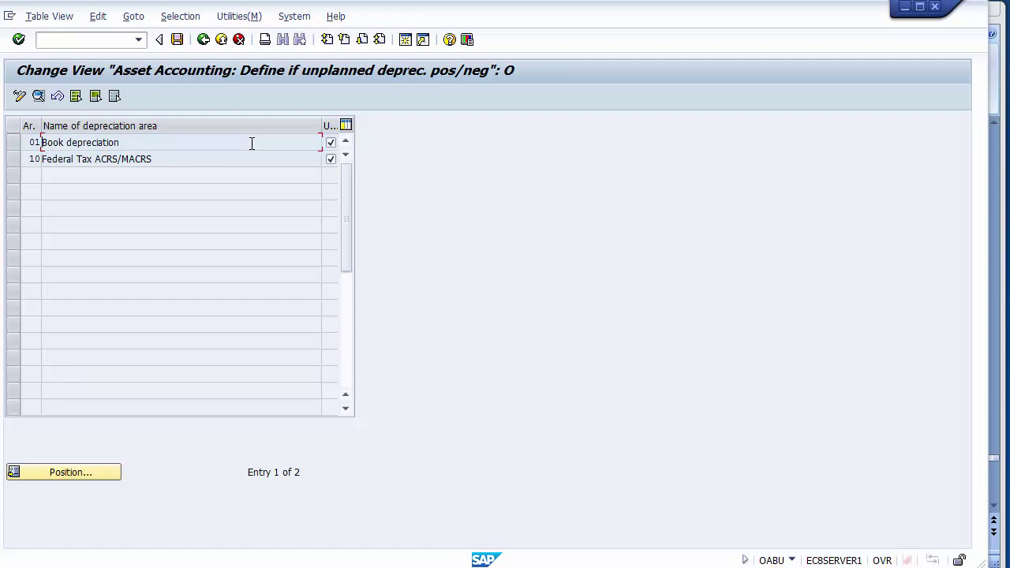
pyautogui.moveTo(322, 124); pyautogui.dragTo(217, 120)
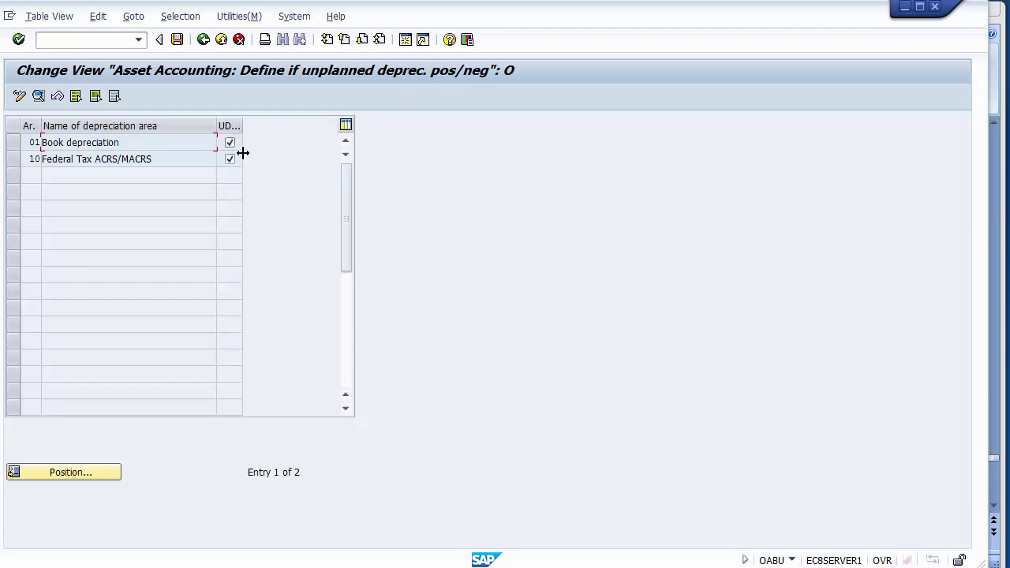
pyautogui.moveTo(242, 137); pyautogui.dragTo(281, 134)
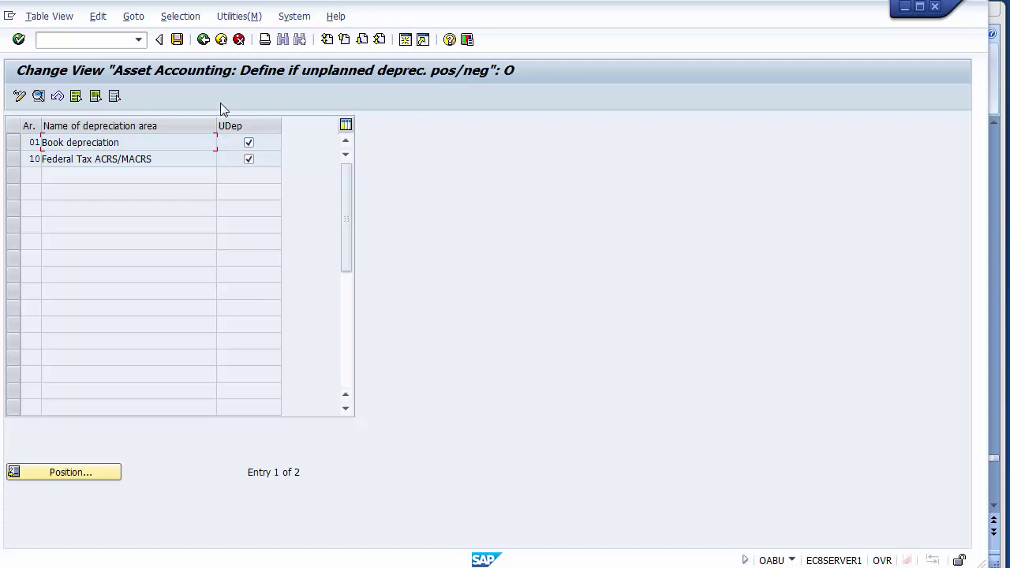
pyautogui.click(203, 44)
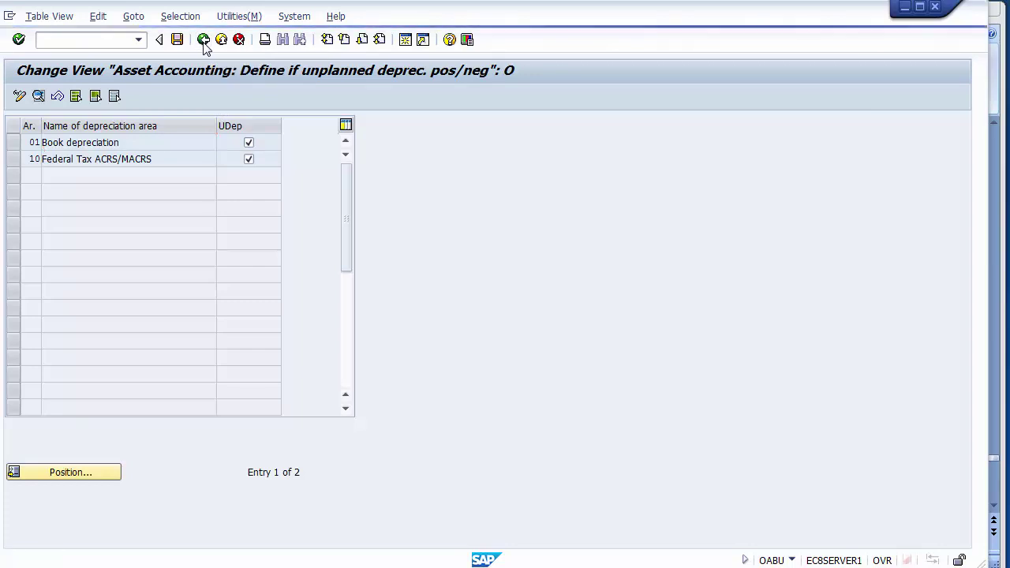
pyautogui.click(473, 566)
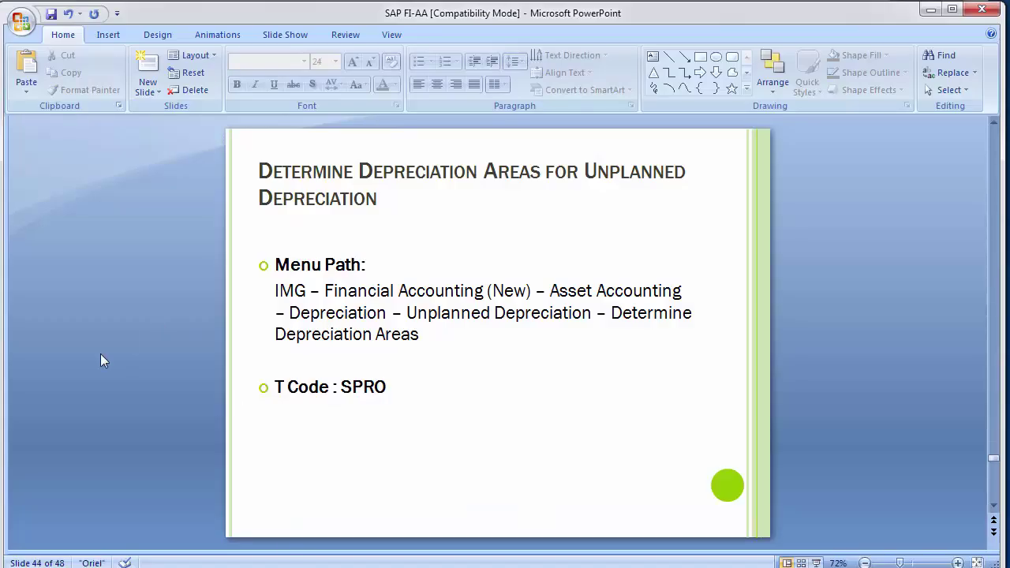
# Advance to slide 45, 'Define the Cutoff Value Key', and return to the SAP IMG.
pyautogui.press('pagedown')
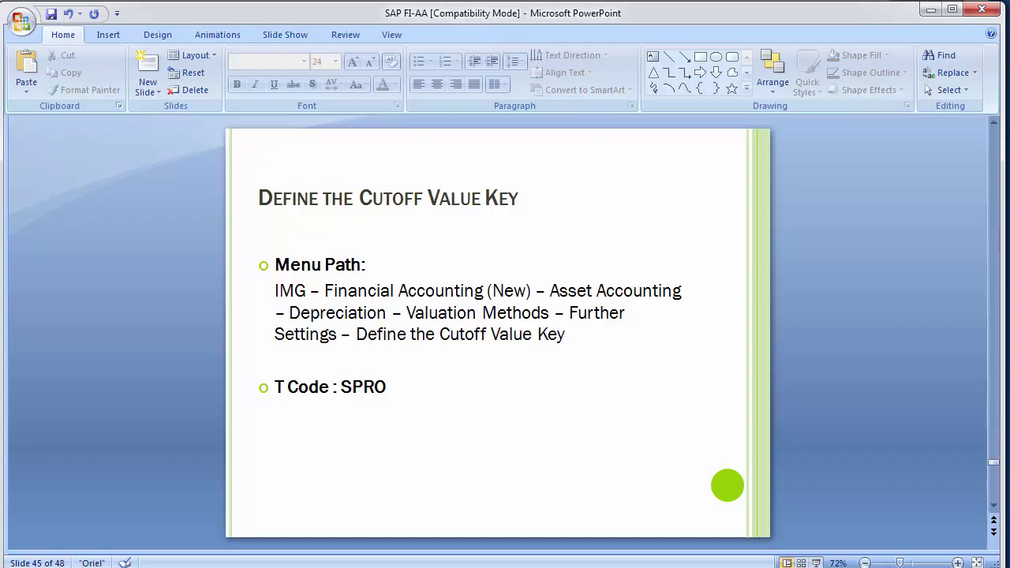
pyautogui.press('alt')
pyautogui.hotkey('alt', 'Tab')
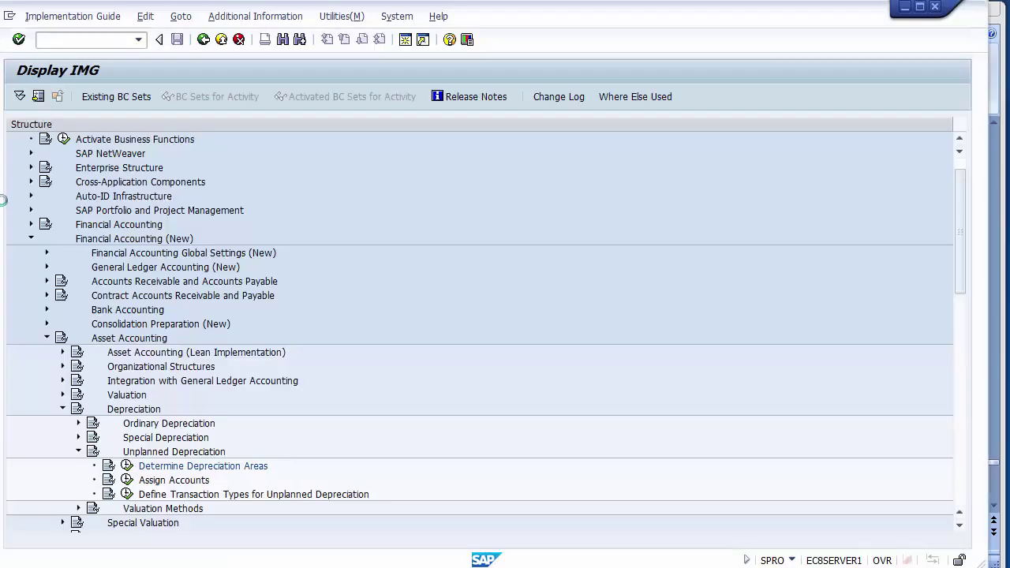
# Collapse Unplanned Depreciation and run Valuation Methods > Further Settings > Define the Cutoff Value Key.
pyautogui.click(78, 452)
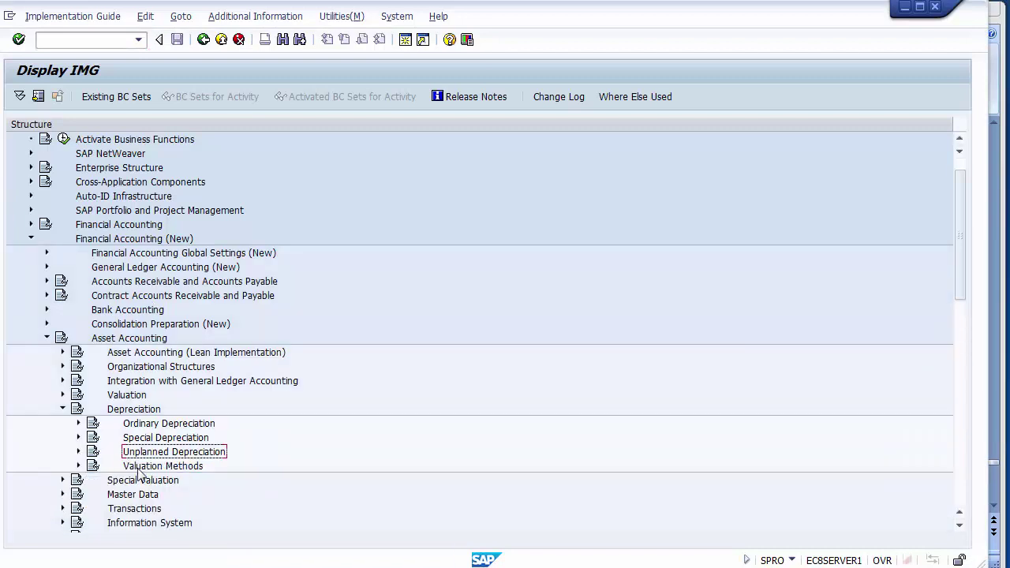
pyautogui.click(78, 465)
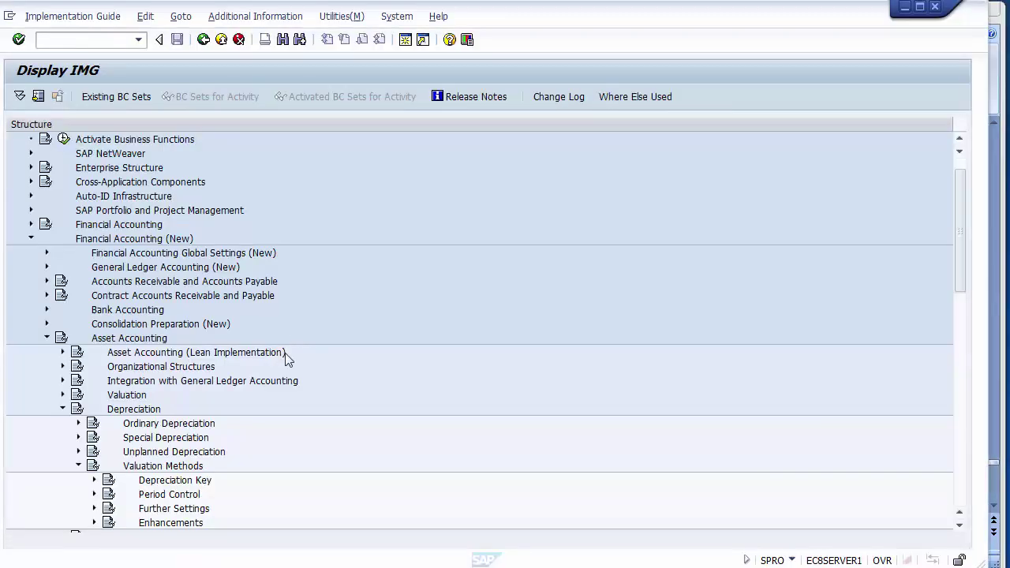
pyautogui.click(94, 509)
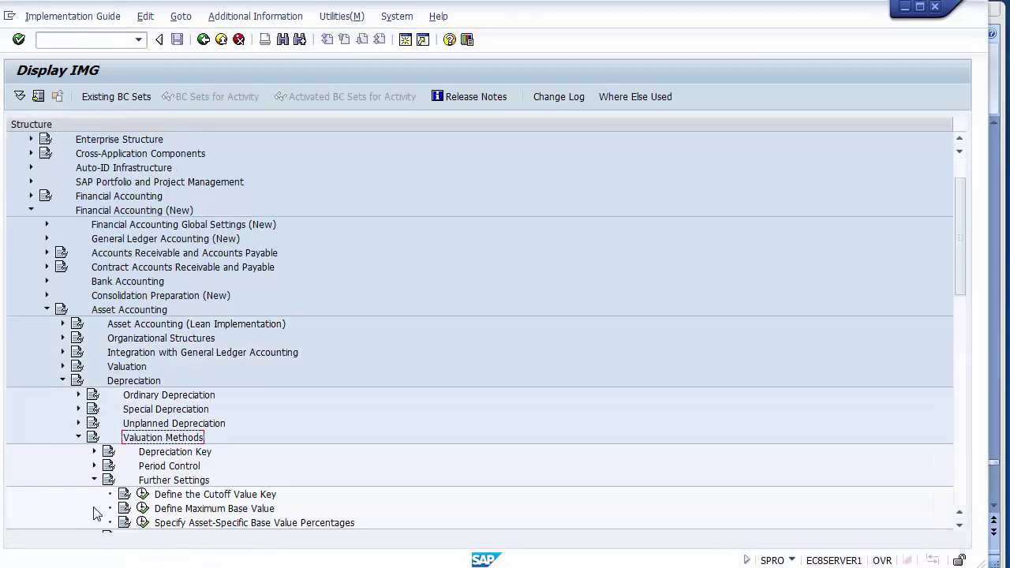
pyautogui.click(192, 495)
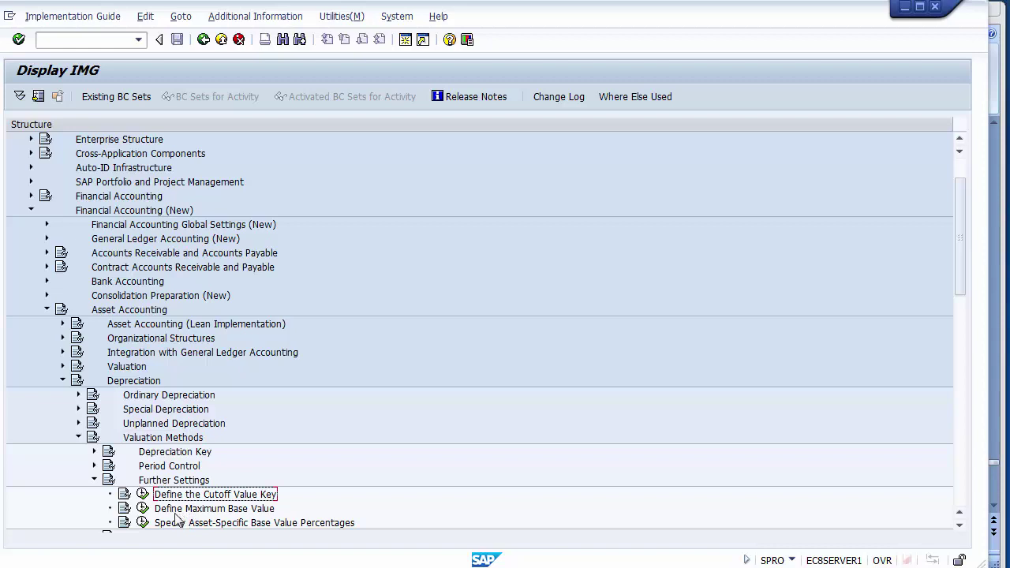
pyautogui.click(142, 496)
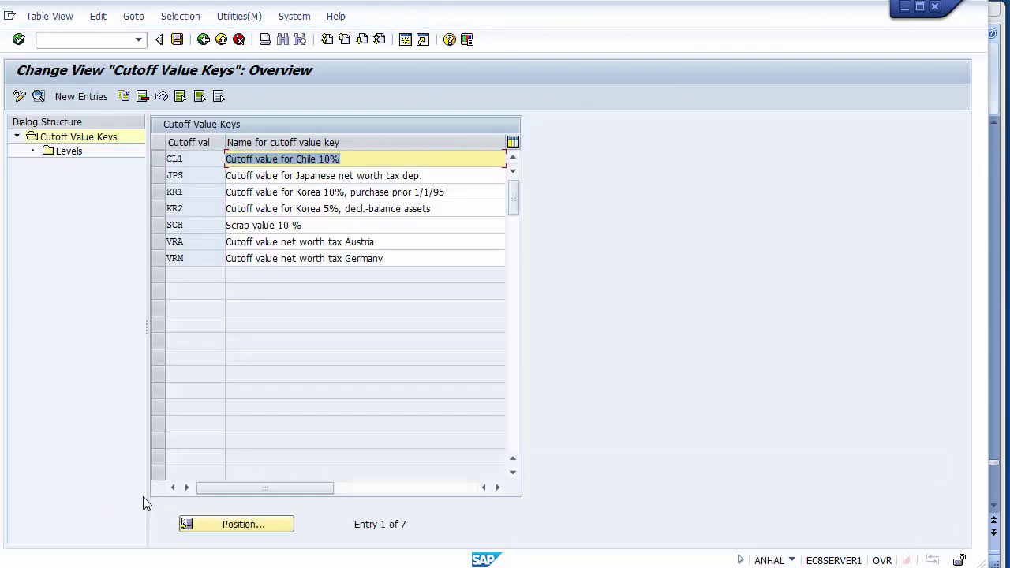
# Open the Details screen of cutoff key CL1, Cutoff value for Chile 10%.
pyautogui.click(156, 166)
pyautogui.moveTo(157, 169); pyautogui.dragTo(153, 196)
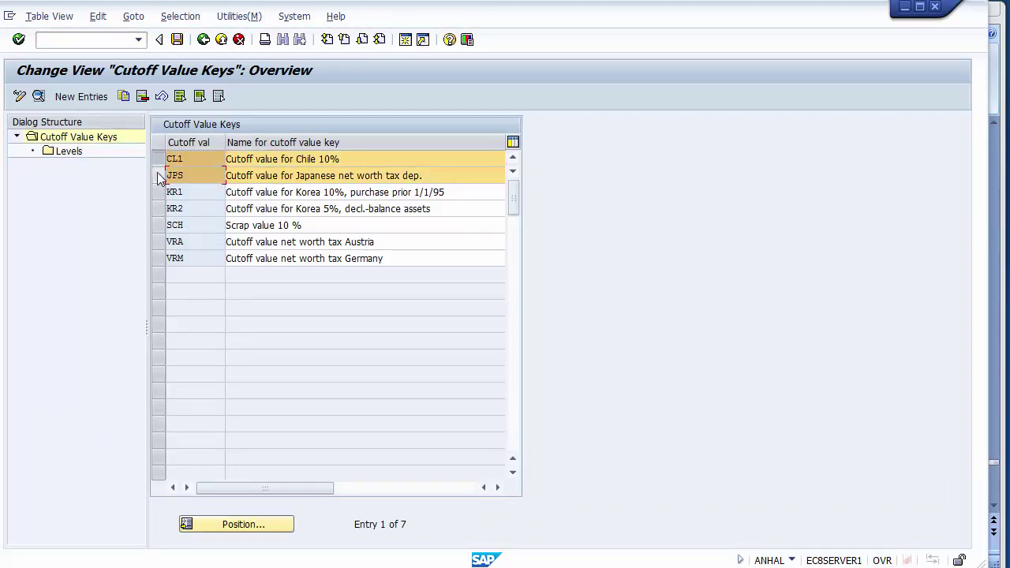
pyautogui.click(158, 167)
pyautogui.click(35, 237)
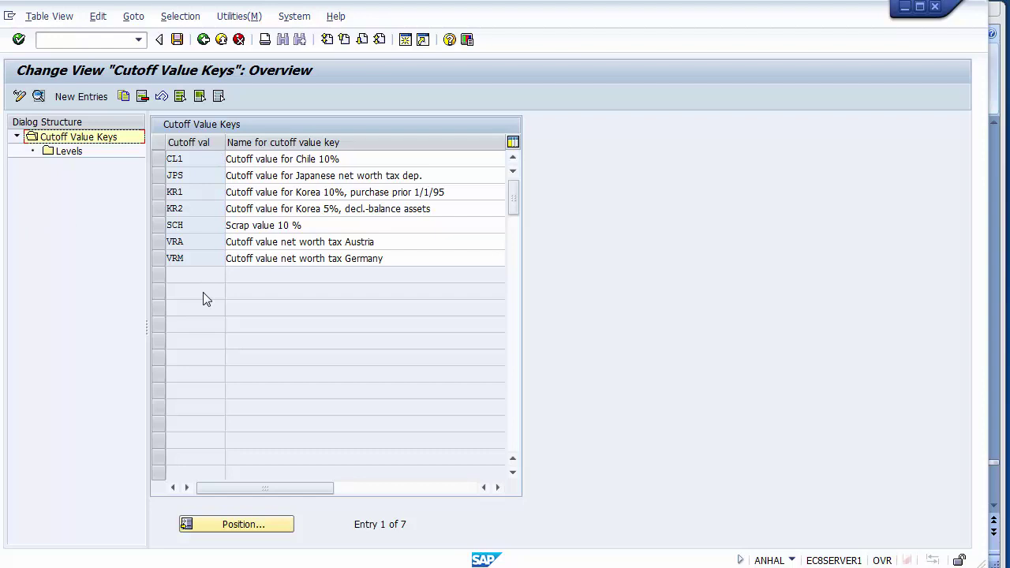
pyautogui.click(187, 162)
pyautogui.doubleClick(188, 162)
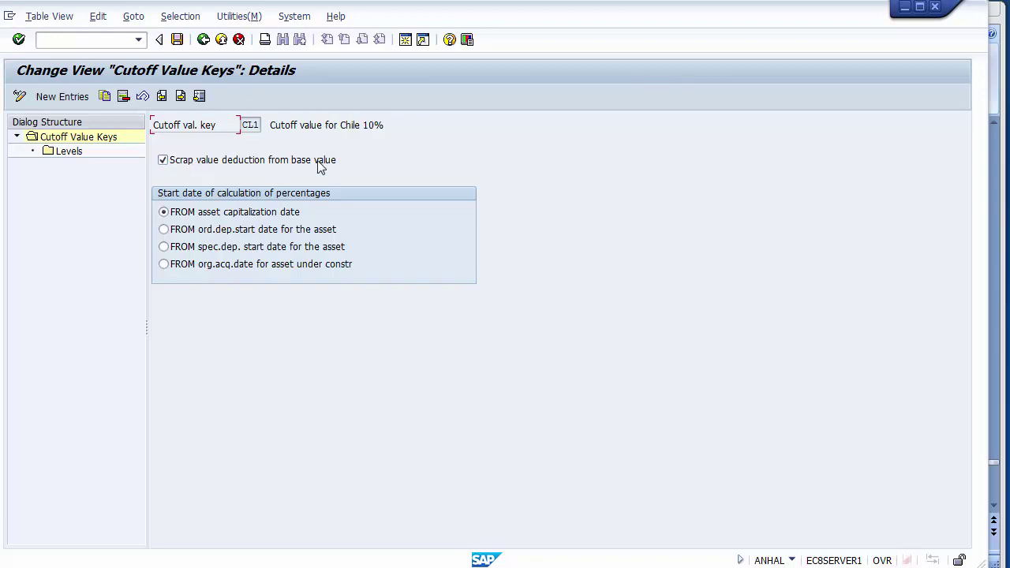
pyautogui.moveTo(269, 124); pyautogui.dragTo(392, 126)
pyautogui.doubleClick(376, 126)
pyautogui.click(269, 219)
pyautogui.click(62, 154)
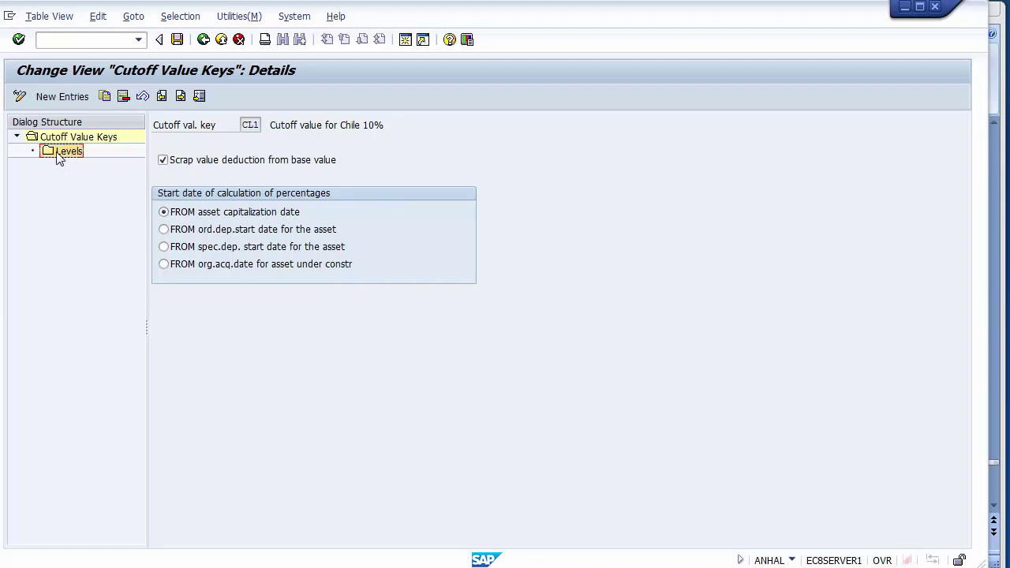
# Review CL1's single level (valid to 9999, 999 years, 12 months, cutoff 10,000), then go back.
pyautogui.doubleClick(66, 155)
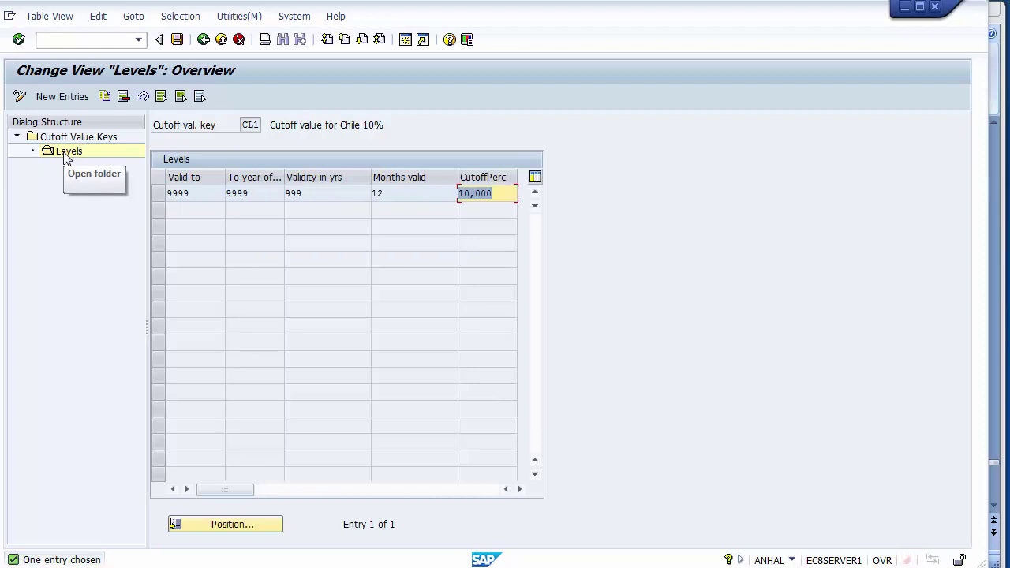
pyautogui.click(196, 193)
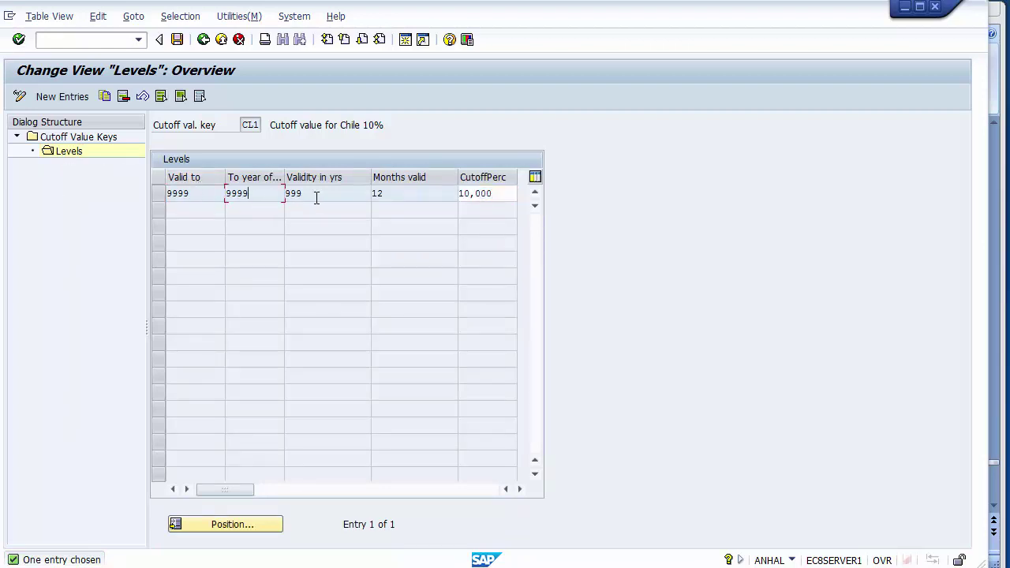
pyautogui.moveTo(321, 199); pyautogui.dragTo(277, 196)
pyautogui.moveTo(419, 197); pyautogui.dragTo(364, 203)
pyautogui.click(510, 195)
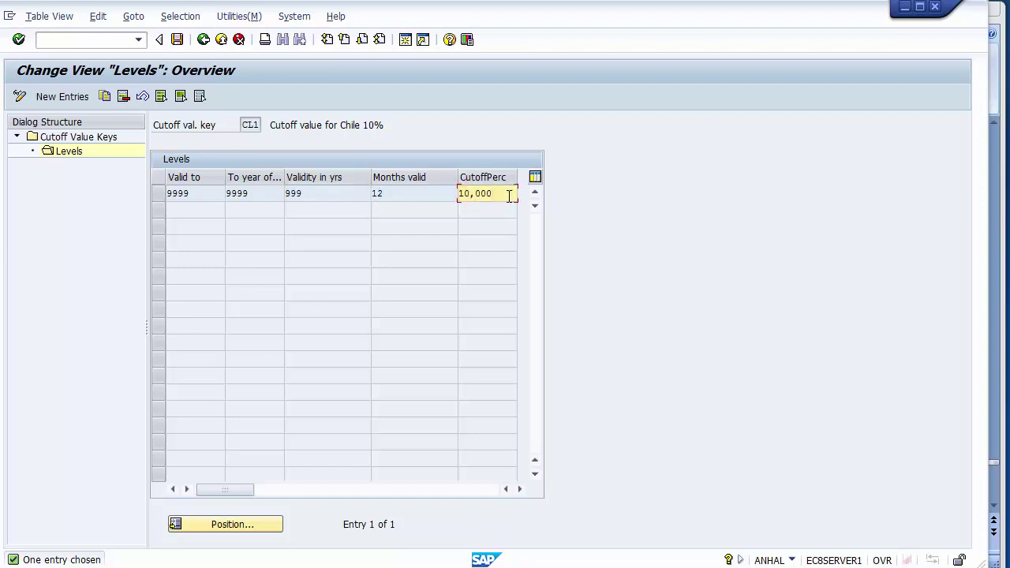
pyautogui.doubleClick(465, 194)
pyautogui.click(510, 193)
pyautogui.moveTo(511, 193)
pyautogui.mouseDown()
pyautogui.moveTo(435, 198)
pyautogui.moveTo(498, 193)
pyautogui.mouseUp()
pyautogui.click(496, 193)
pyautogui.click(205, 45)
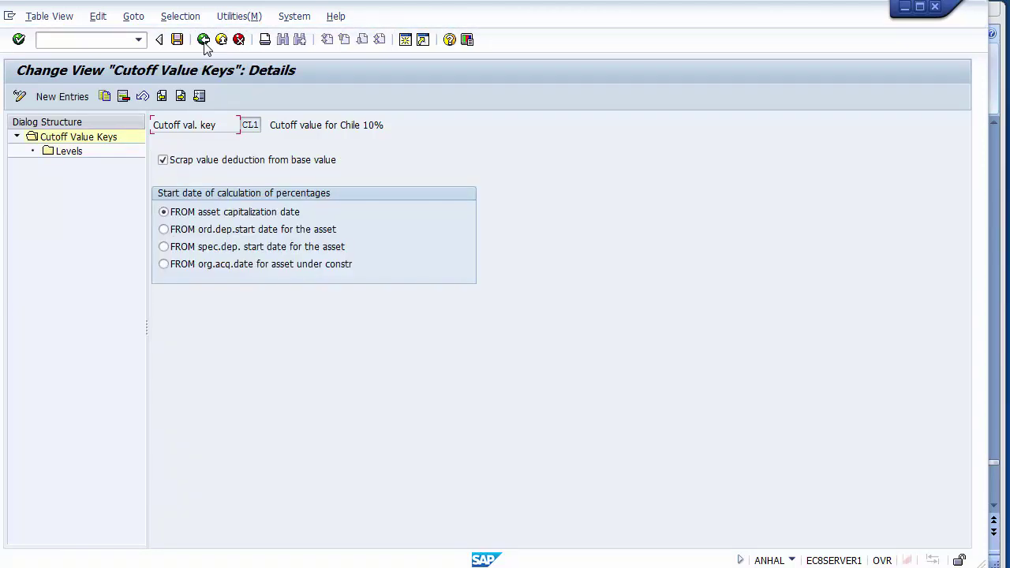
# Go back from CL1's details to the Cutoff Value Keys overview of all 7 keys.
pyautogui.click(204, 45)
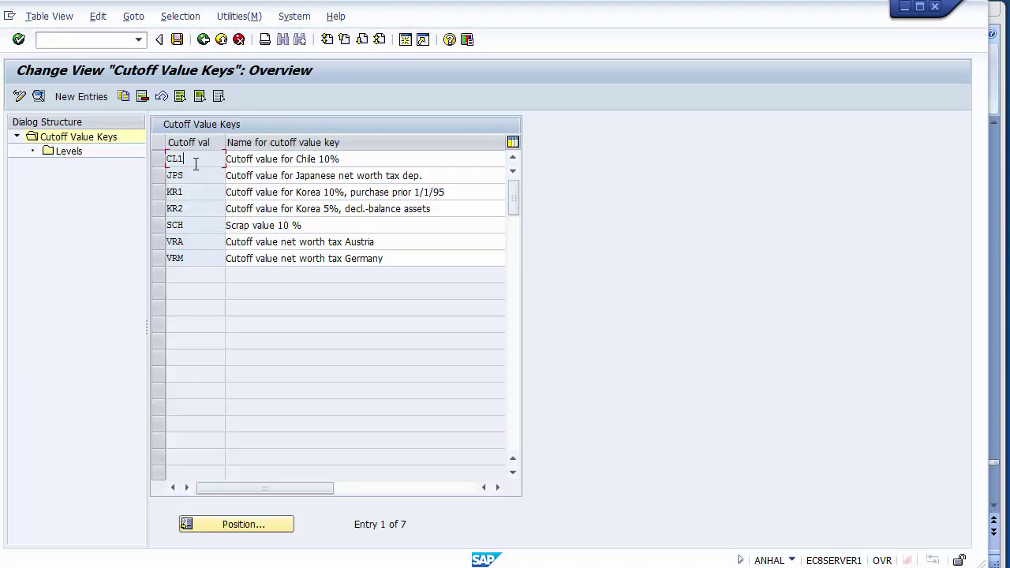
pyautogui.doubleClick(175, 158)
pyautogui.click(197, 159)
# Return from the Cutoff Value Keys table to the Display IMG tree at Further Settings.
pyautogui.click(202, 39)
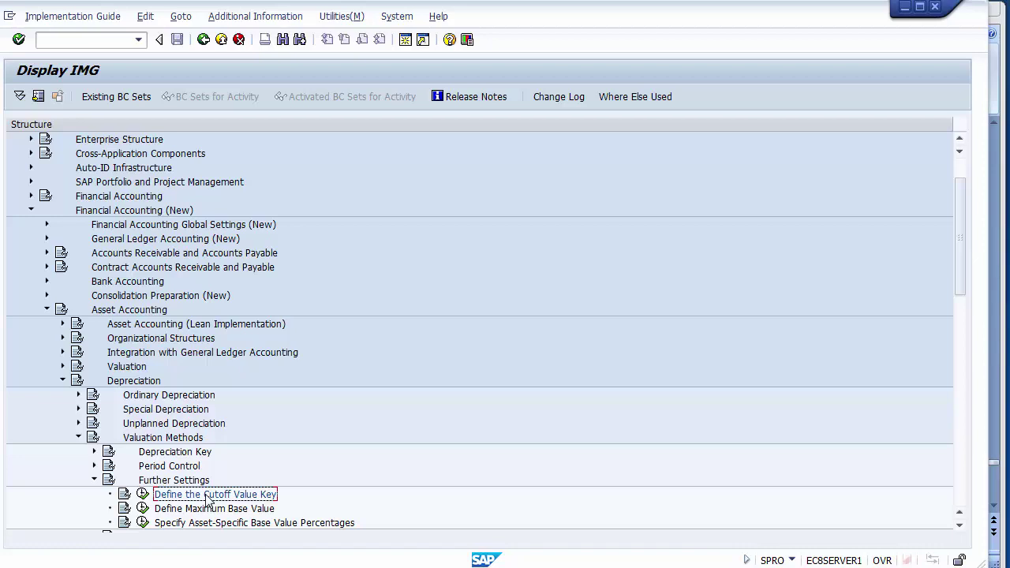
pyautogui.scroll(-8, 205, 494)
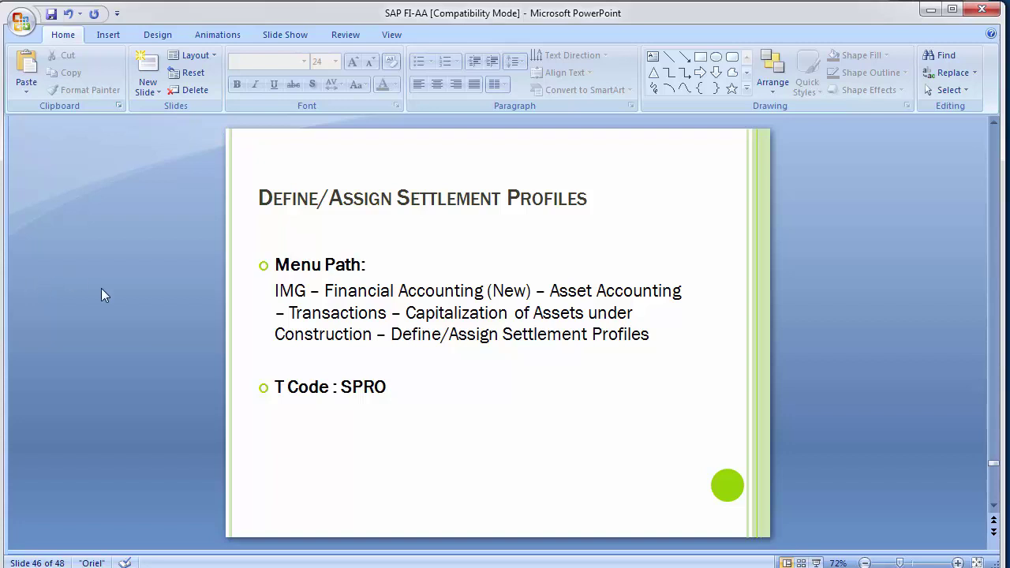
pyautogui.hotkey('alt', 'Tab')
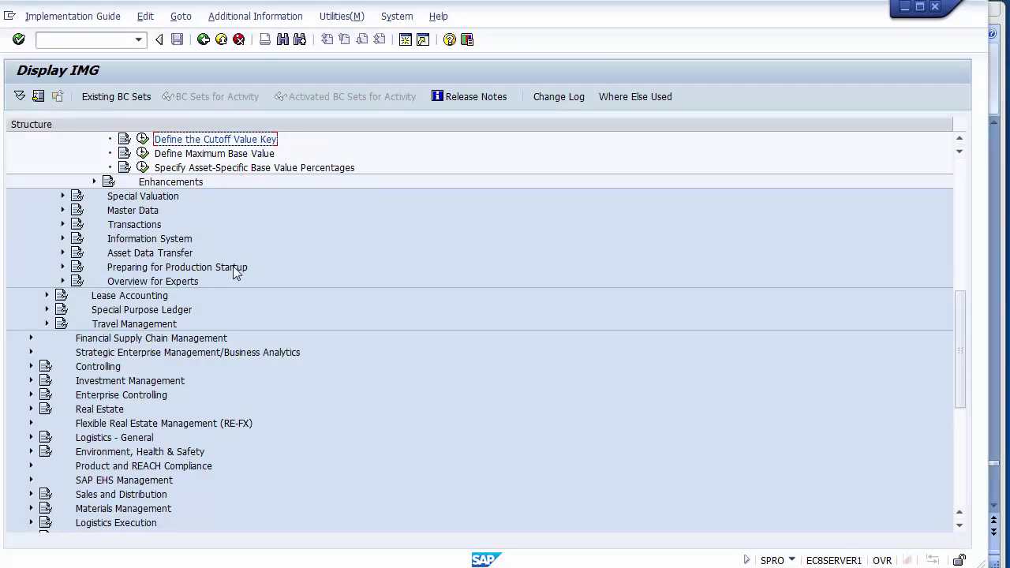
pyautogui.click(960, 141)
pyautogui.scroll(5, 960, 142)
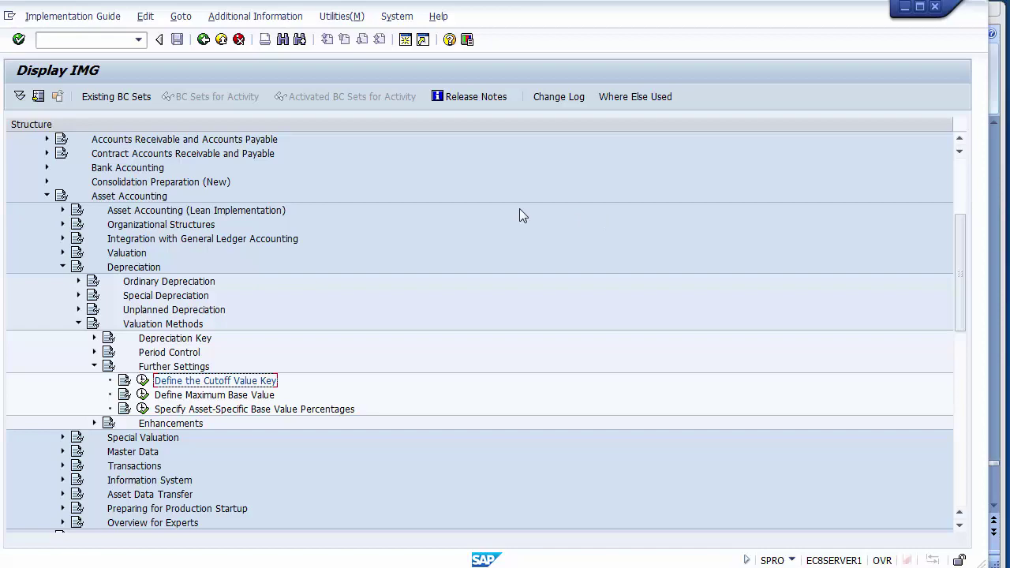
pyautogui.hotkey('alt', 'Tab')
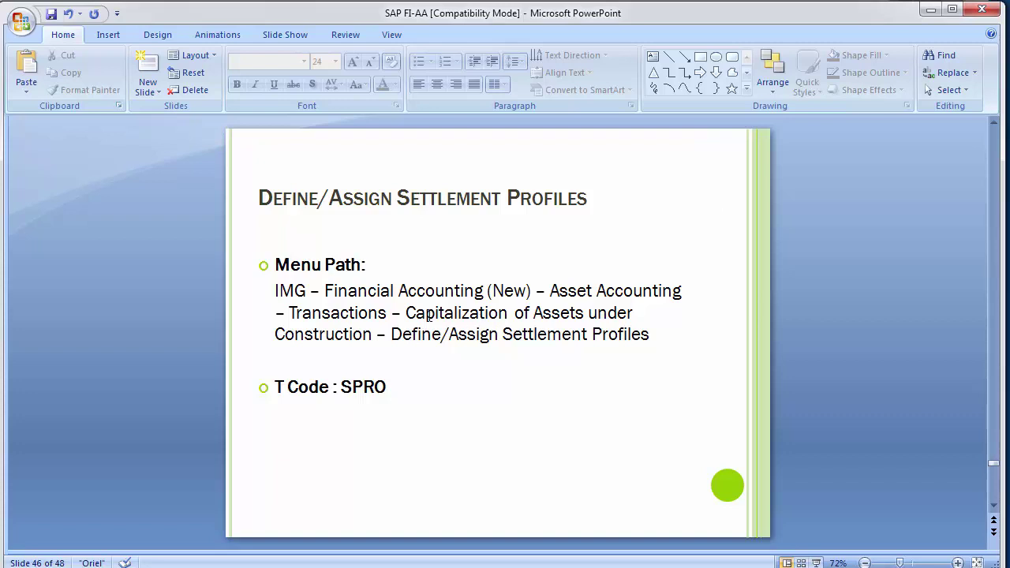
pyautogui.click(316, 316)
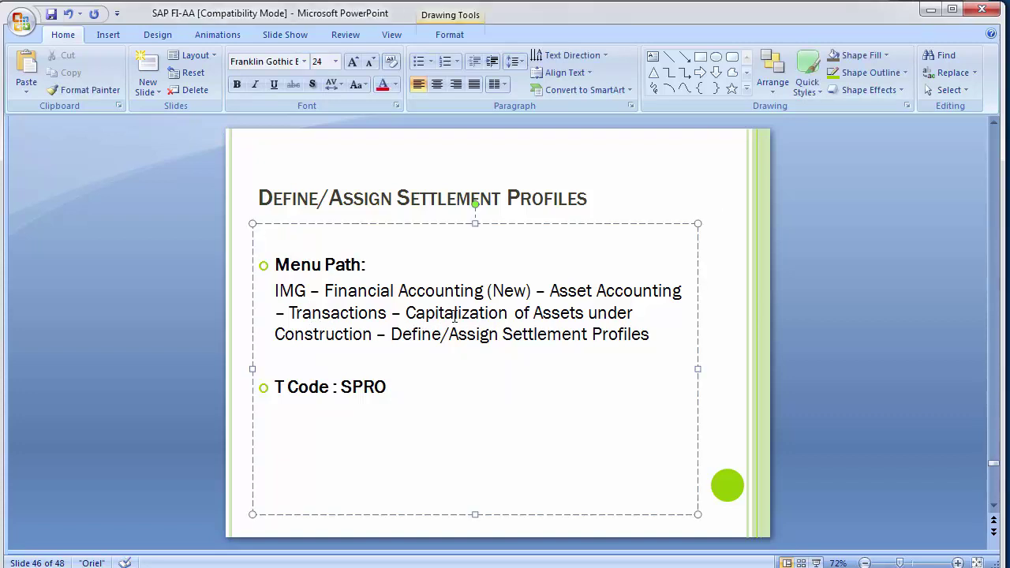
pyautogui.click(336, 335)
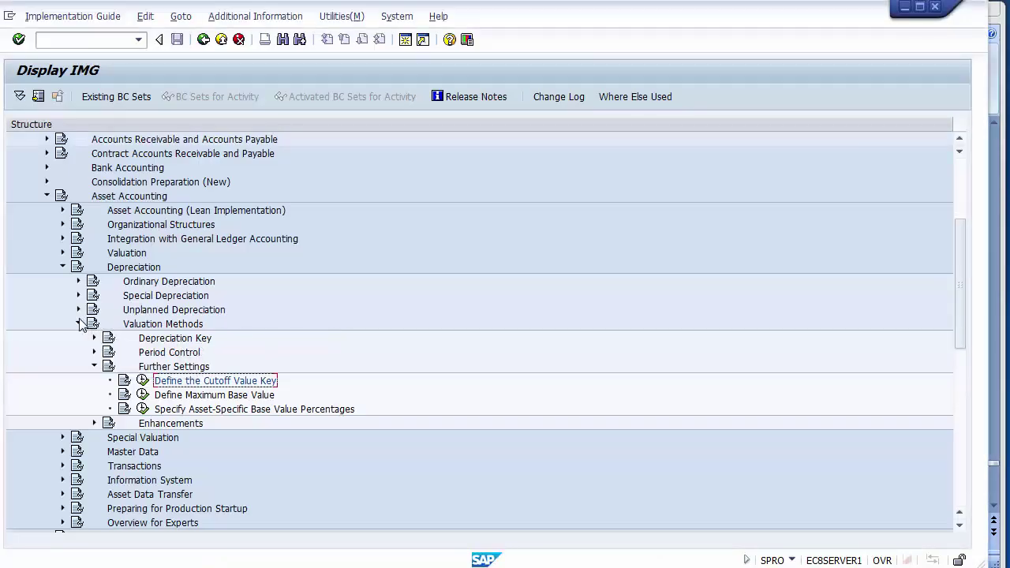
# Collapse Depreciation and expand Transactions > Capitalization of Assets under Construction to Define/Assign Settlement Profiles.
pyautogui.click(79, 323)
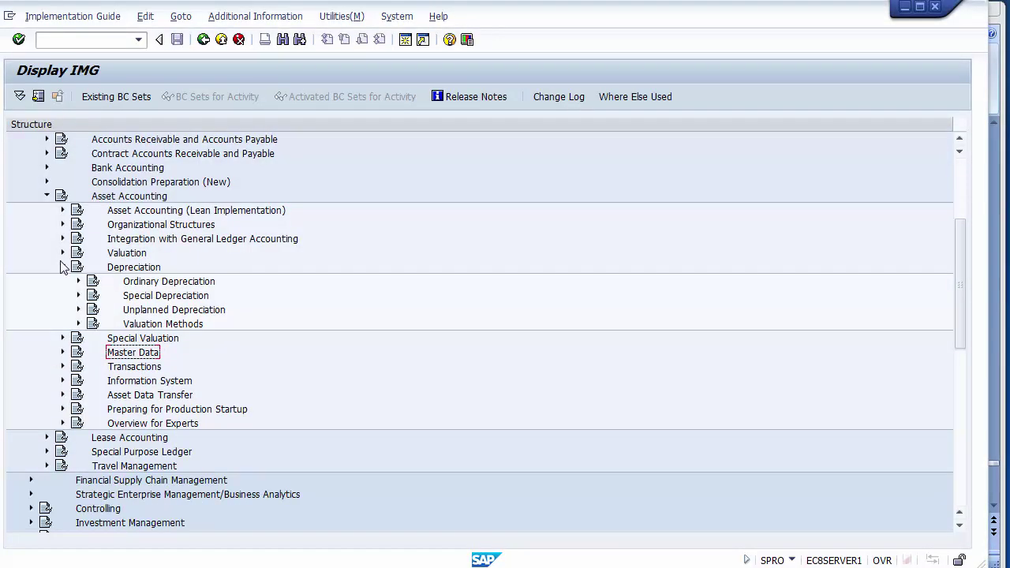
pyautogui.click(63, 267)
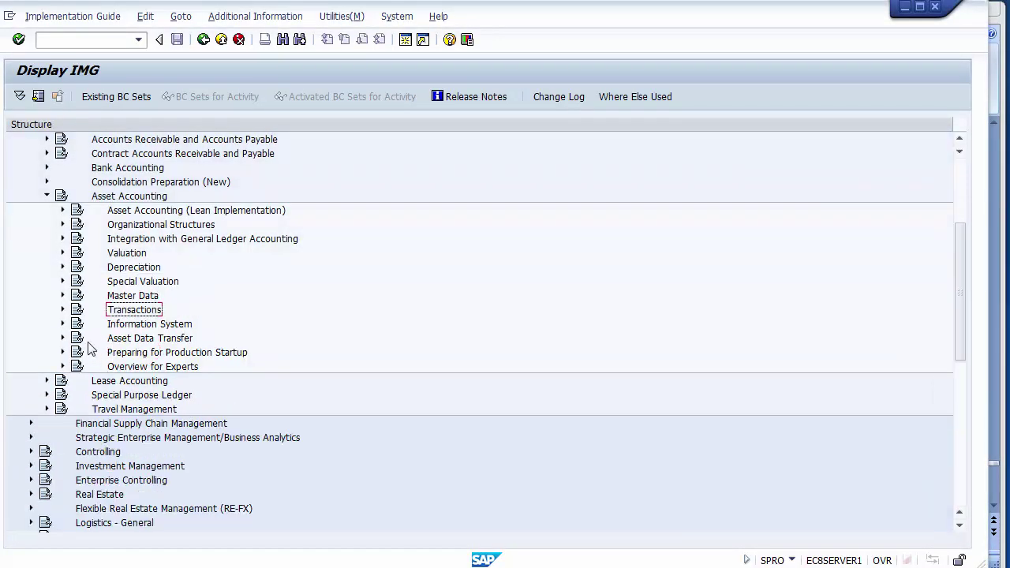
pyautogui.click(63, 310)
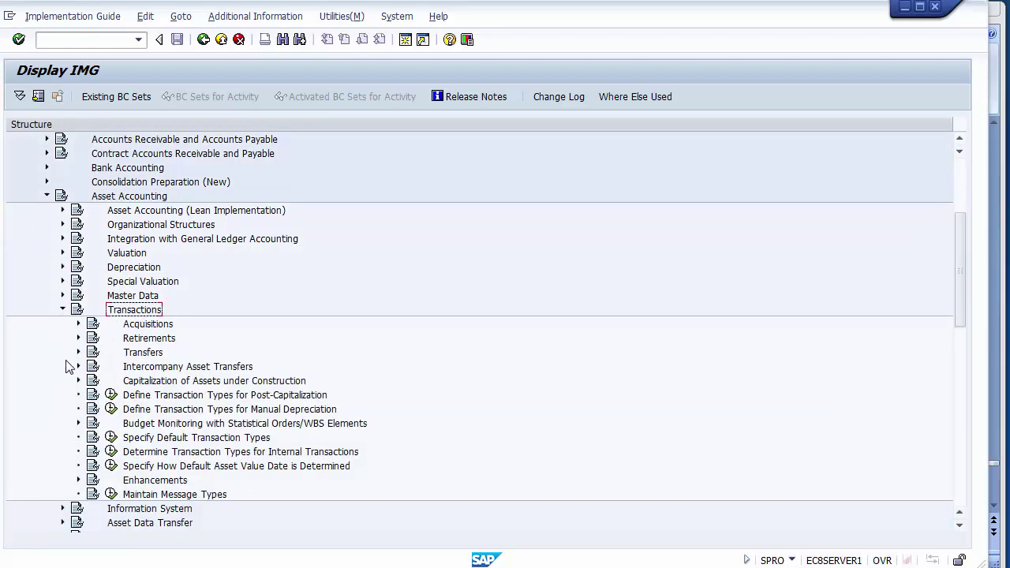
pyautogui.hotkey('alt', 'Tab')
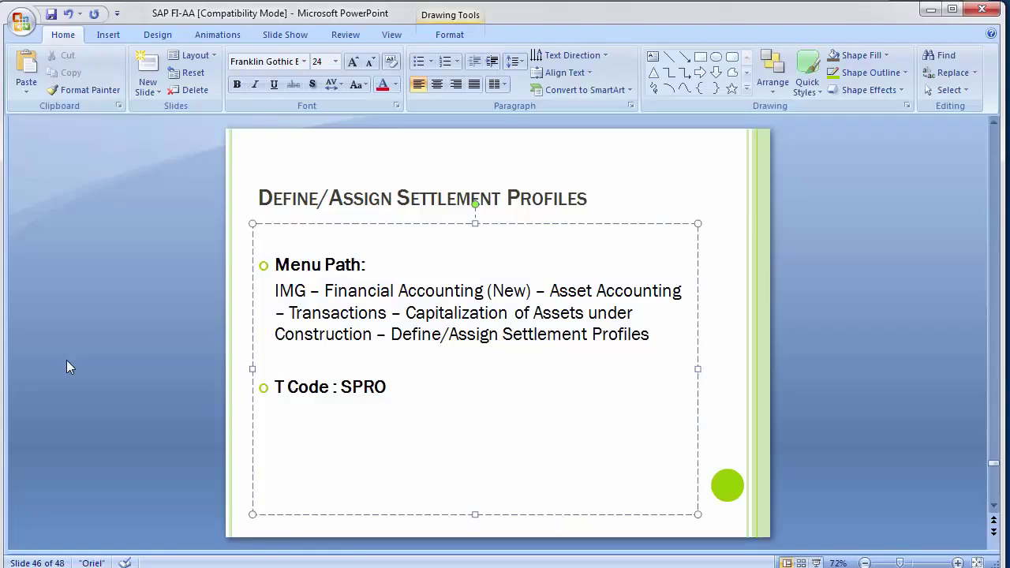
pyautogui.hotkey('alt', 'Tab')
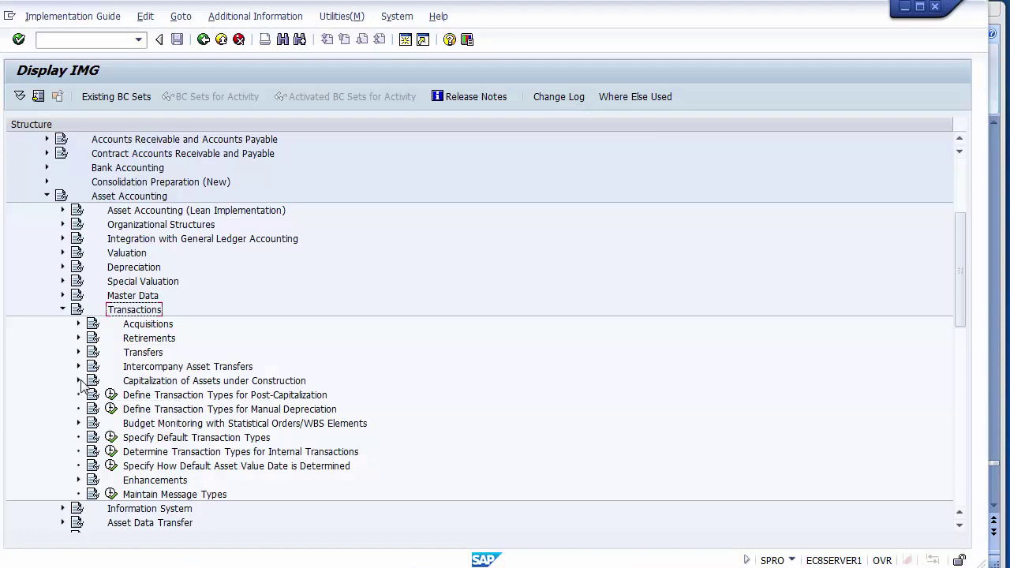
pyautogui.click(79, 380)
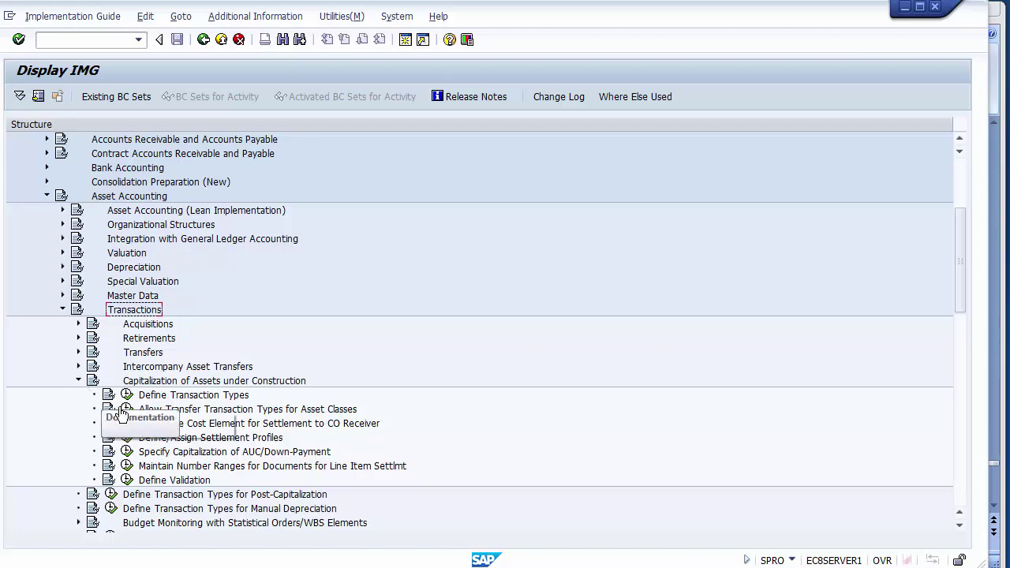
pyautogui.click(190, 438)
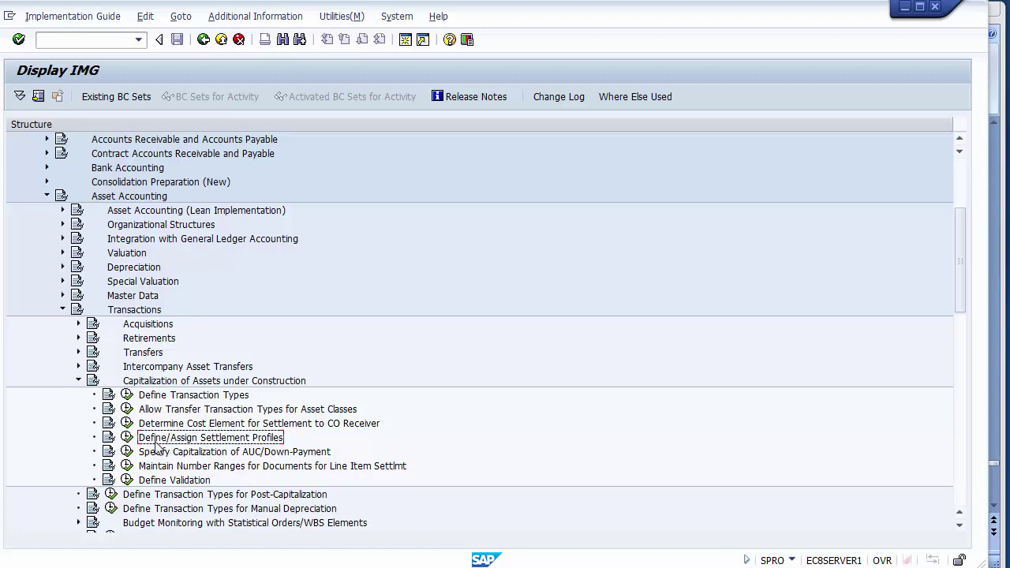
# Open the Define Settlement Profile activity from the settlement profile activity choice.
pyautogui.click(126, 439)
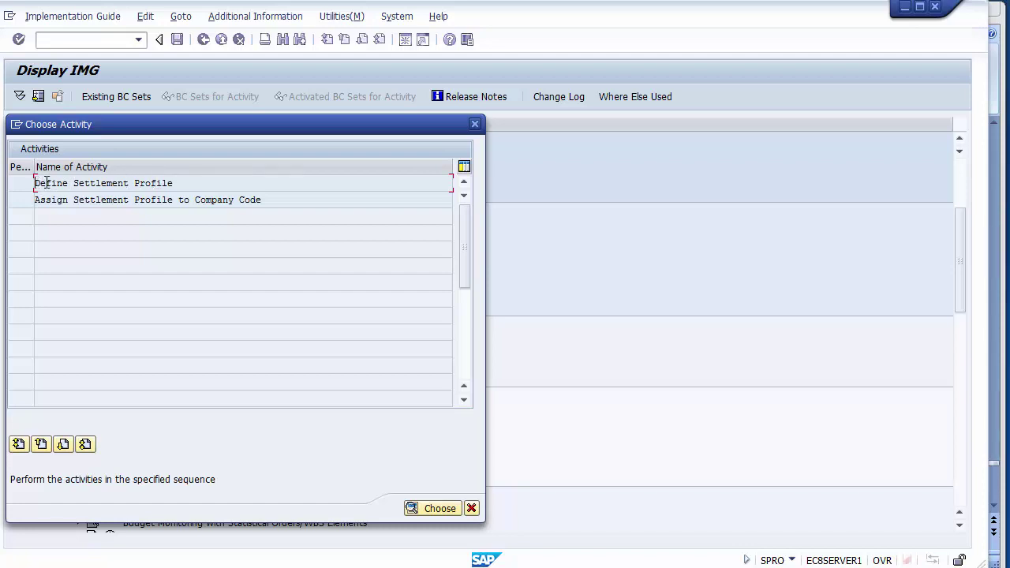
pyautogui.moveTo(34, 183); pyautogui.dragTo(196, 175)
pyautogui.doubleClick(179, 183)
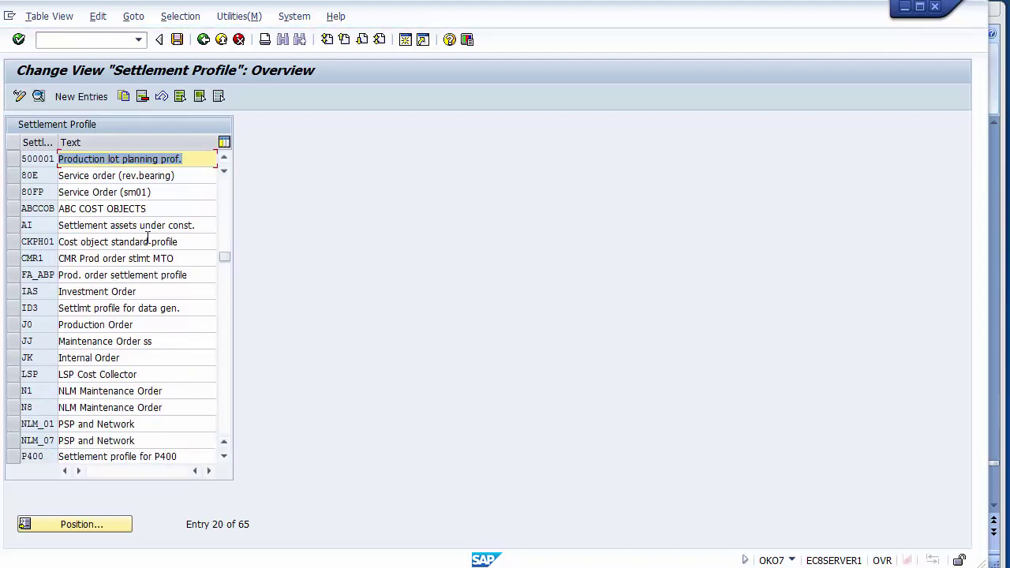
# Review the AI settlement profile for assets under construction, then return to the activity list.
pyautogui.click(13, 227)
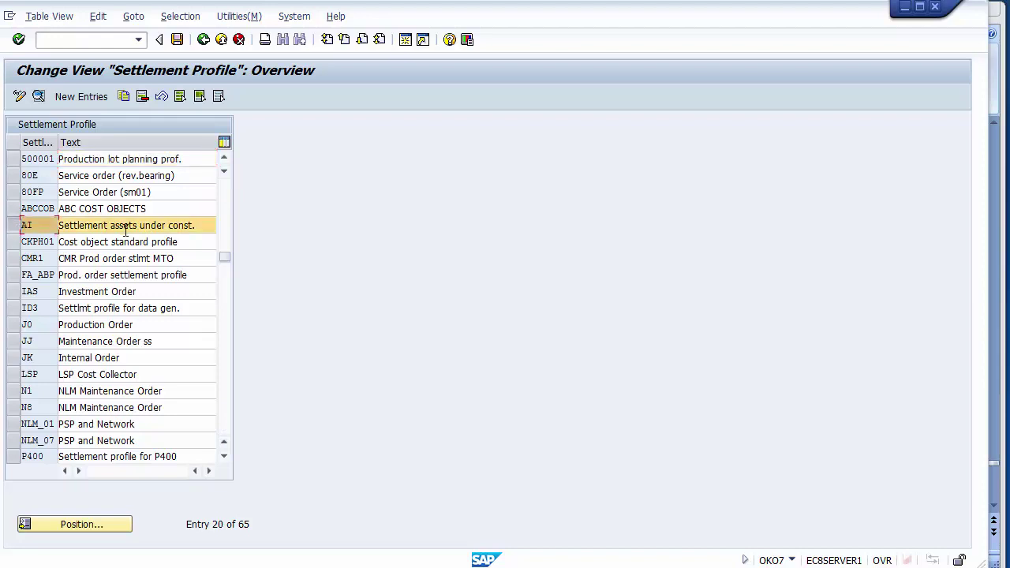
pyautogui.click(200, 225)
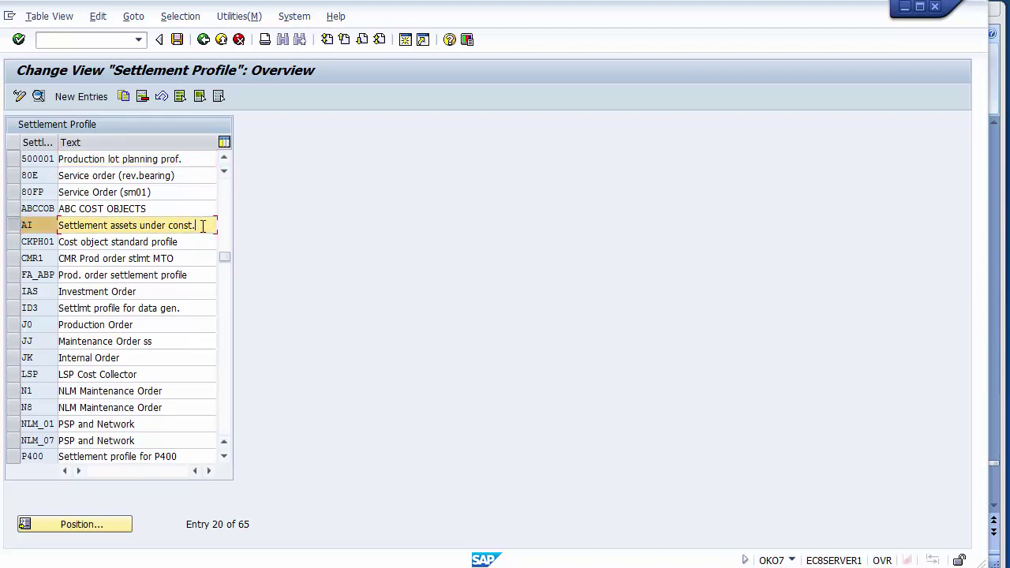
pyautogui.moveTo(201, 225); pyautogui.dragTo(50, 225)
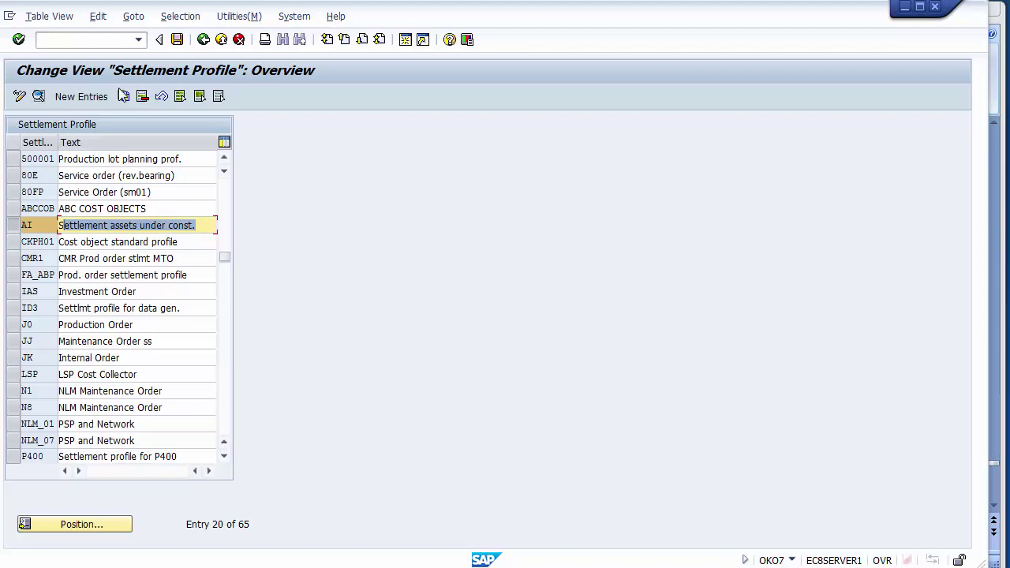
pyautogui.click(204, 41)
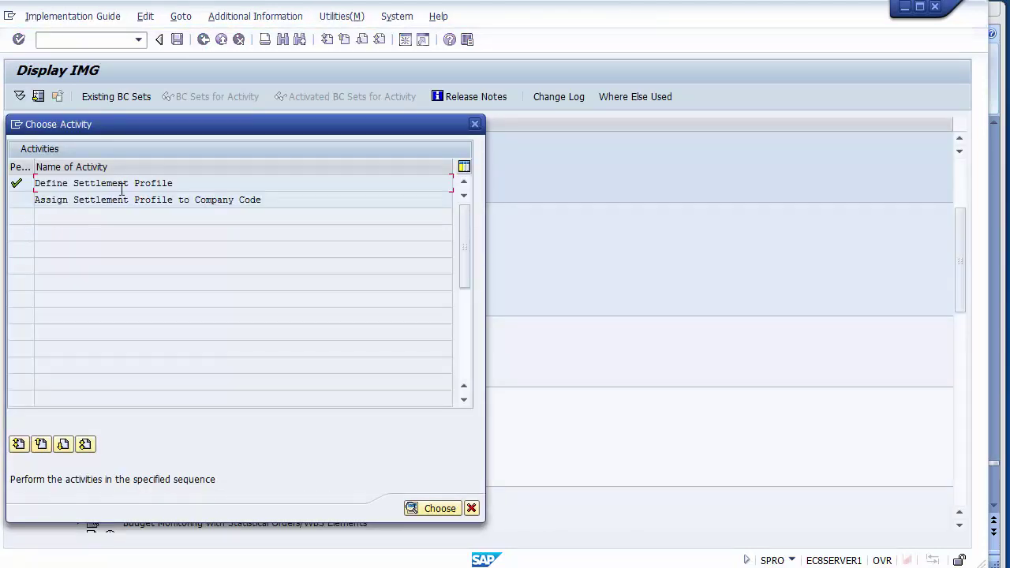
# Check that company code 1200 (IBM LLC) is assigned settlement profile AI, then exit.
pyautogui.doubleClick(146, 200)
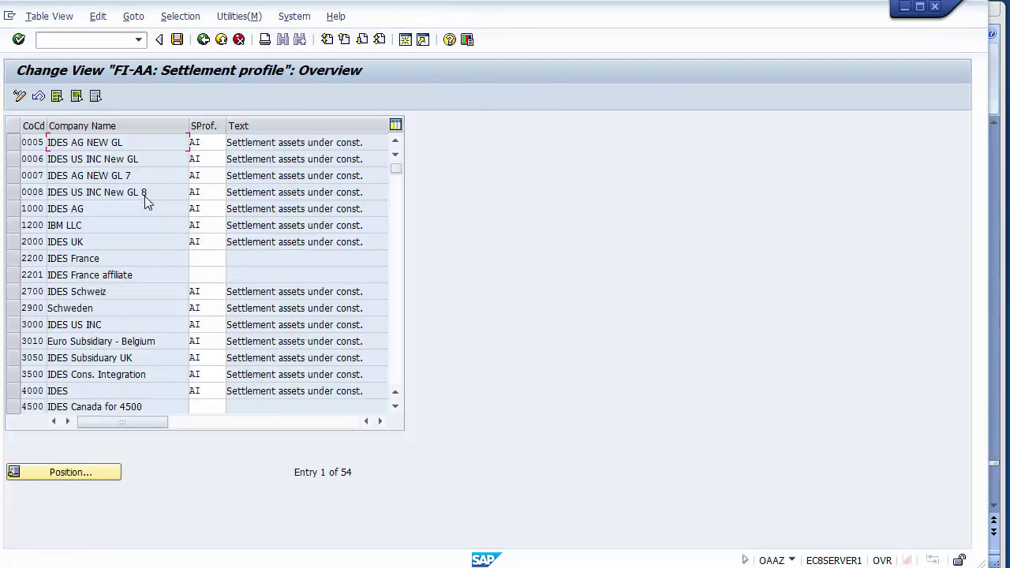
pyautogui.click(14, 226)
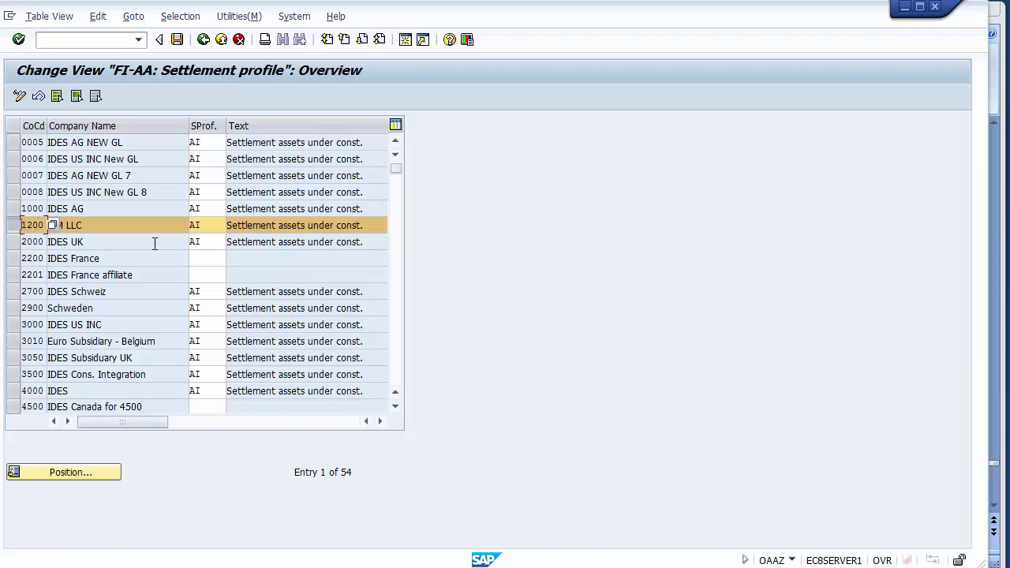
pyautogui.doubleClick(207, 228)
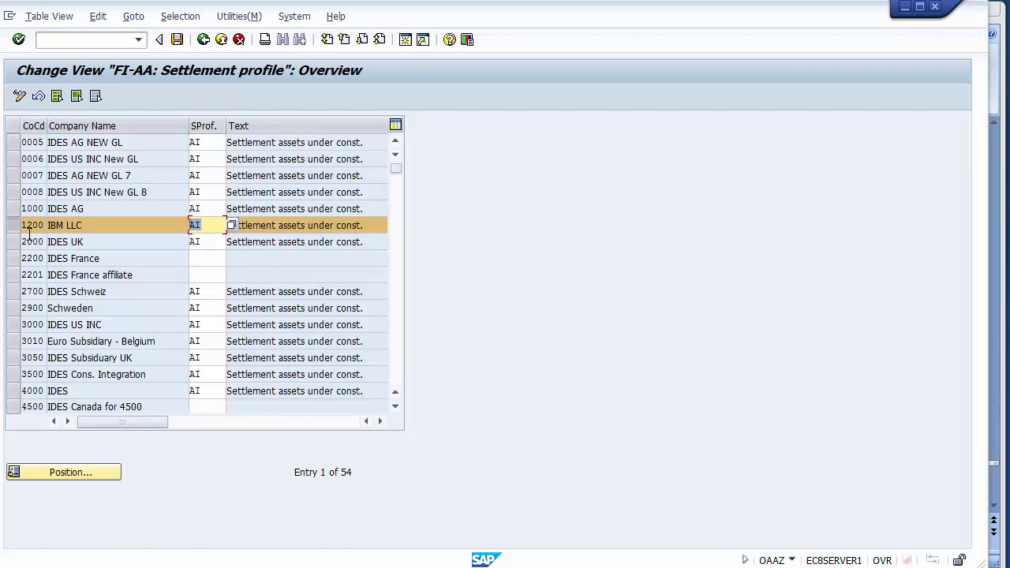
pyautogui.click(222, 40)
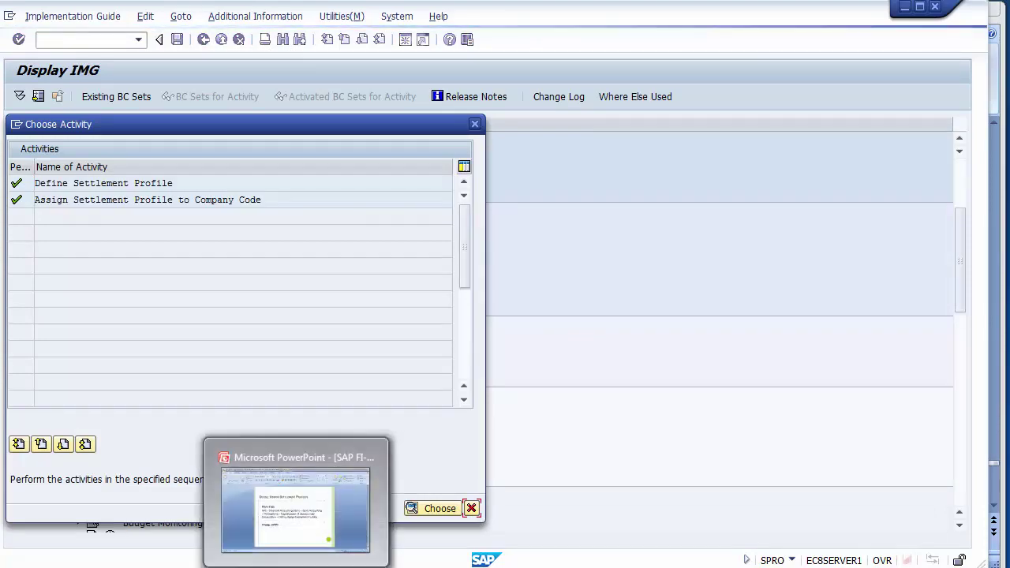
# Look up PowerPoint slide 47, 'Define or Assign Forms', then switch back to the SAP IMG.
pyautogui.moveTo(296, 566)
pyautogui.click(296, 509)
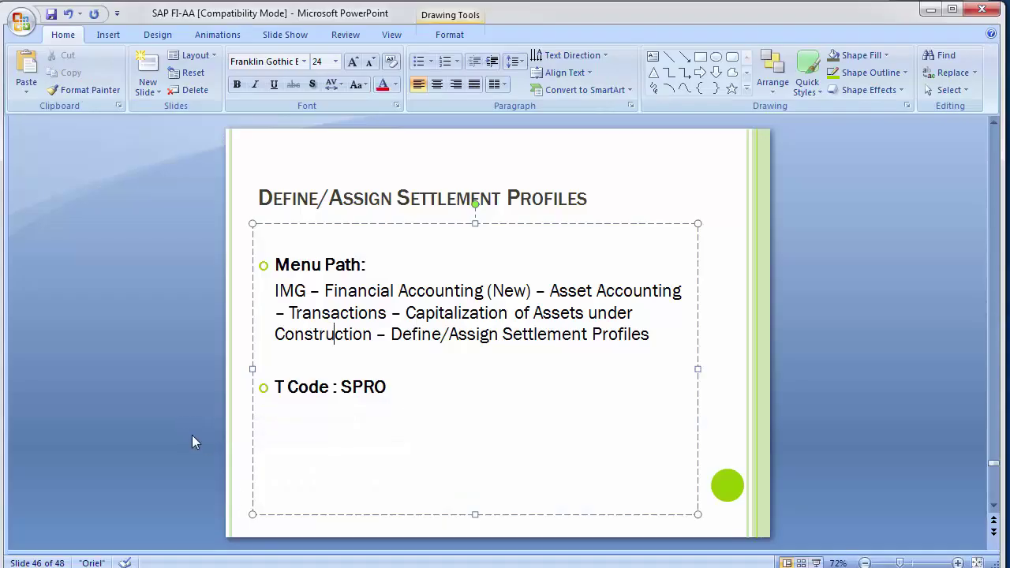
pyautogui.click(134, 423)
pyautogui.scroll(-1, 135, 423)
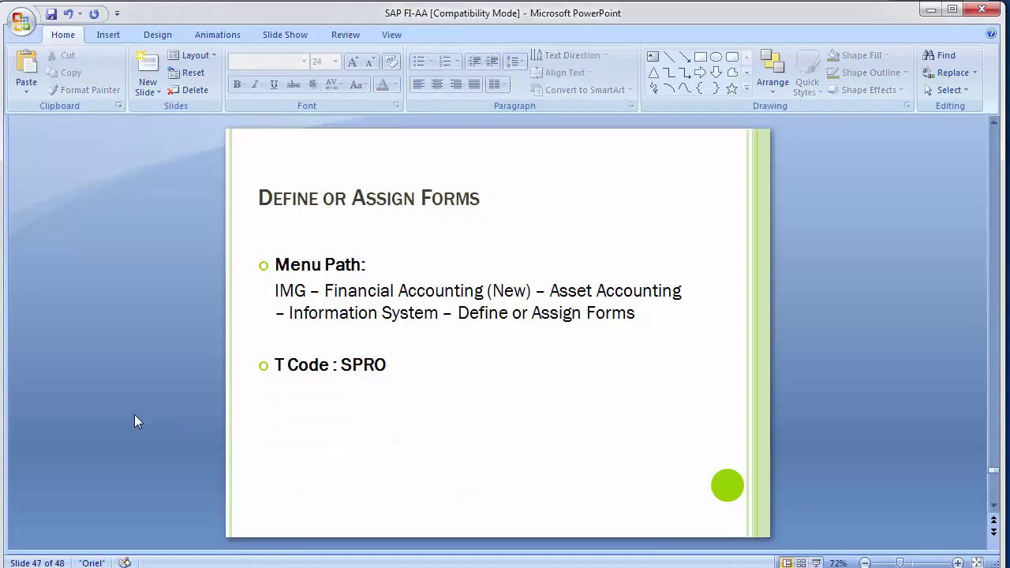
pyautogui.scroll(1, 134, 414)
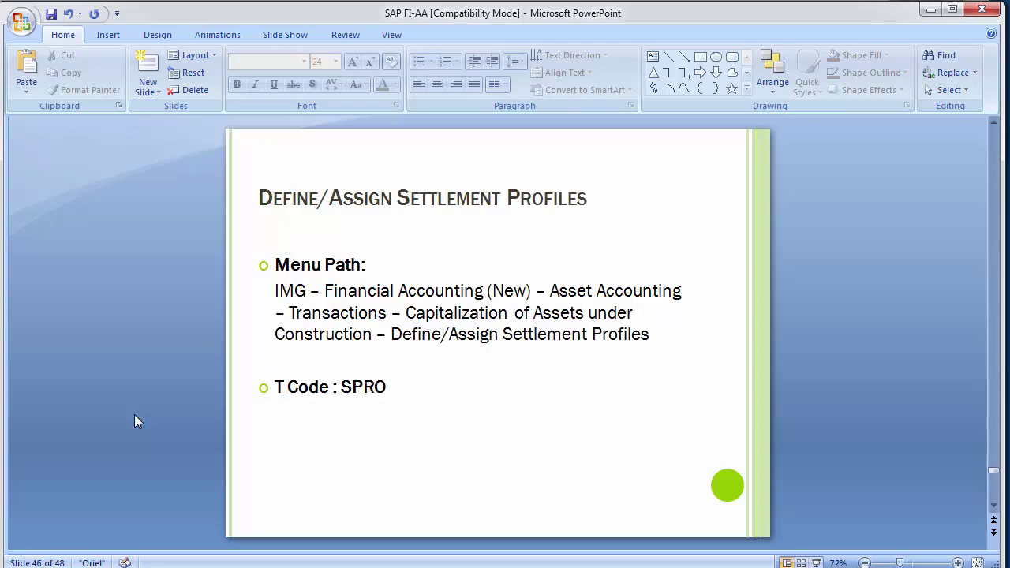
pyautogui.scroll(-1, 134, 414)
pyautogui.scroll(-1, 135, 418)
pyautogui.scroll(1, 135, 418)
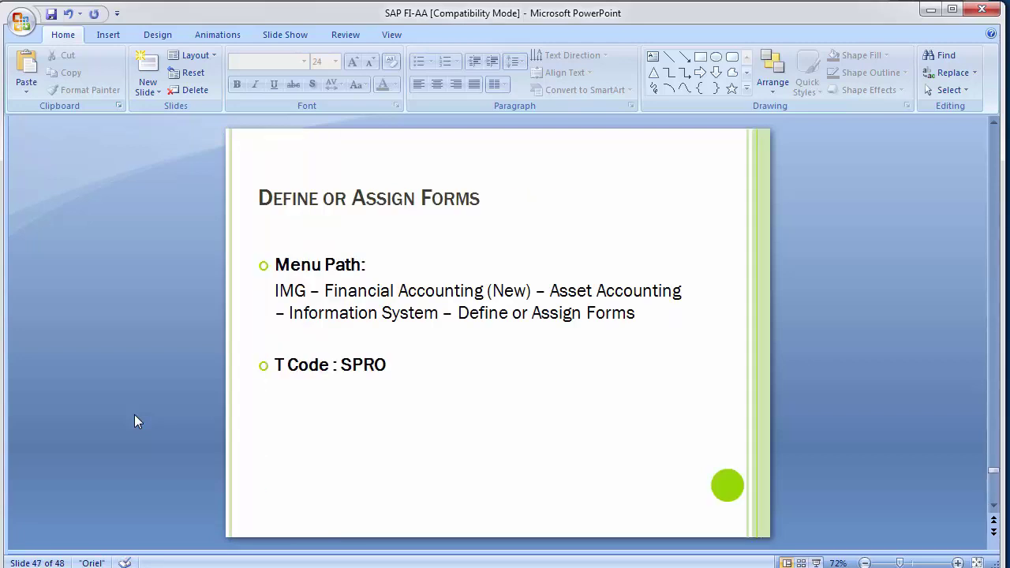
pyautogui.moveTo(248, 567)
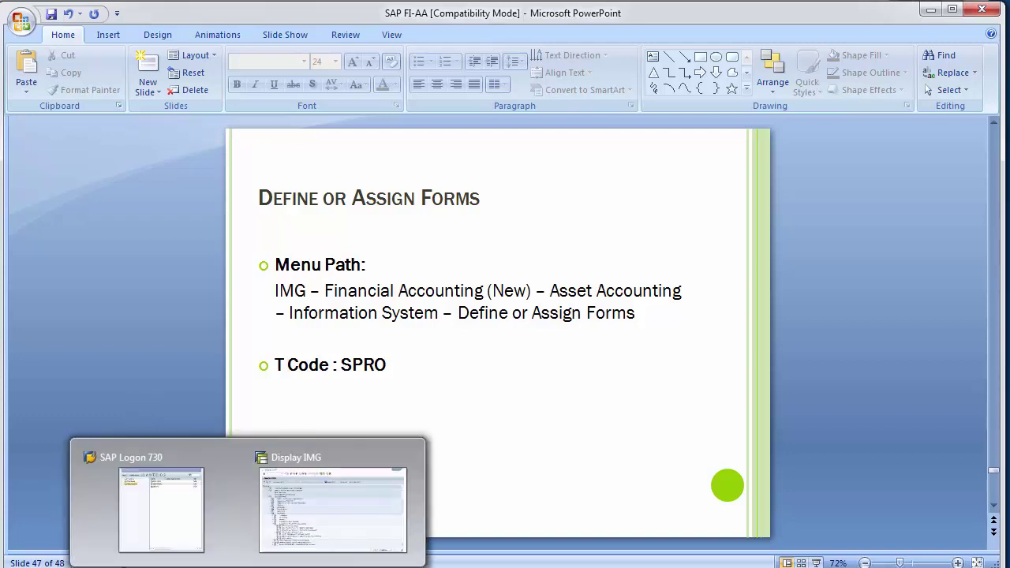
pyautogui.click(331, 506)
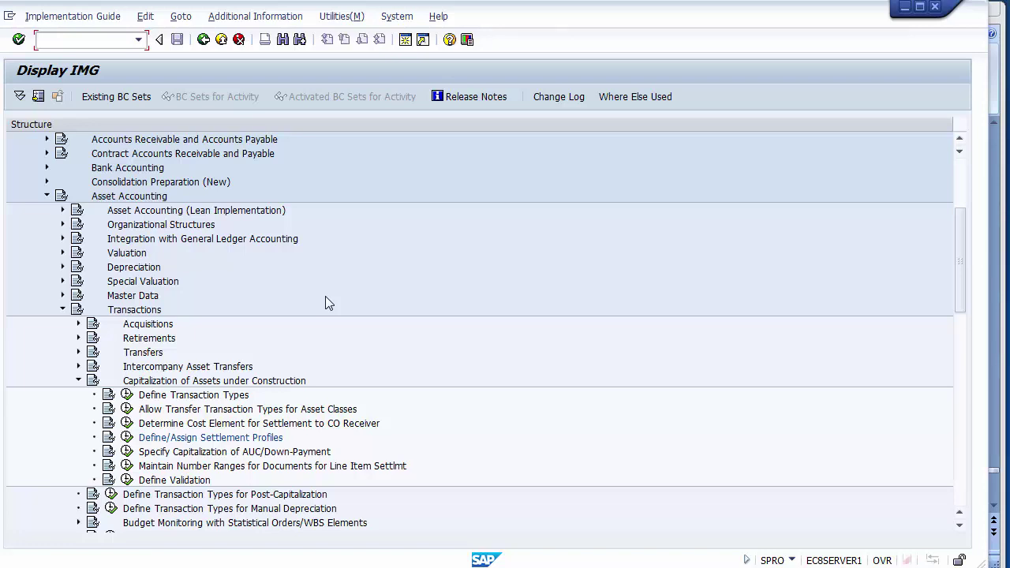
# Collapse Transactions, expand Information System, and run Define or Assign Forms.
pyautogui.click(79, 381)
pyautogui.click(79, 382)
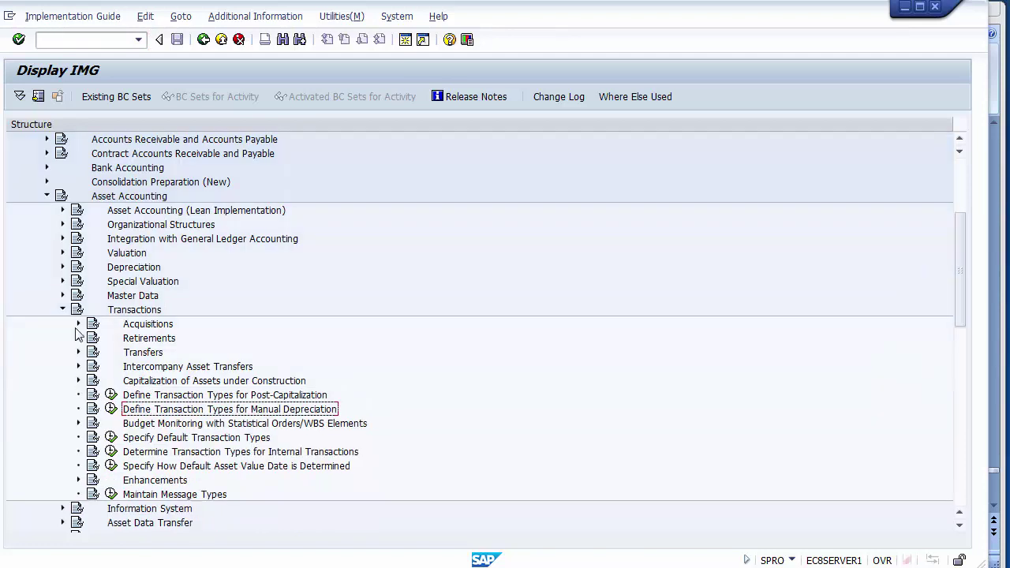
pyautogui.click(62, 309)
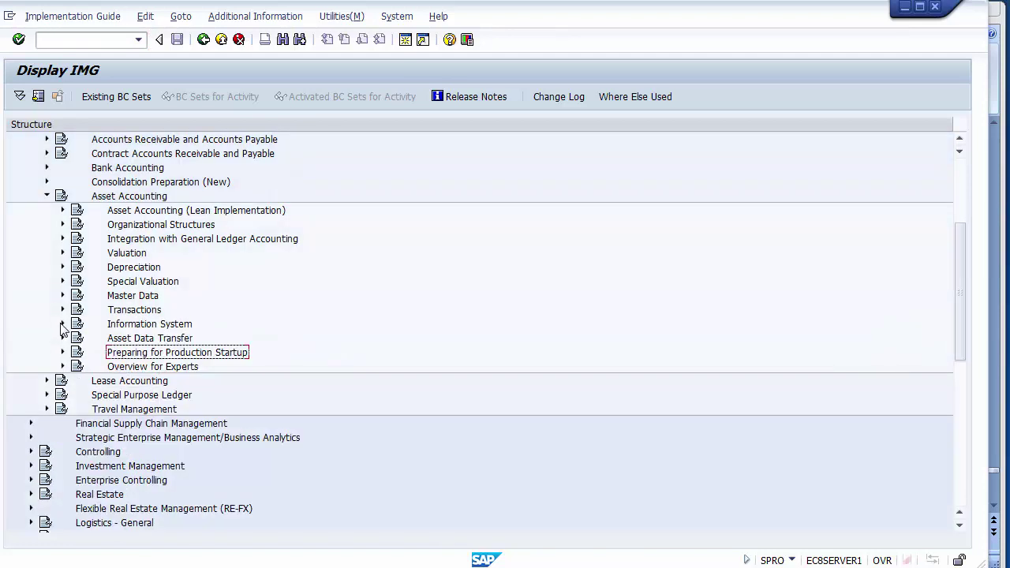
pyautogui.click(63, 325)
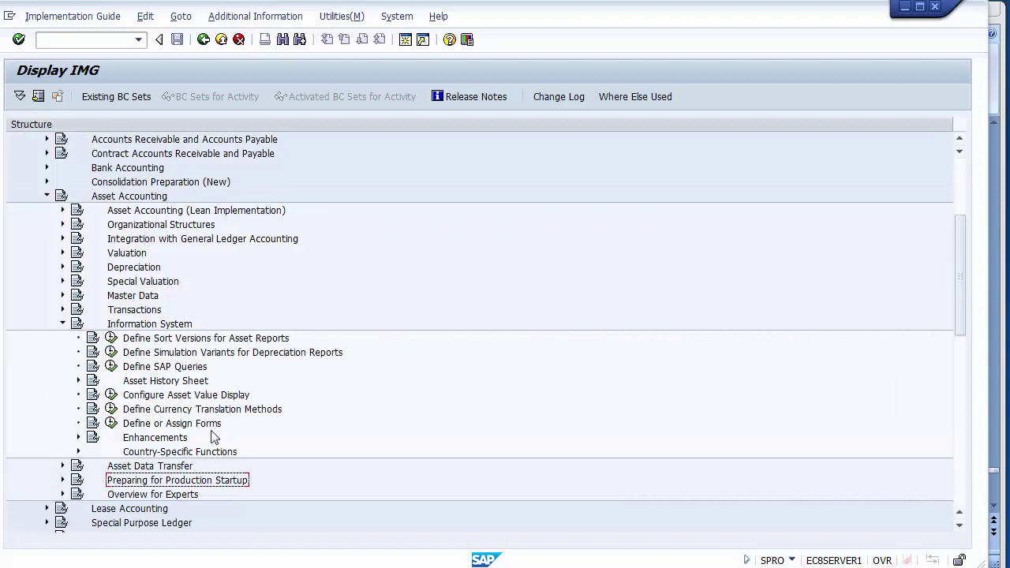
pyautogui.click(161, 426)
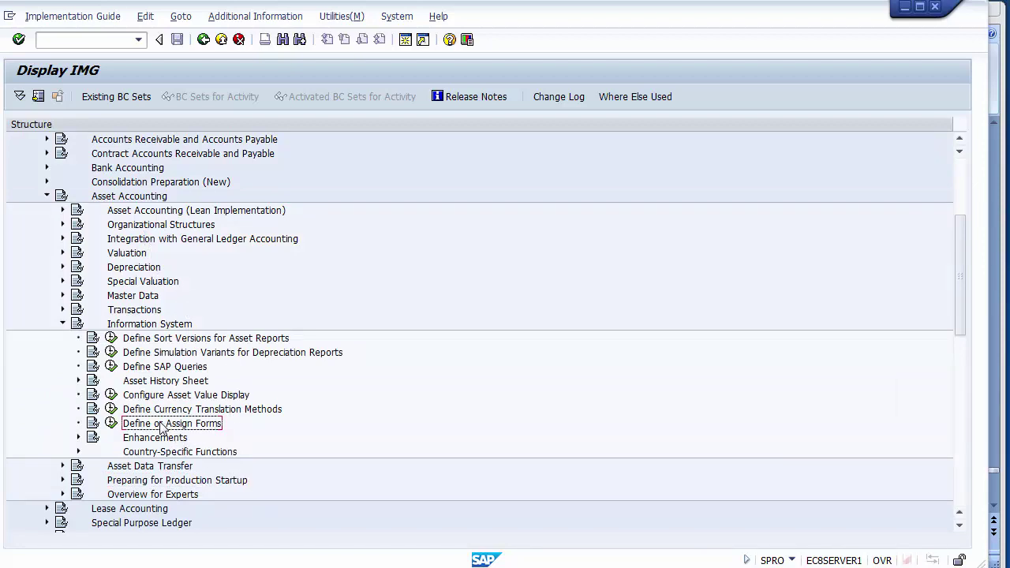
pyautogui.click(111, 424)
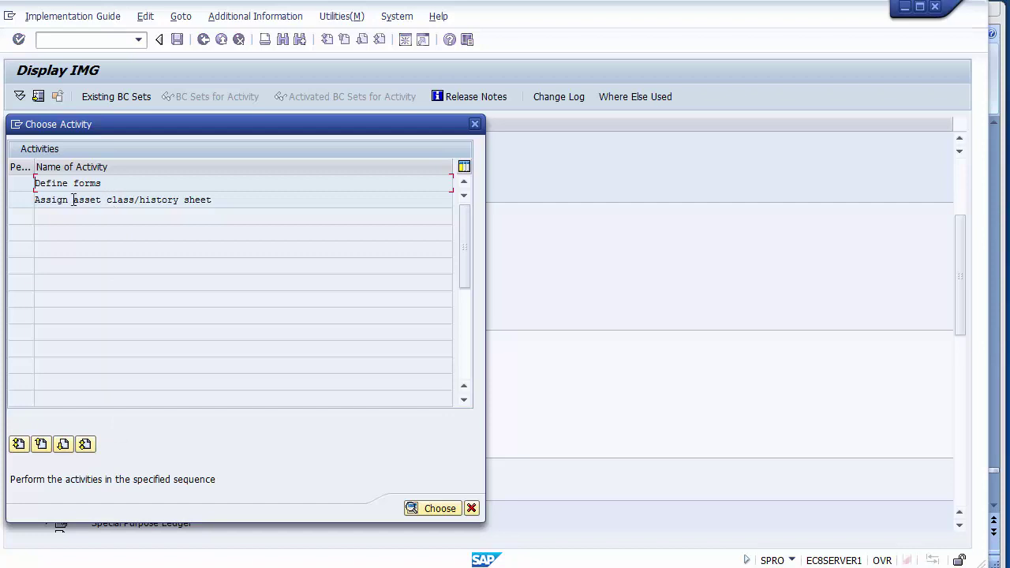
# Open Assign asset class/history sheet and review the FIAA_F001 layout set assignments down the table.
pyautogui.doubleClick(176, 200)
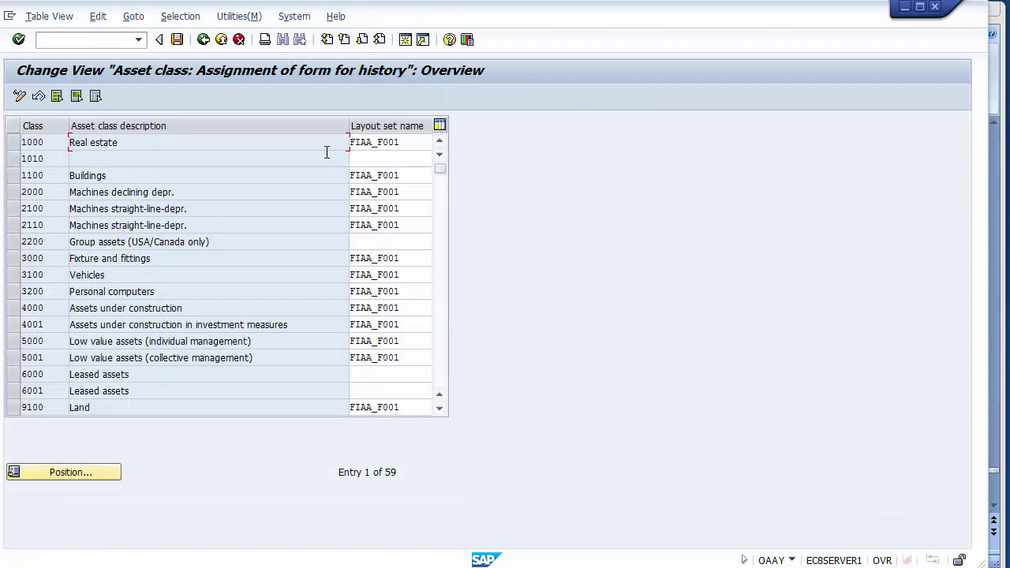
pyautogui.click(419, 143)
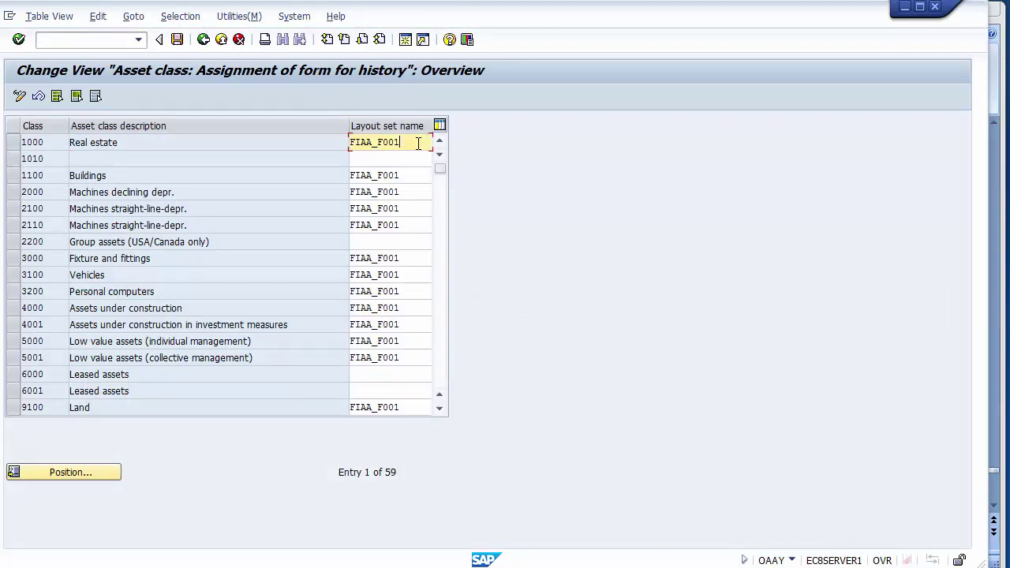
pyautogui.moveTo(401, 143); pyautogui.dragTo(345, 147)
pyautogui.click(345, 146)
pyautogui.click(440, 407)
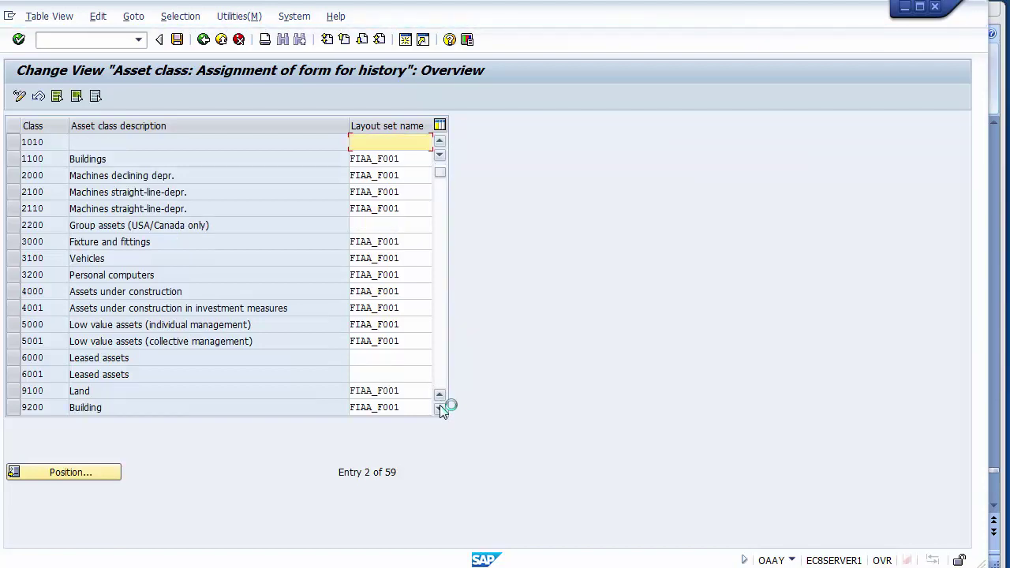
pyautogui.click(440, 407)
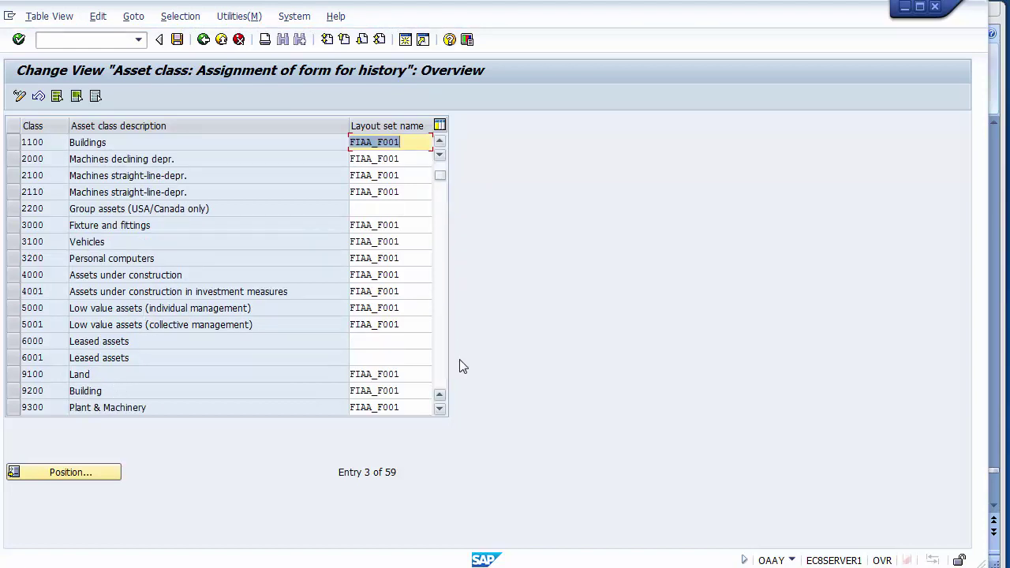
pyautogui.click(440, 408)
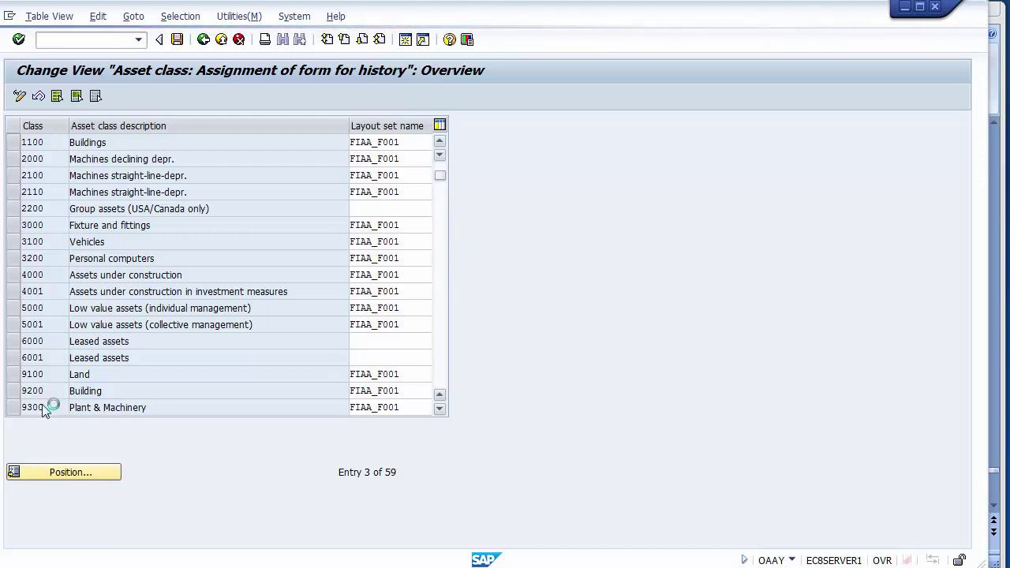
pyautogui.moveTo(296, 565)
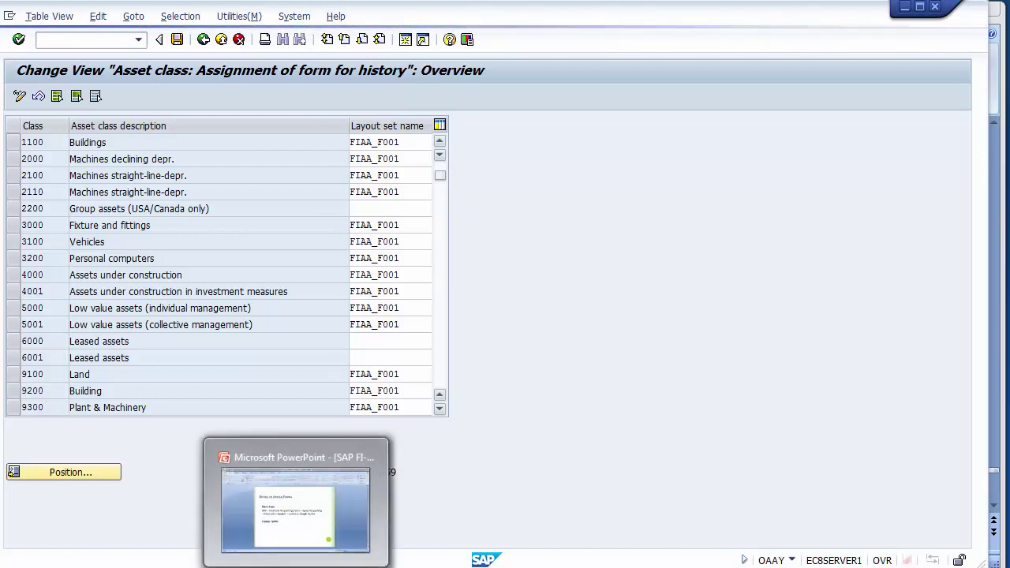
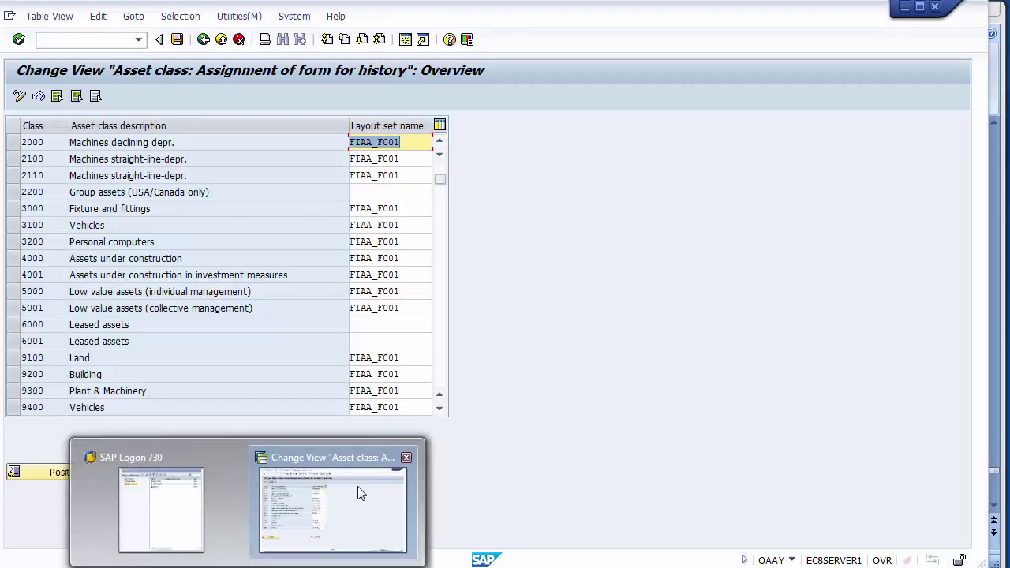
# Return to the SAP asset class history-form assignment overview (FIAA_F001) and go back from it.
pyautogui.click(357, 493)
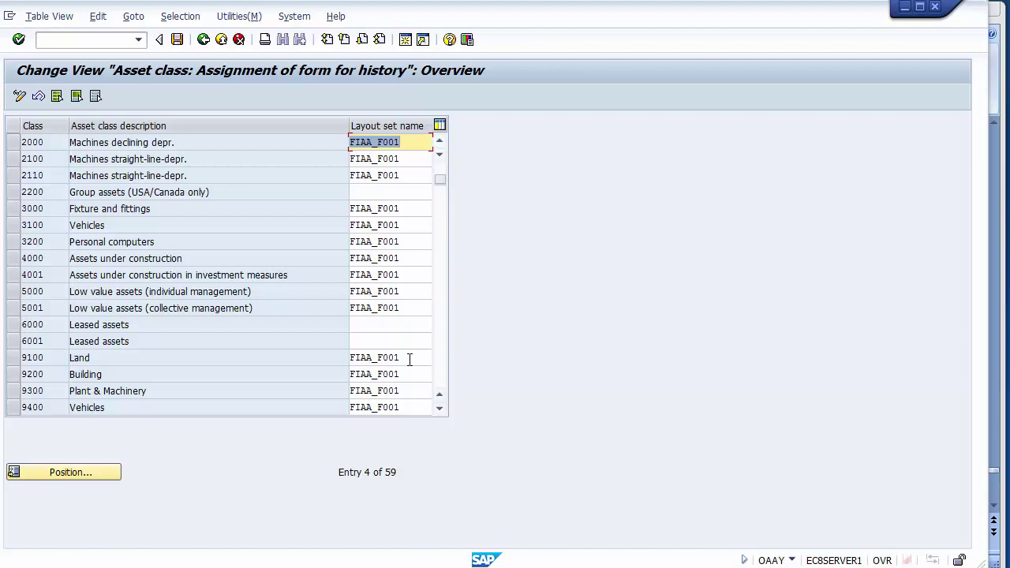
pyautogui.click(203, 39)
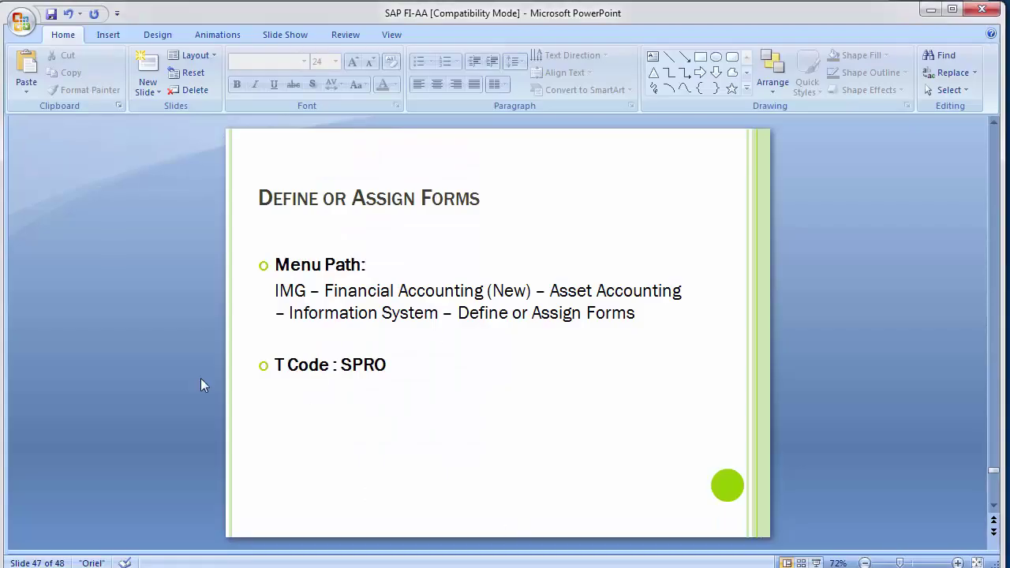